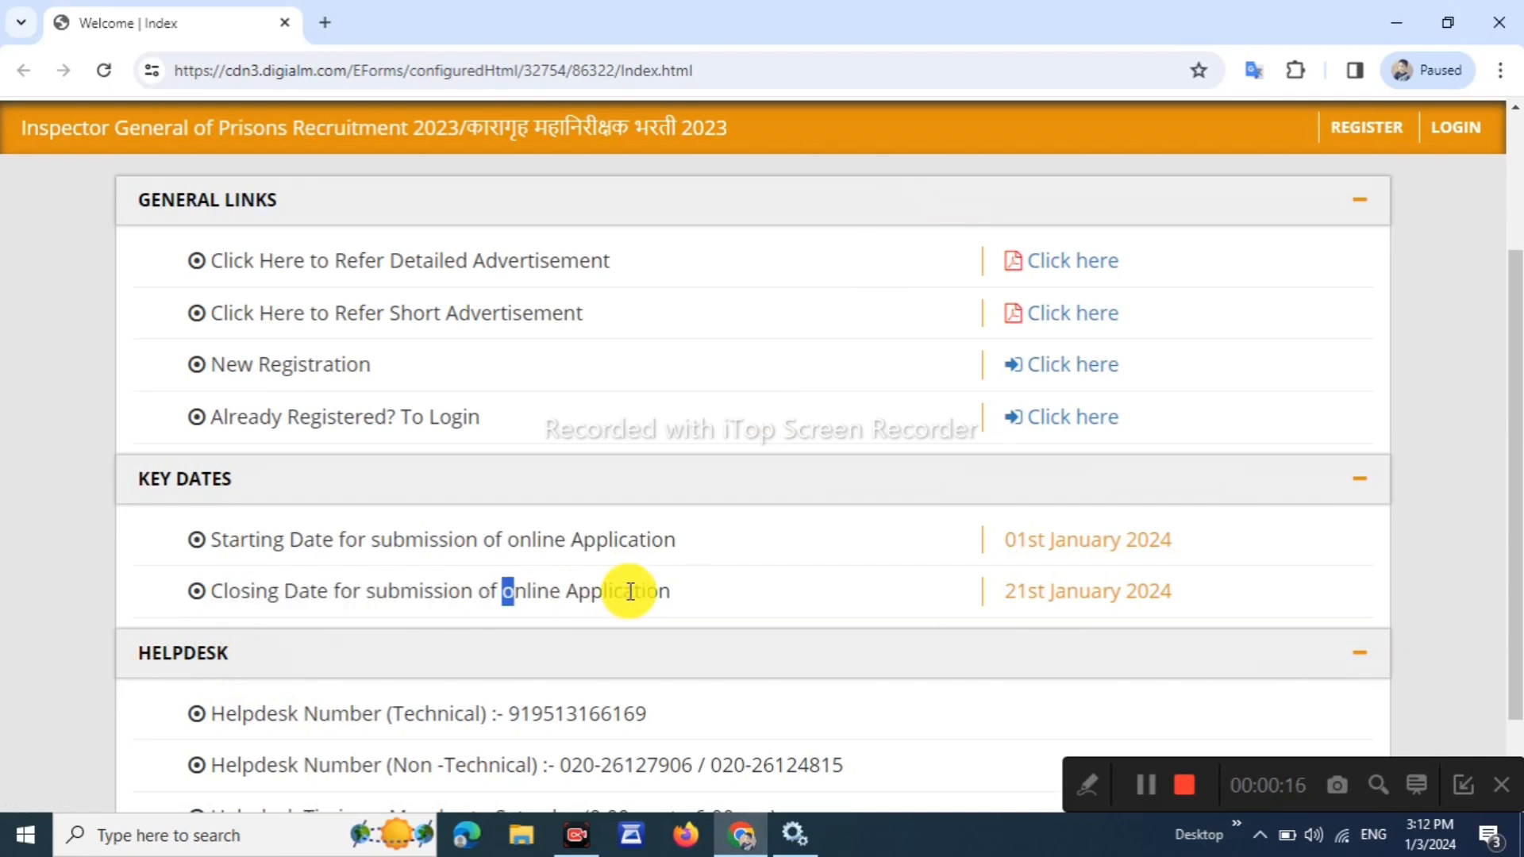
Read the two-page short advertisement PDF's posts and schedule in a new tab, then return home
scroll(840, 538, "up", 1)
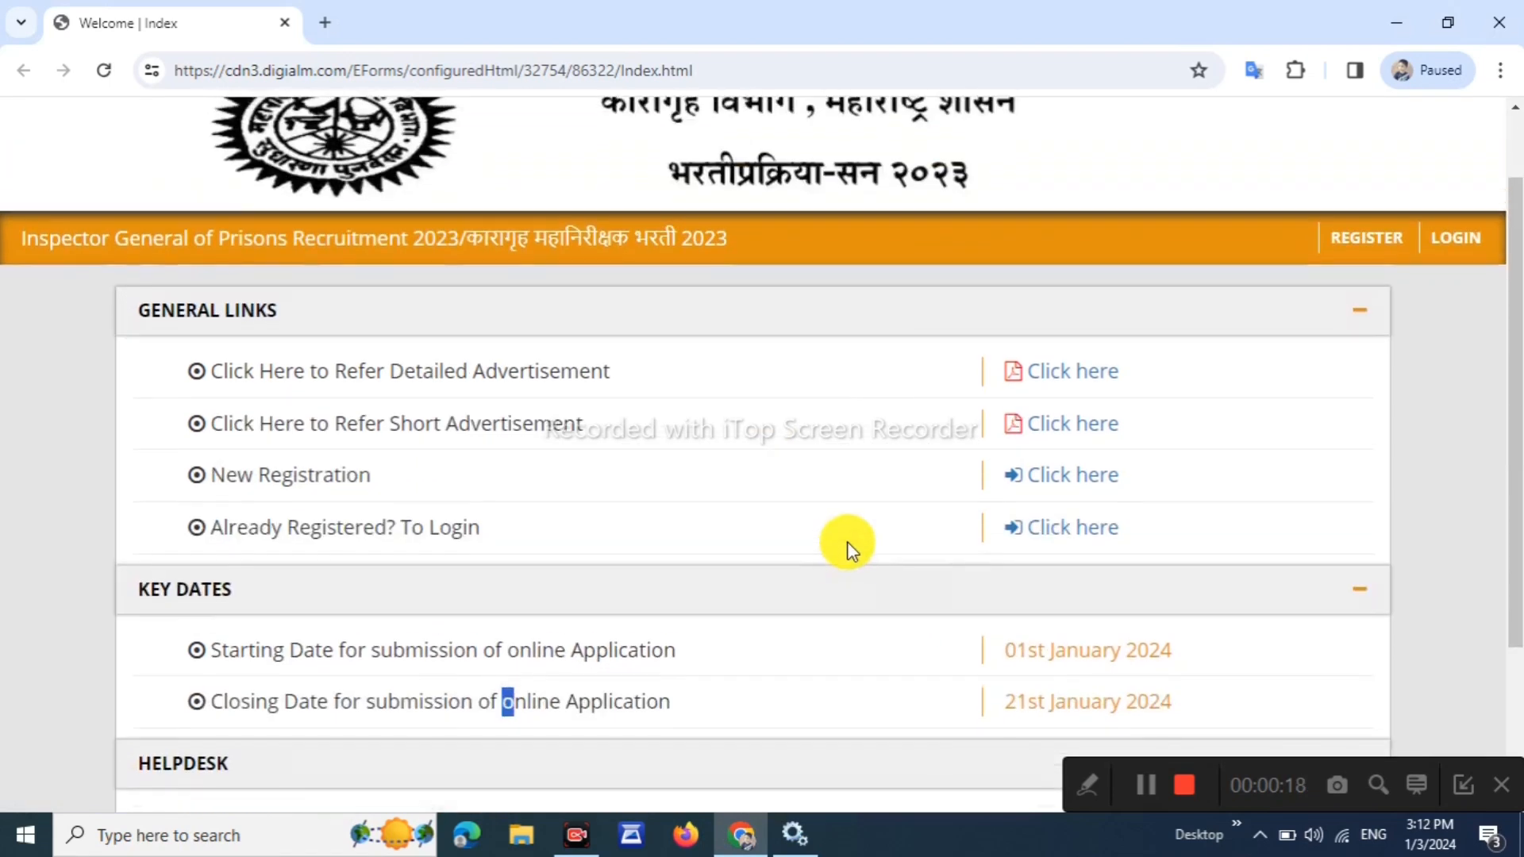
left_click_drag(357, 369, 435, 366)
left_click(626, 370)
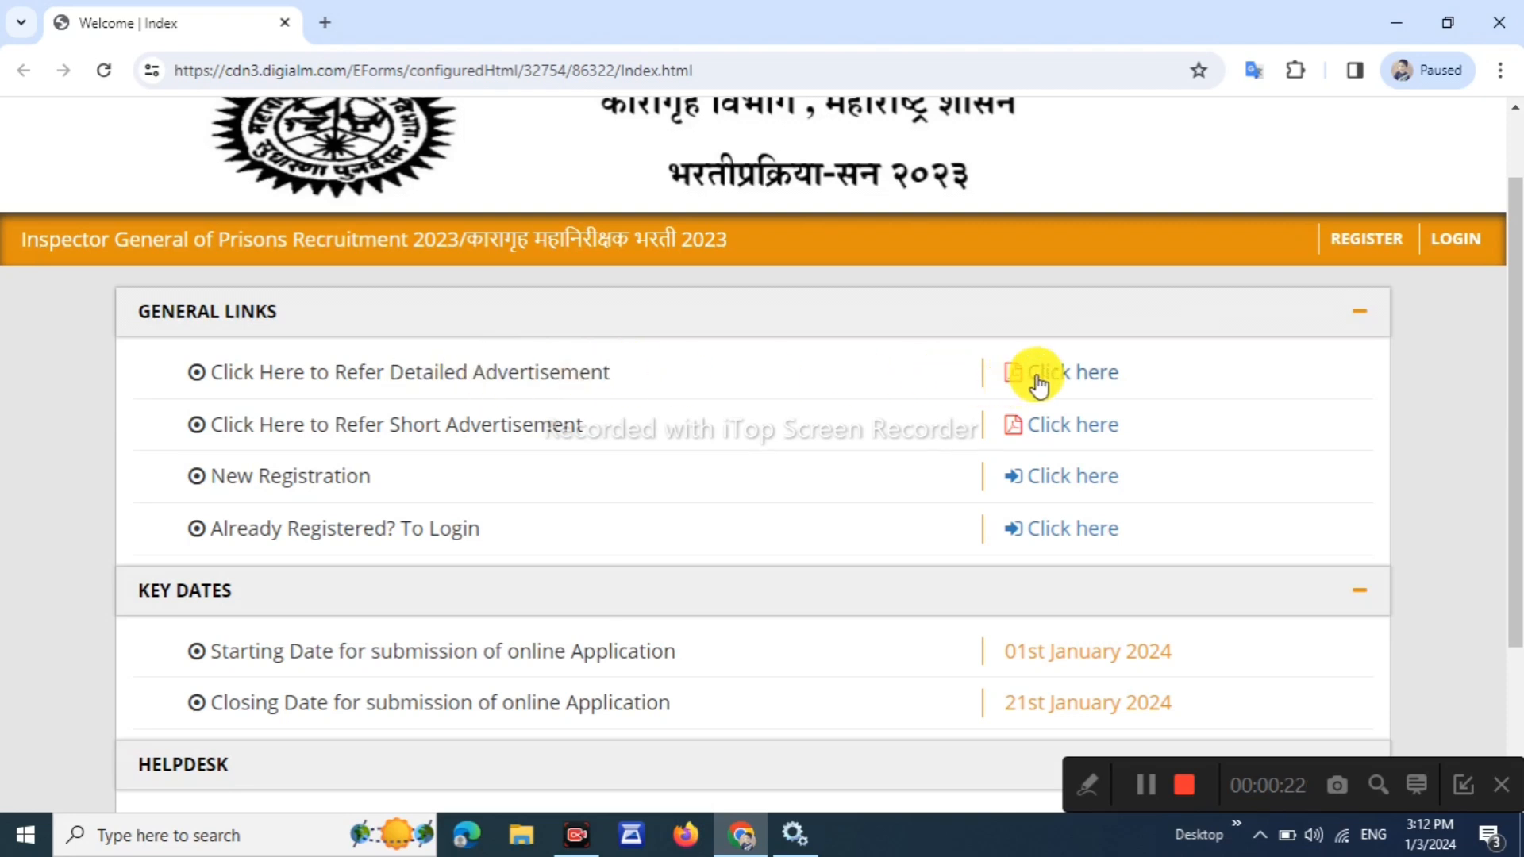
left_click(1081, 424)
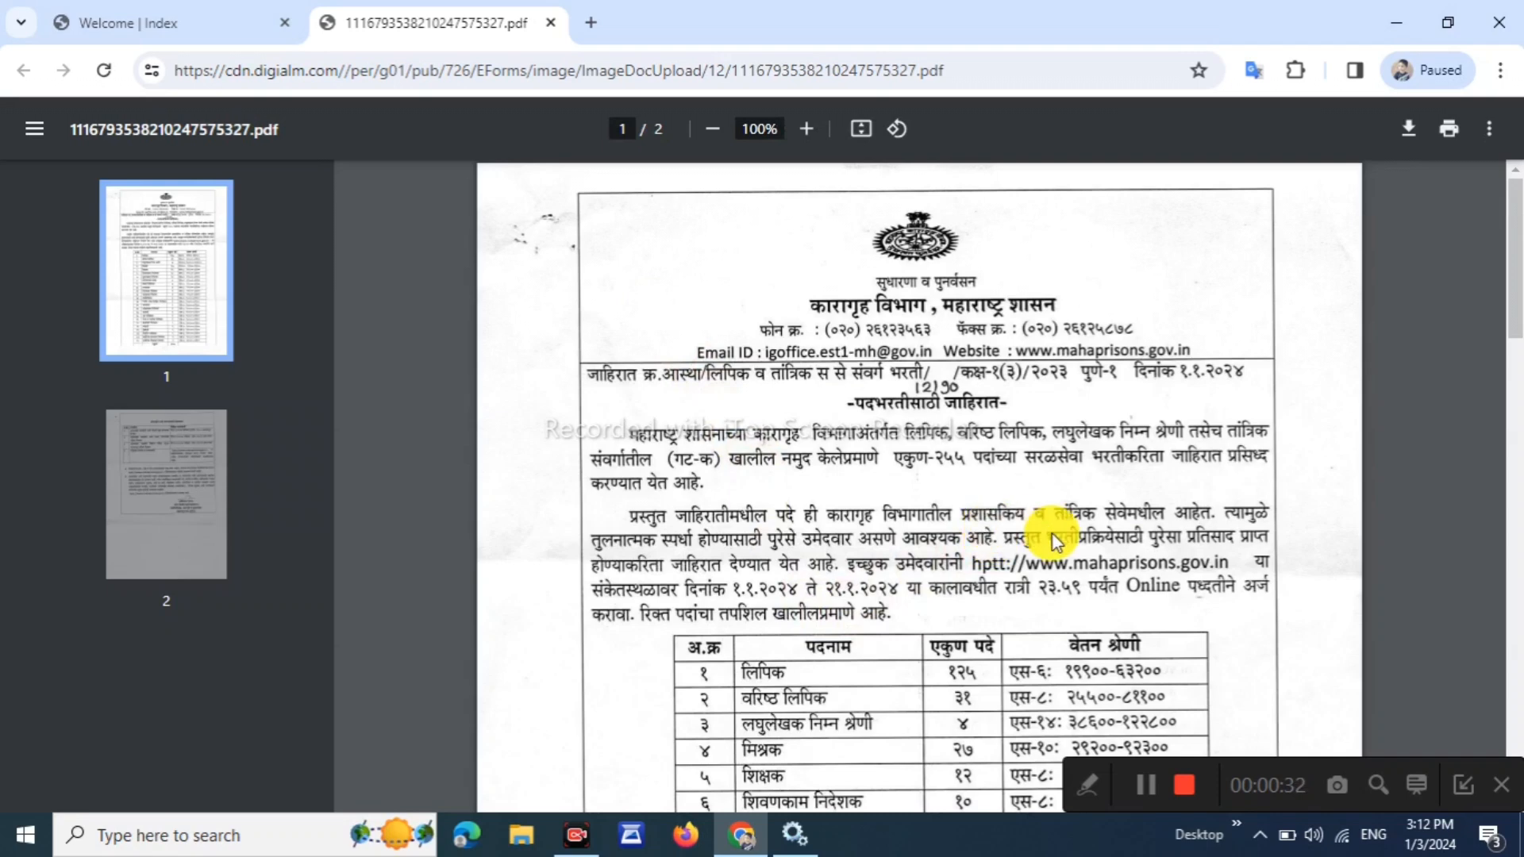
scroll(1055, 534, "down", 3)
scroll(1063, 547, "down", 12)
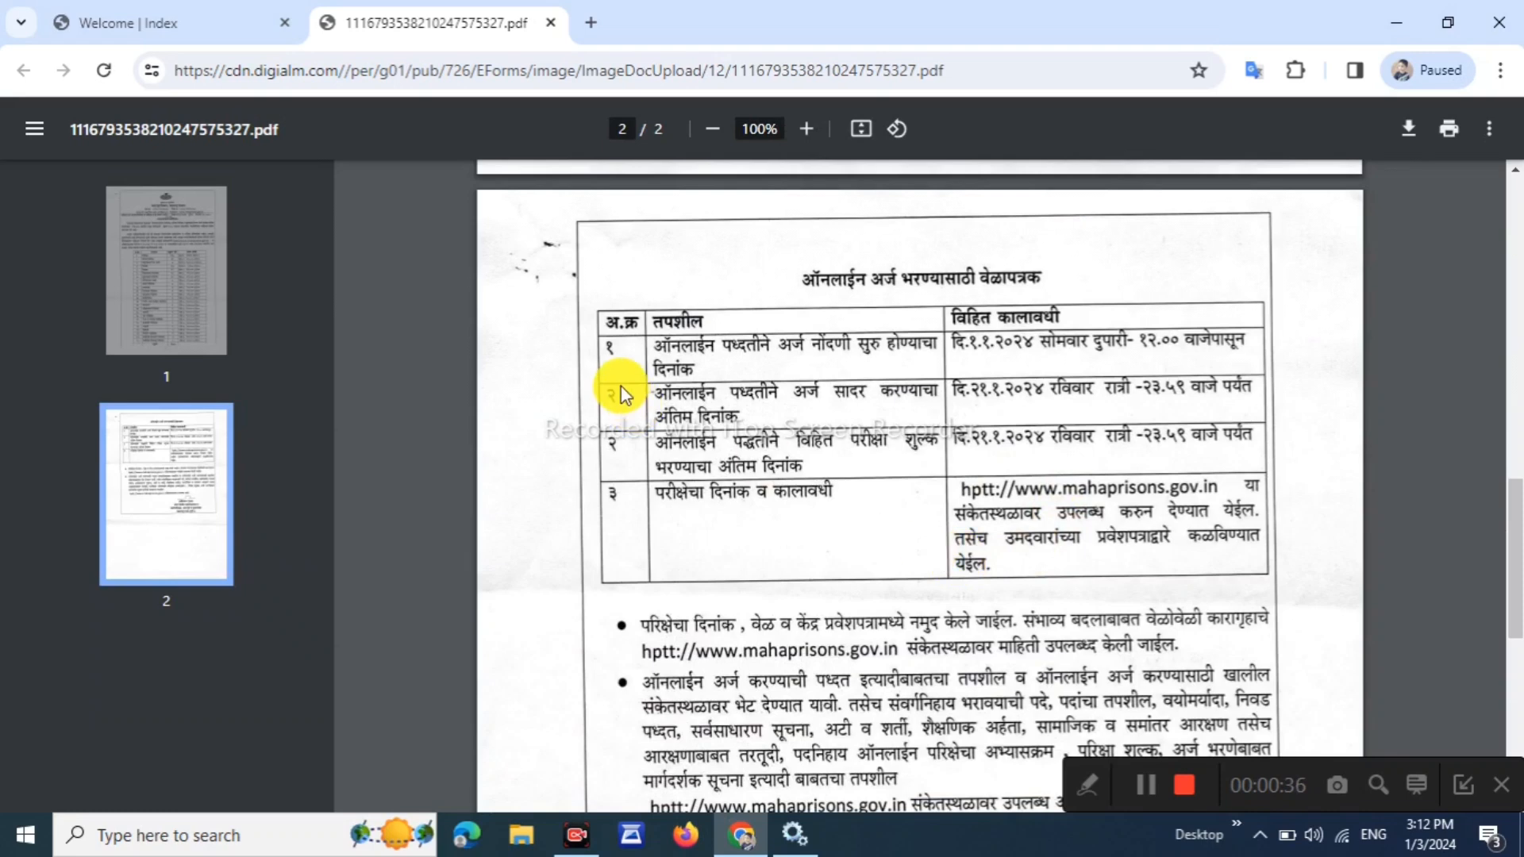
scroll(721, 622, "down", 2)
left_click(241, 28)
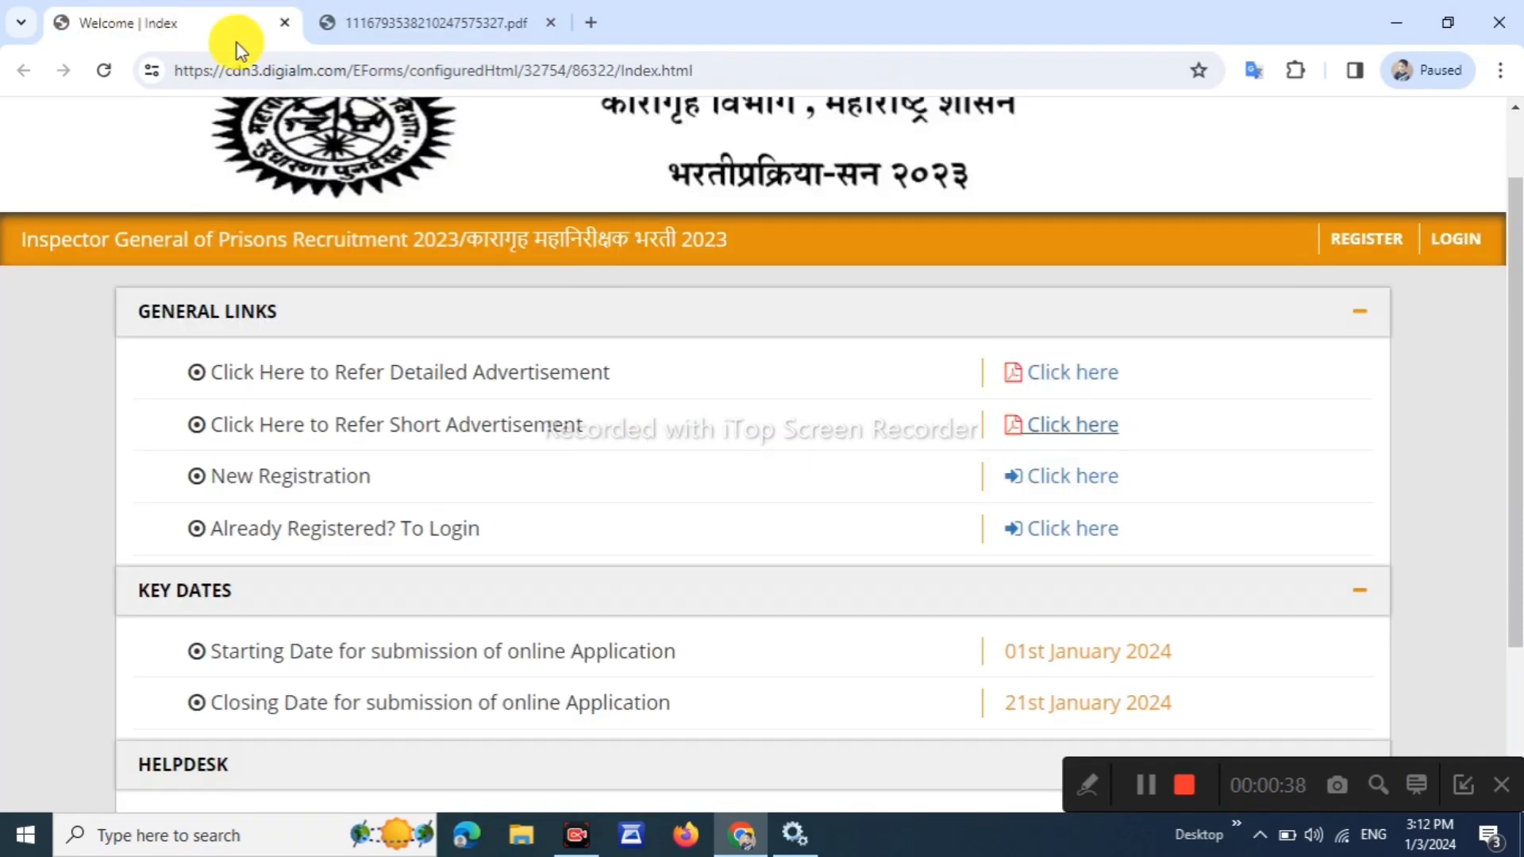
Open REGISTER, dismiss the Instructions popup and agree to the Privacy Notice
left_click(1350, 242)
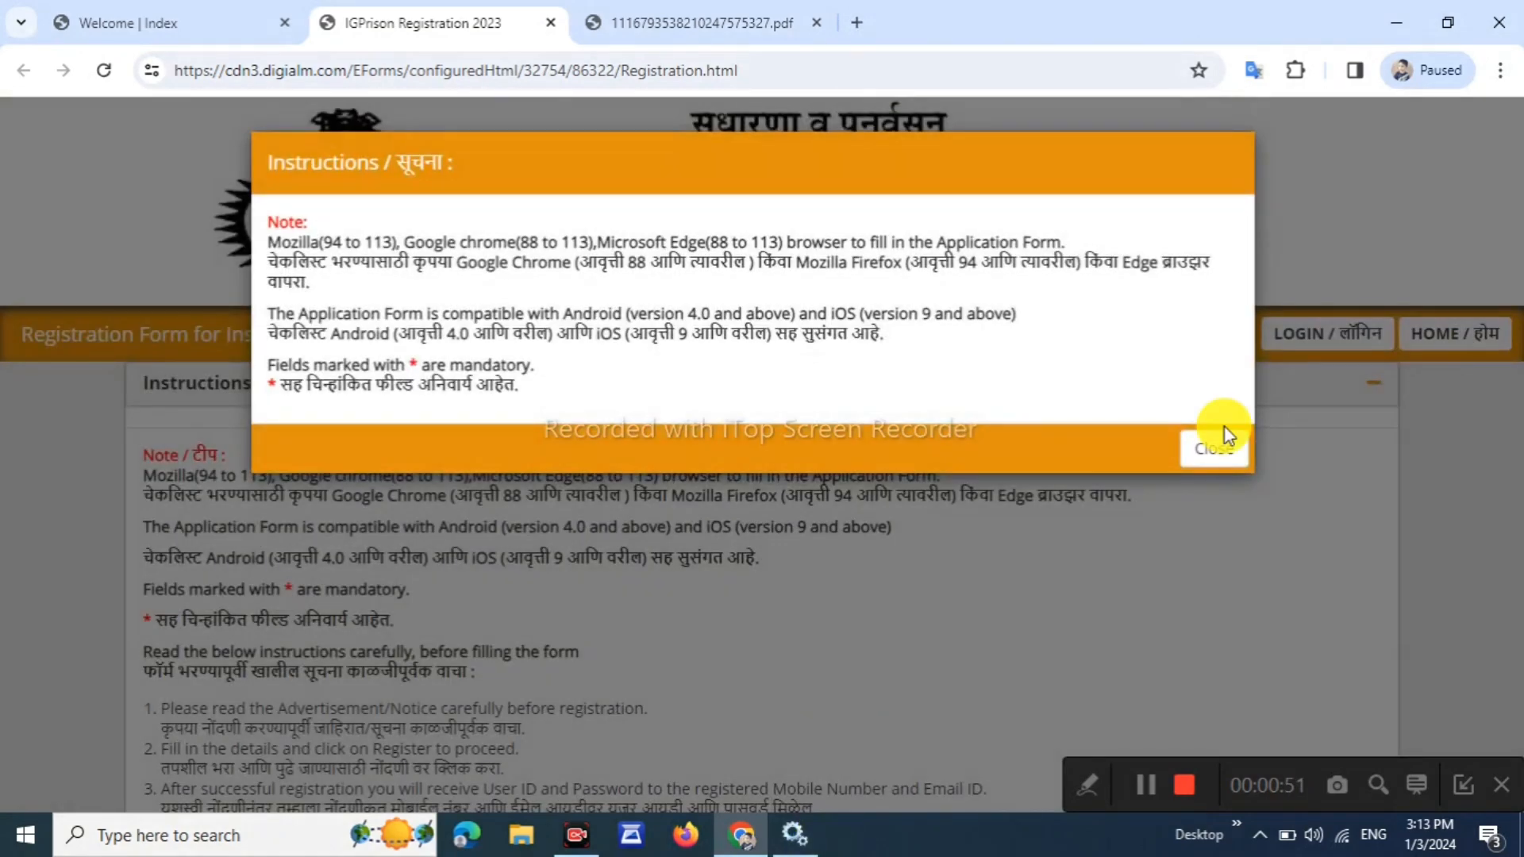
left_click(1221, 445)
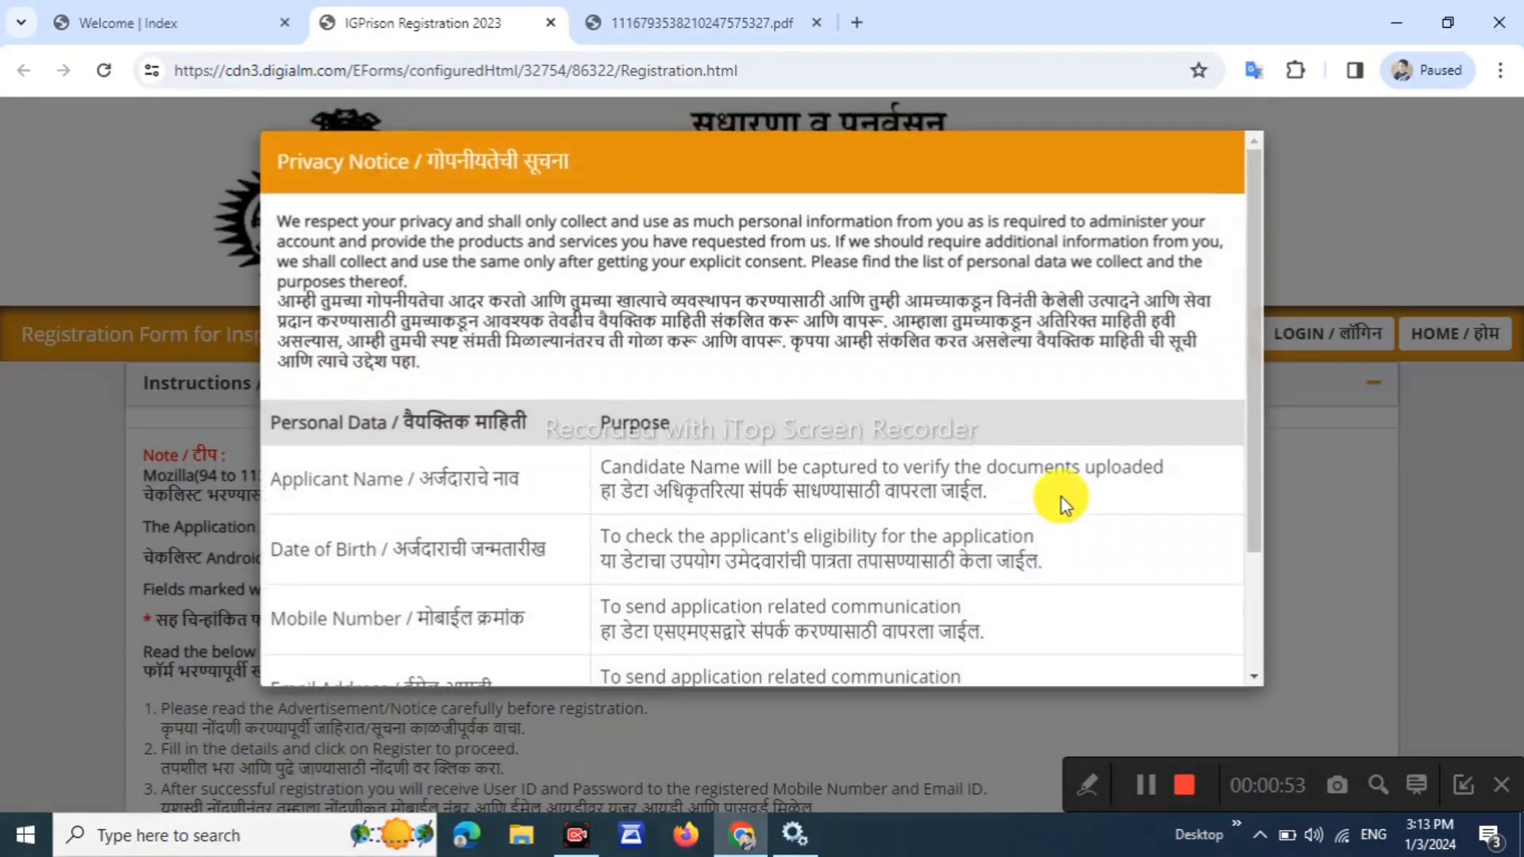
scroll(810, 392, "down", 5)
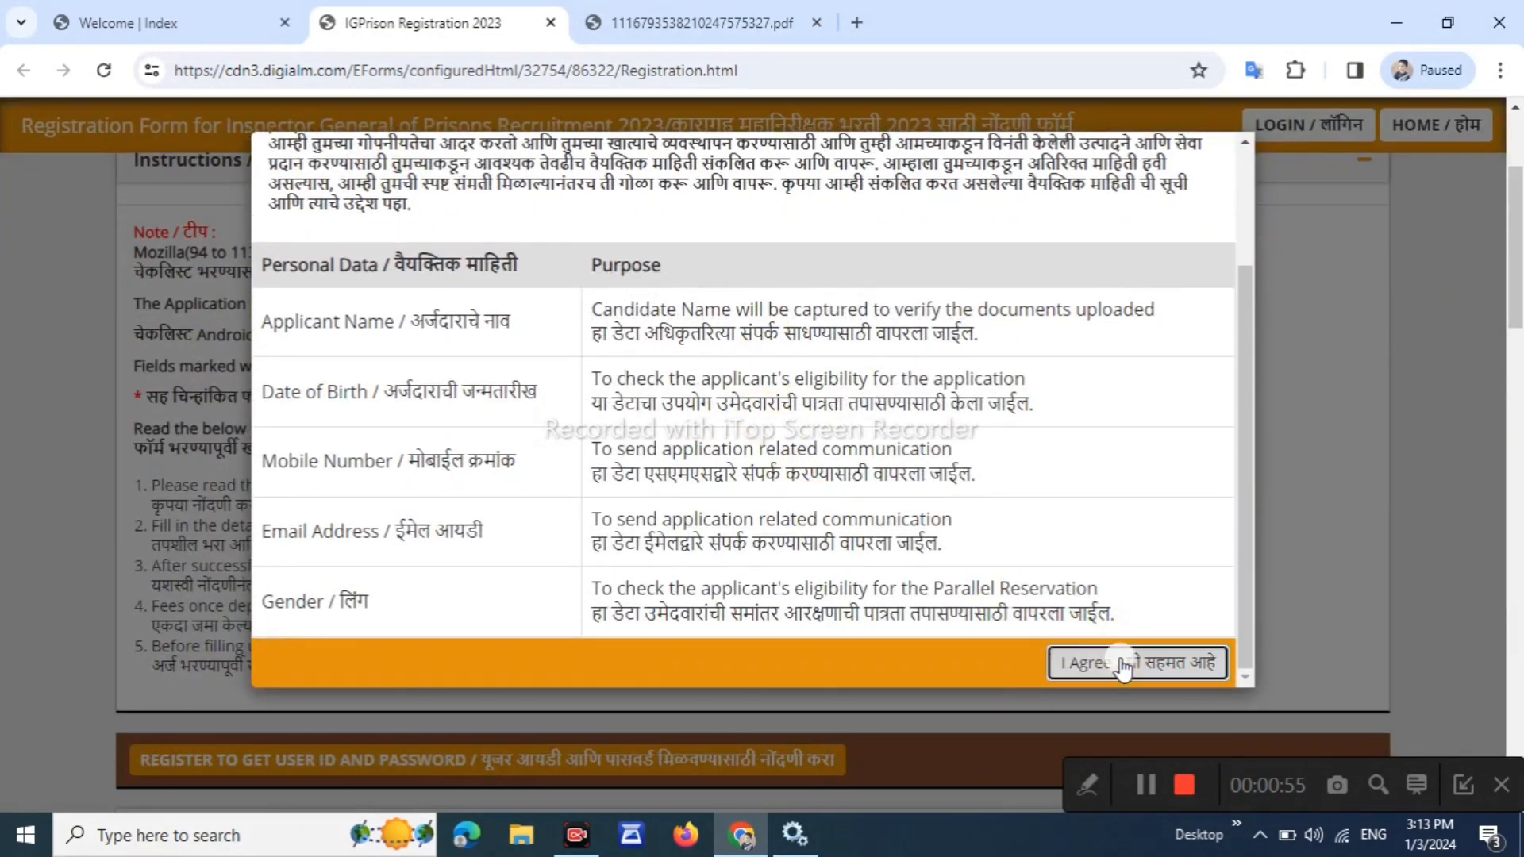
left_click(1121, 664)
scroll(1104, 350, "down", 7)
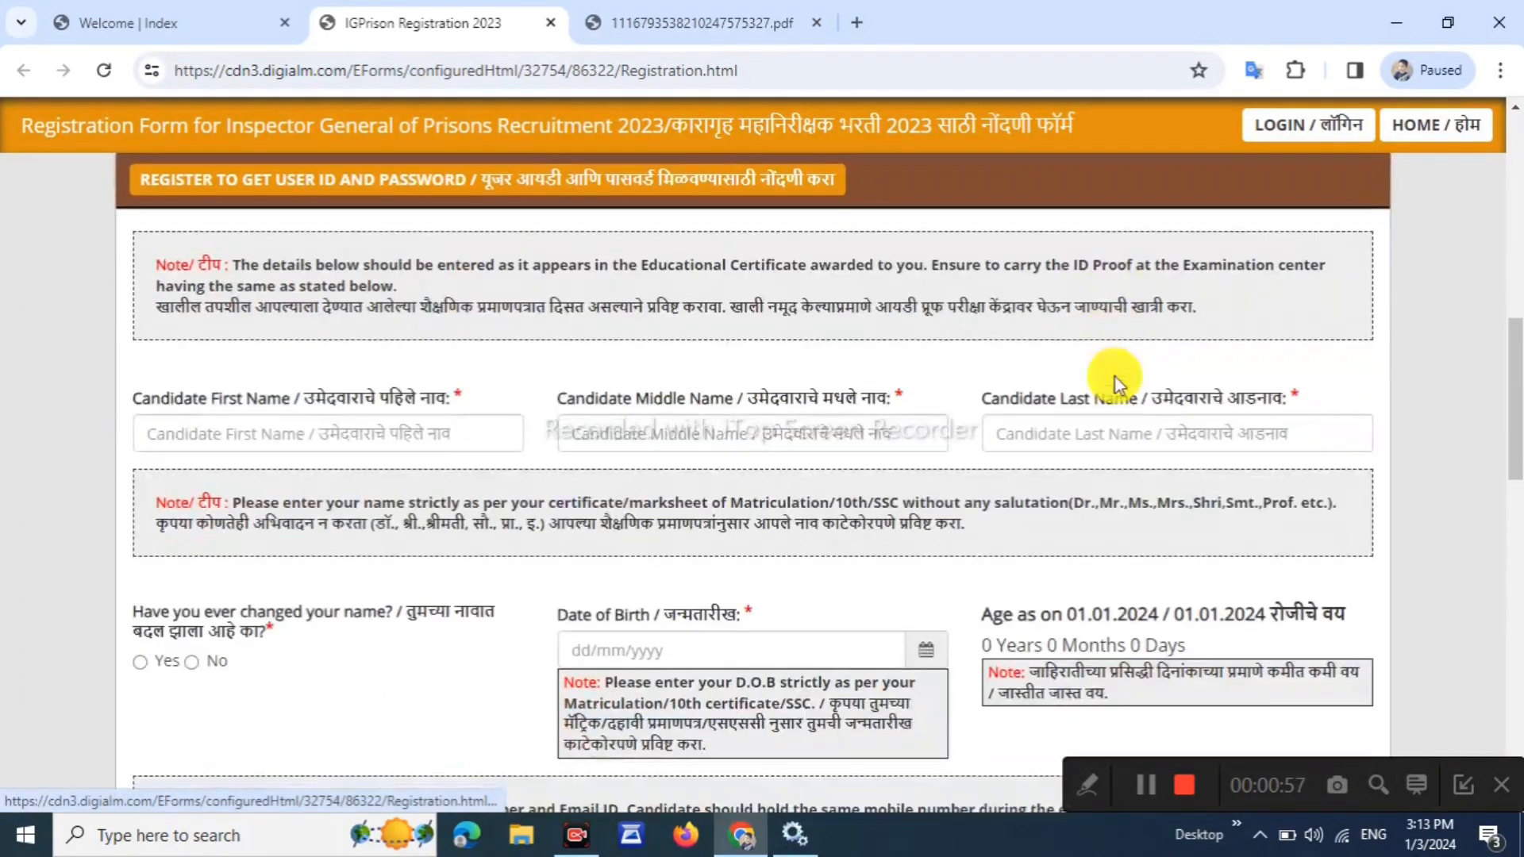
Enter the candidate's first, middle and last names in the name fields
scroll(1128, 405, "down", 2)
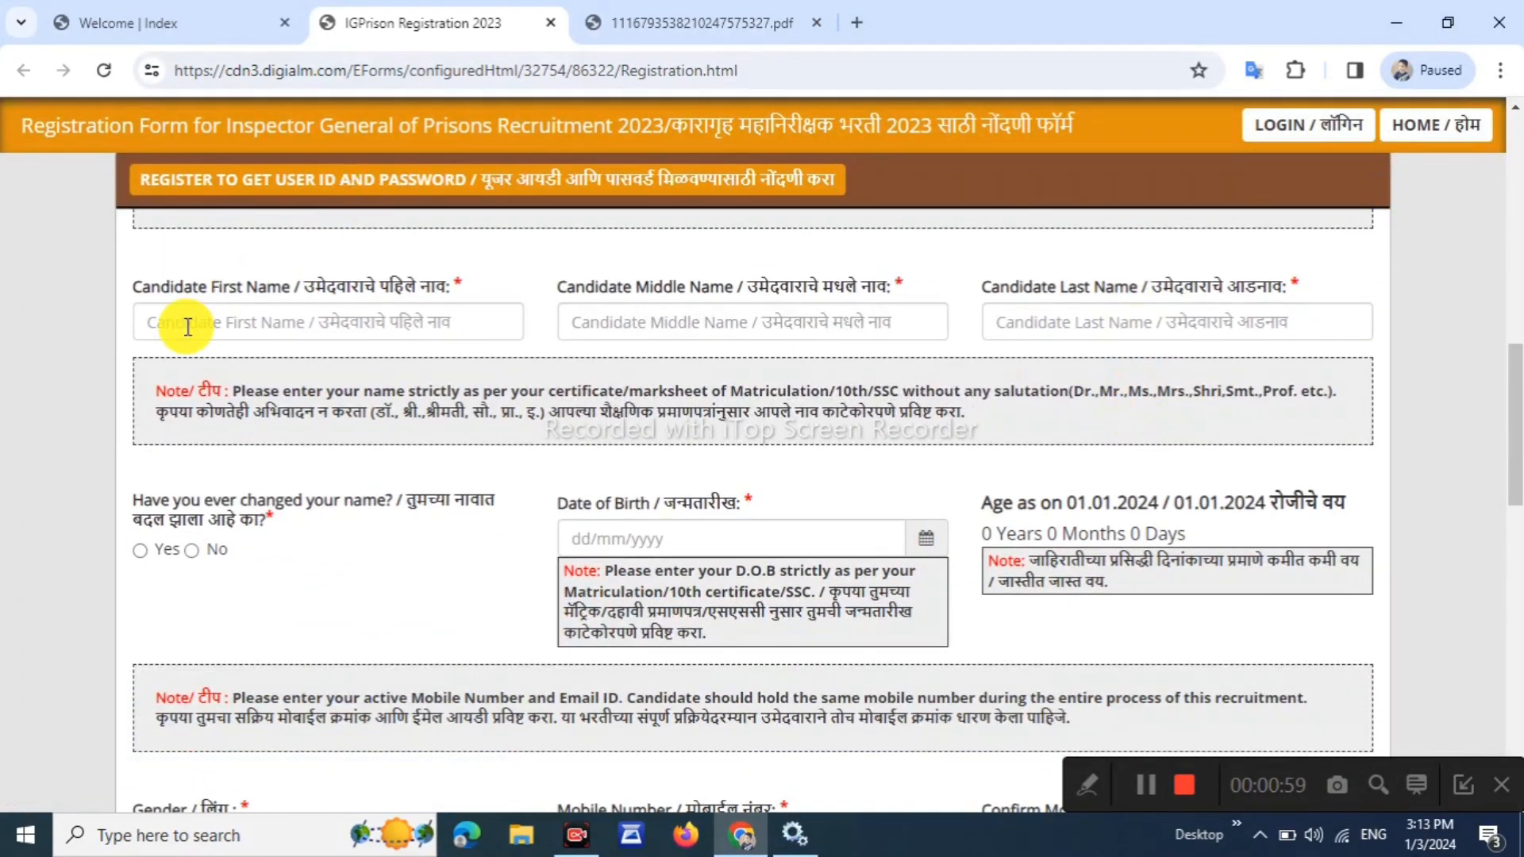
left_click_drag(169, 286, 329, 296)
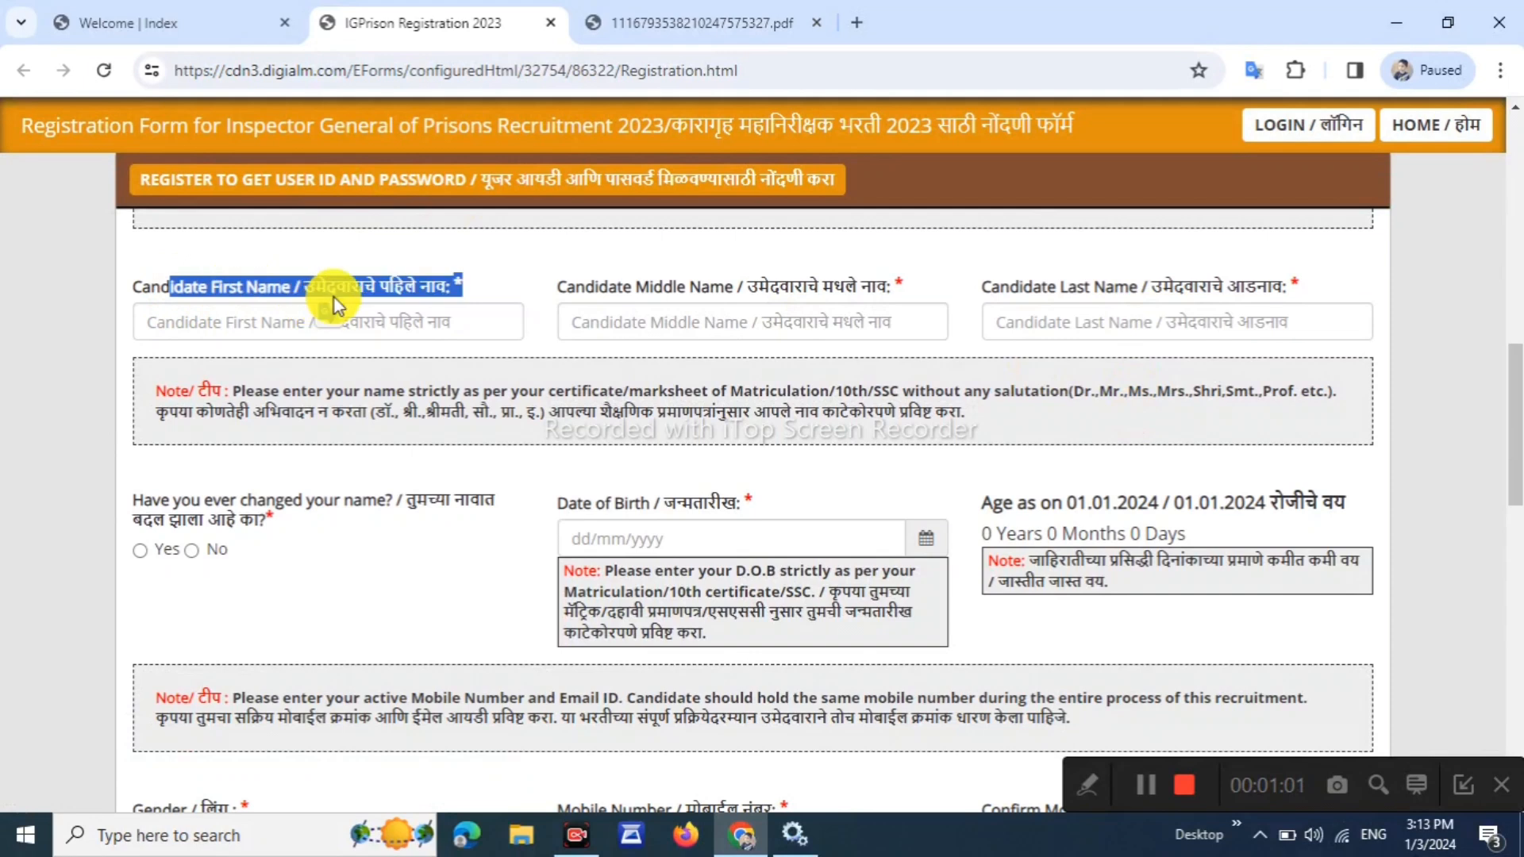
left_click(512, 284)
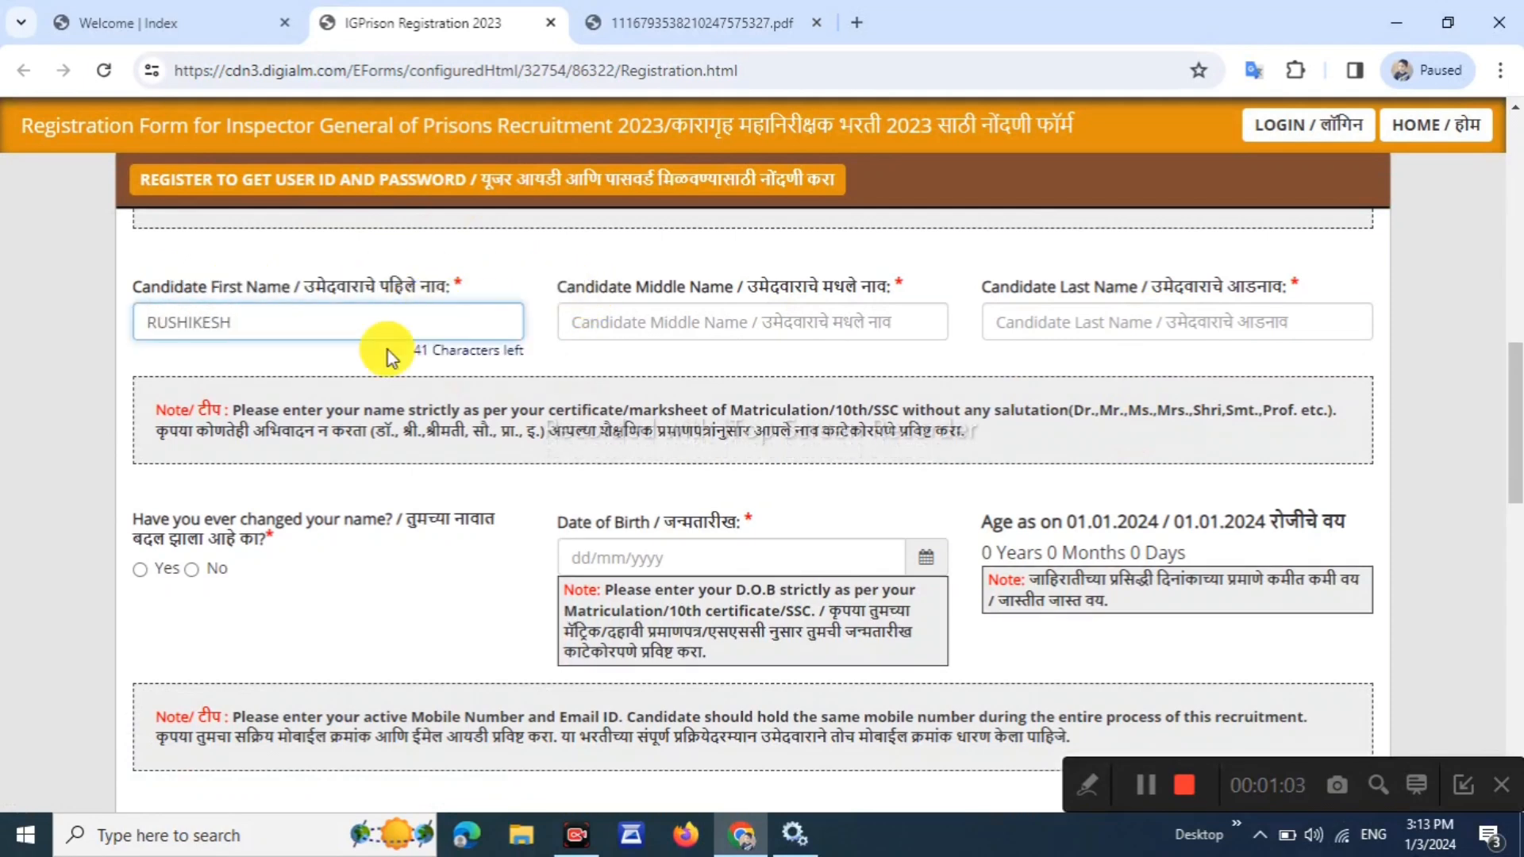
key("Tab")
type("RAJESH")
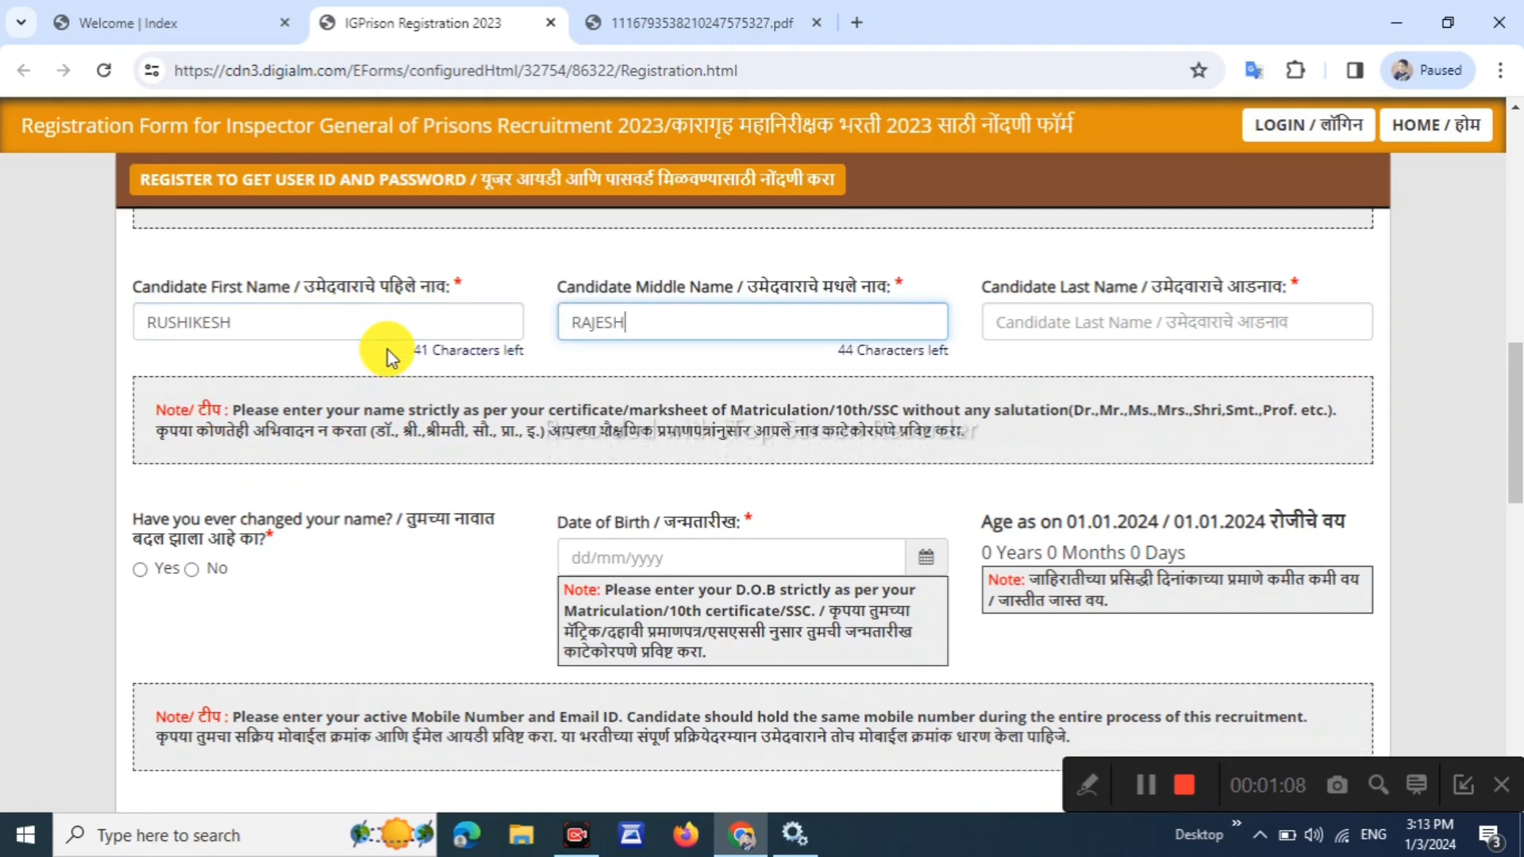
key("Tab")
type("K")
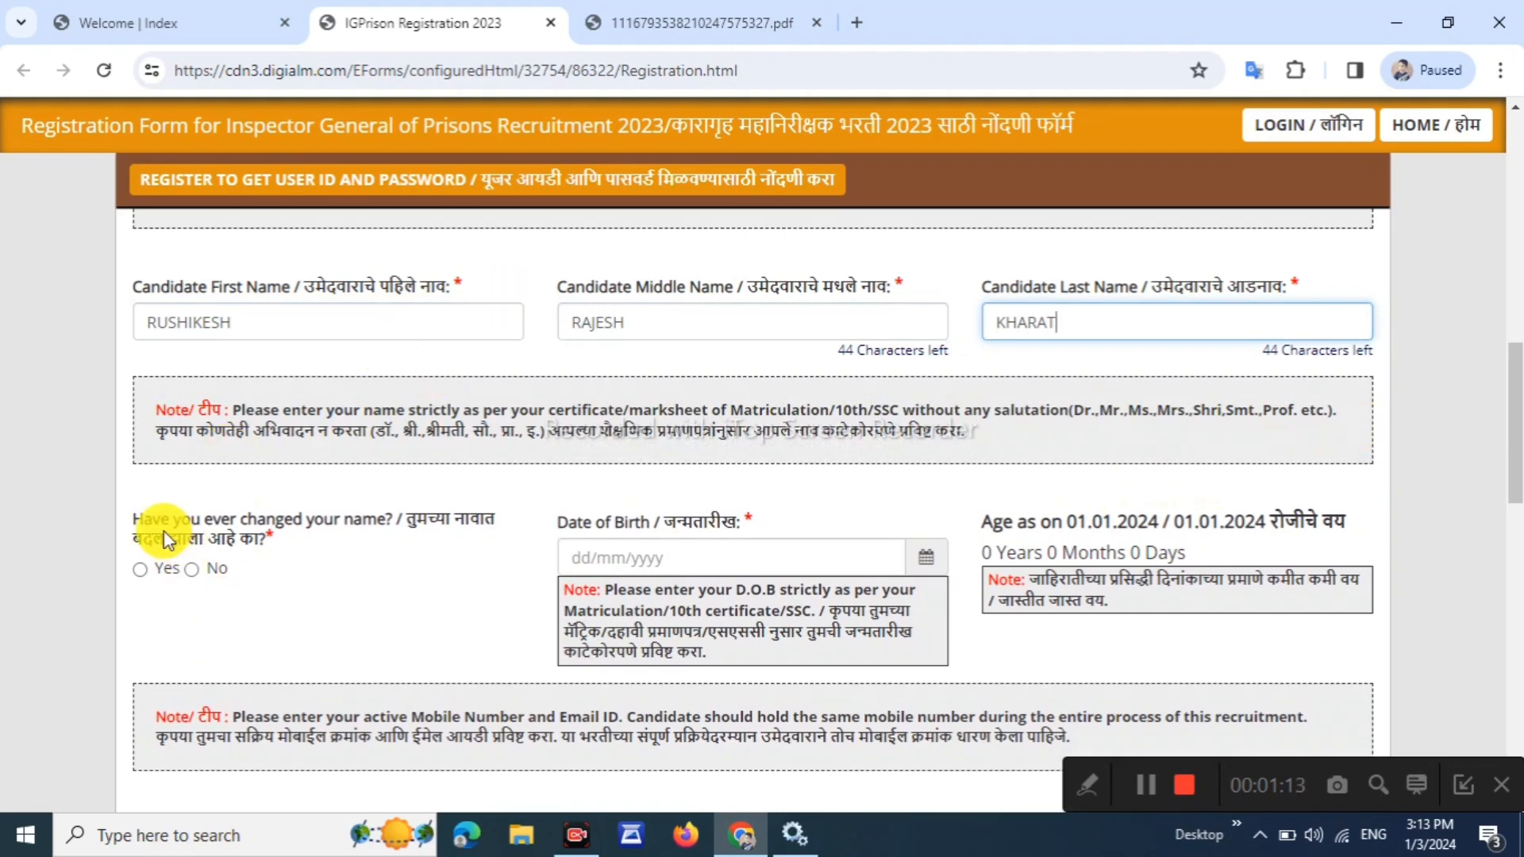
Answer No to the name-change question, leaving the date of birth unpicked
left_click_drag(143, 521, 248, 533)
left_click(208, 532)
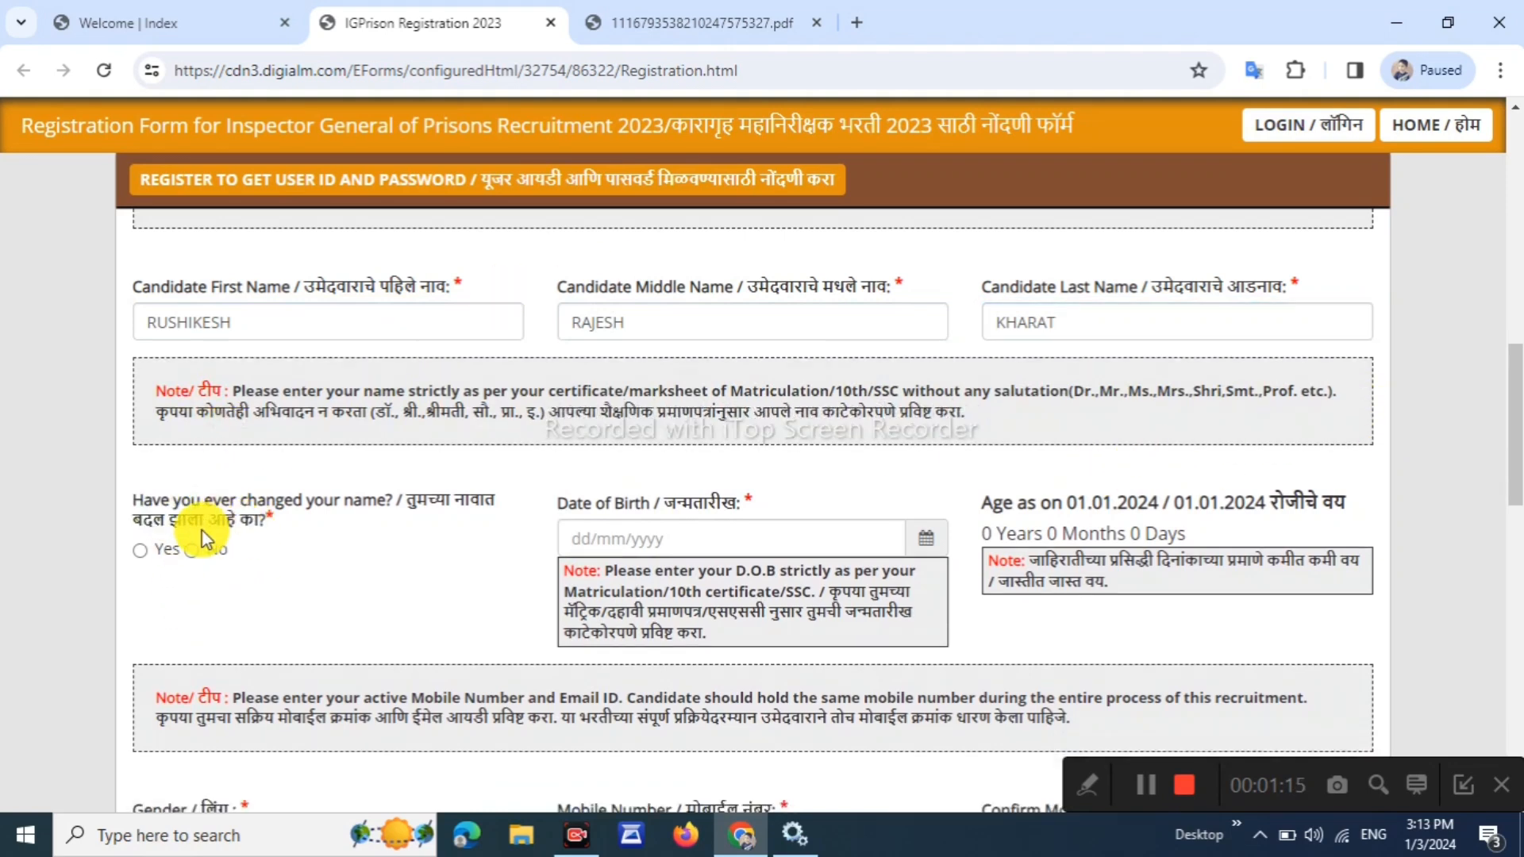
left_click(140, 551)
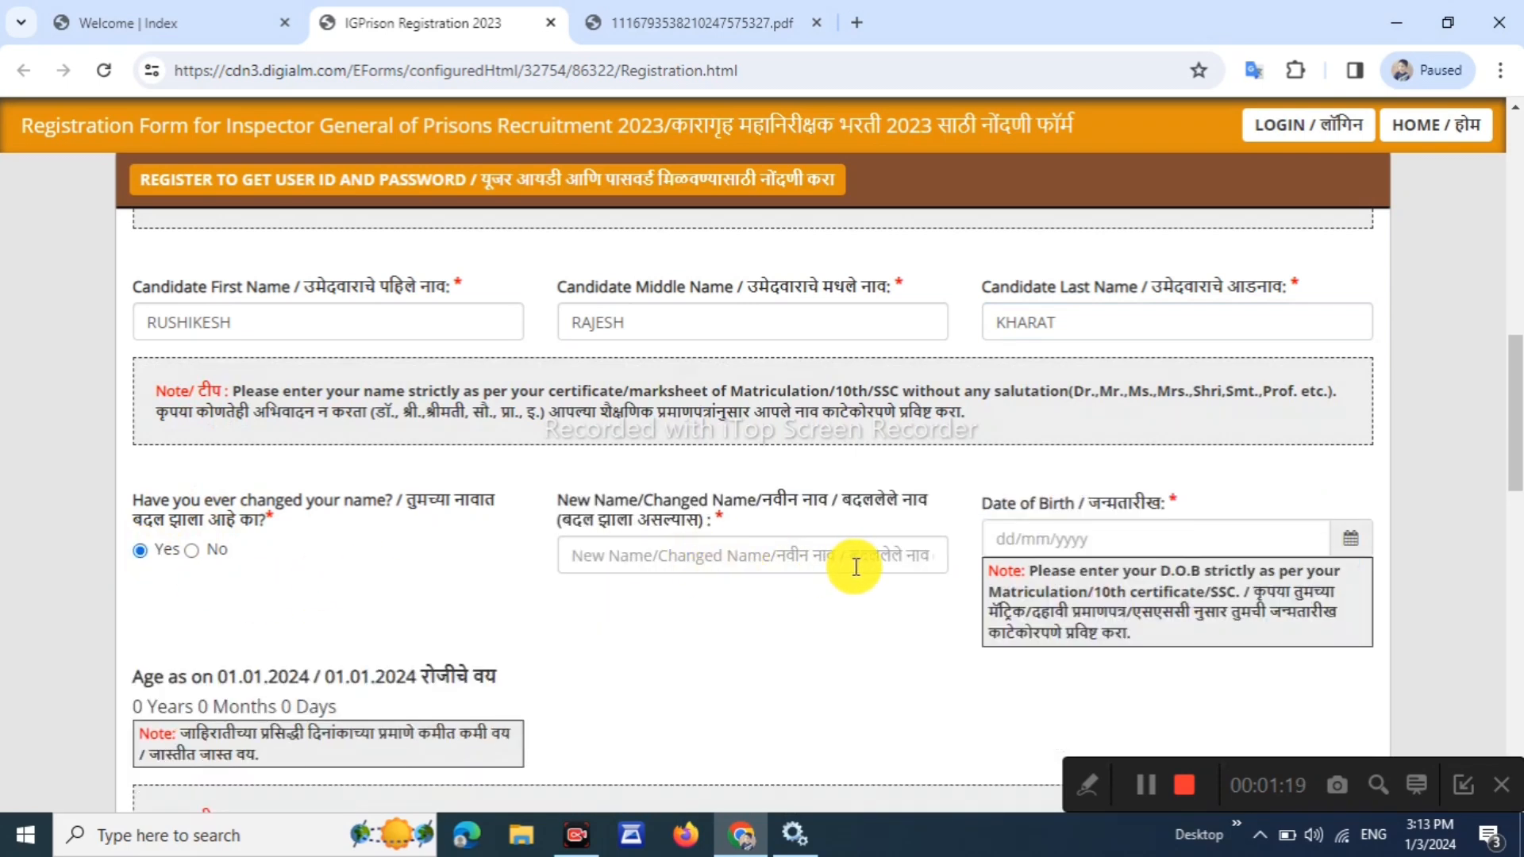
left_click(191, 550)
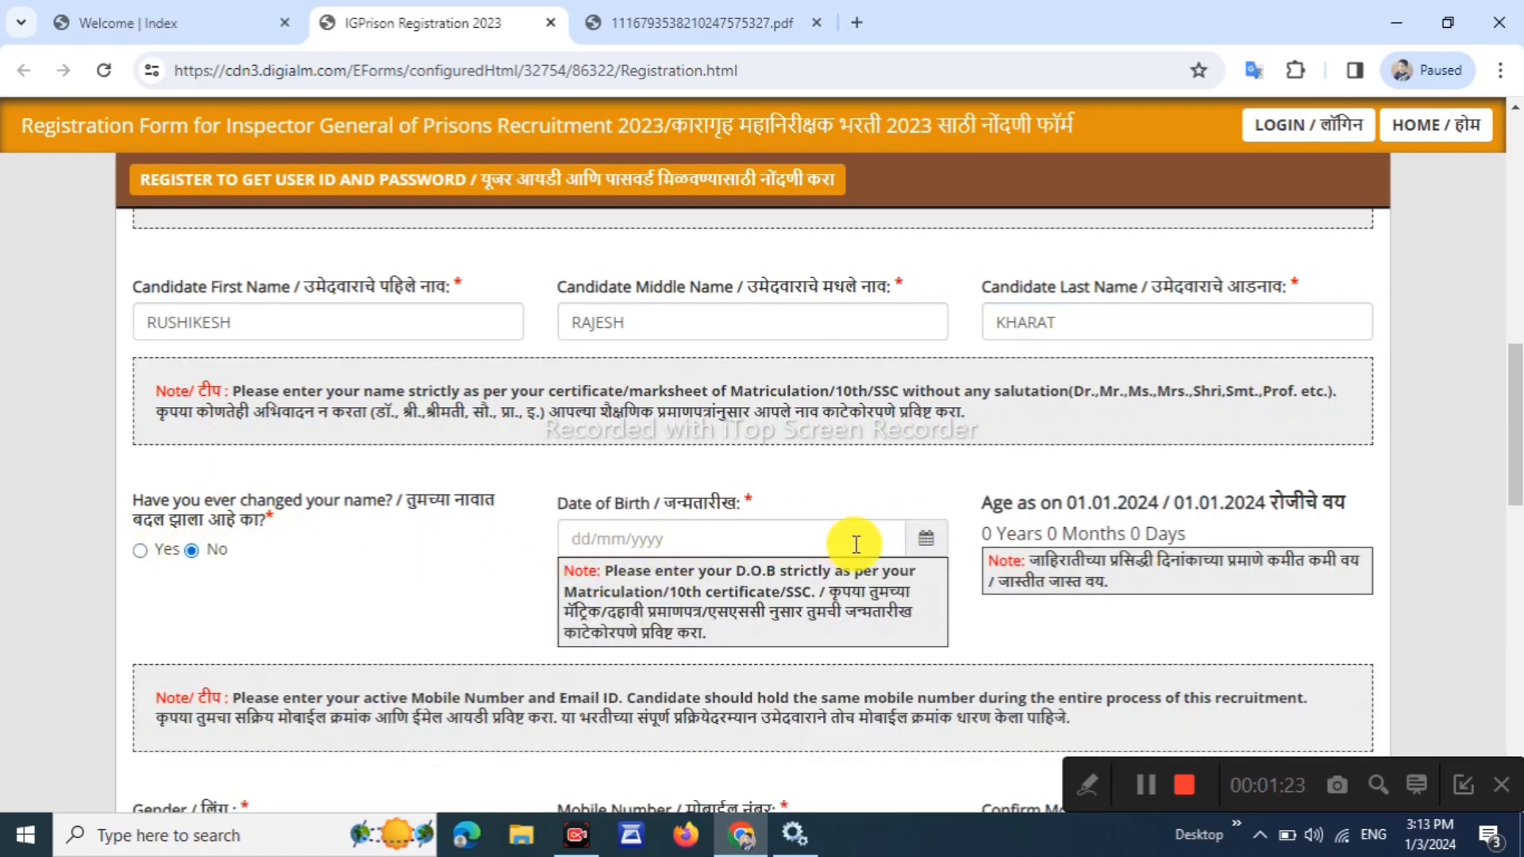
left_click(922, 543)
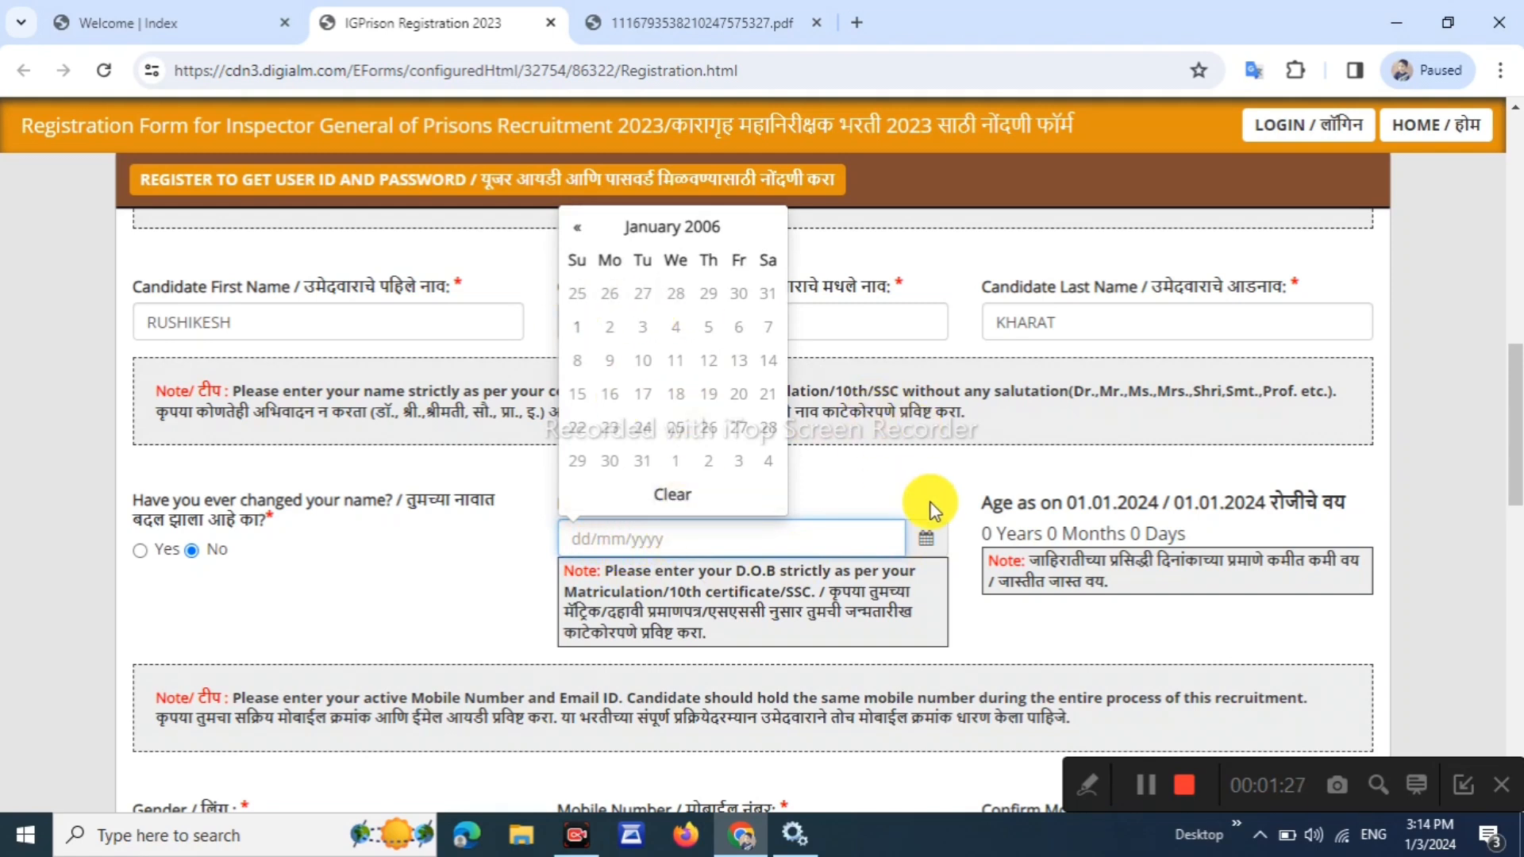
left_click(899, 474)
left_click_drag(991, 530, 1190, 534)
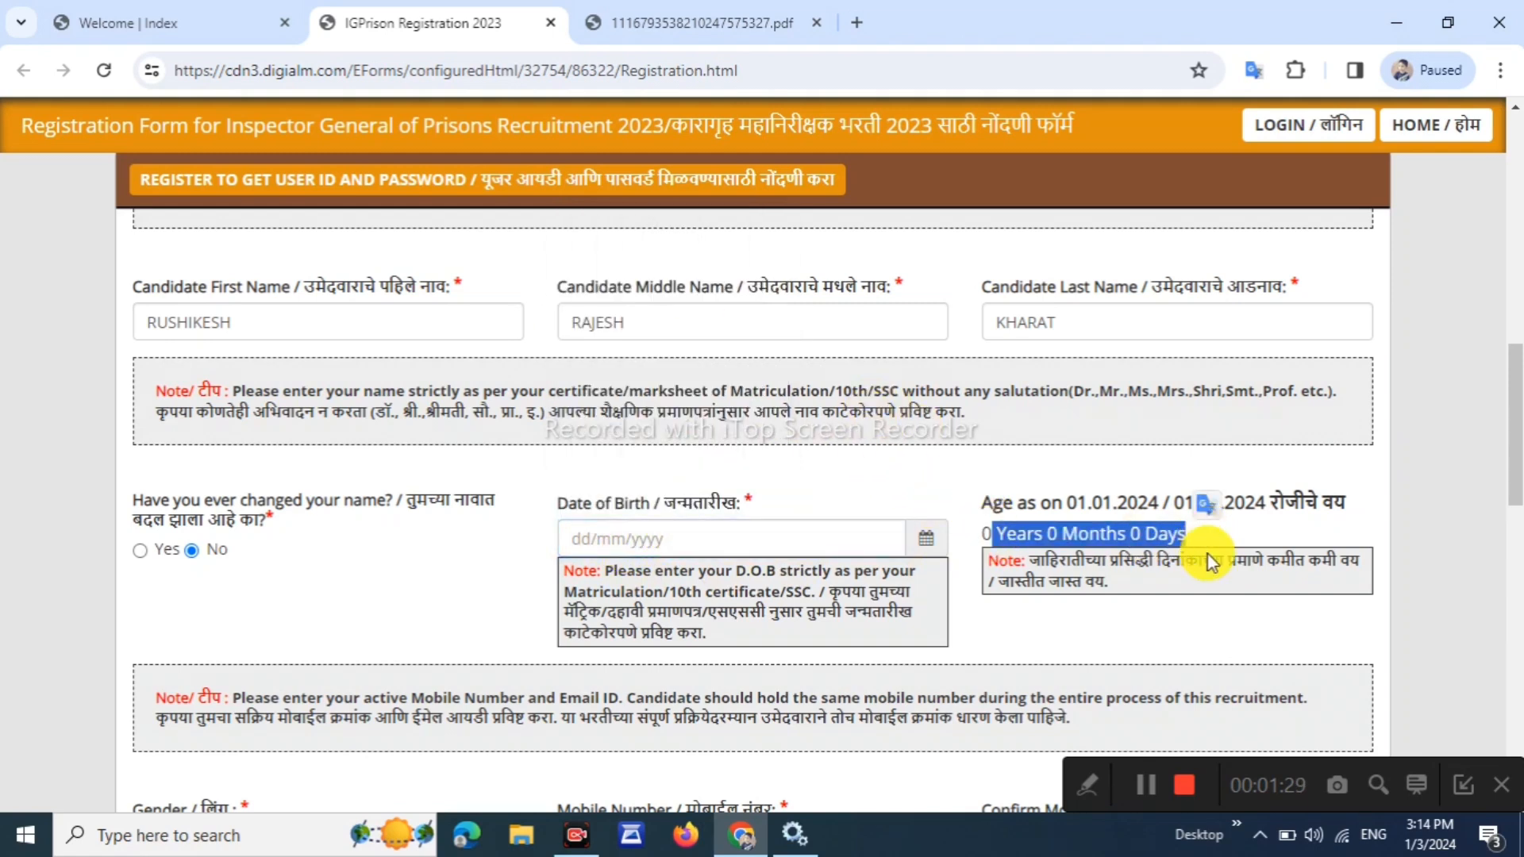
left_click(1086, 621)
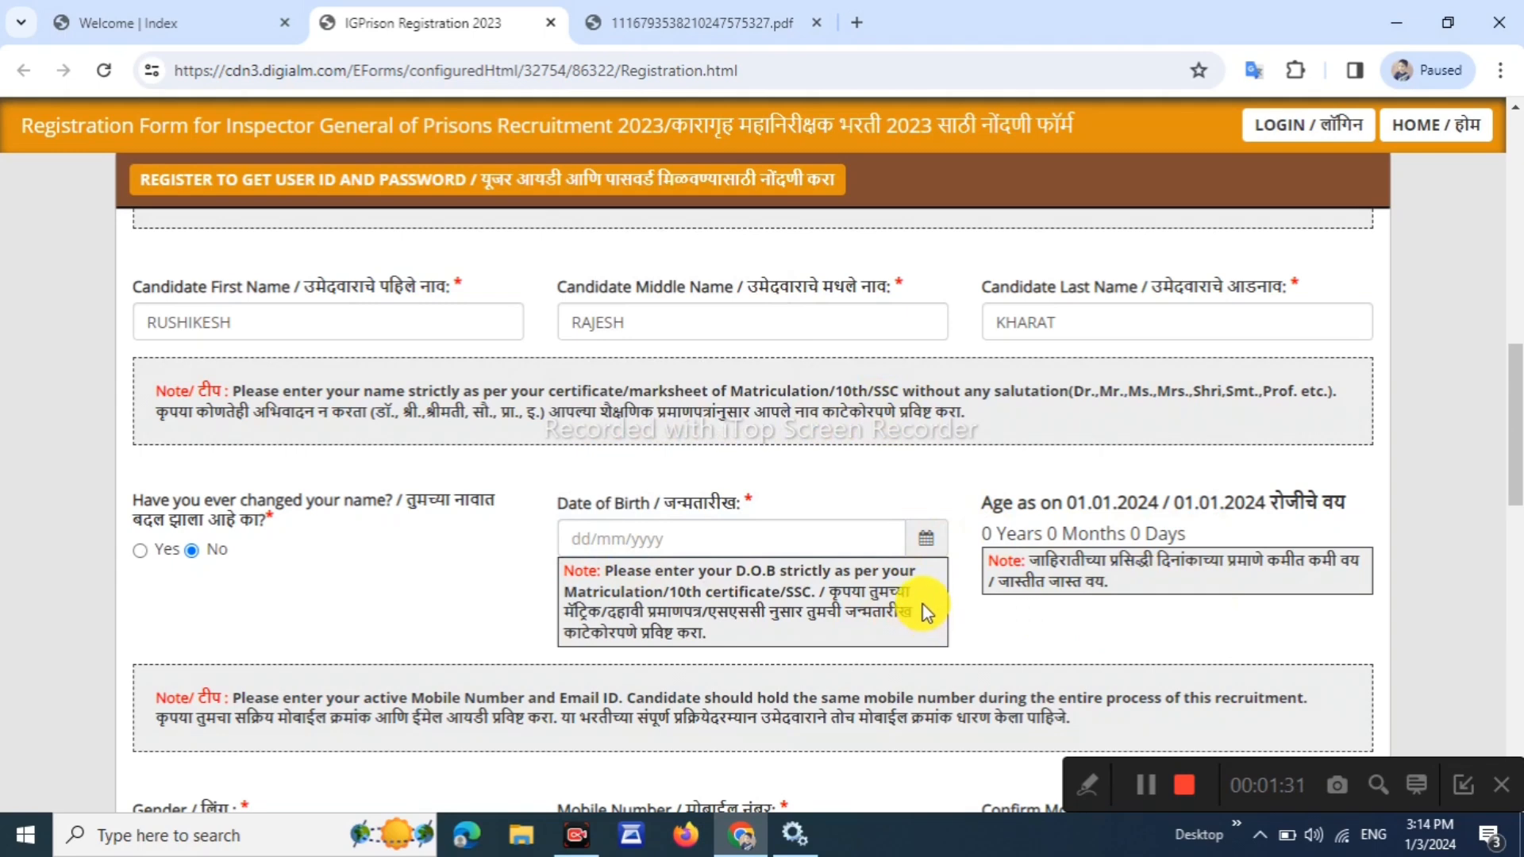
scroll(925, 609, "down", 5)
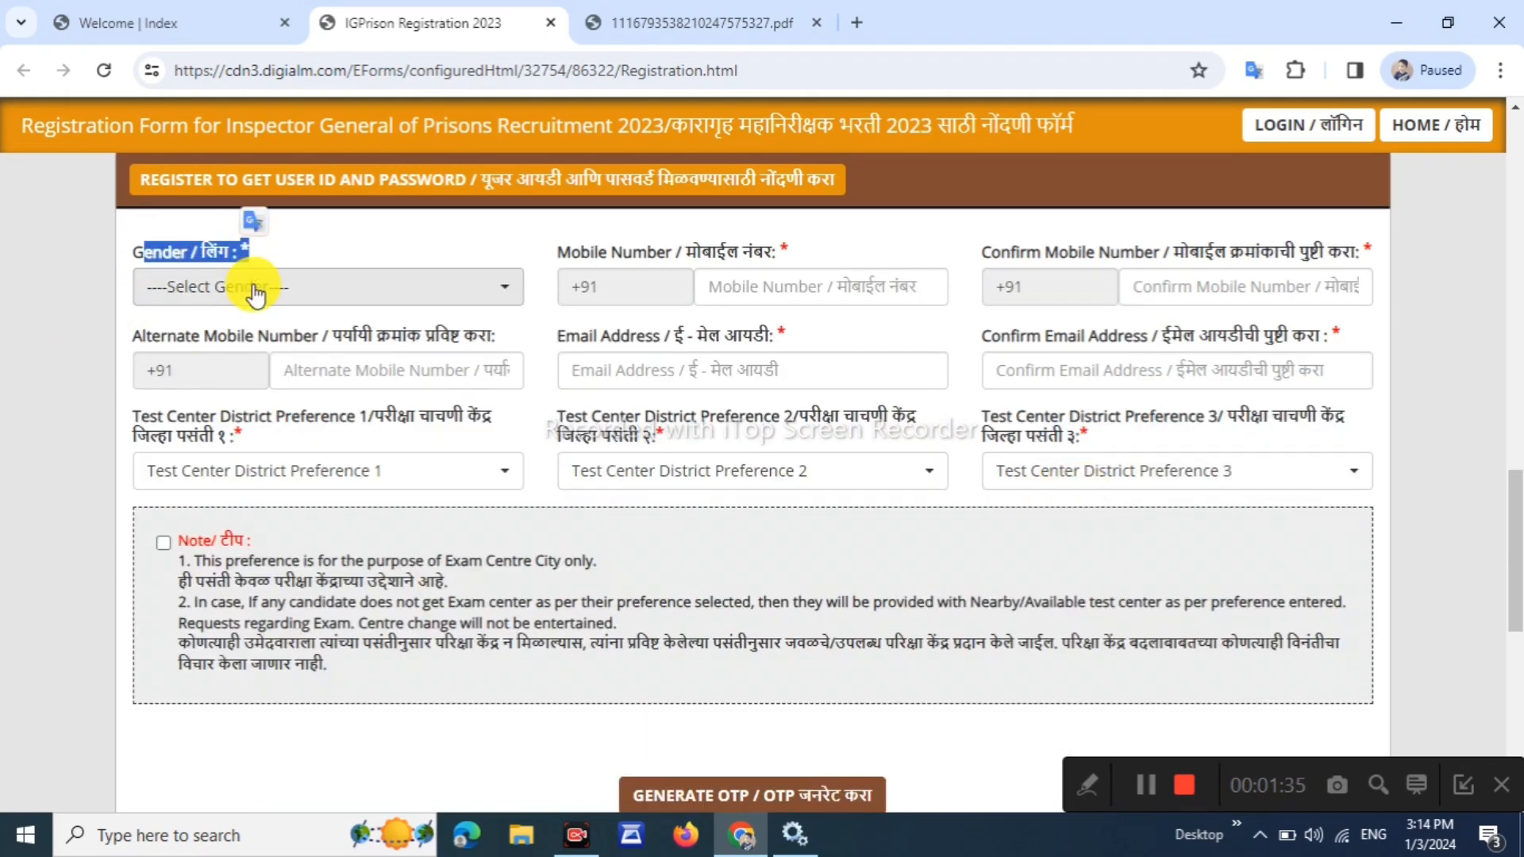
Set gender to Male and review the mobile number and e-mail field labels
left_click(246, 290)
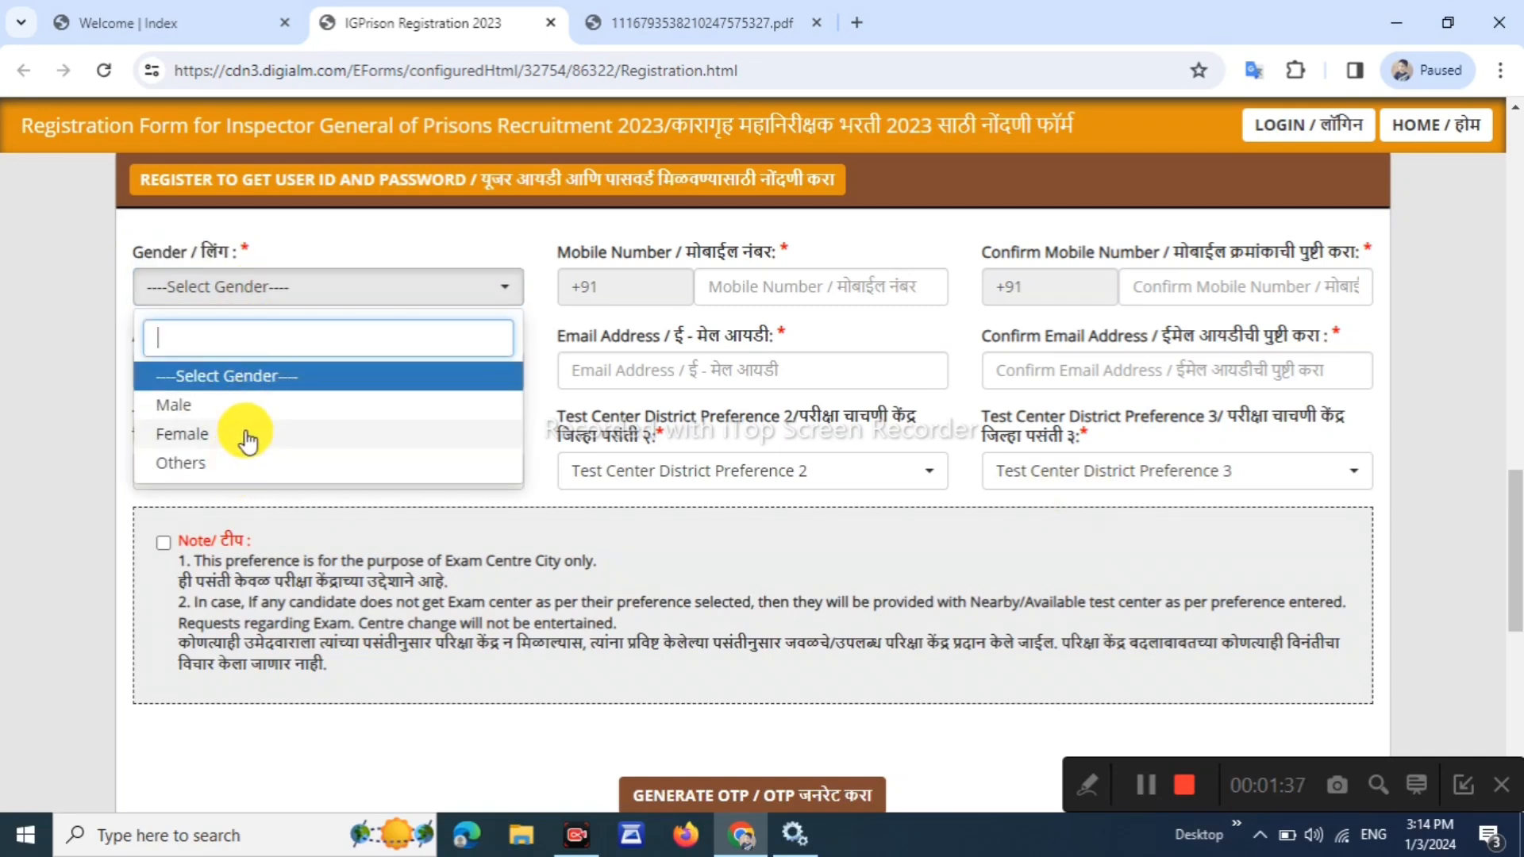
left_click(242, 406)
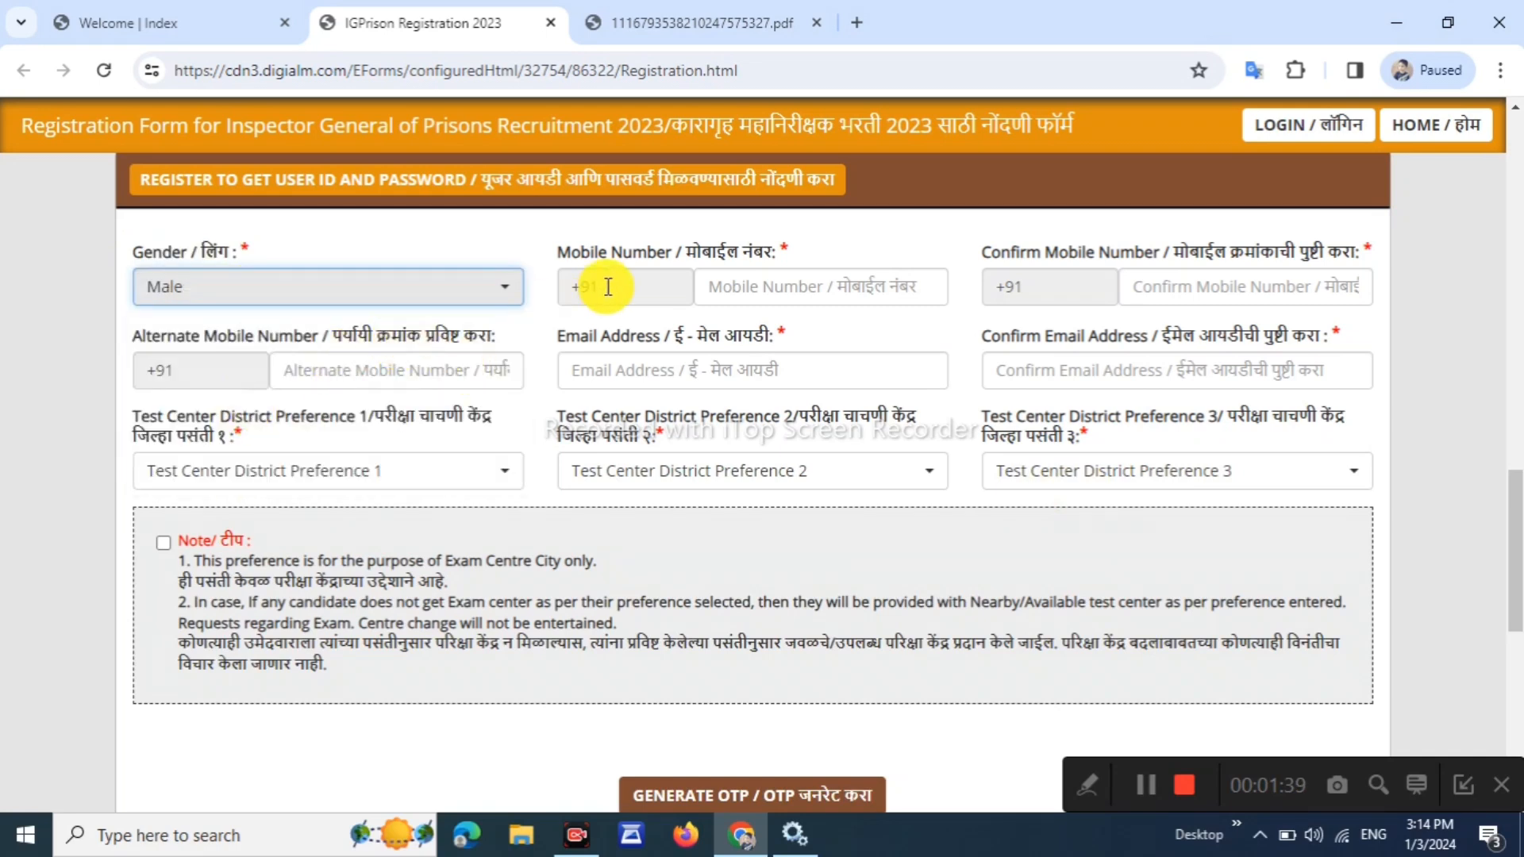
left_click_drag(572, 252, 647, 251)
left_click(897, 240)
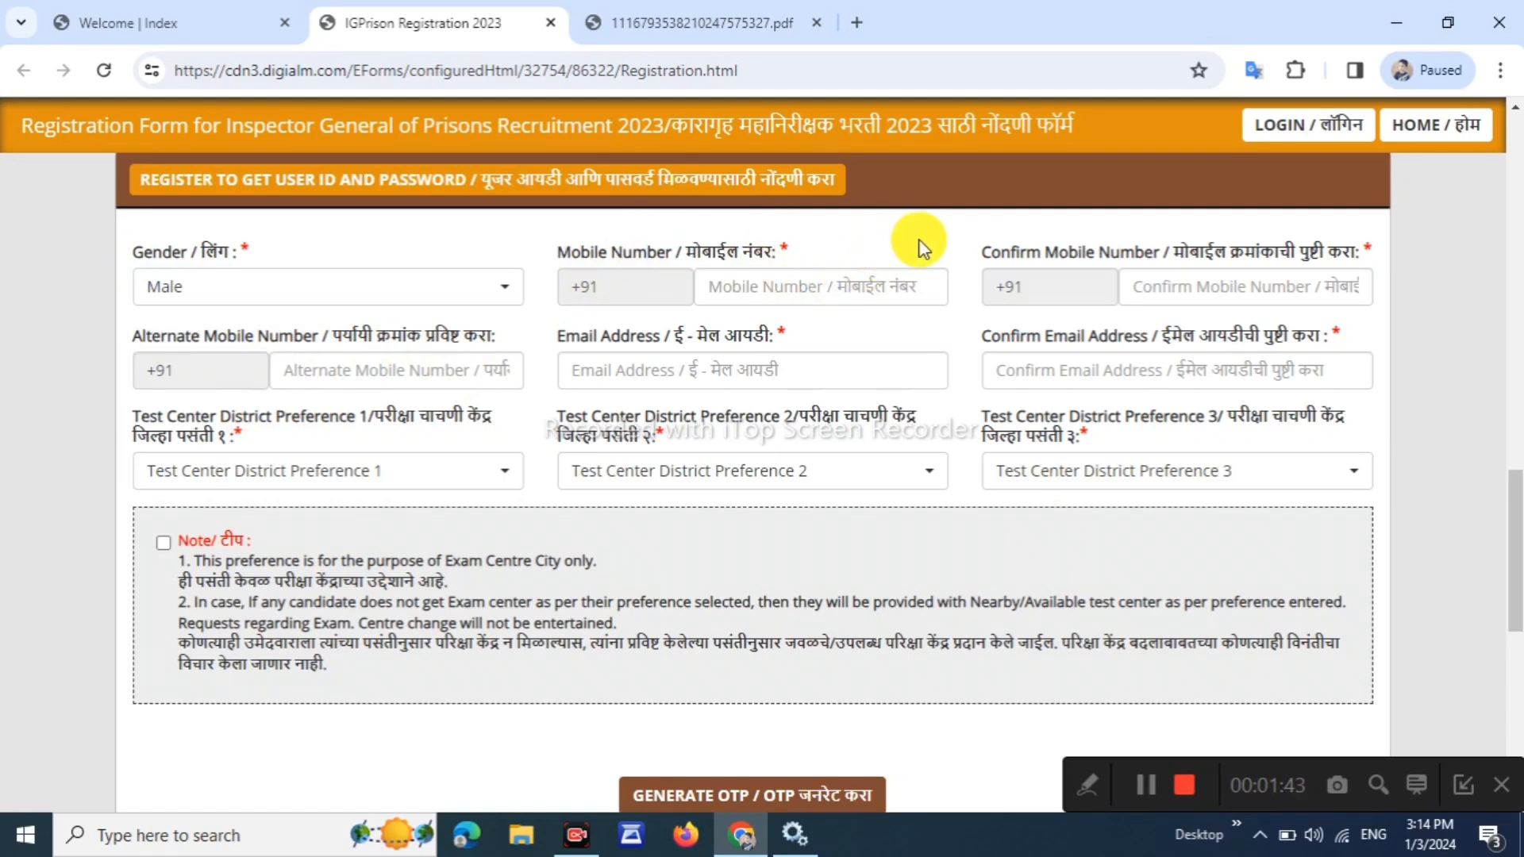
left_click_drag(1268, 254, 1140, 266)
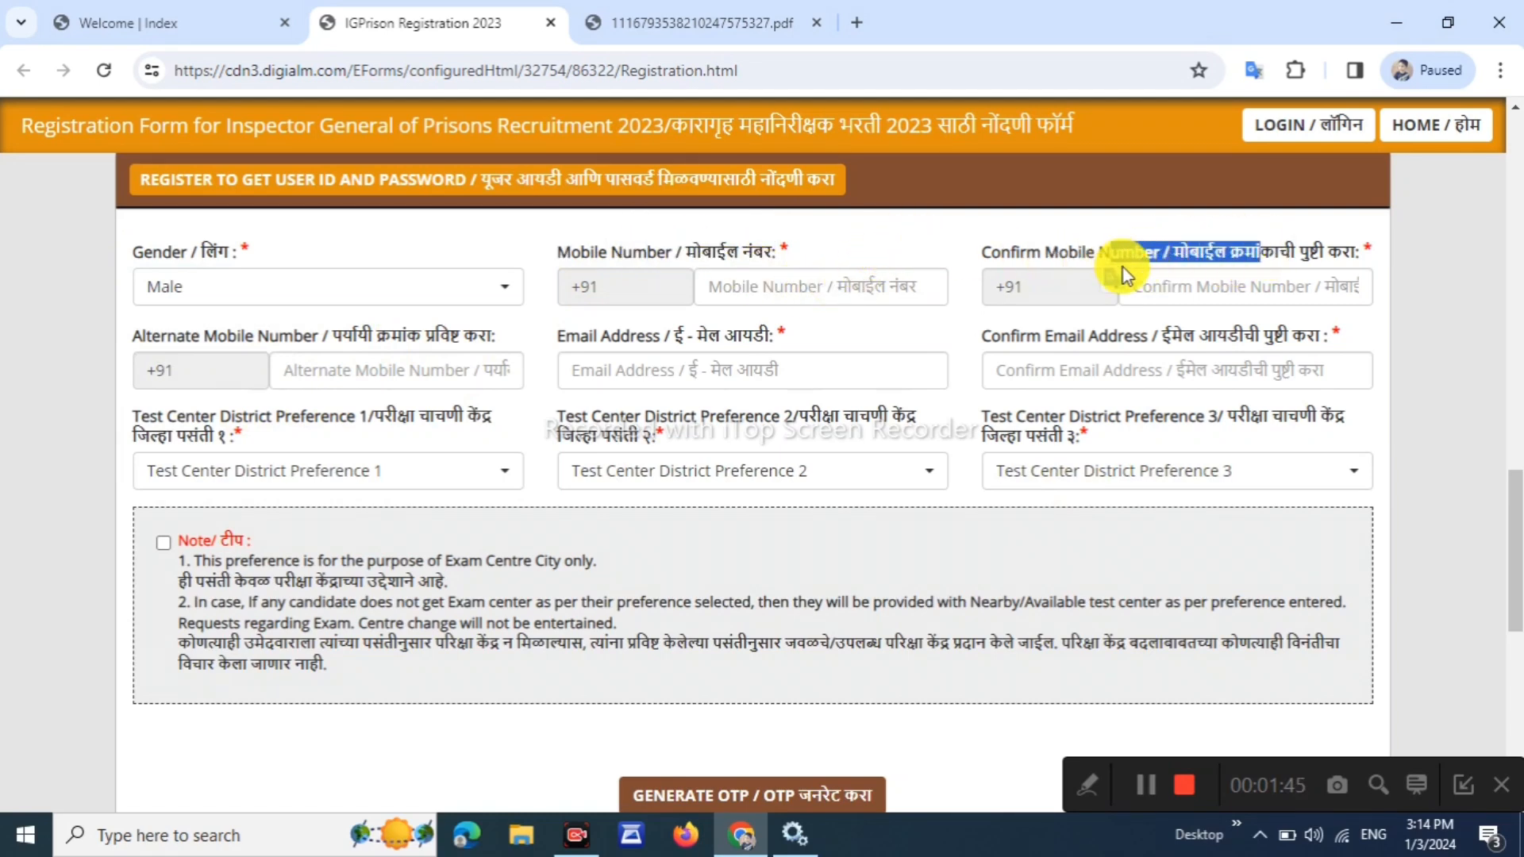
left_click(1135, 317)
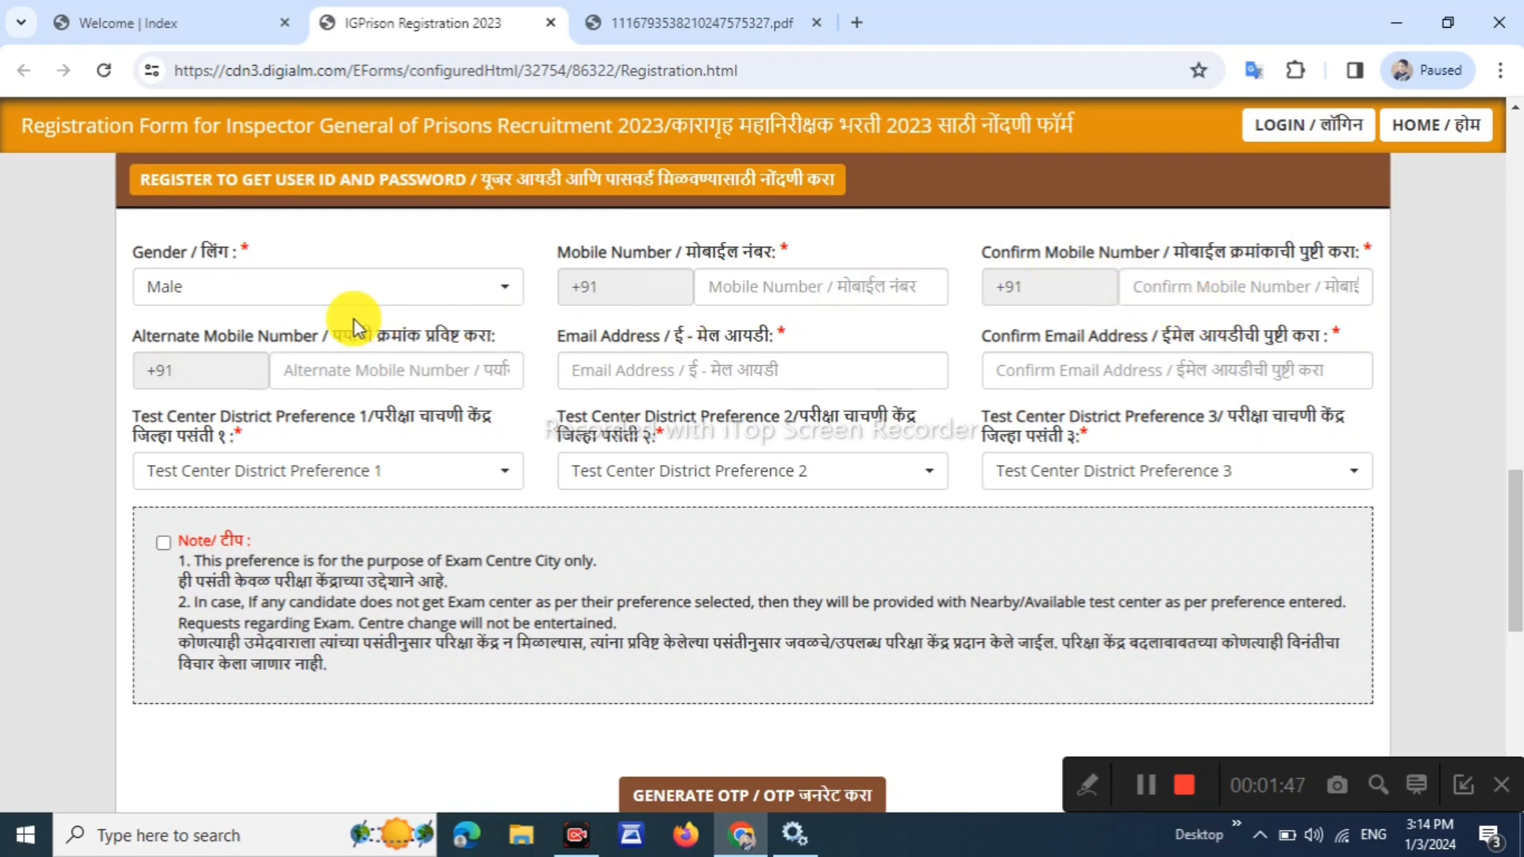
left_click_drag(469, 333, 469, 334)
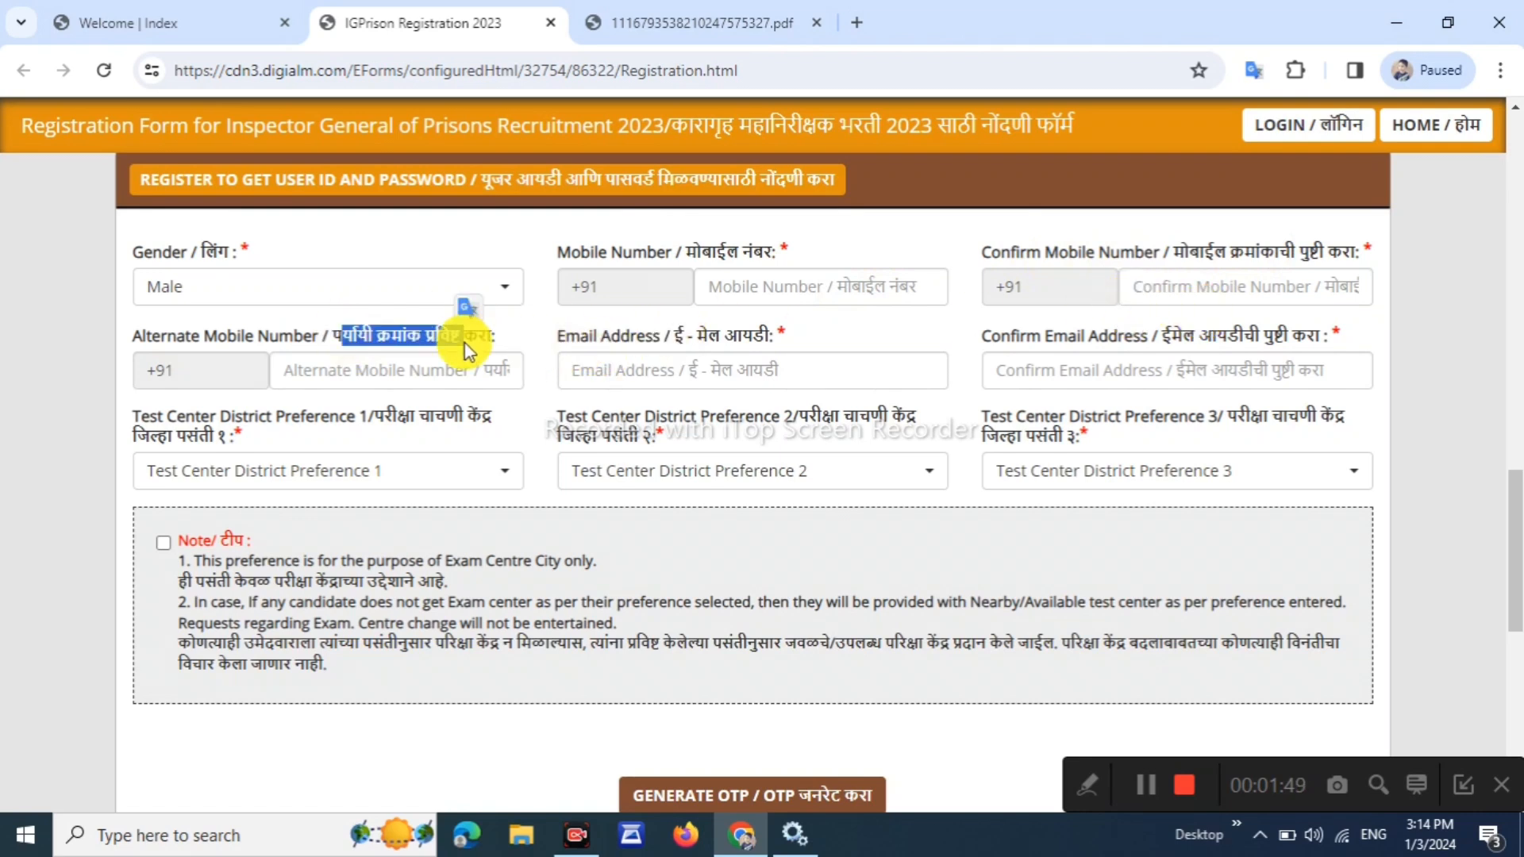
left_click_drag(565, 332, 725, 341)
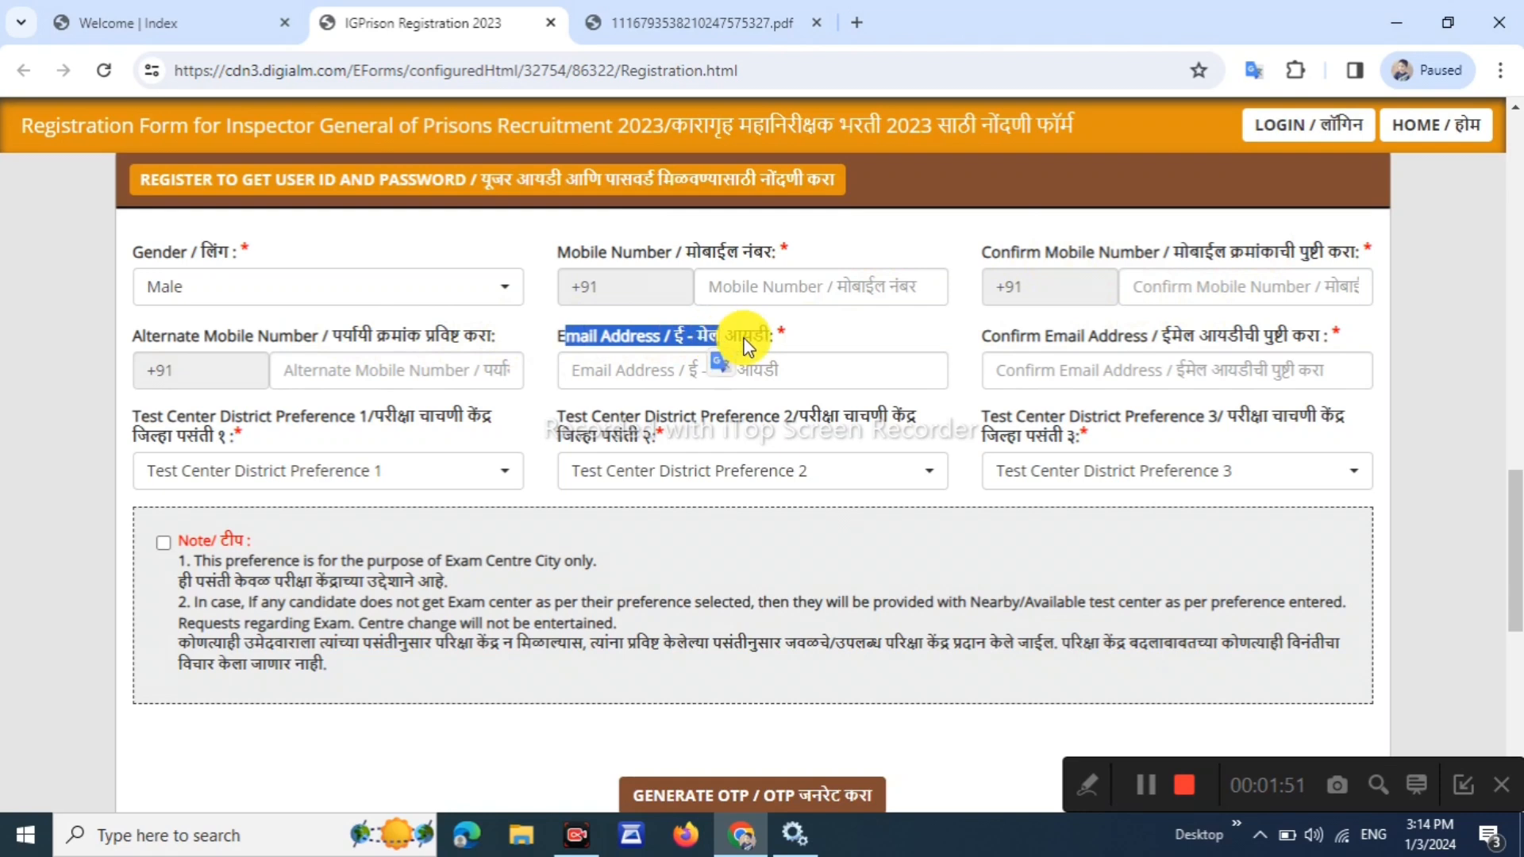
left_click(1048, 356)
left_click_drag(1011, 338, 1148, 339)
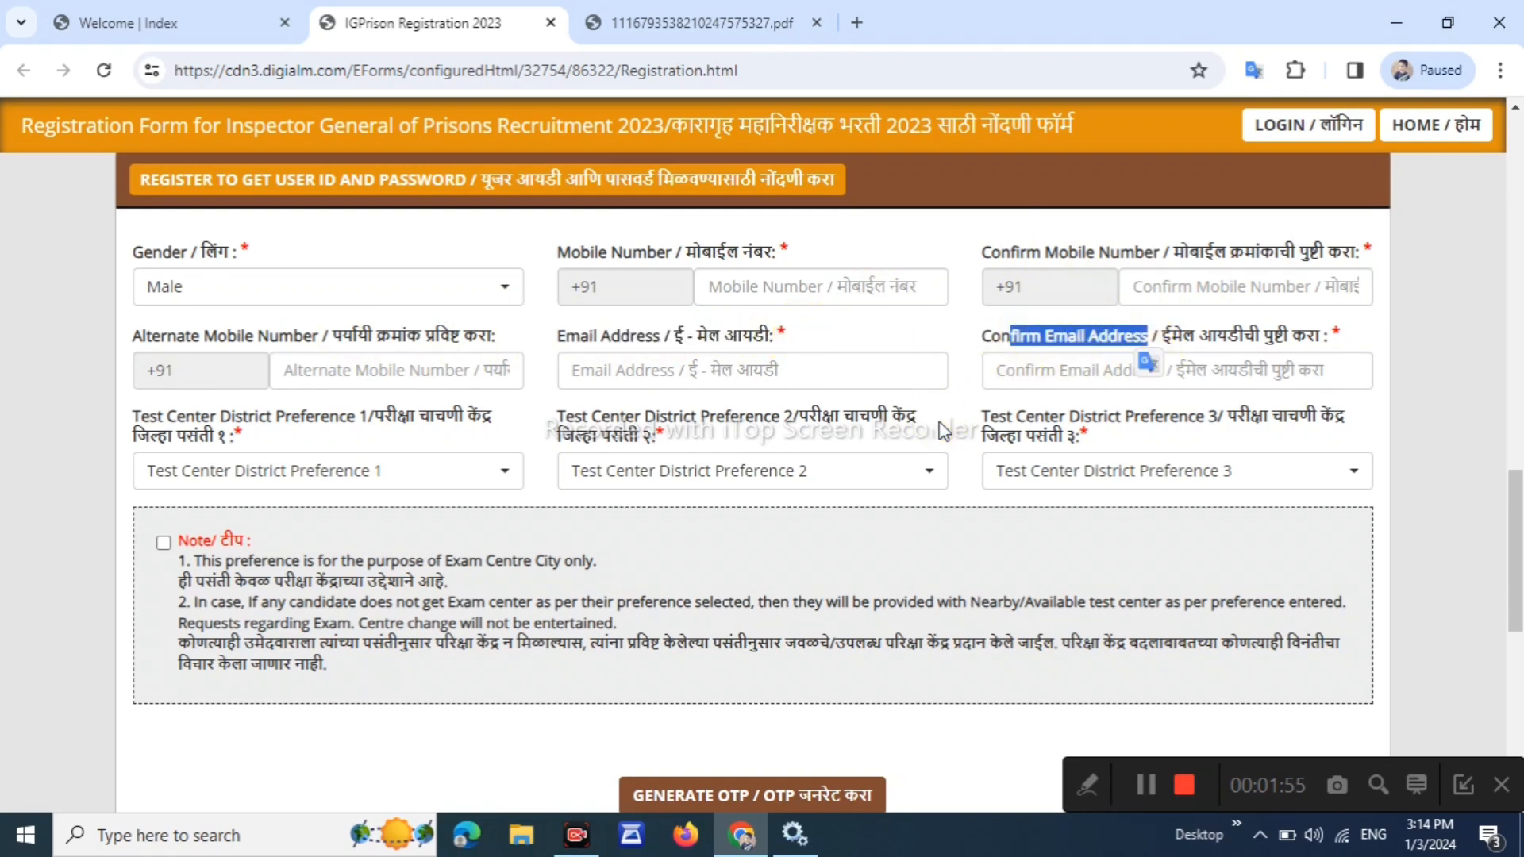
left_click(925, 469)
double_click(314, 416)
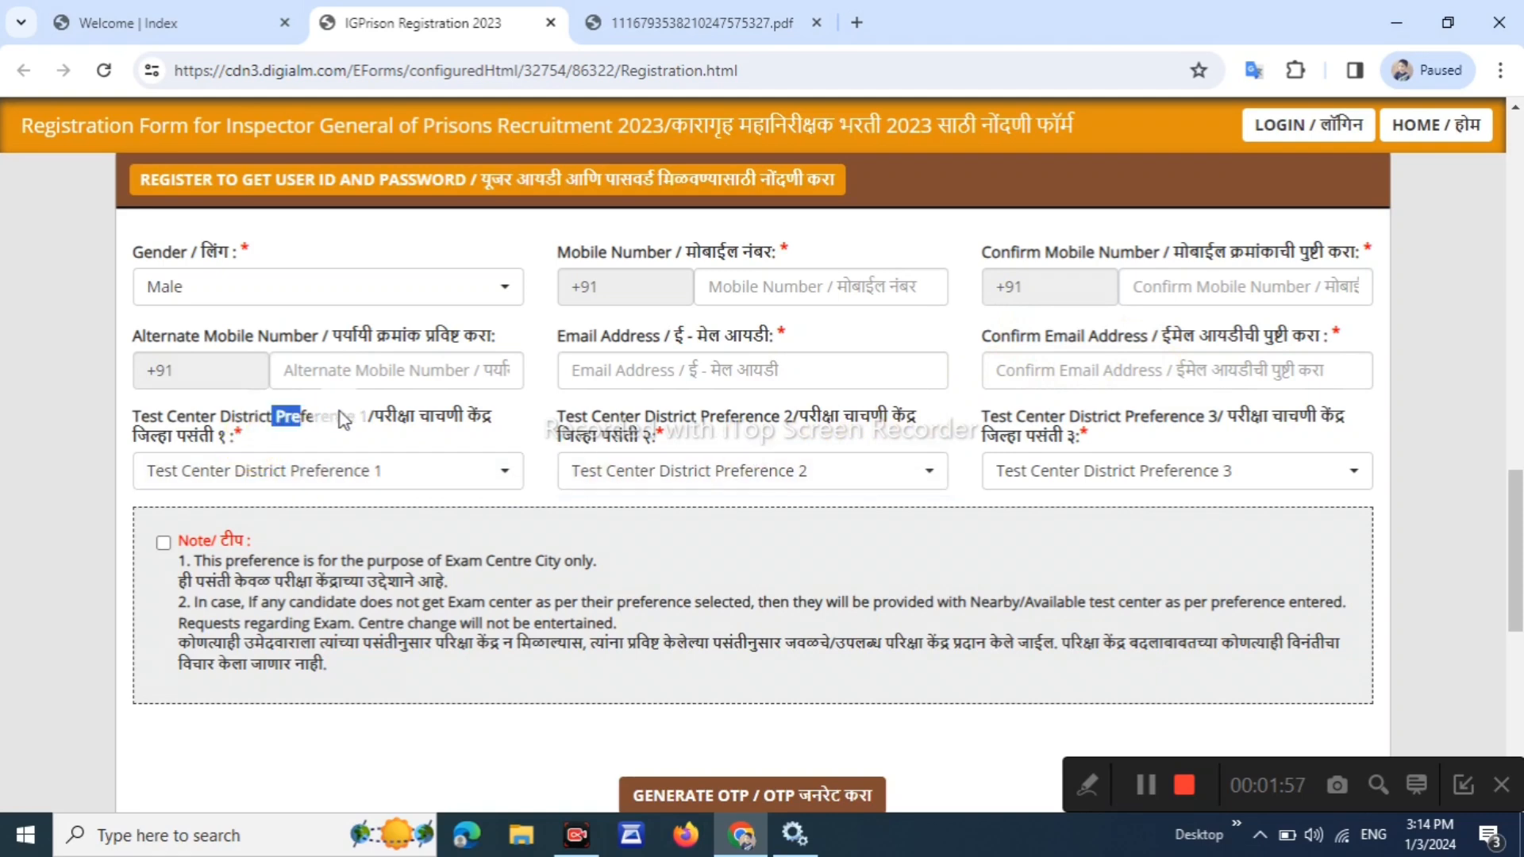
Choose Chhatrapati Sambhajinagar, Nashik and Amravati as district preferences and tick the centre note
left_click(310, 478)
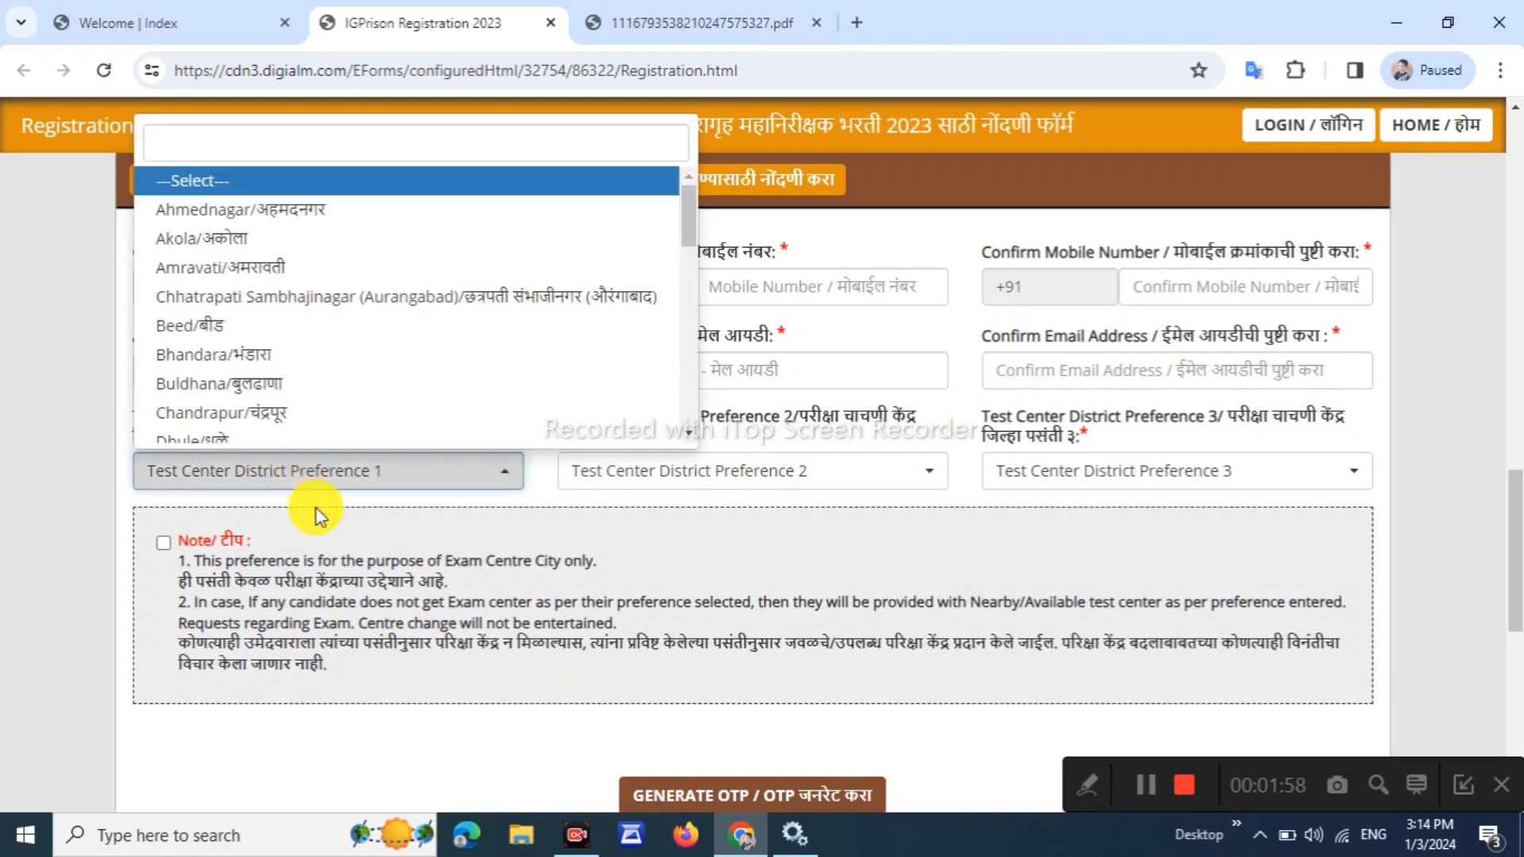
left_click(364, 296)
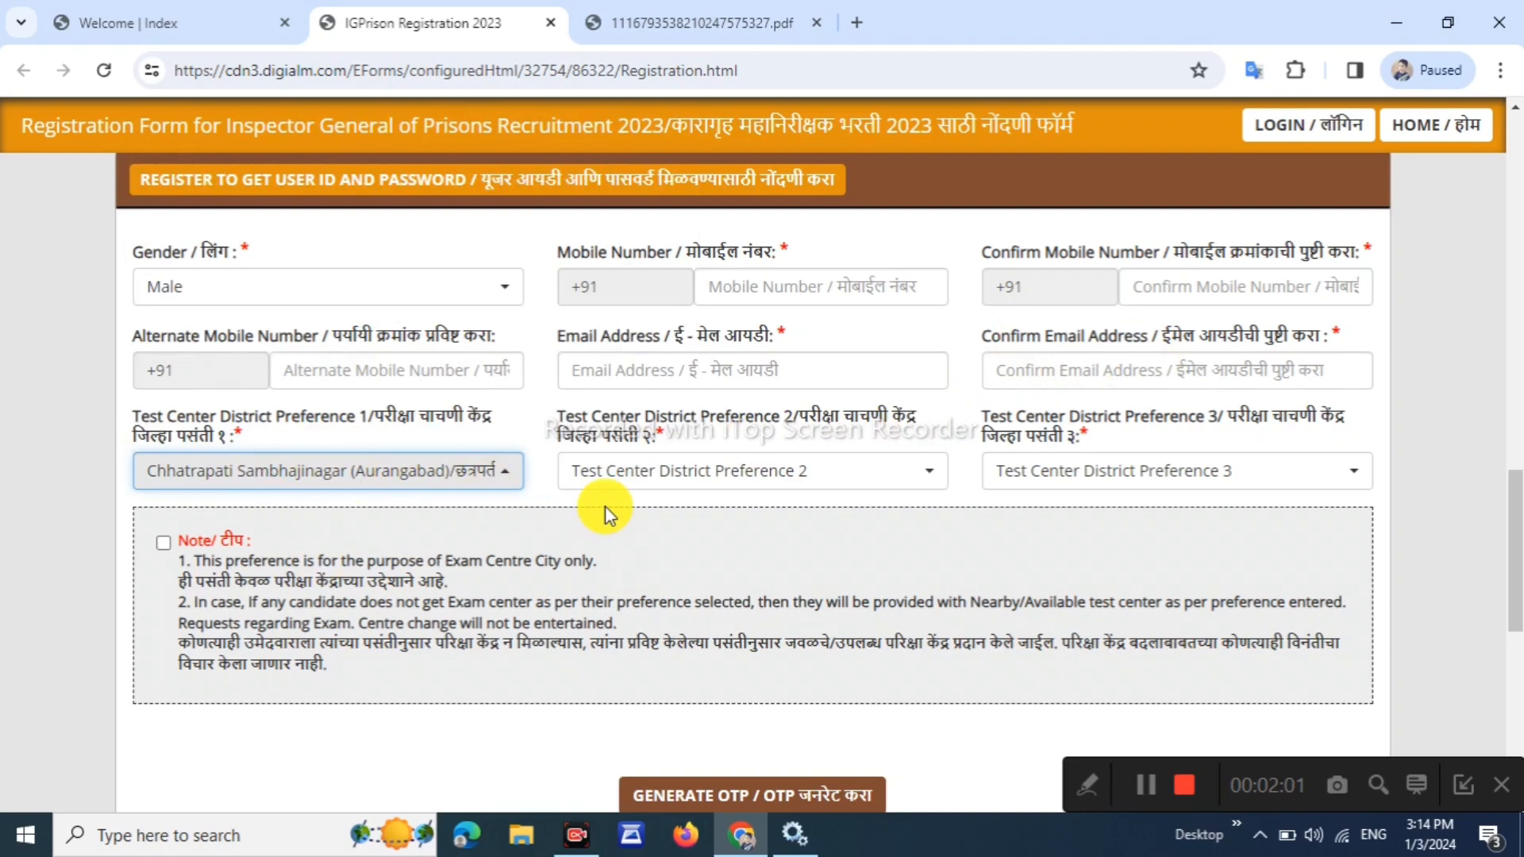
left_click(681, 470)
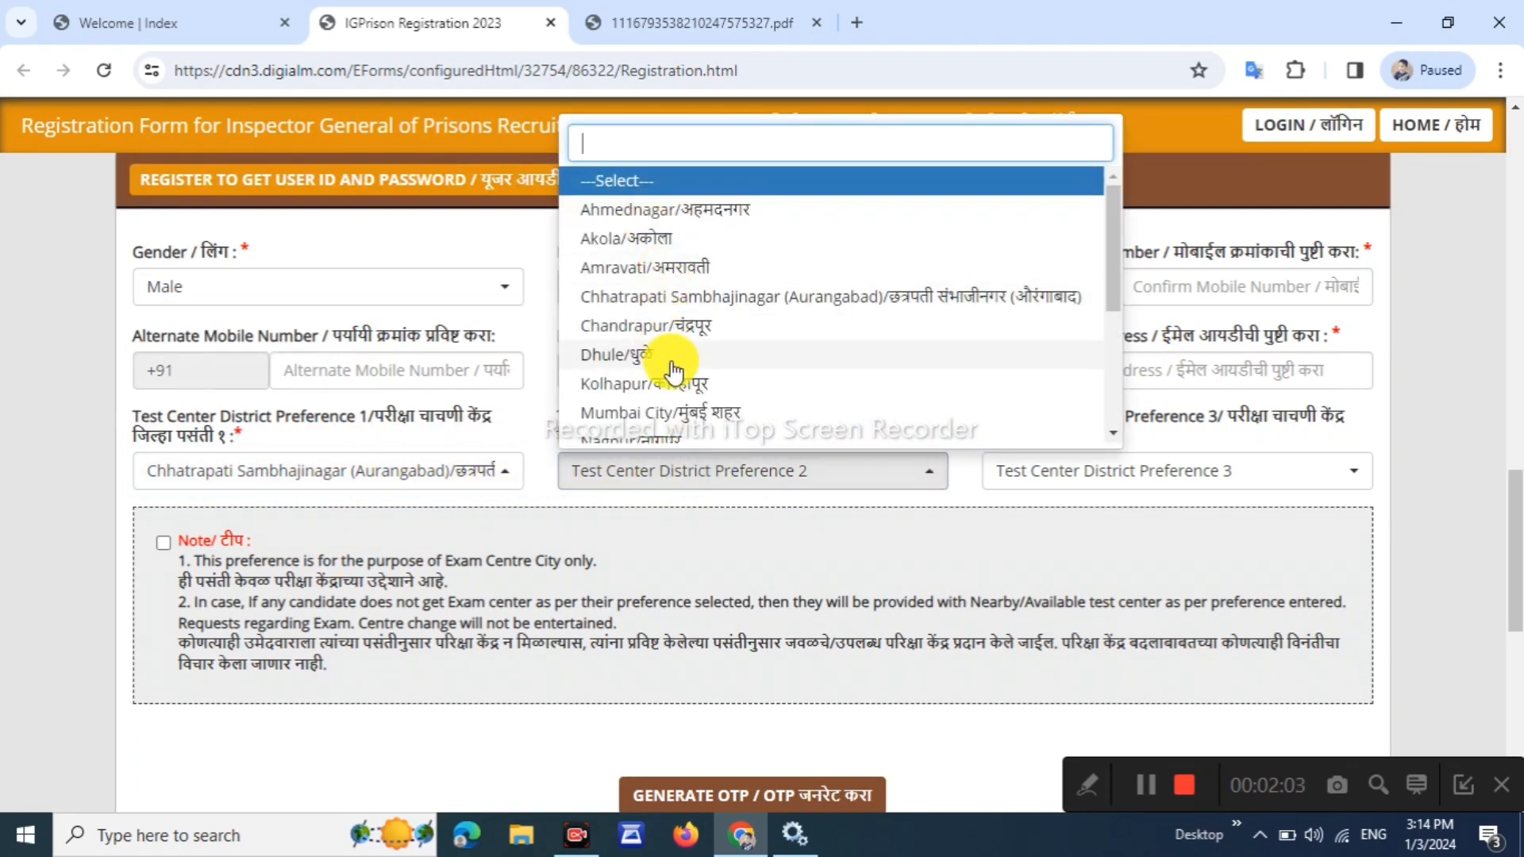
scroll(698, 254, "down", 1)
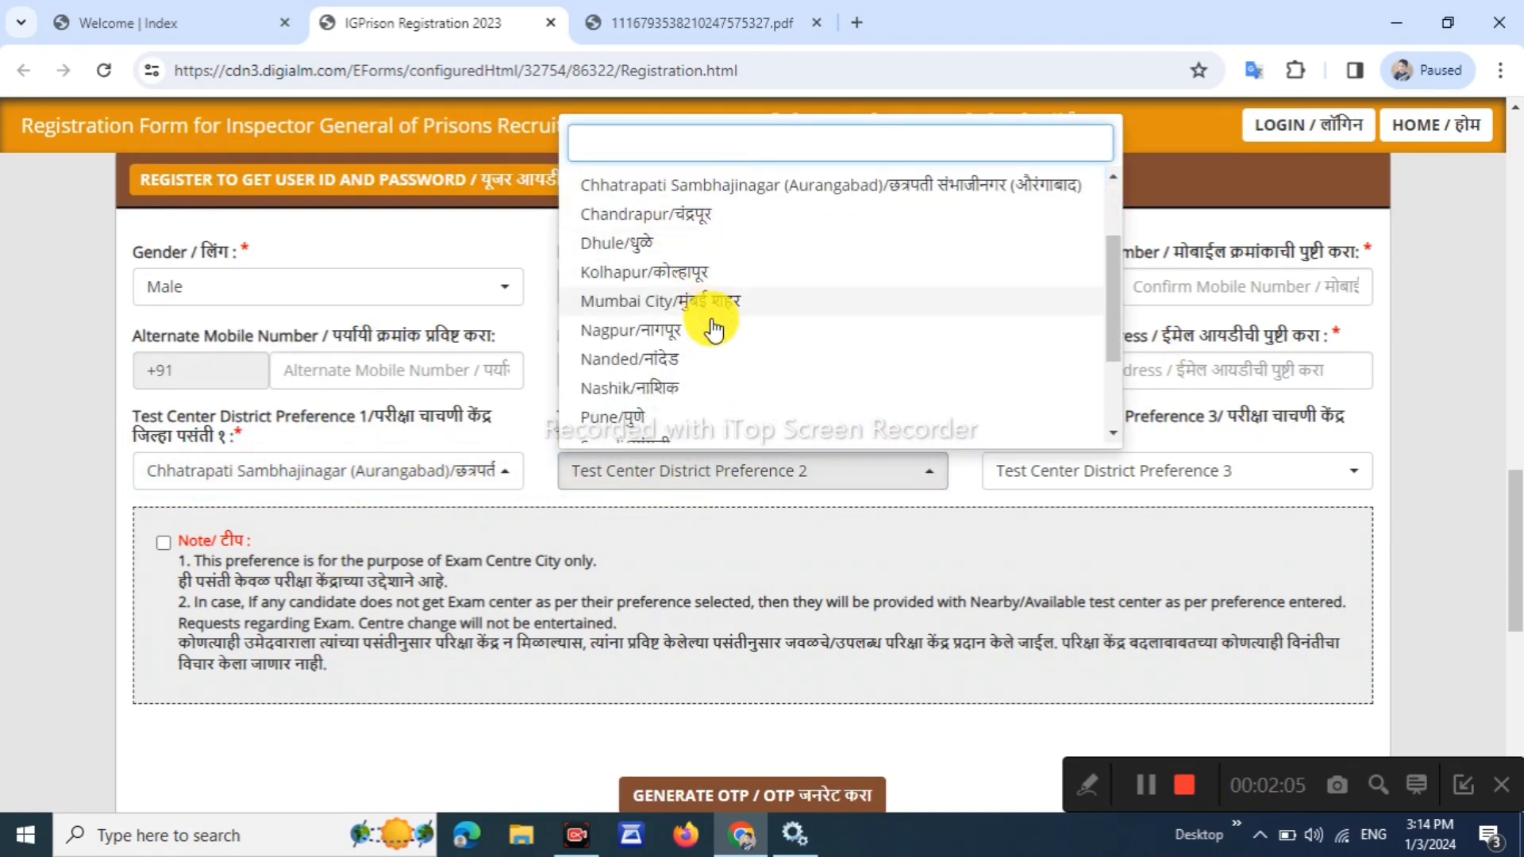
left_click(707, 389)
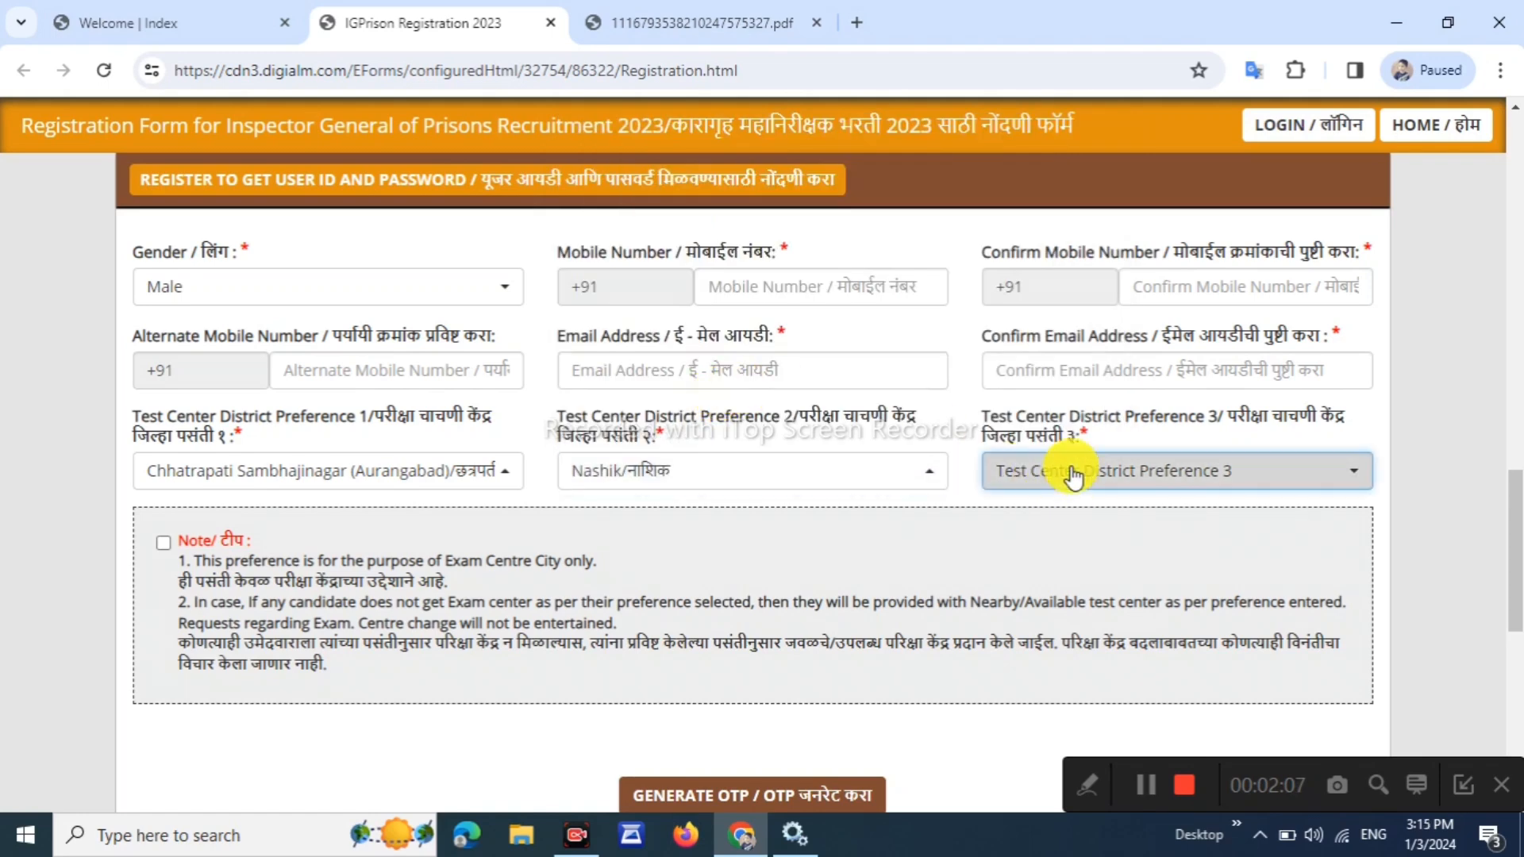
left_click(1074, 475)
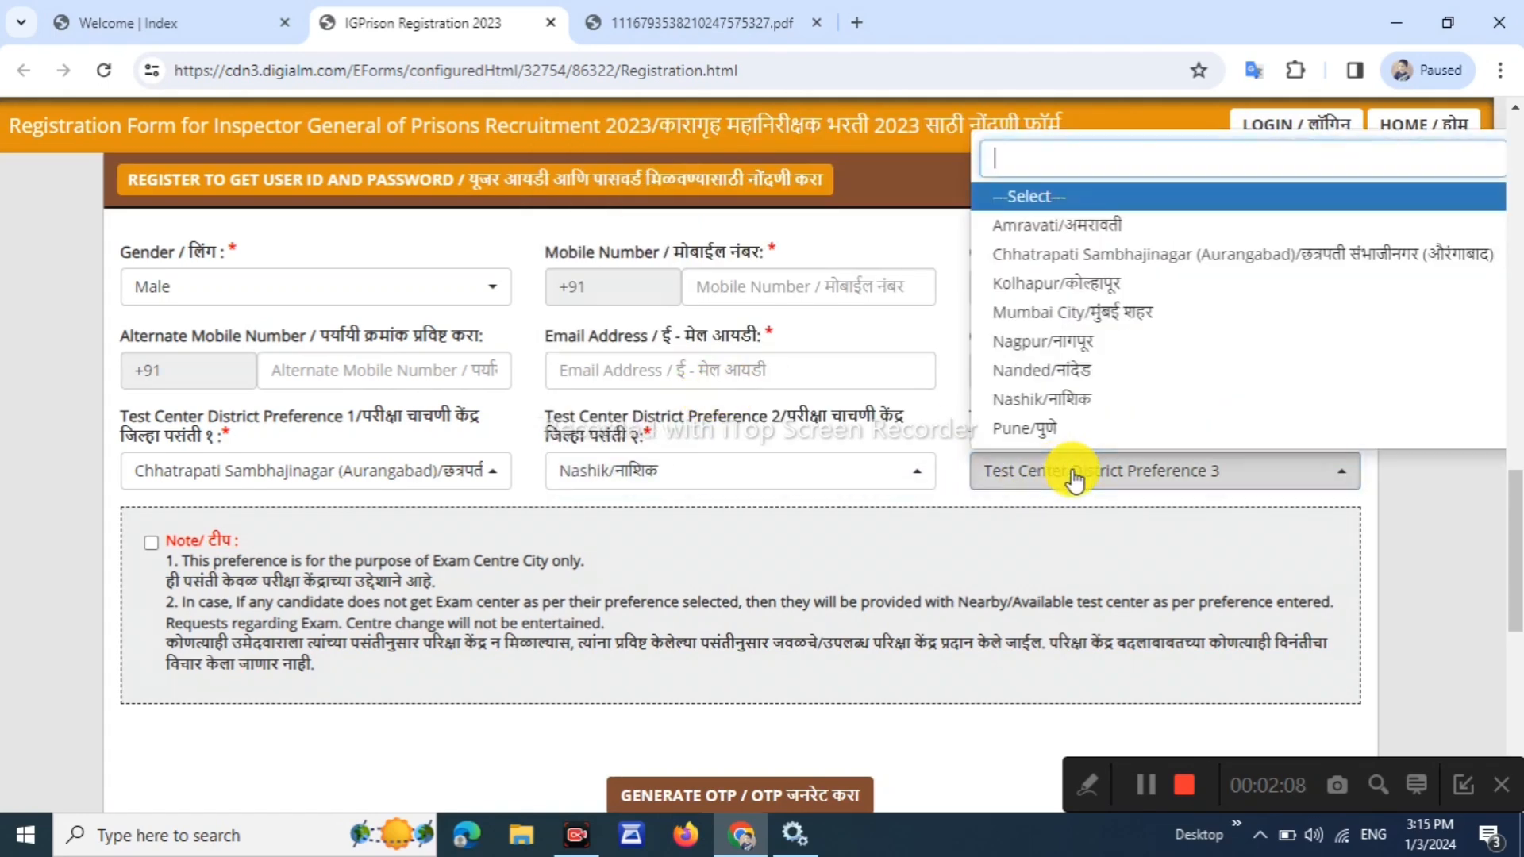
left_click(1091, 229)
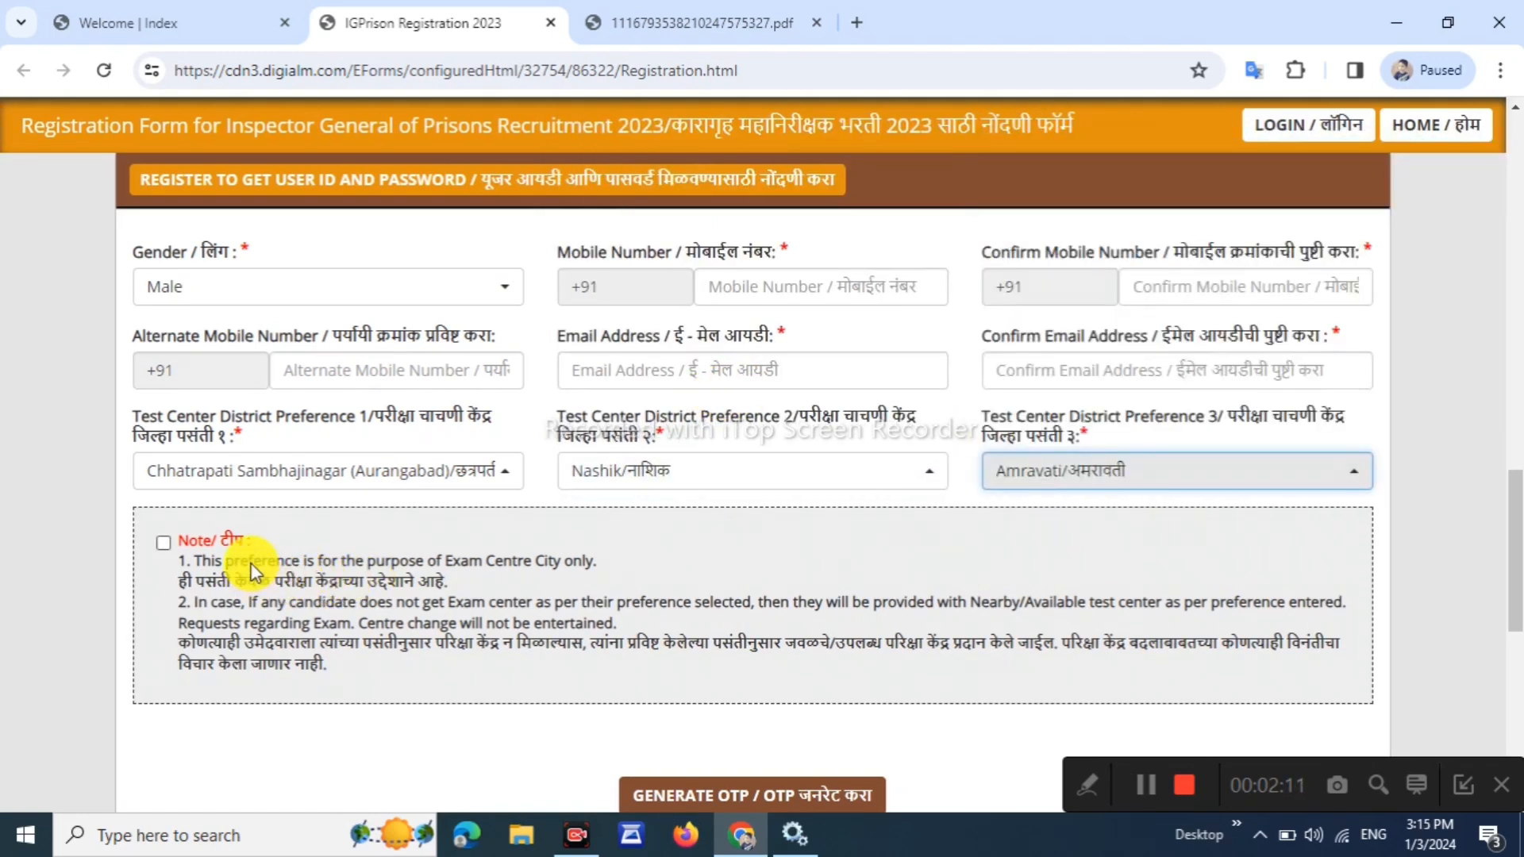
scroll(254, 566, "down", 1)
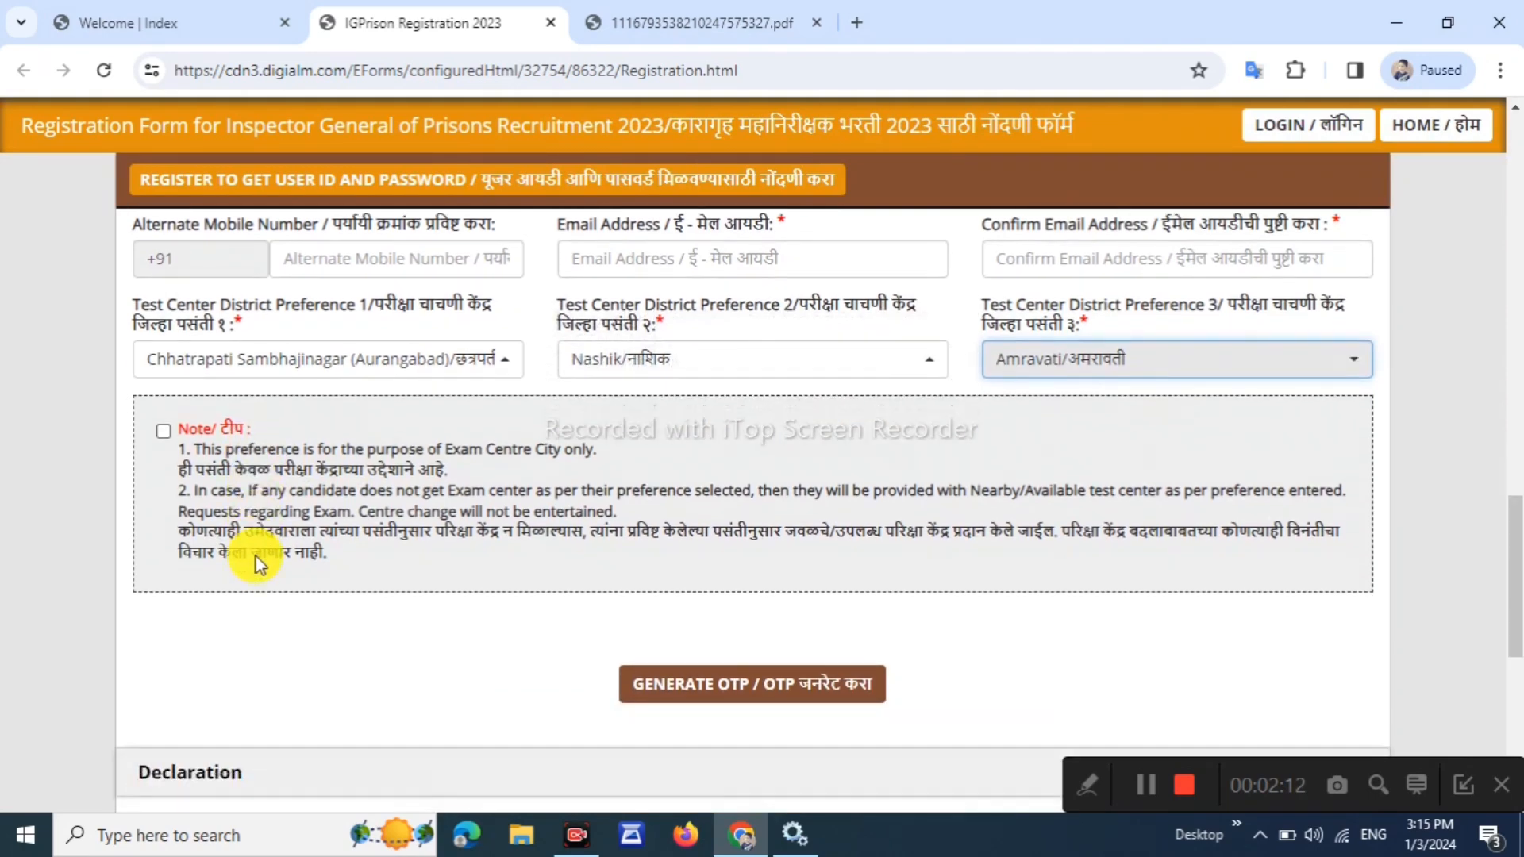
left_click(164, 430)
Generate the OTP, submit the captcha, then enter the received OTP and validate it
scroll(487, 599, "down", 2)
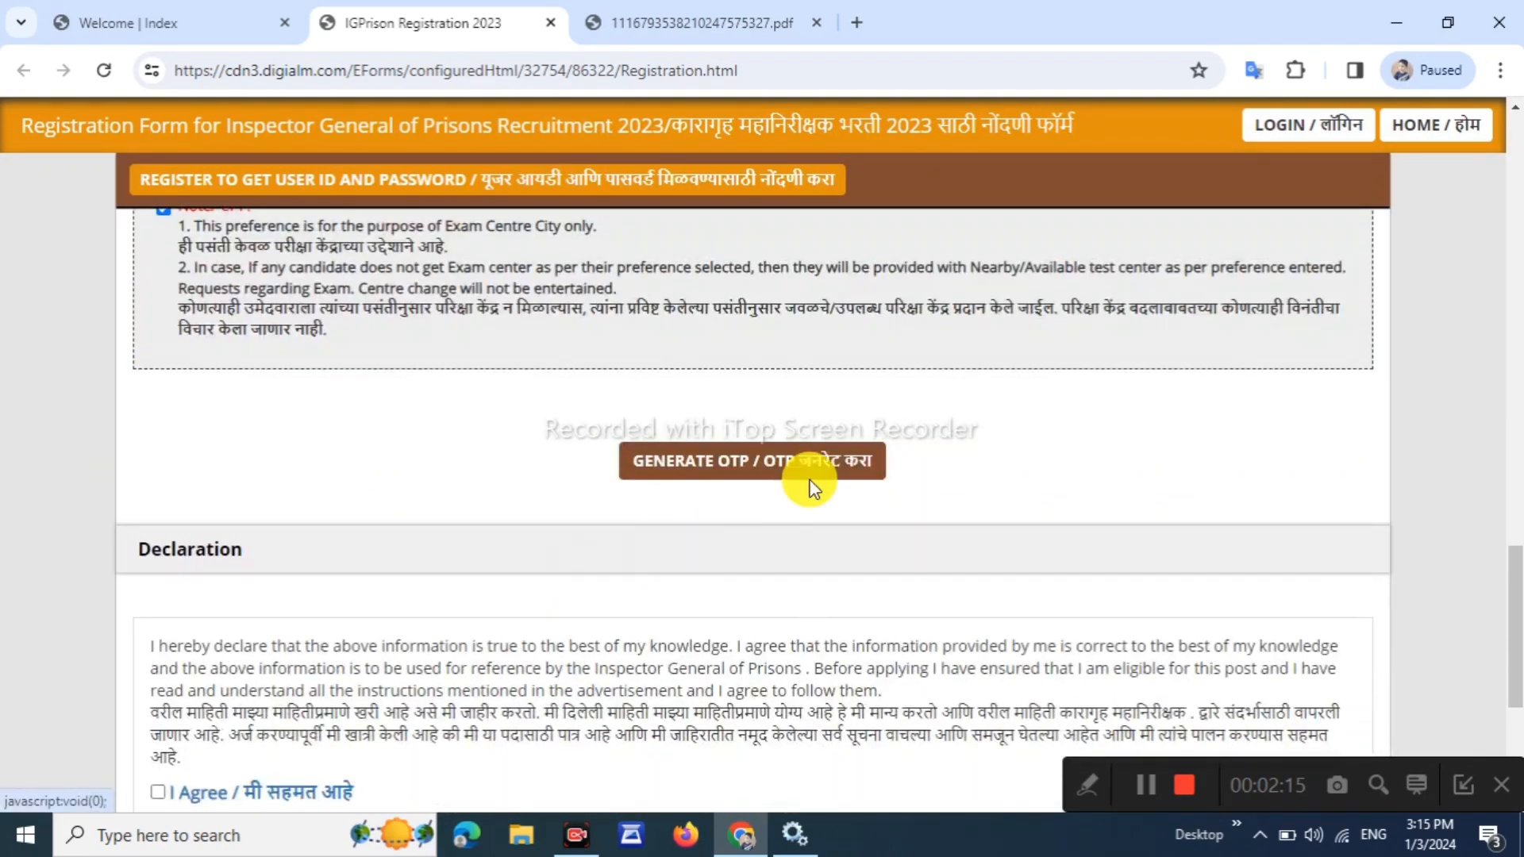
left_click(786, 465)
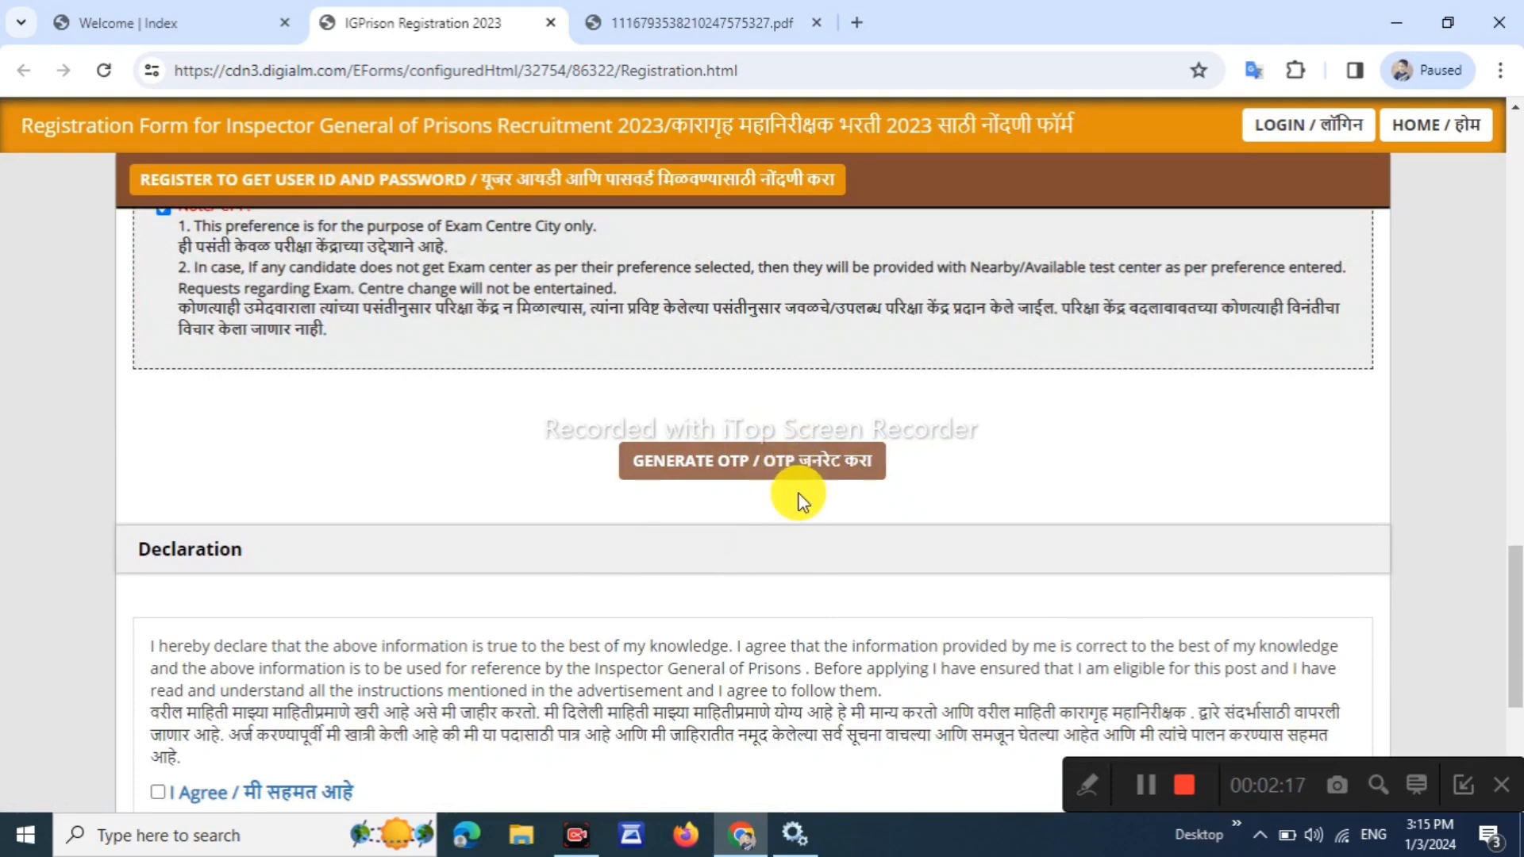
left_click(806, 469)
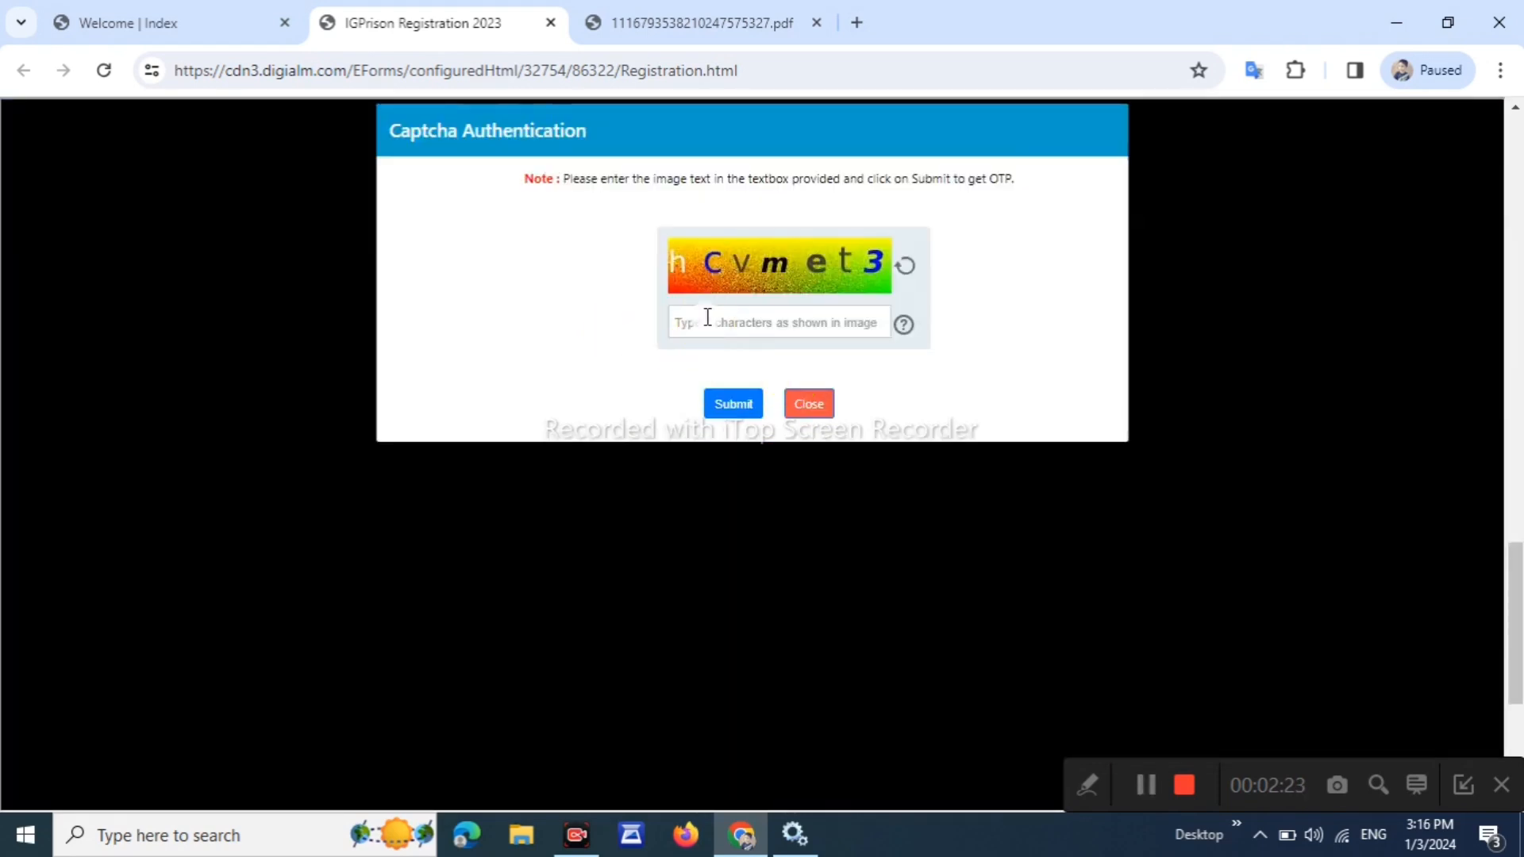
left_click(707, 325)
type("hcvmet3")
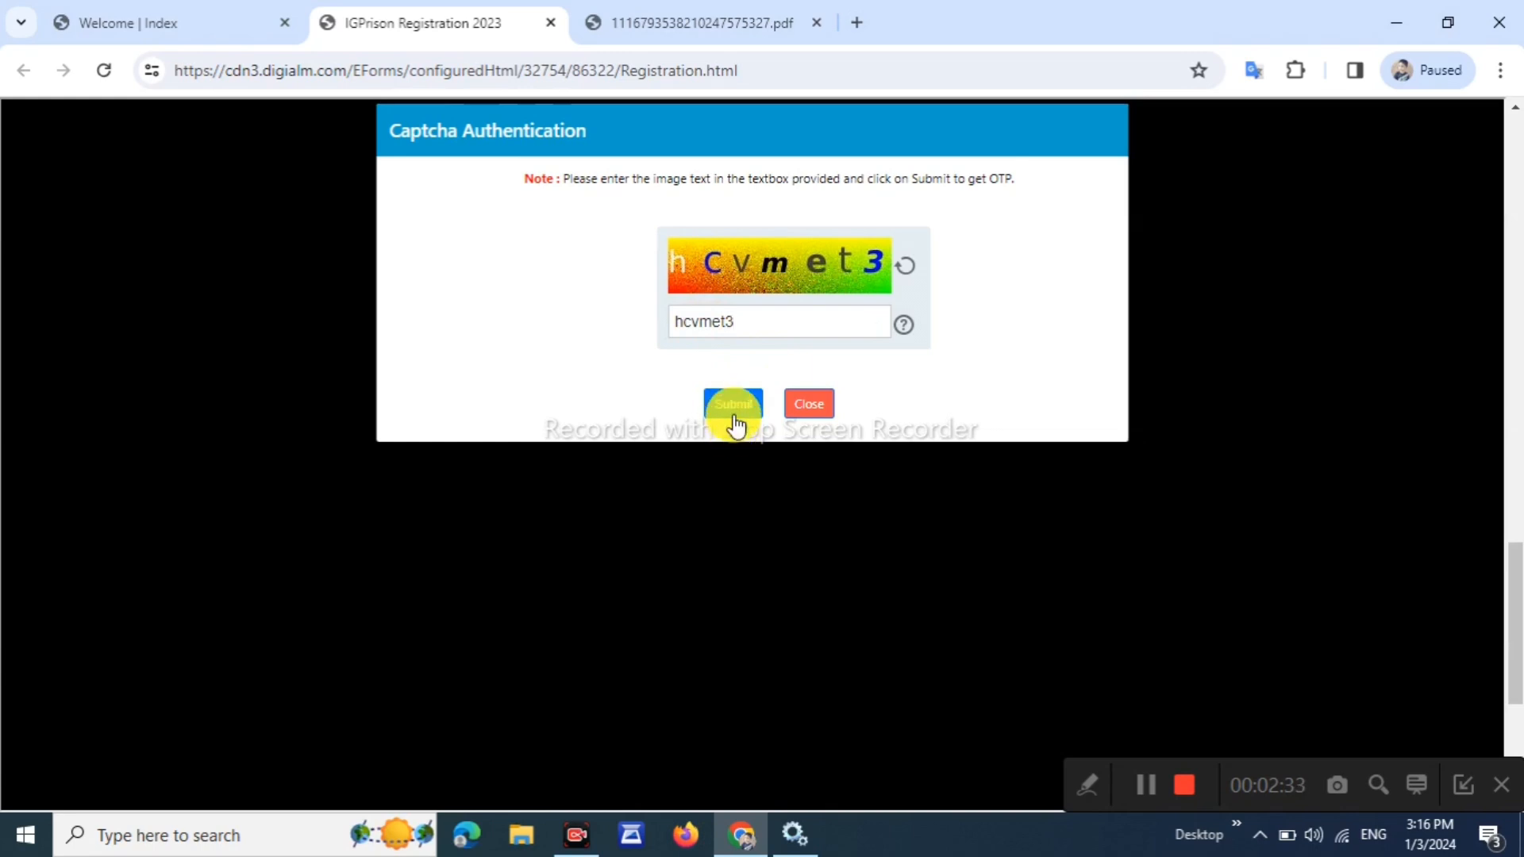
left_click(734, 427)
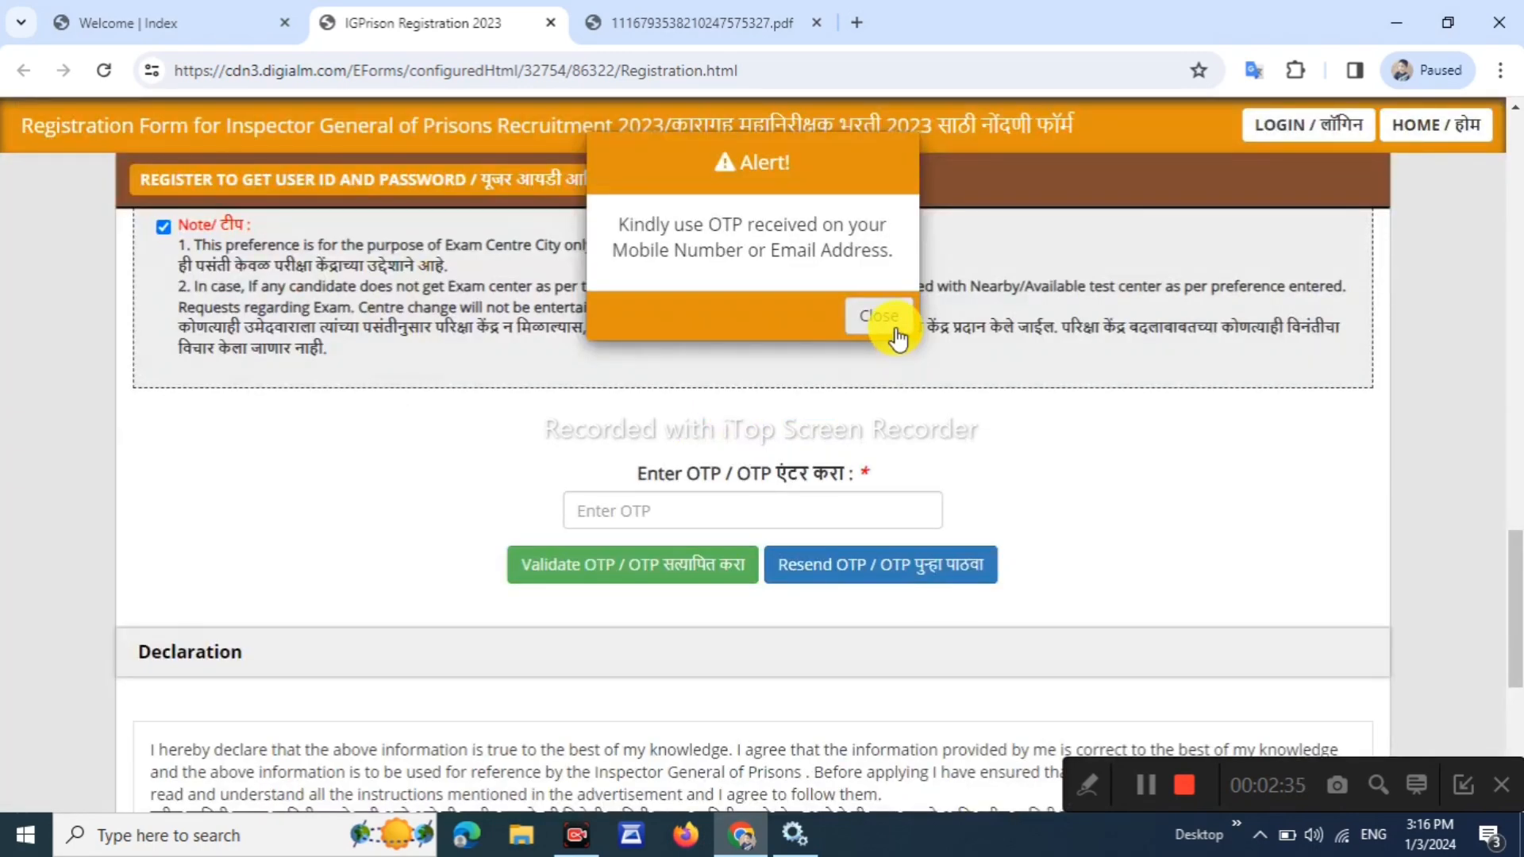
left_click(897, 337)
left_click(840, 502)
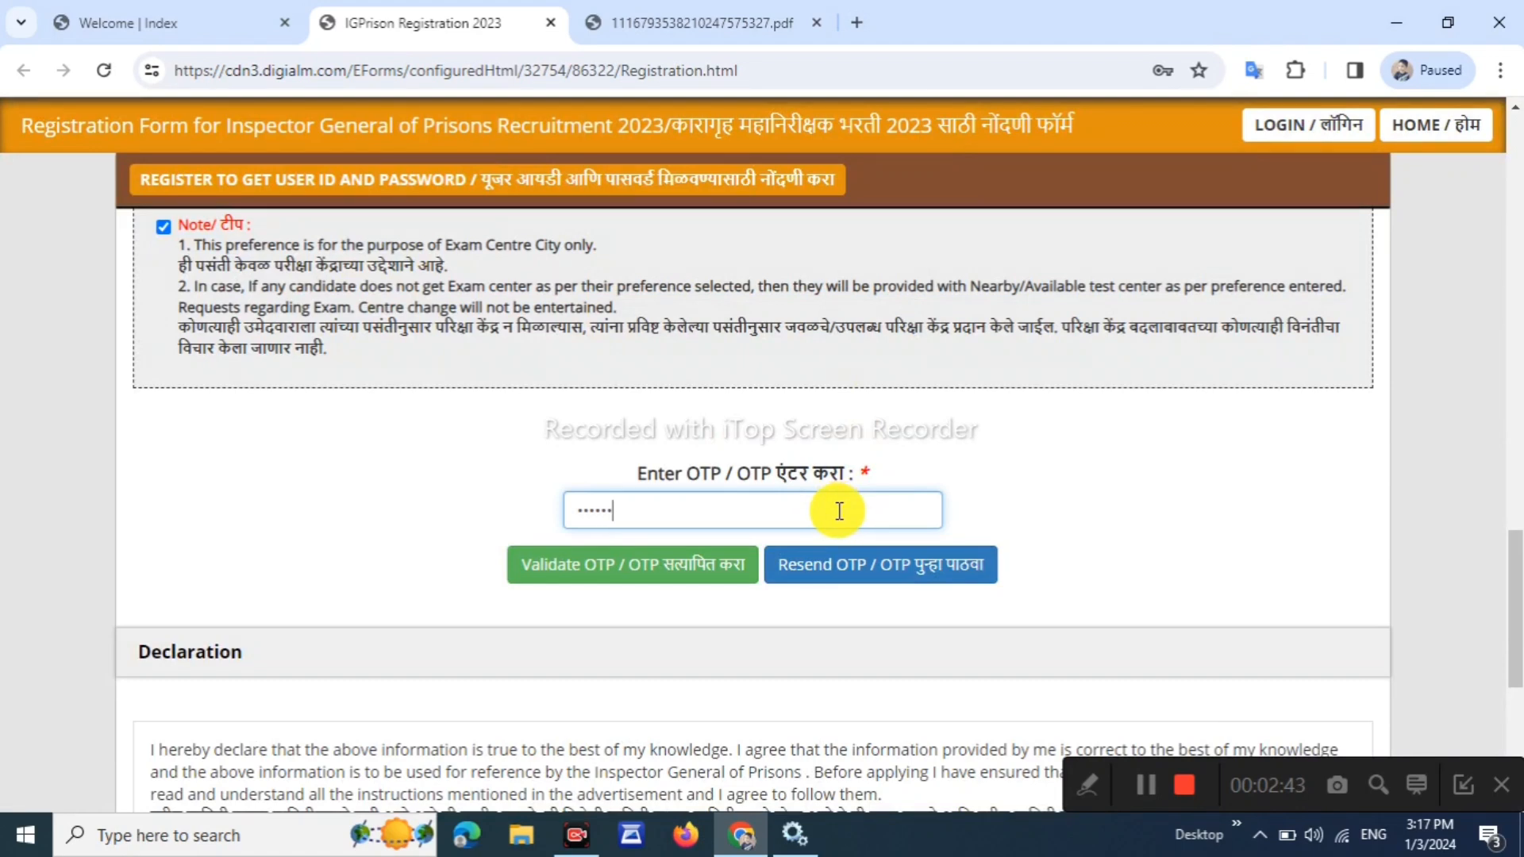
left_click(692, 563)
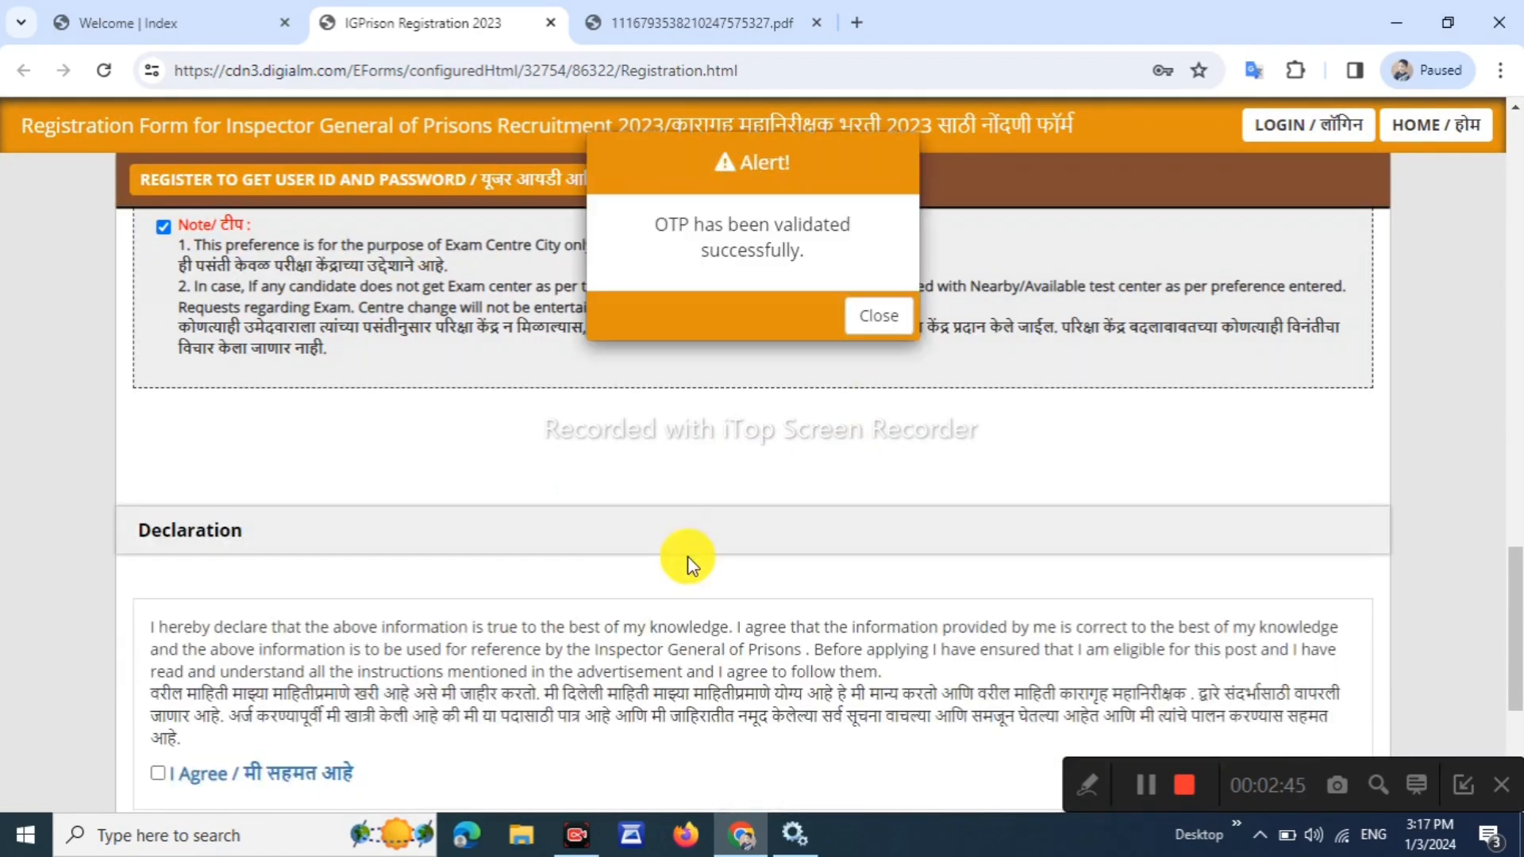
Agree to the declaration, enter the captcha and reverify the registration details
triple_click(706, 220)
left_click(878, 315)
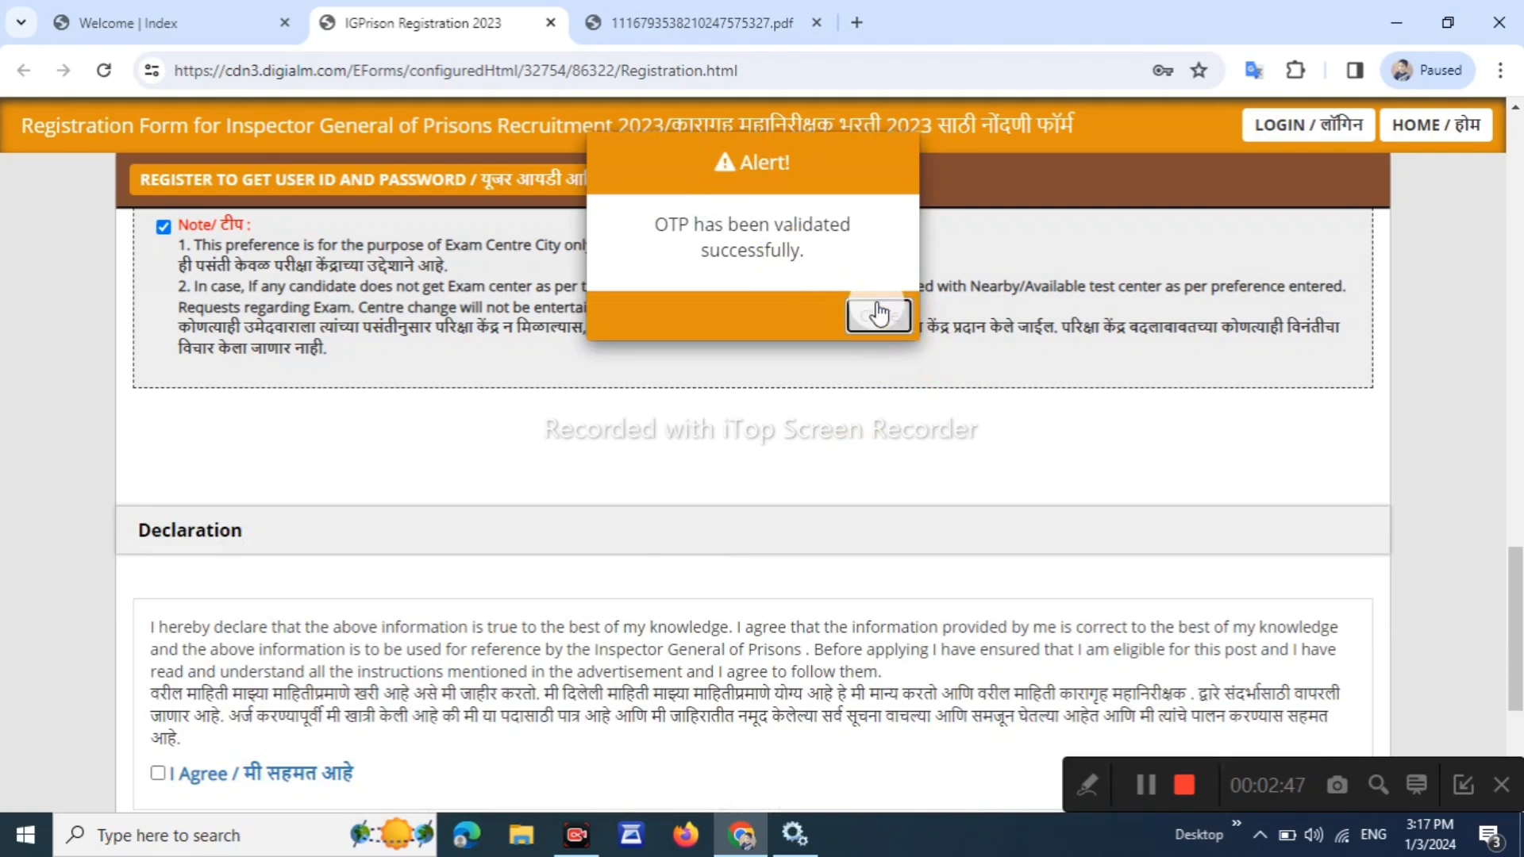
scroll(846, 440, "down", 4)
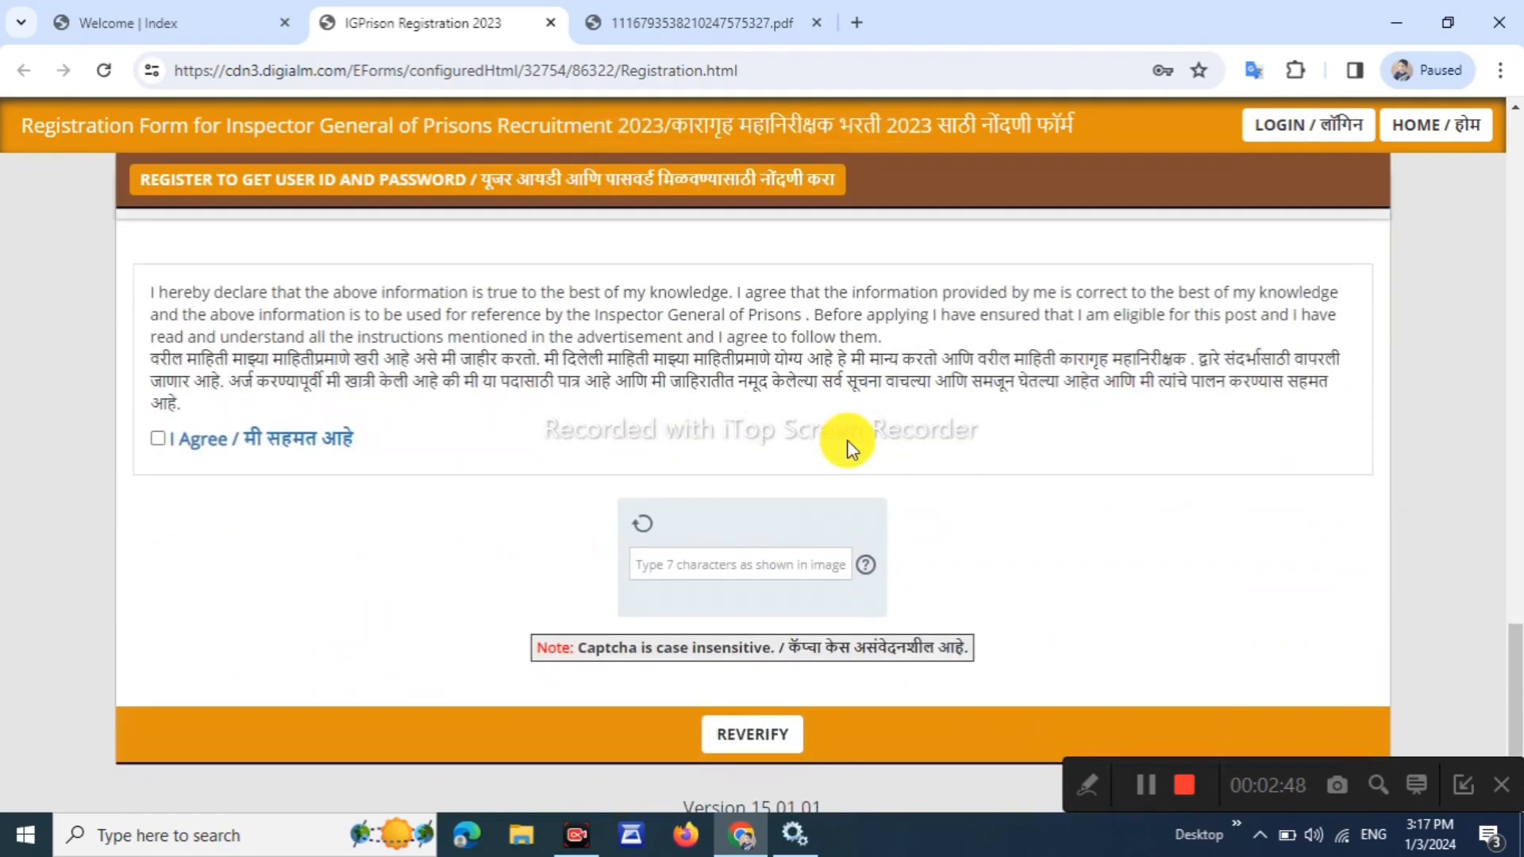
left_click(158, 440)
triple_click(217, 331)
left_click(476, 454)
scroll(498, 485, "down", 1)
left_click(672, 581)
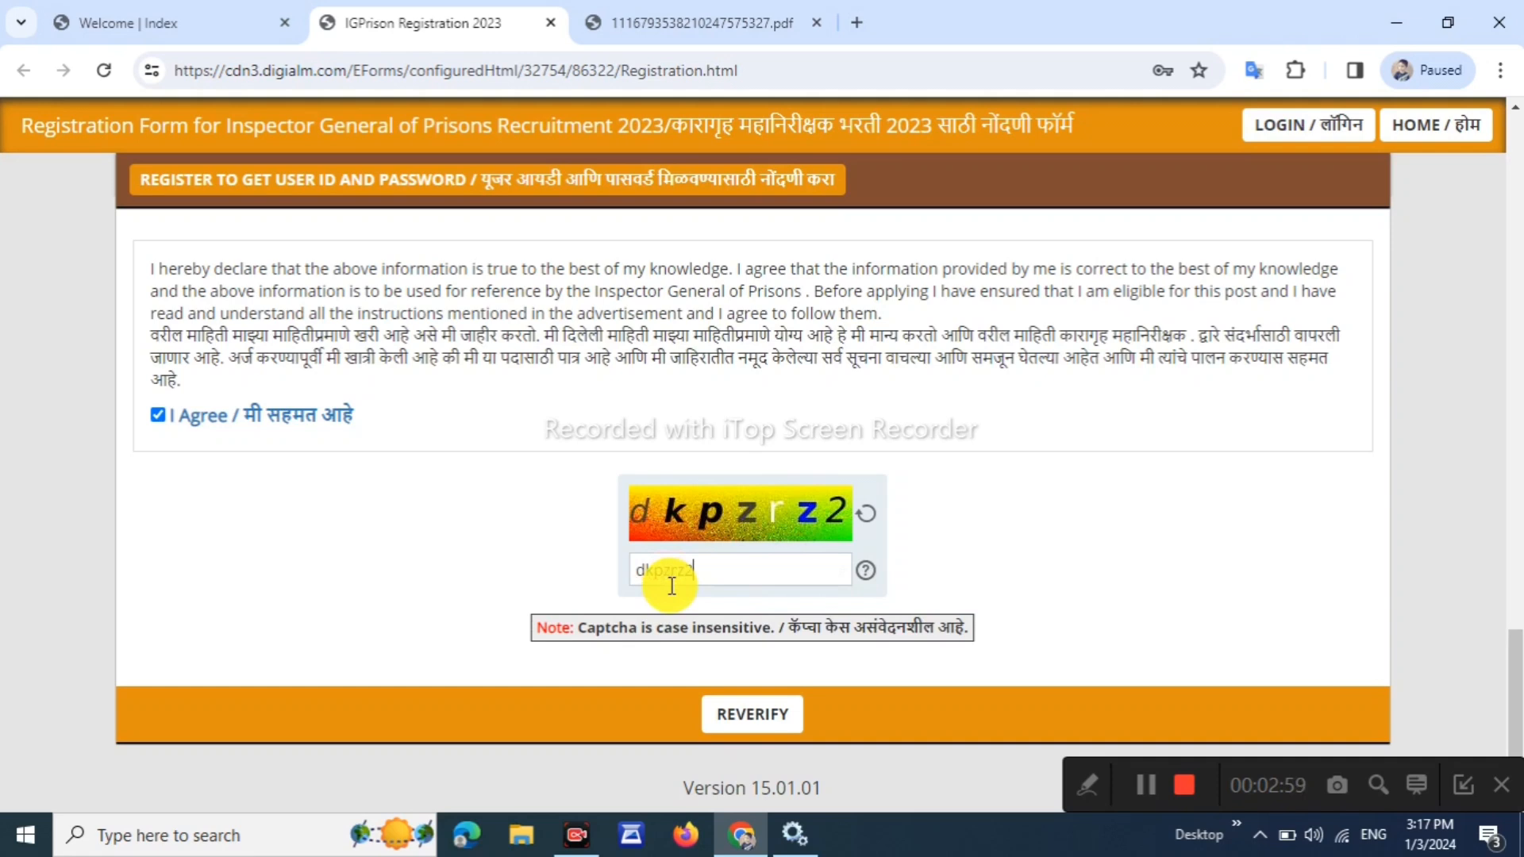
left_click(763, 714)
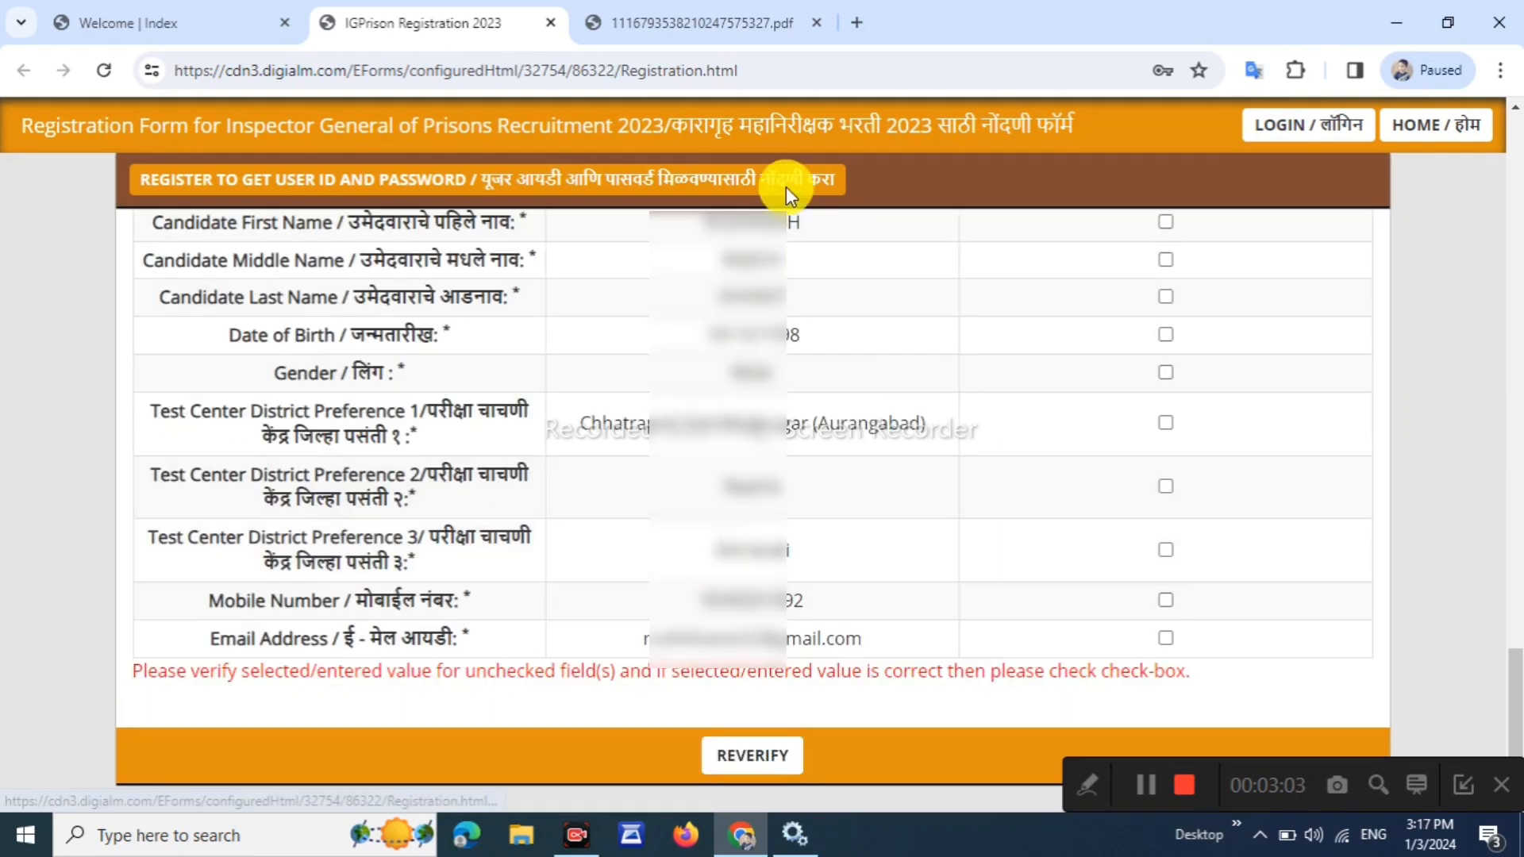
Confirm names, birth date, three district preferences, mobile and e-mail, then submit and confirm
left_click(1165, 222)
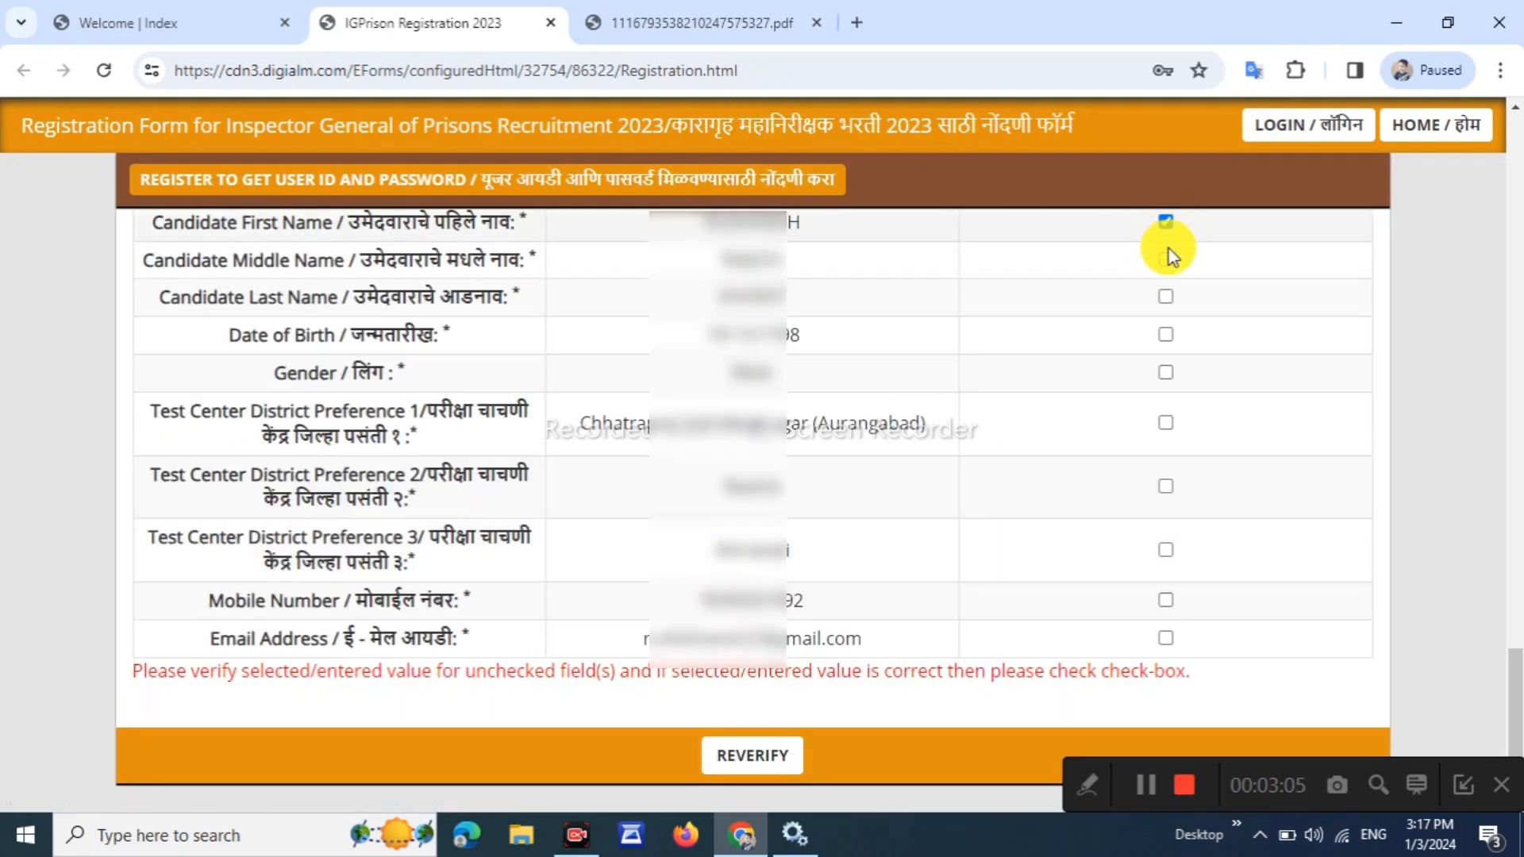
left_click(1166, 260)
left_click(1165, 296)
left_click(1166, 334)
left_click(1165, 422)
left_click(1165, 486)
left_click(1166, 551)
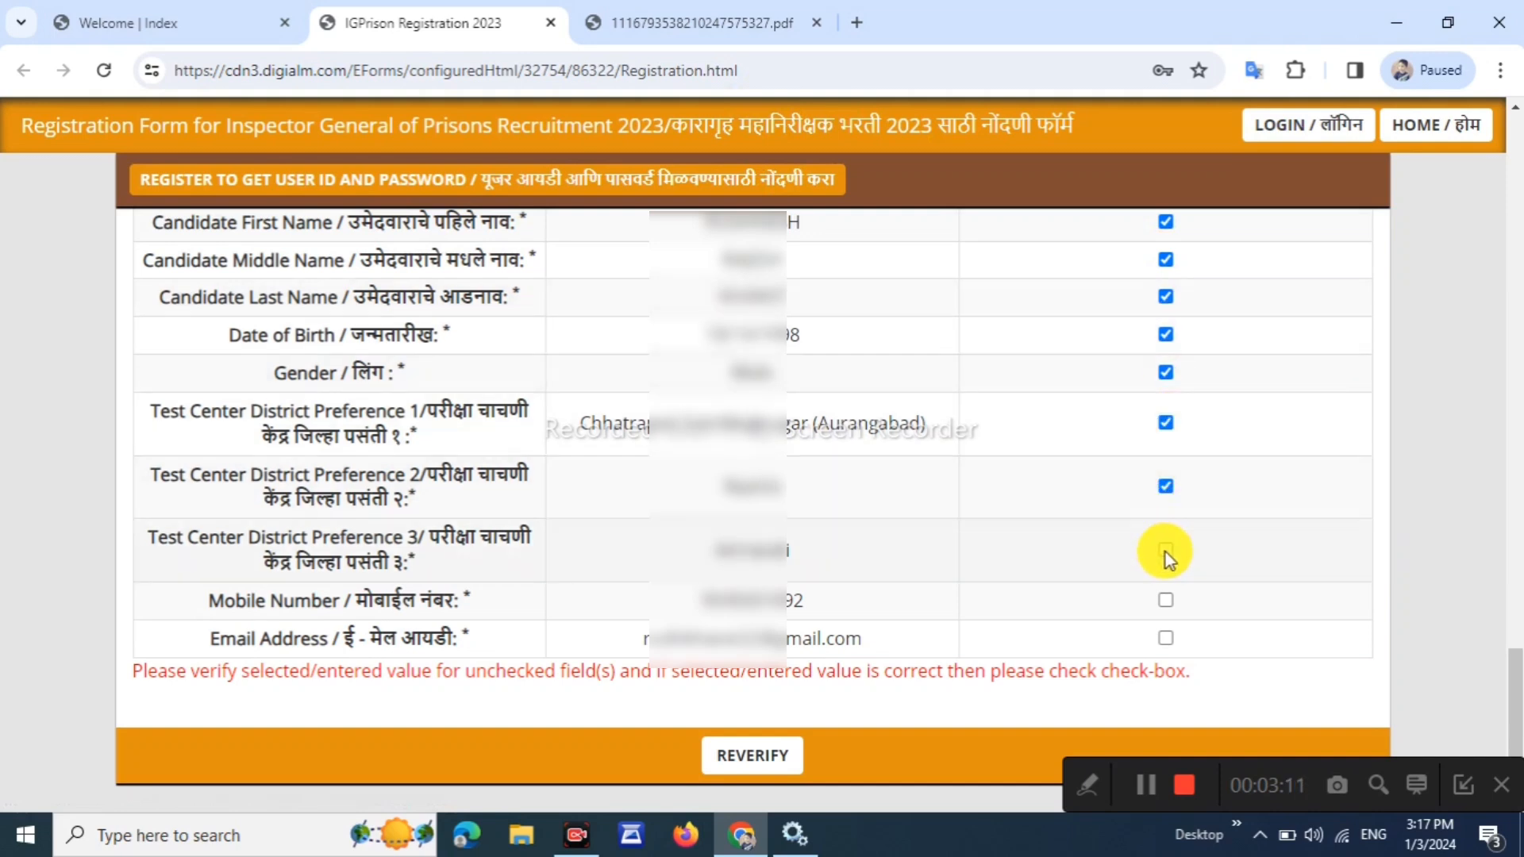
left_click(1166, 599)
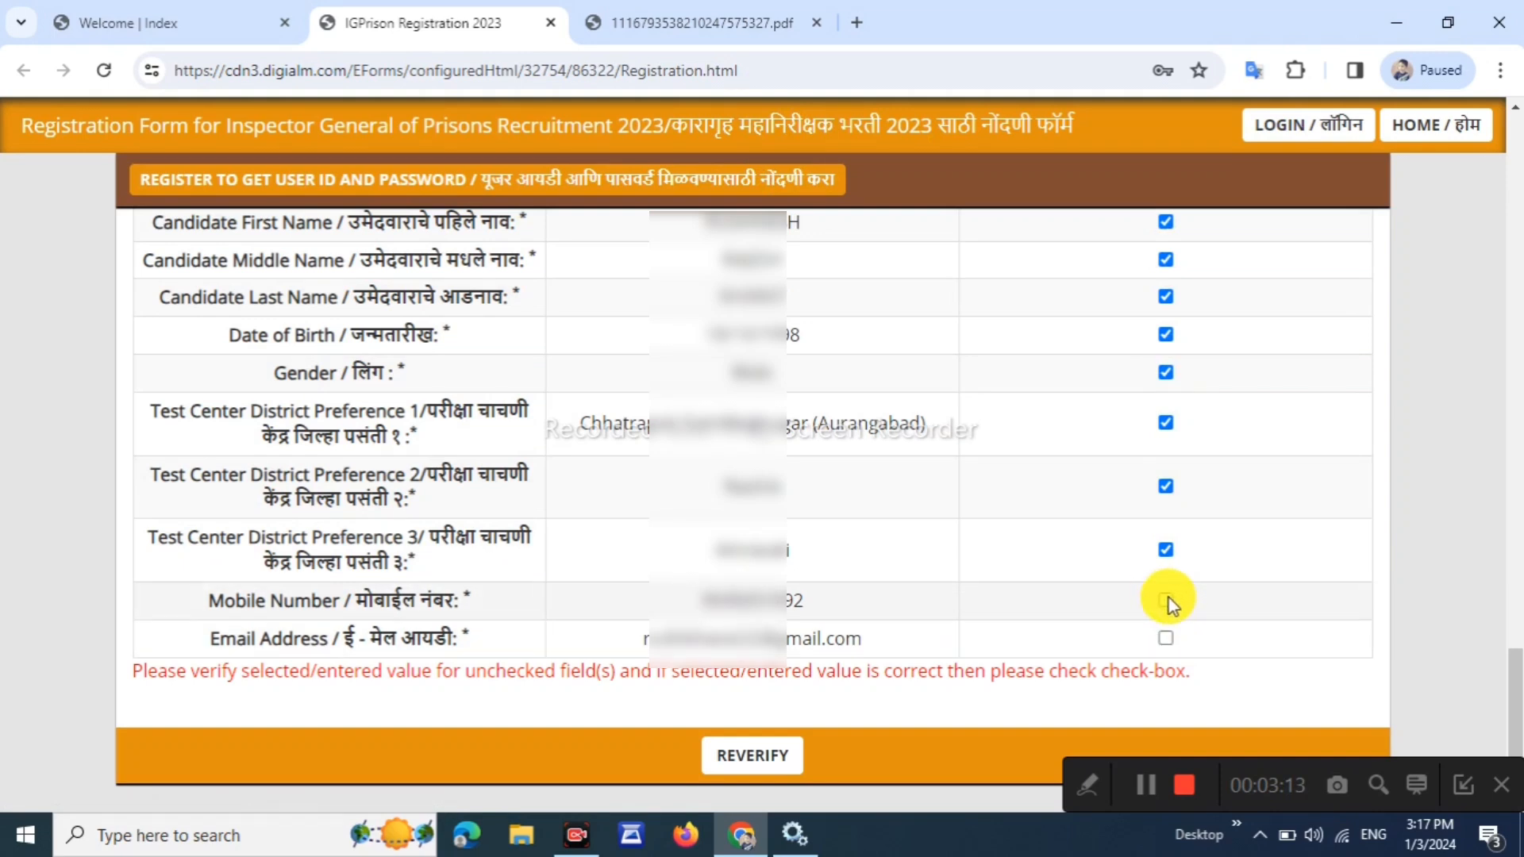
left_click(1165, 638)
left_click(746, 734)
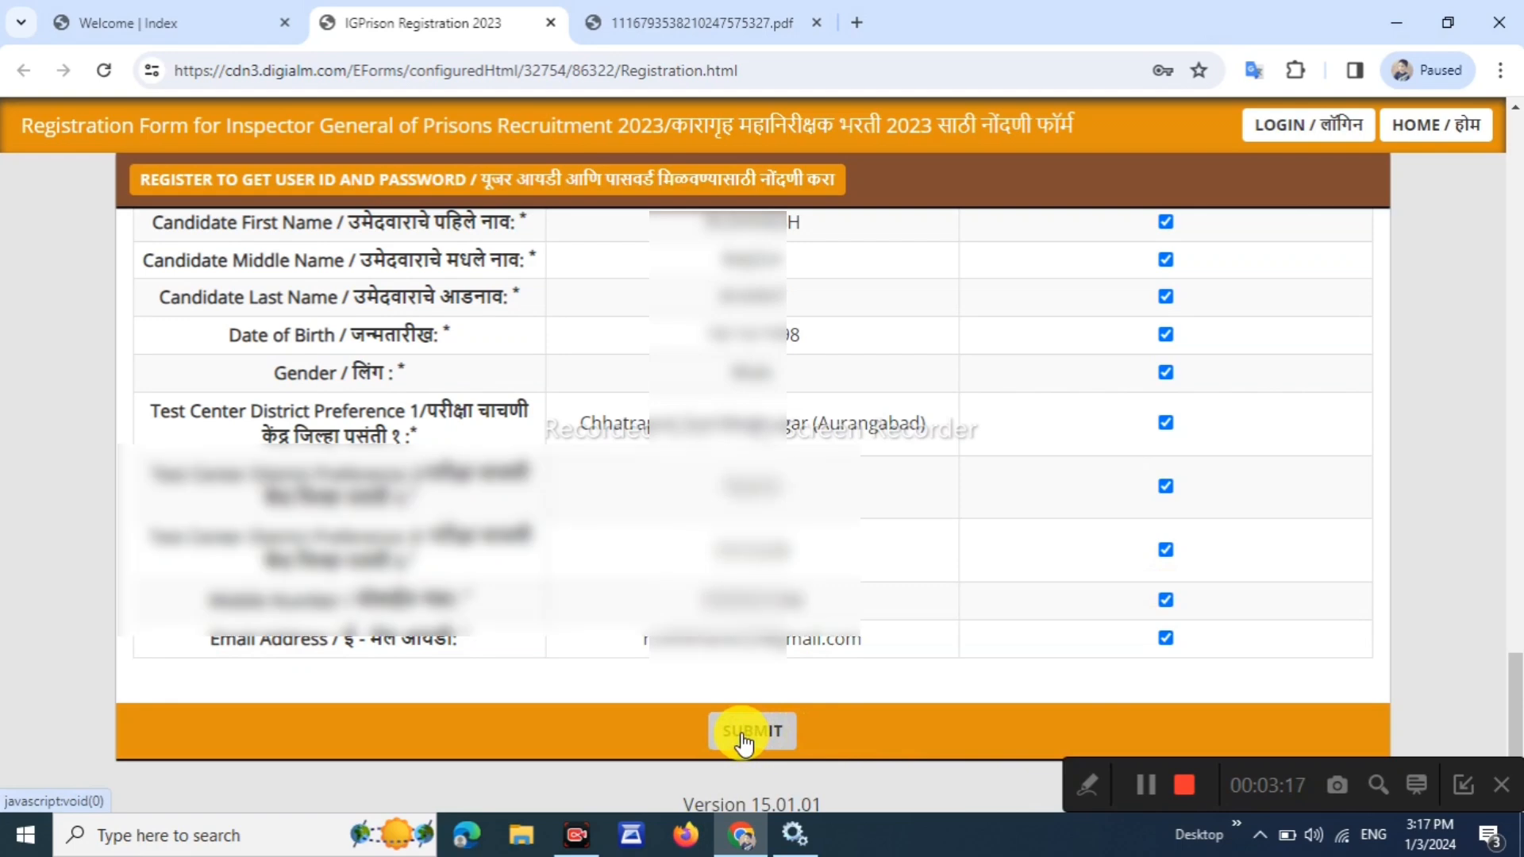
left_click(970, 347)
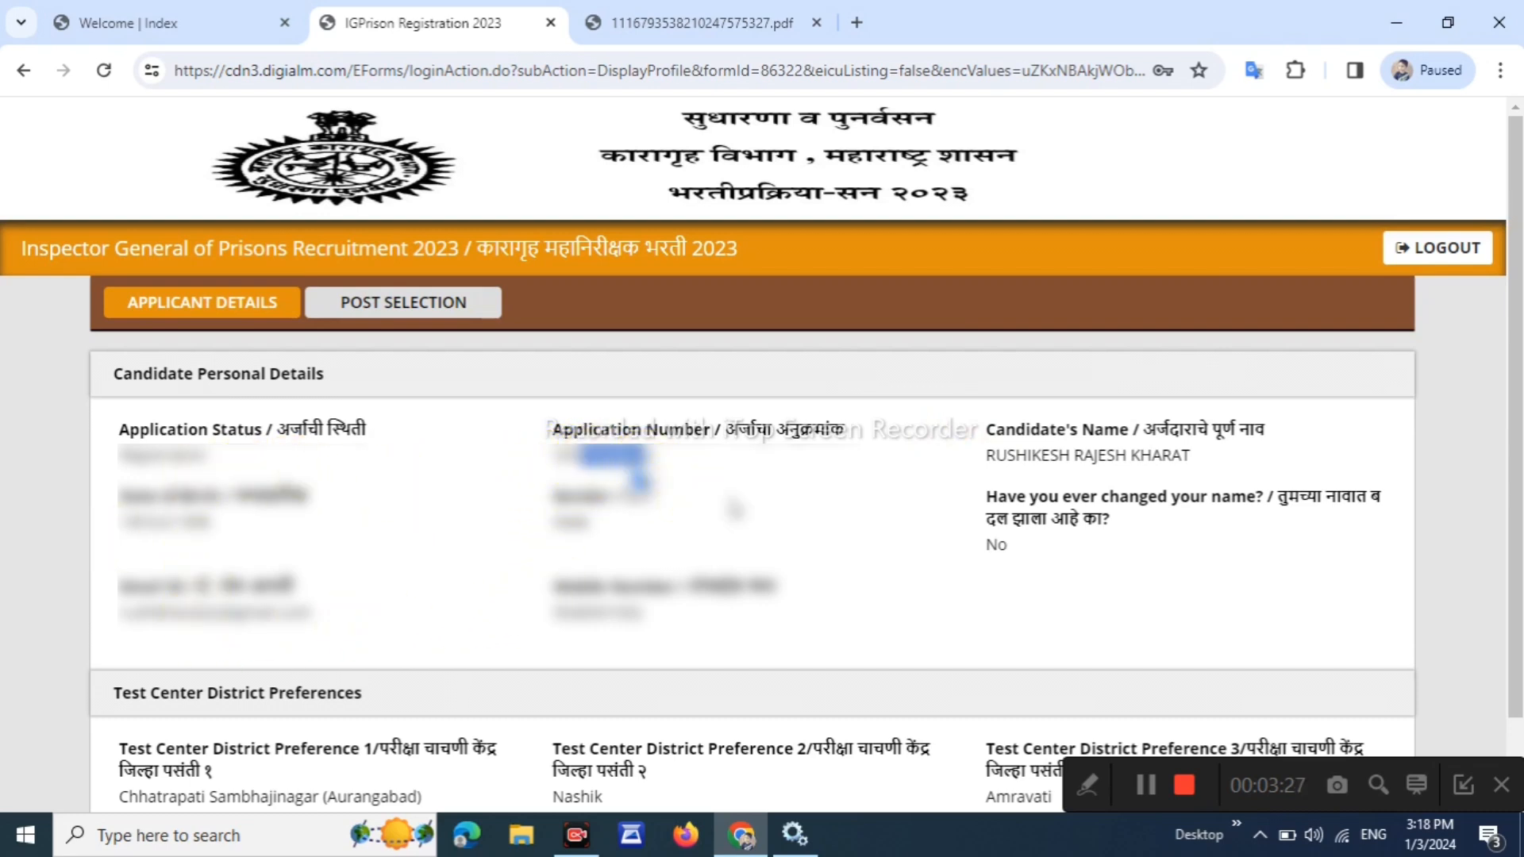
On the POST SELECTION tab, follow 'Click here to fill the application form'
left_click(426, 310)
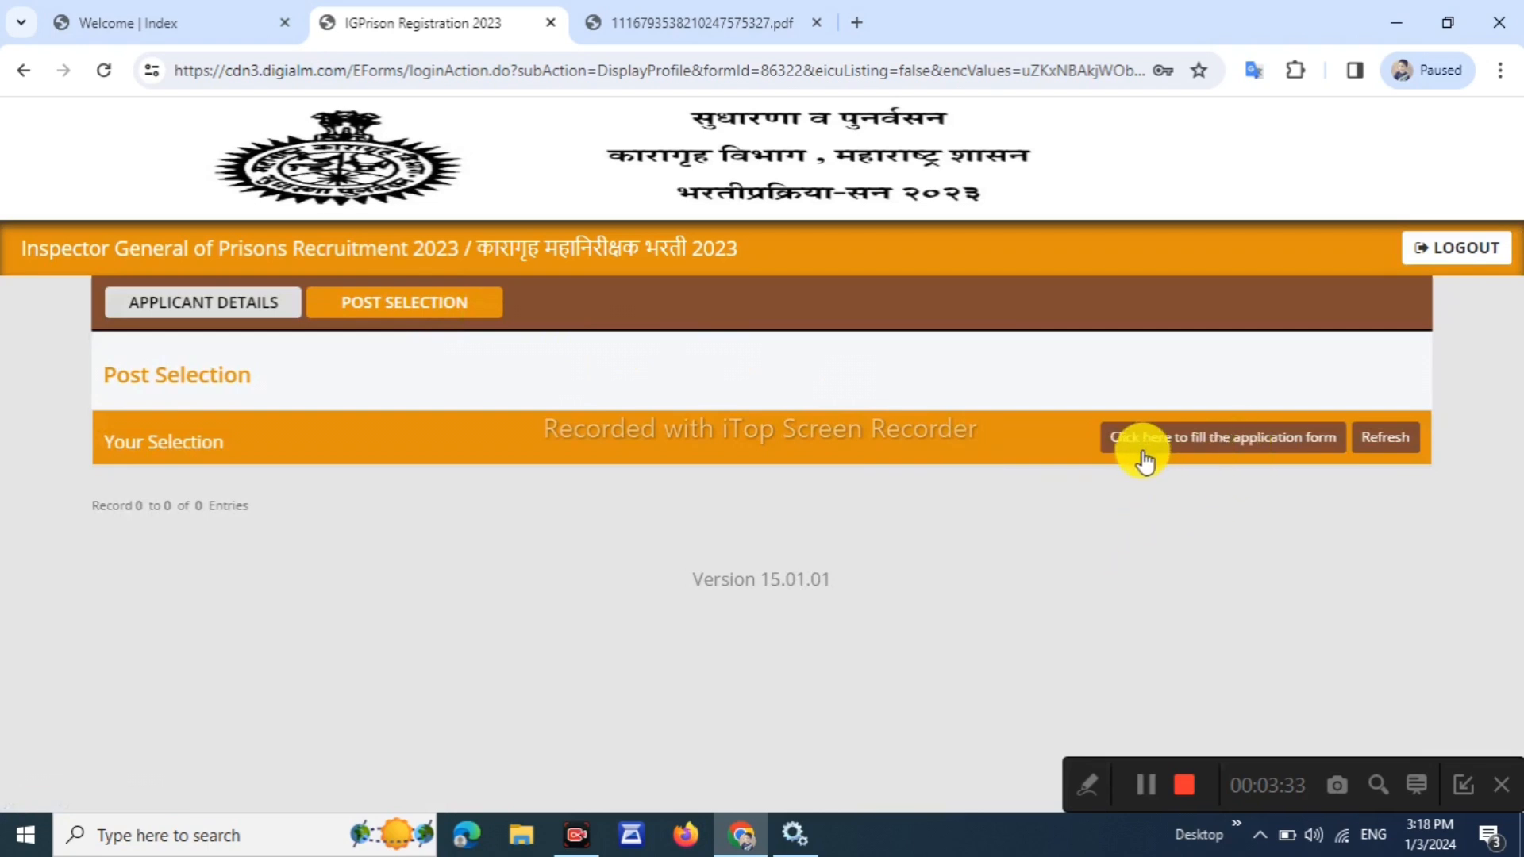
left_click(1269, 445)
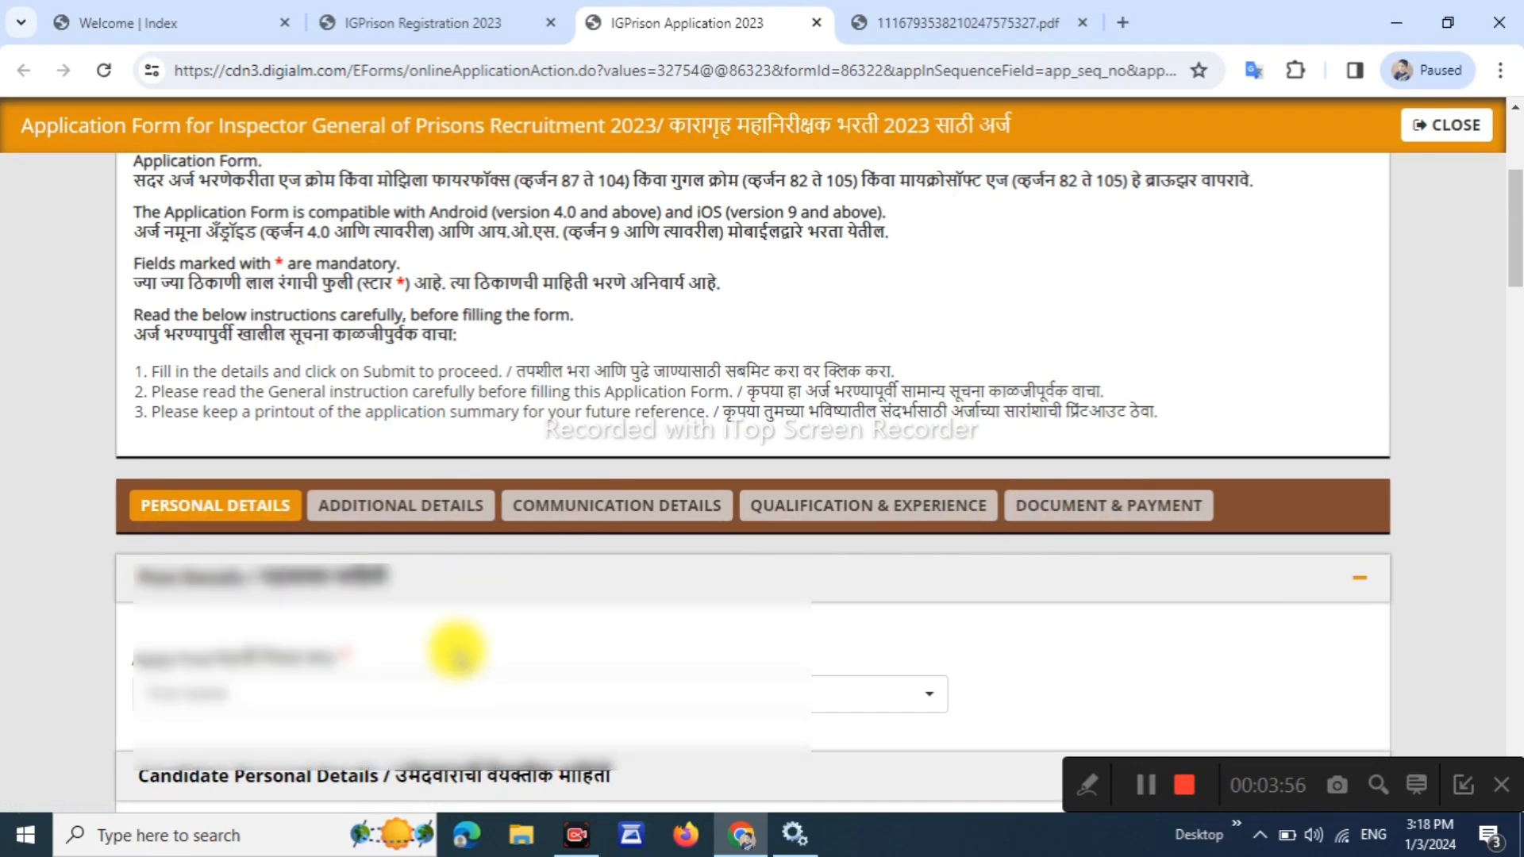
Choose Clerk as the post to apply for
scroll(456, 651, "down", 4)
left_click(665, 384)
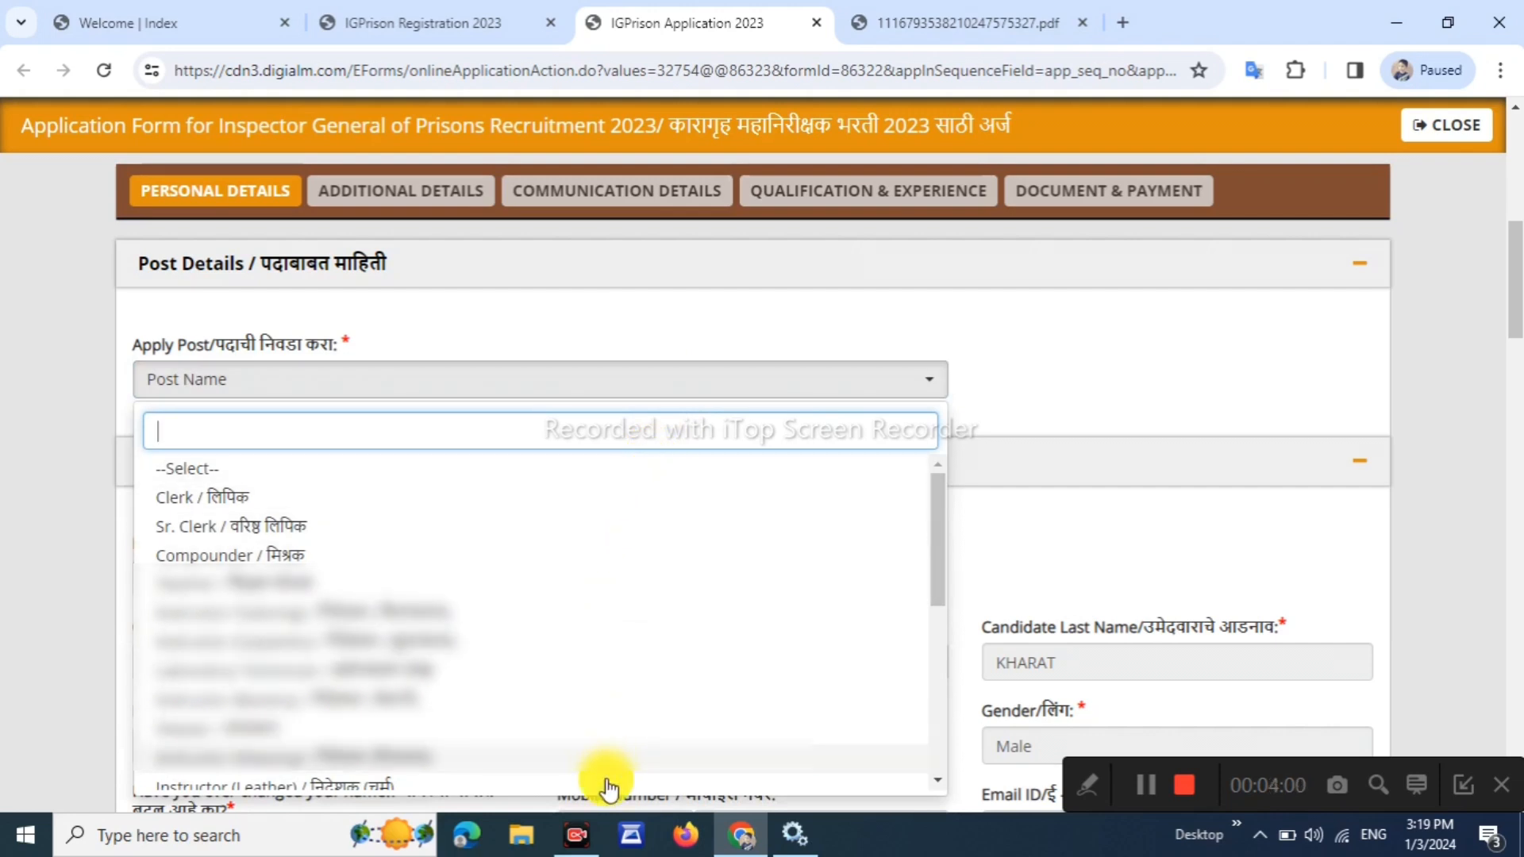
left_click(553, 501)
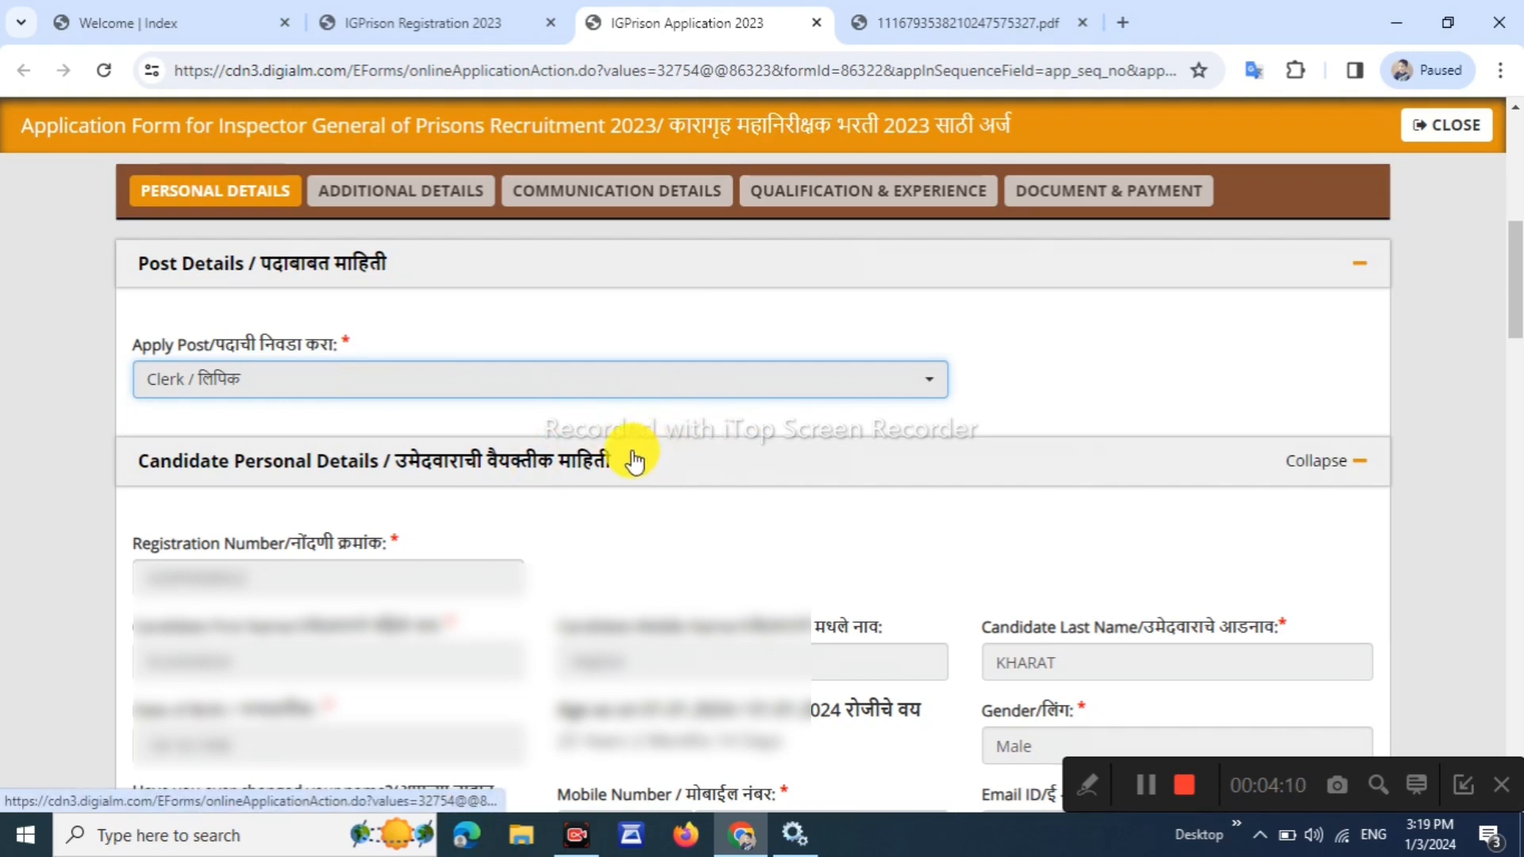
scroll(635, 460, "down", 10)
Set marital status to Married, then change it to Unmarried
left_click(182, 265)
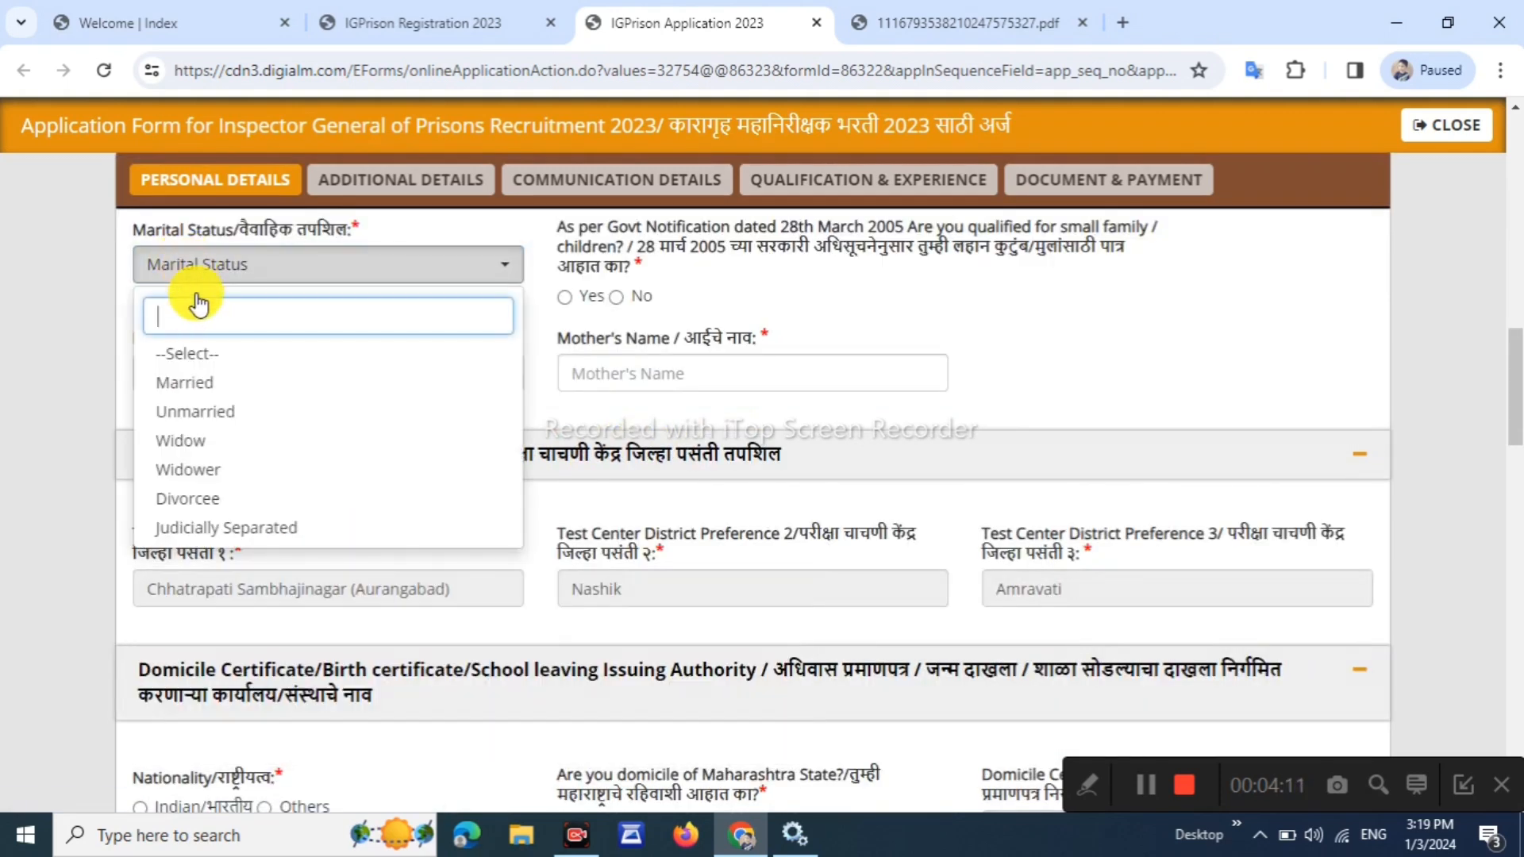
left_click(225, 389)
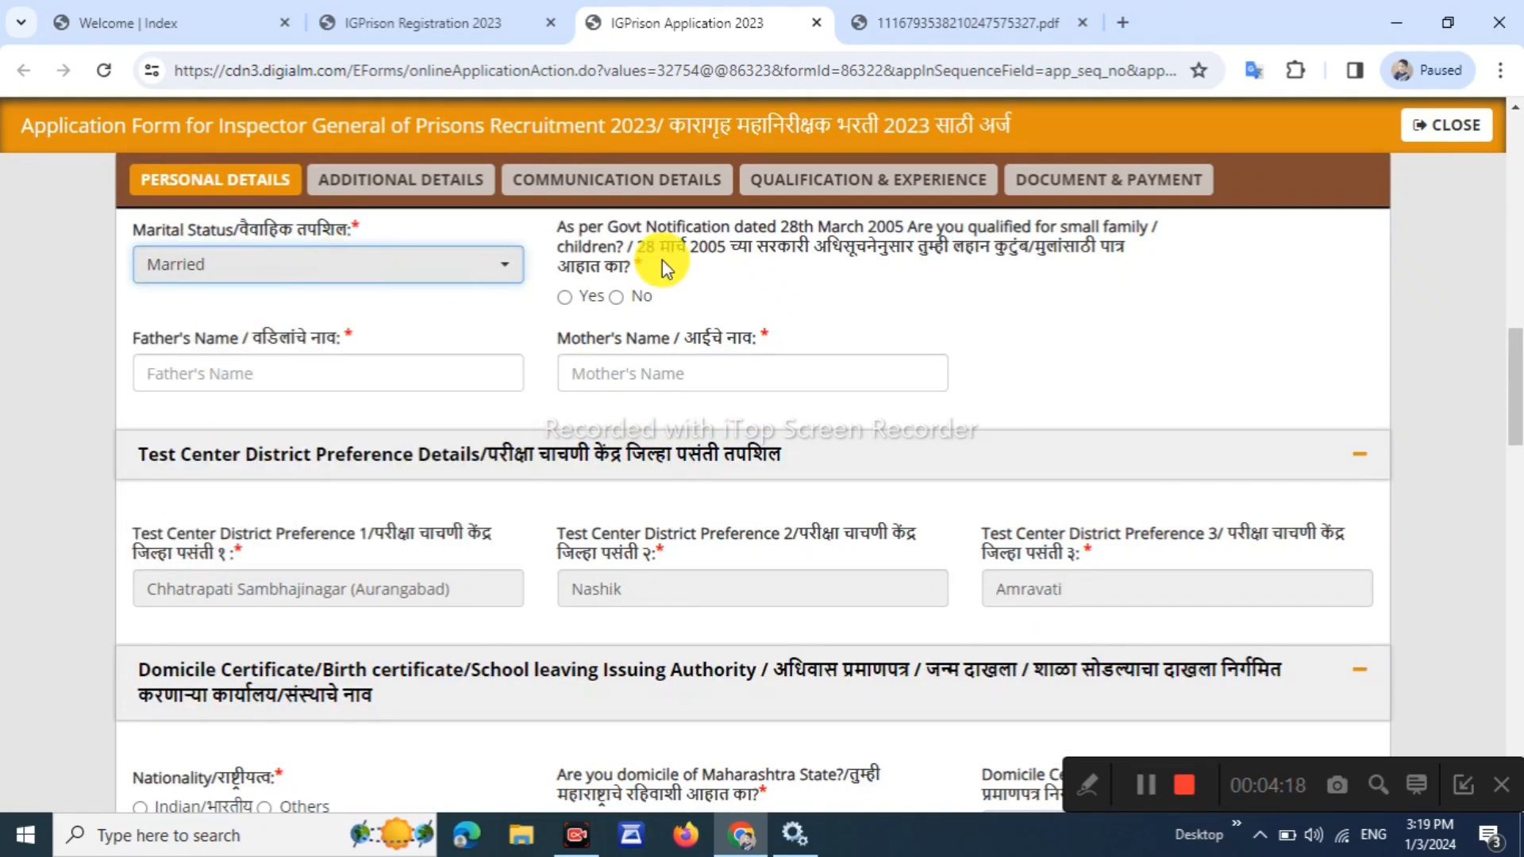
left_click_drag(707, 248, 935, 235)
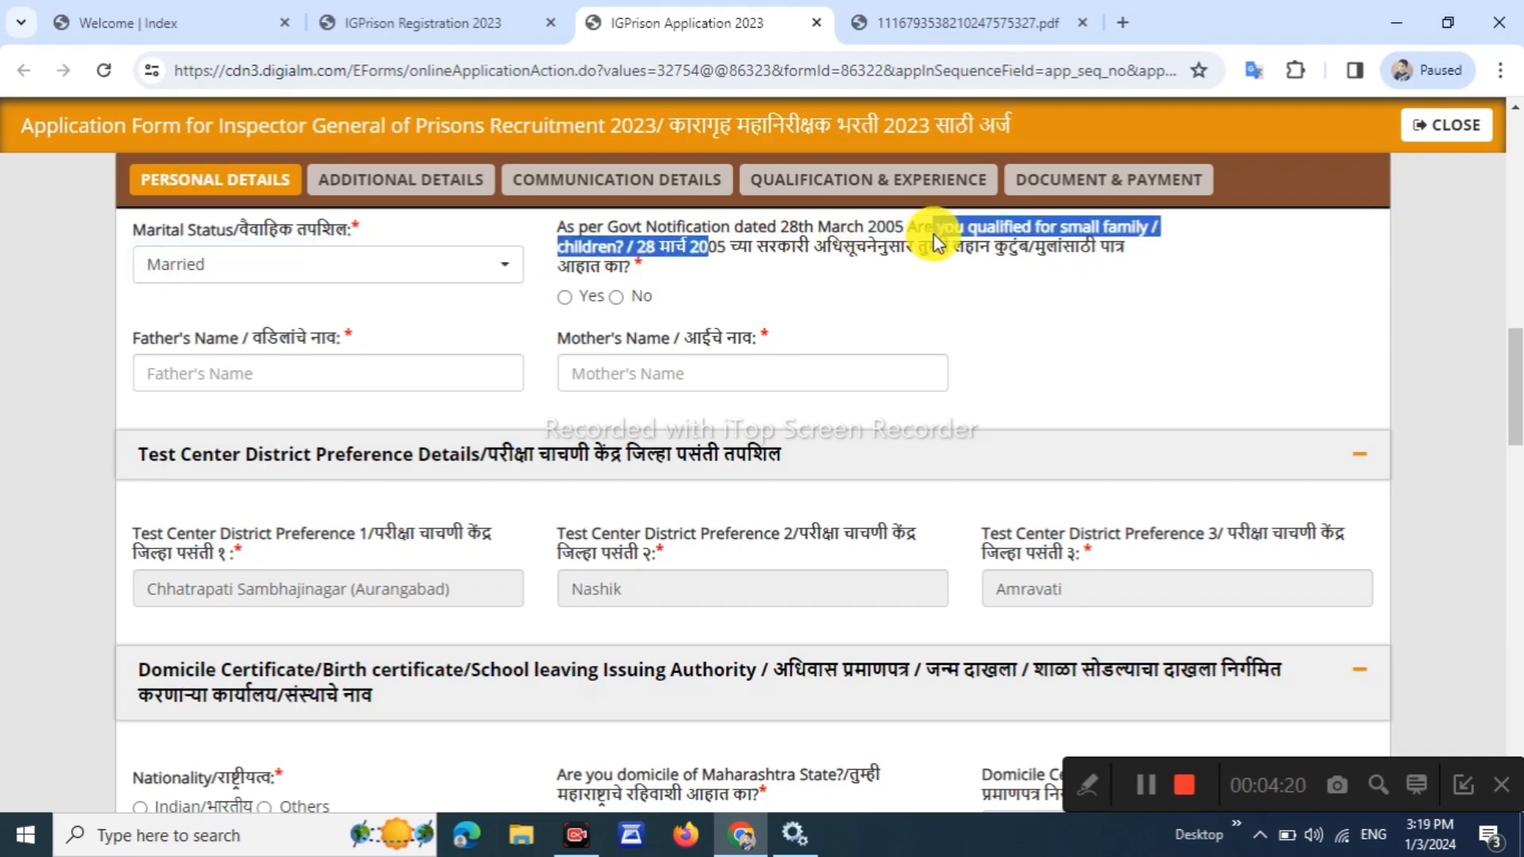
left_click(935, 238)
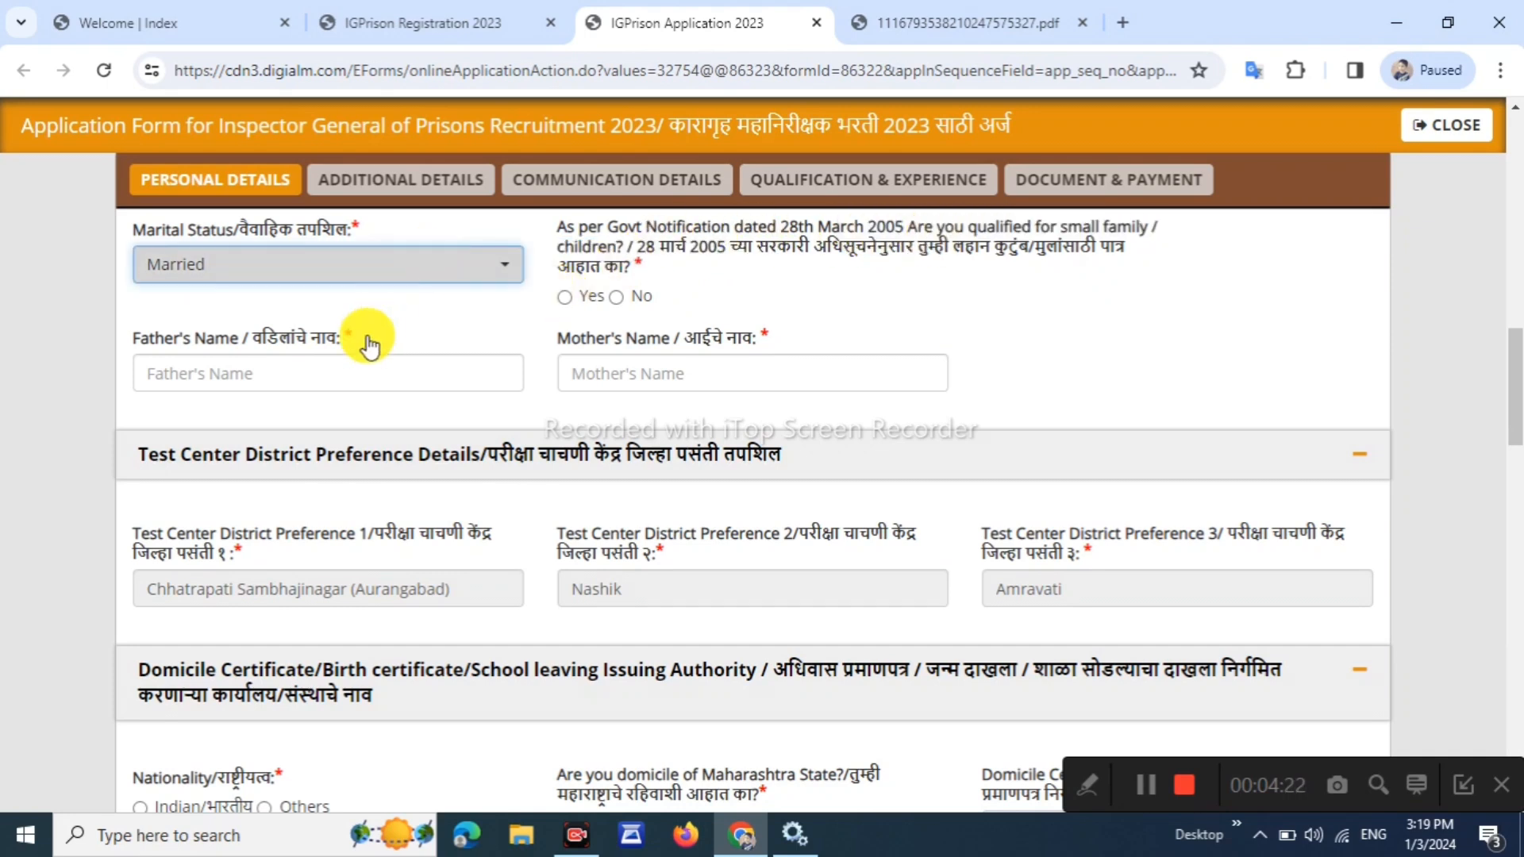
left_click(333, 265)
left_click(225, 415)
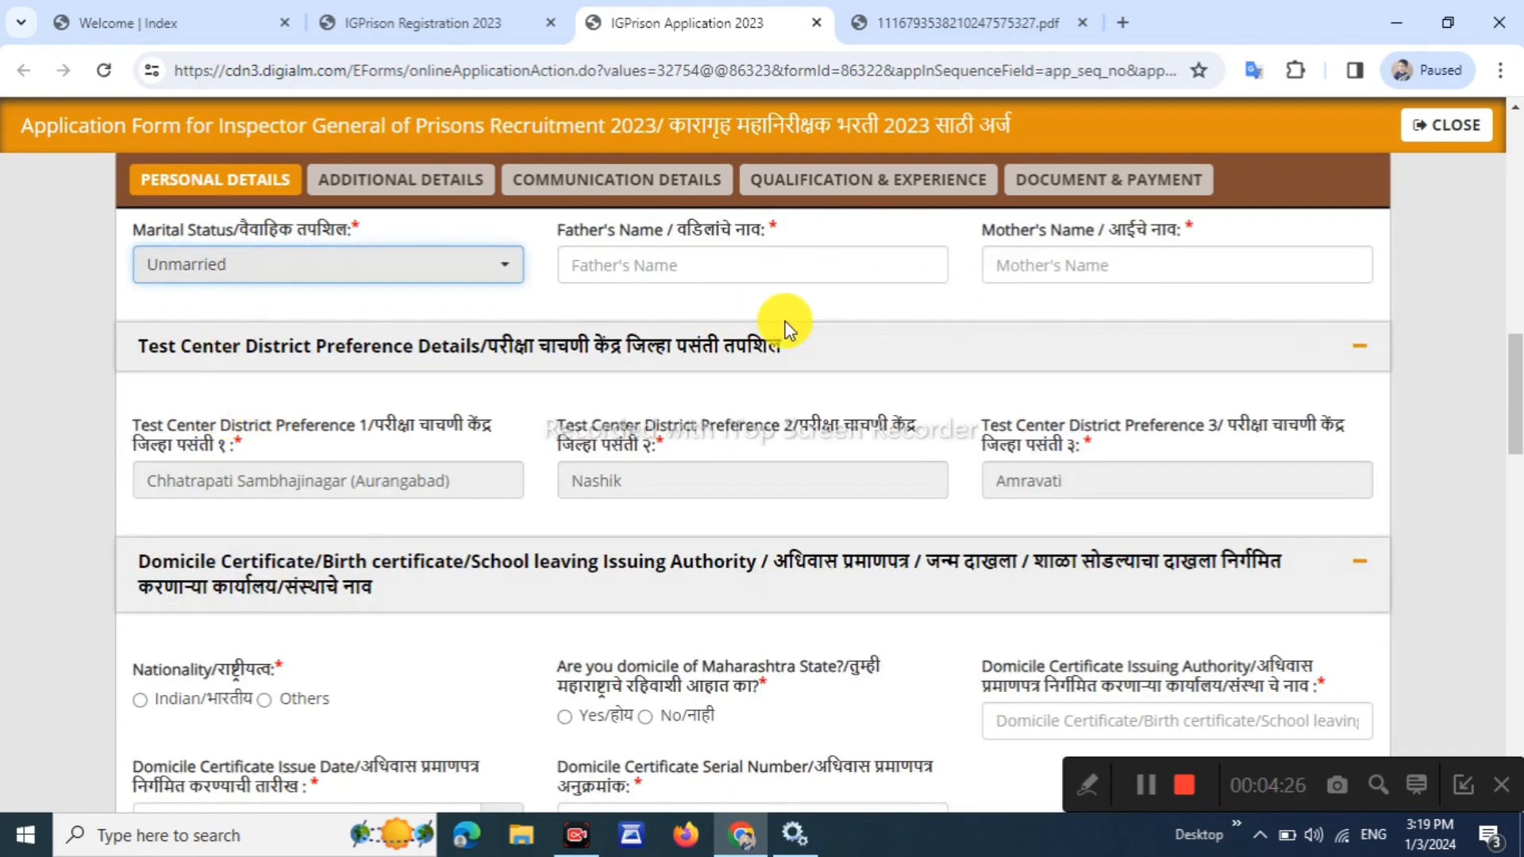
left_click_drag(567, 231, 704, 232)
left_click_drag(995, 230, 1088, 254)
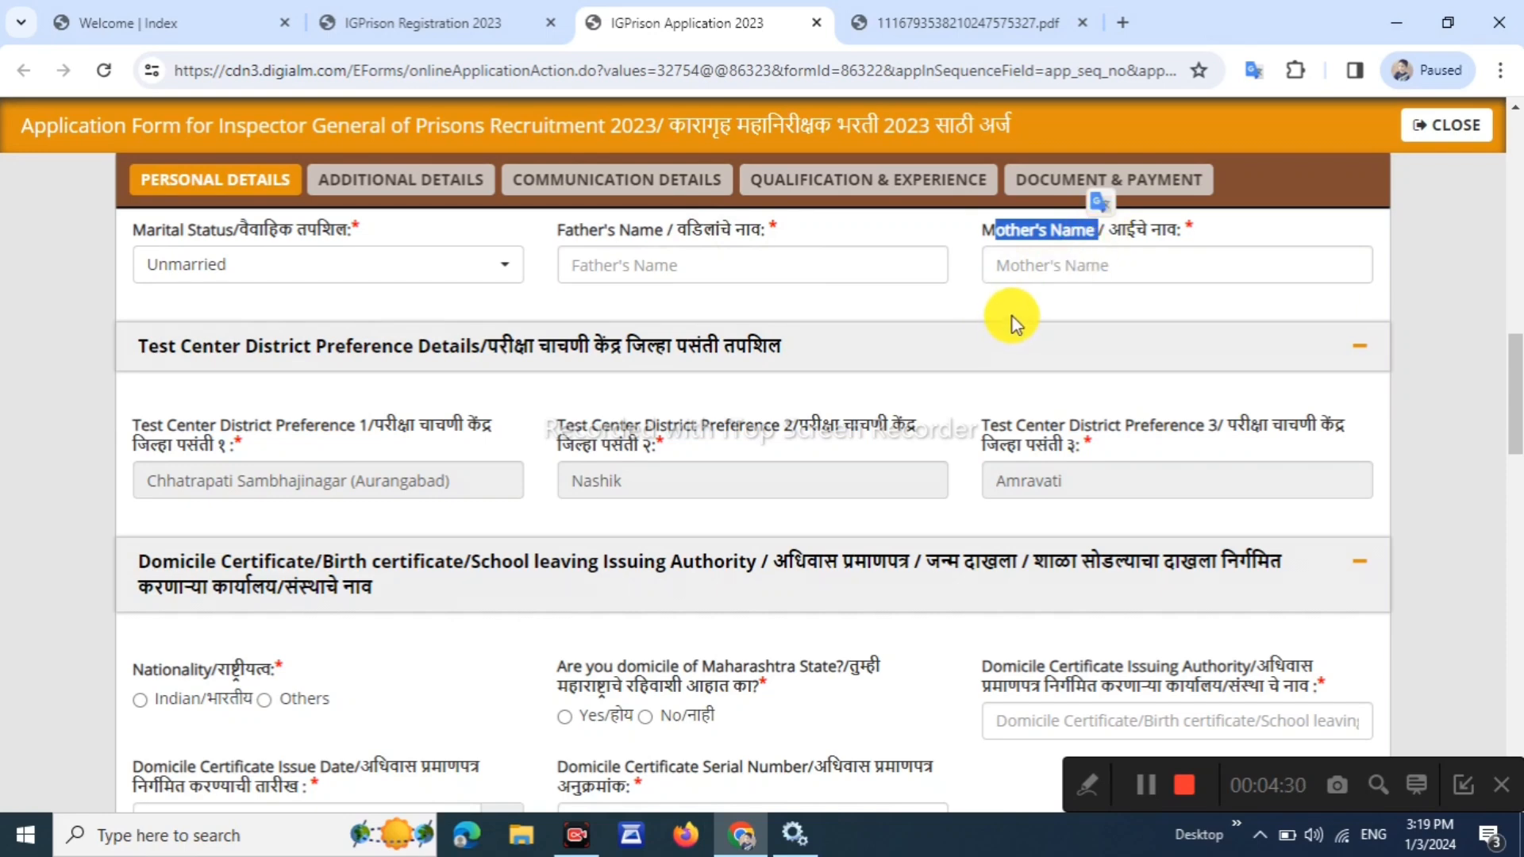
scroll(1012, 322, "down", 4)
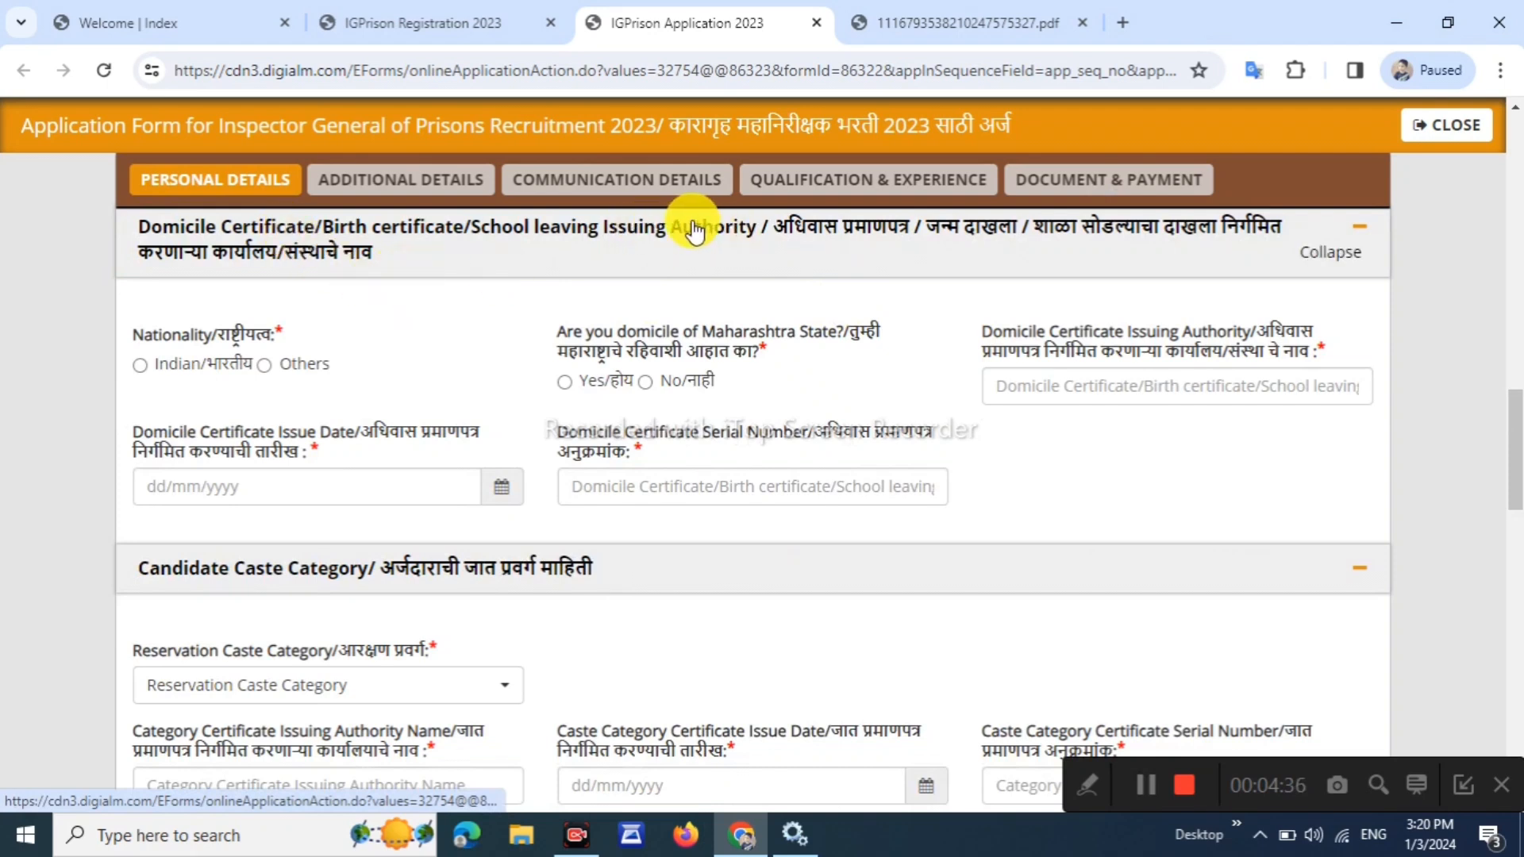
Mark nationality Indian, Maharashtra domicile Yes, and issuing authority SDO
left_click(141, 367)
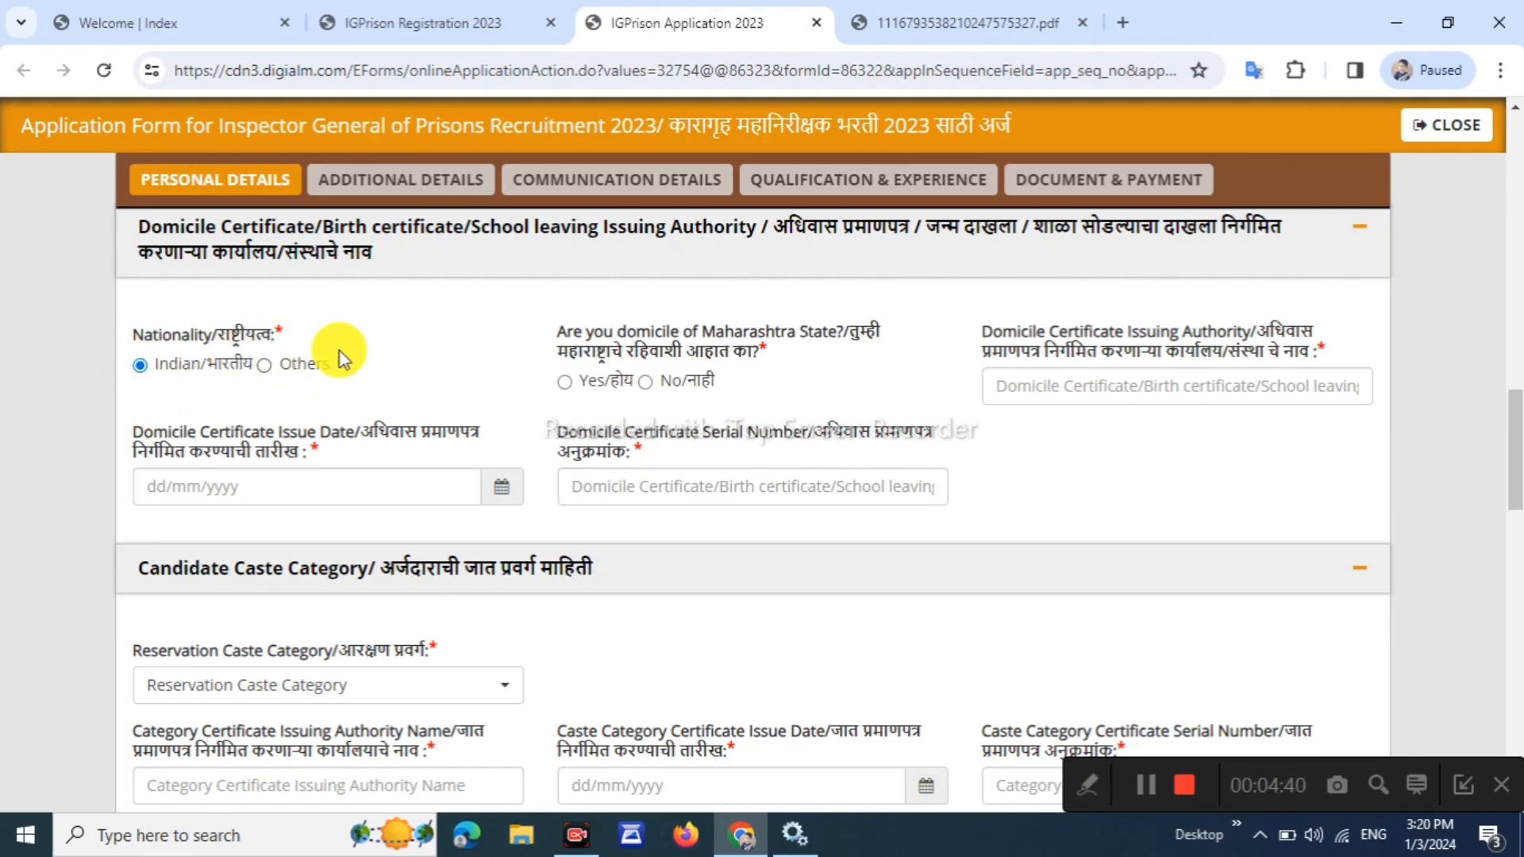
left_click(567, 383)
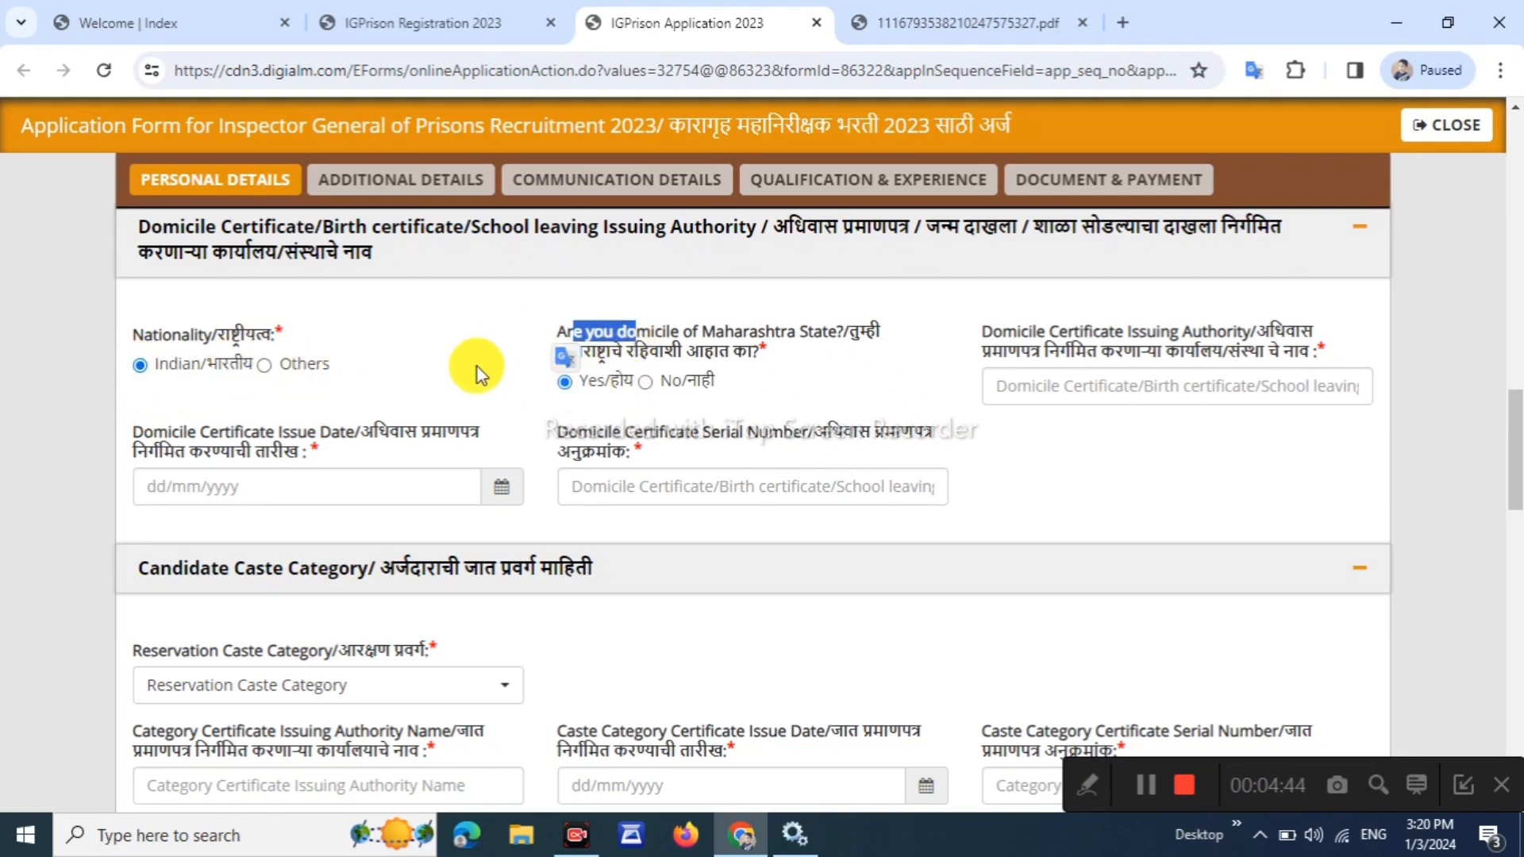
left_click_drag(1027, 351, 1207, 346)
left_click(1235, 352)
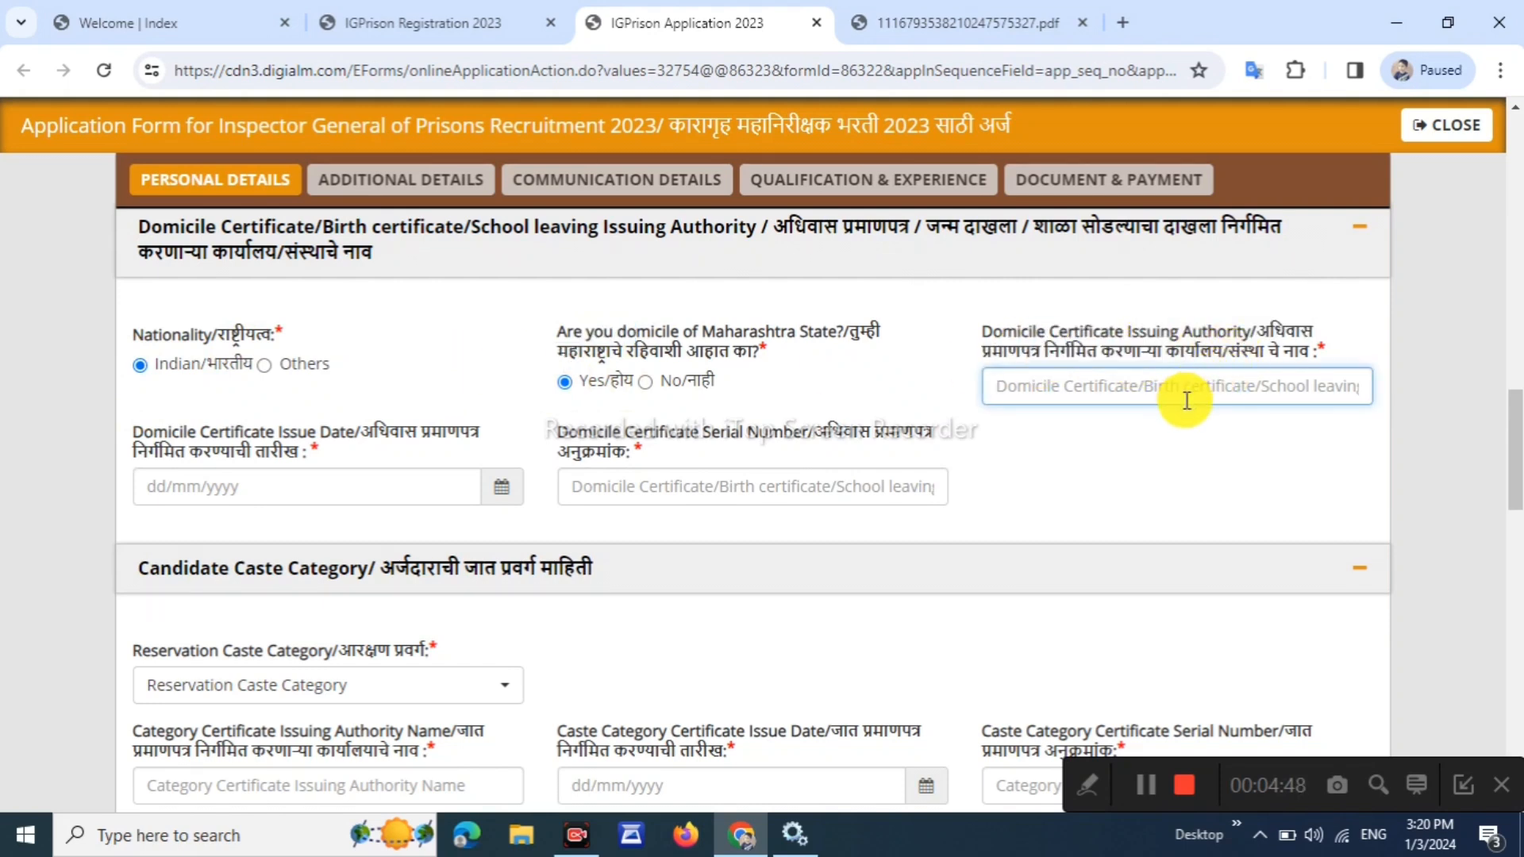
type("SU")
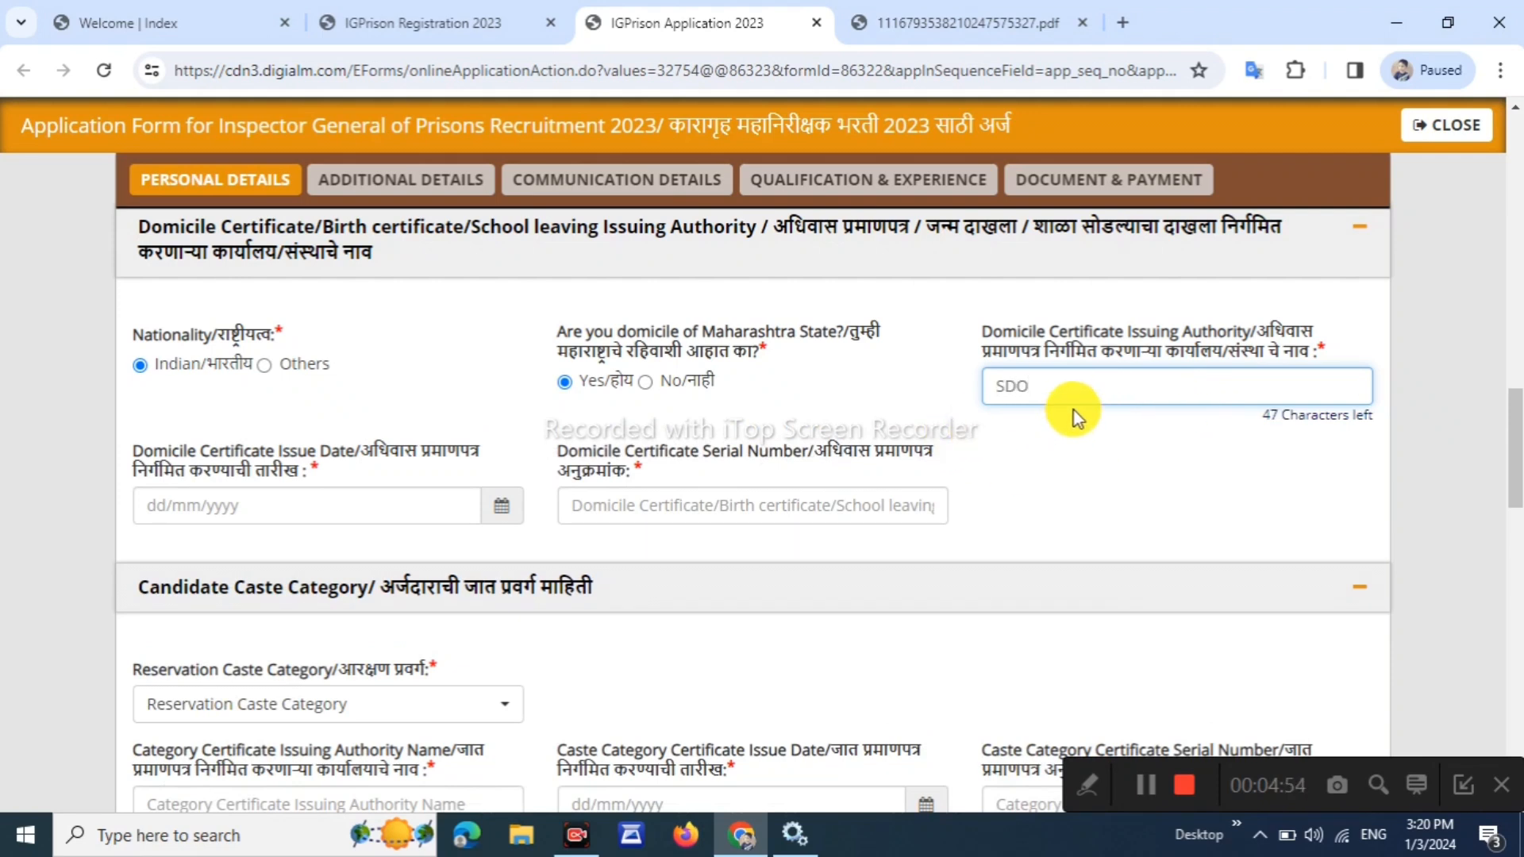
left_click(160, 450)
left_click_drag(343, 432, 167, 438)
Set the domicile certificate issue date to 22/01/2013 in the date picker
left_click(360, 526)
left_click(489, 490)
left_click(494, 492)
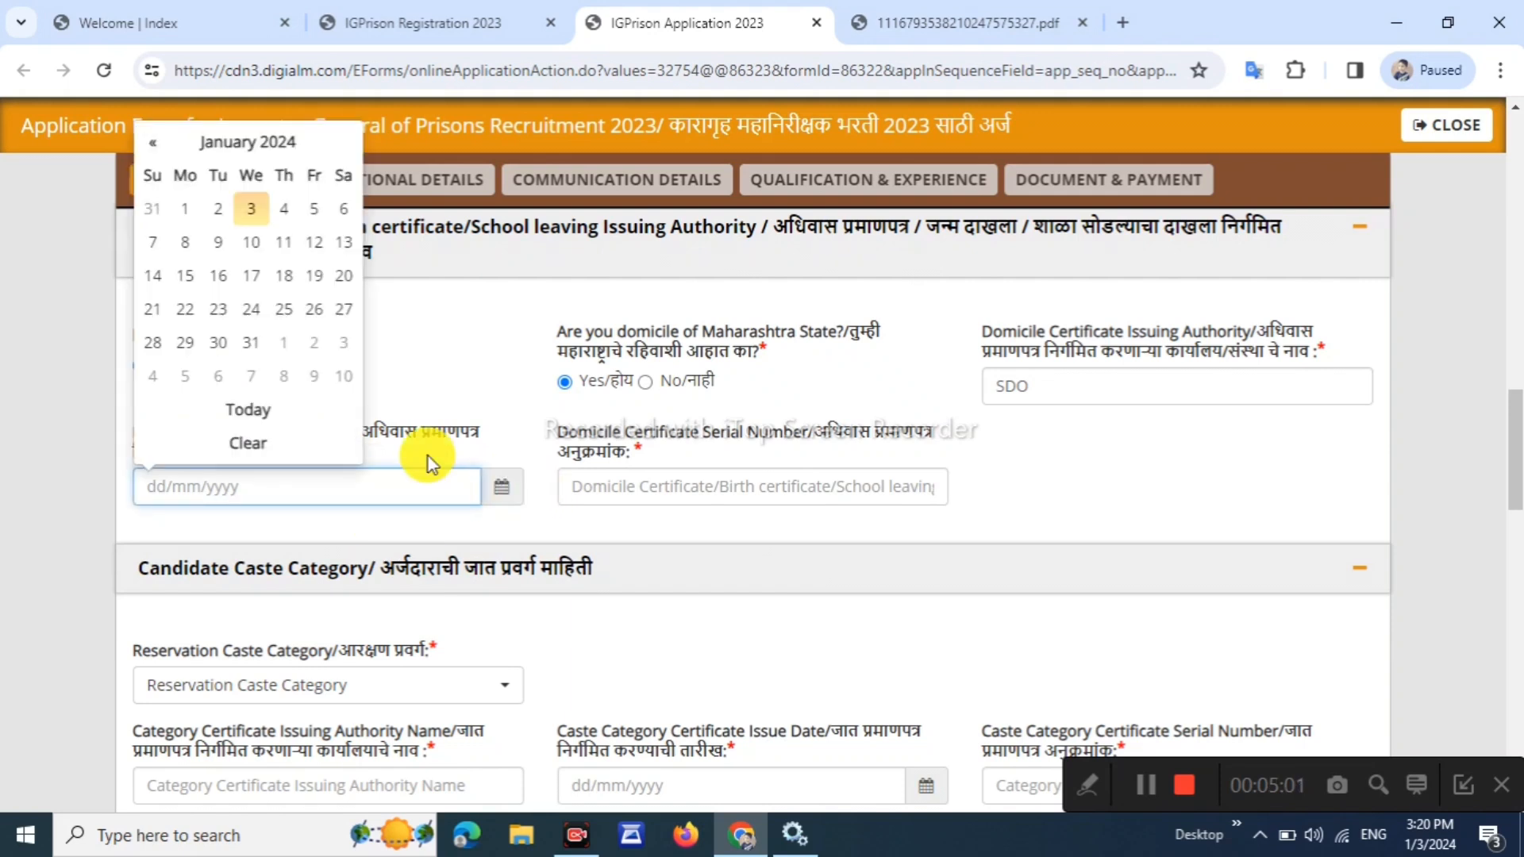
left_click(249, 146)
left_click(152, 170)
left_click(152, 171)
left_click(151, 171)
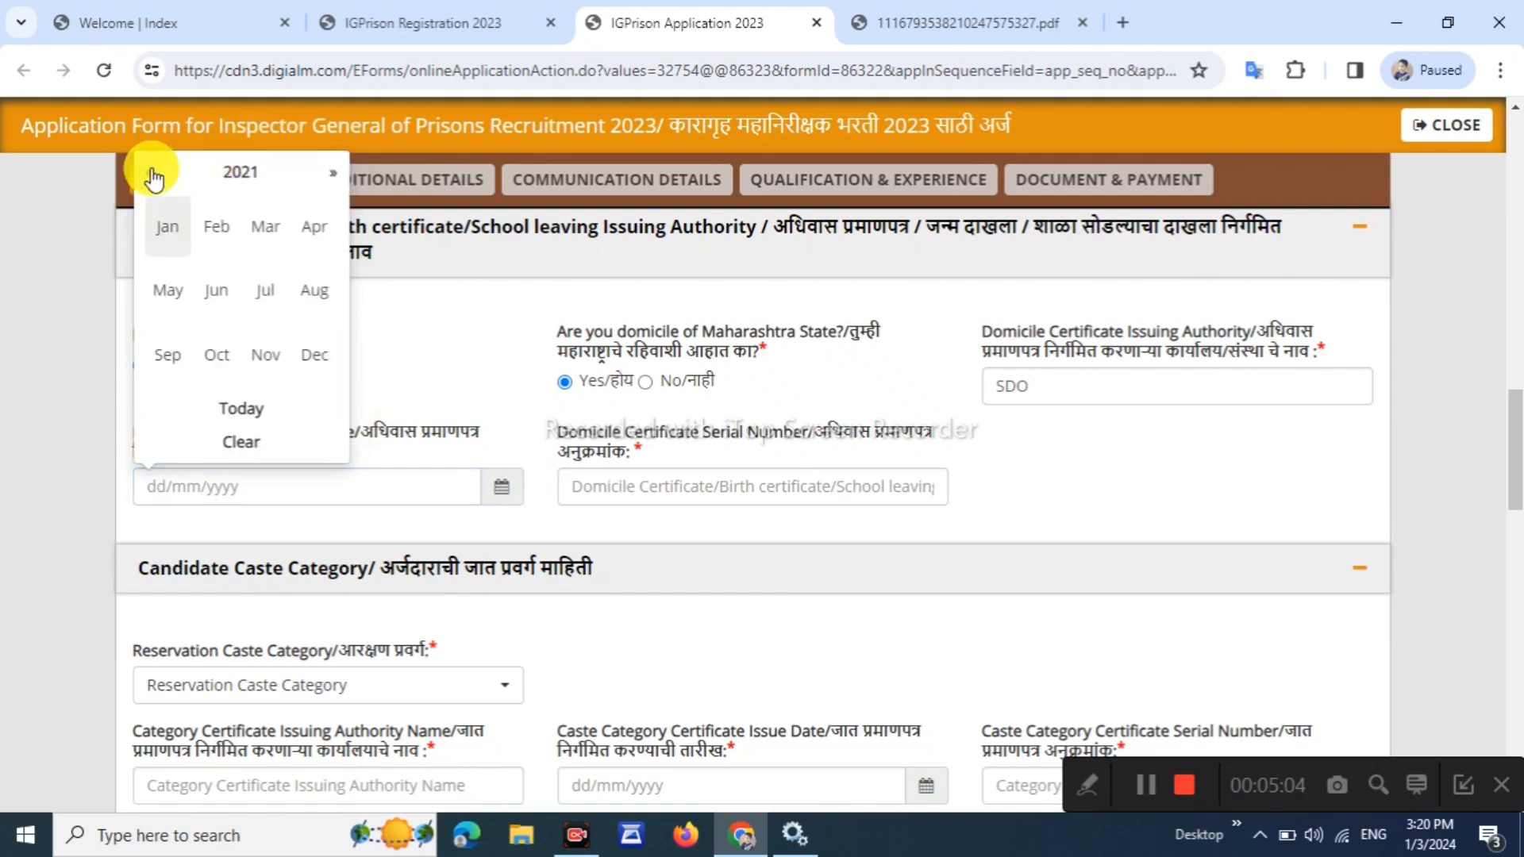
left_click(152, 171)
left_click(151, 171)
left_click(152, 171)
left_click(151, 171)
left_click(151, 170)
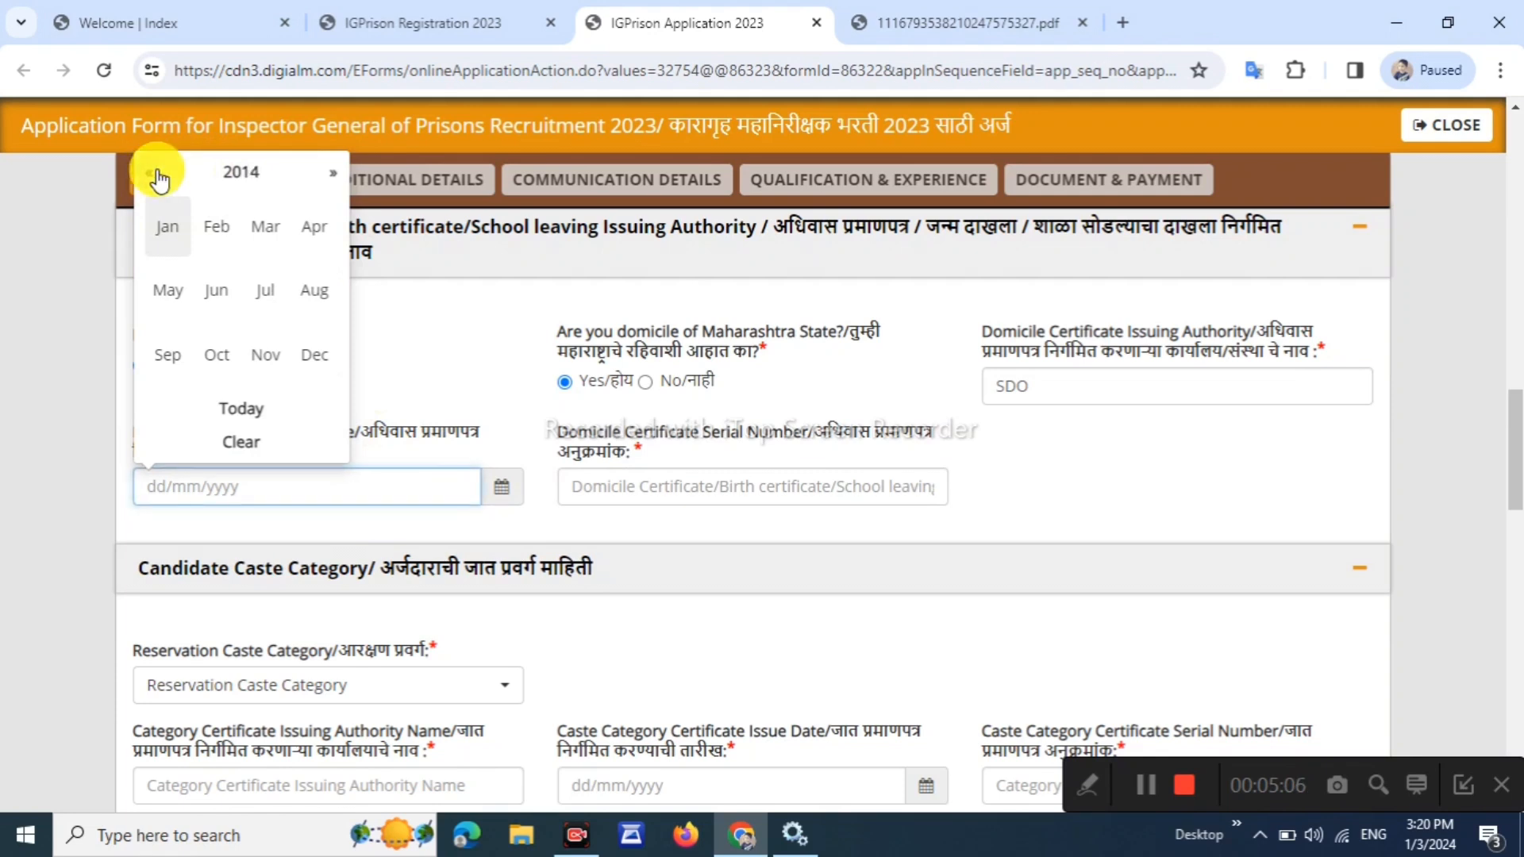
left_click(152, 171)
left_click(168, 228)
left_click(231, 306)
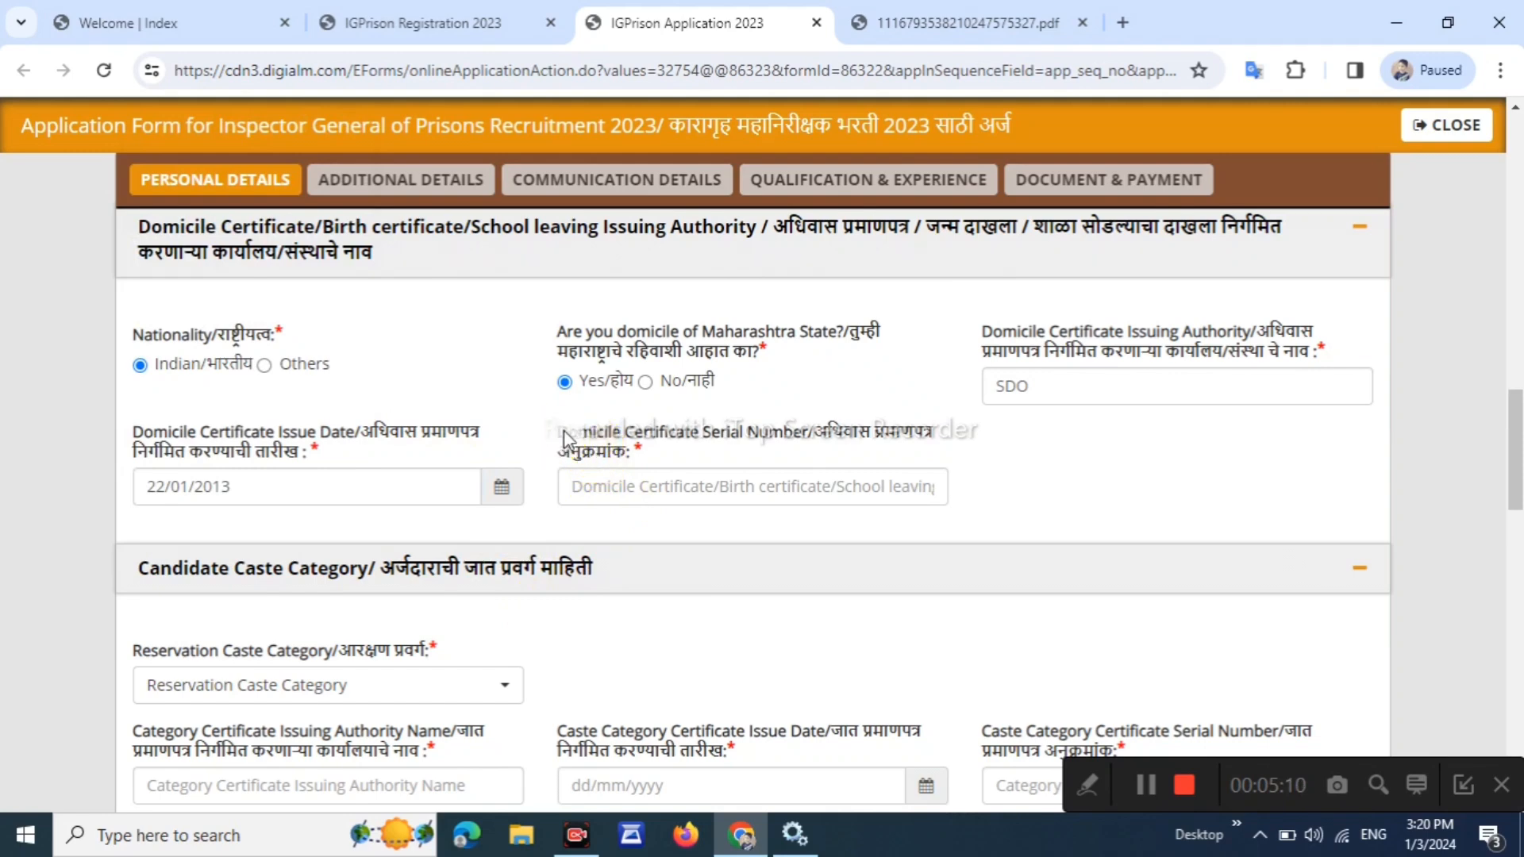
left_click_drag(556, 433, 646, 455)
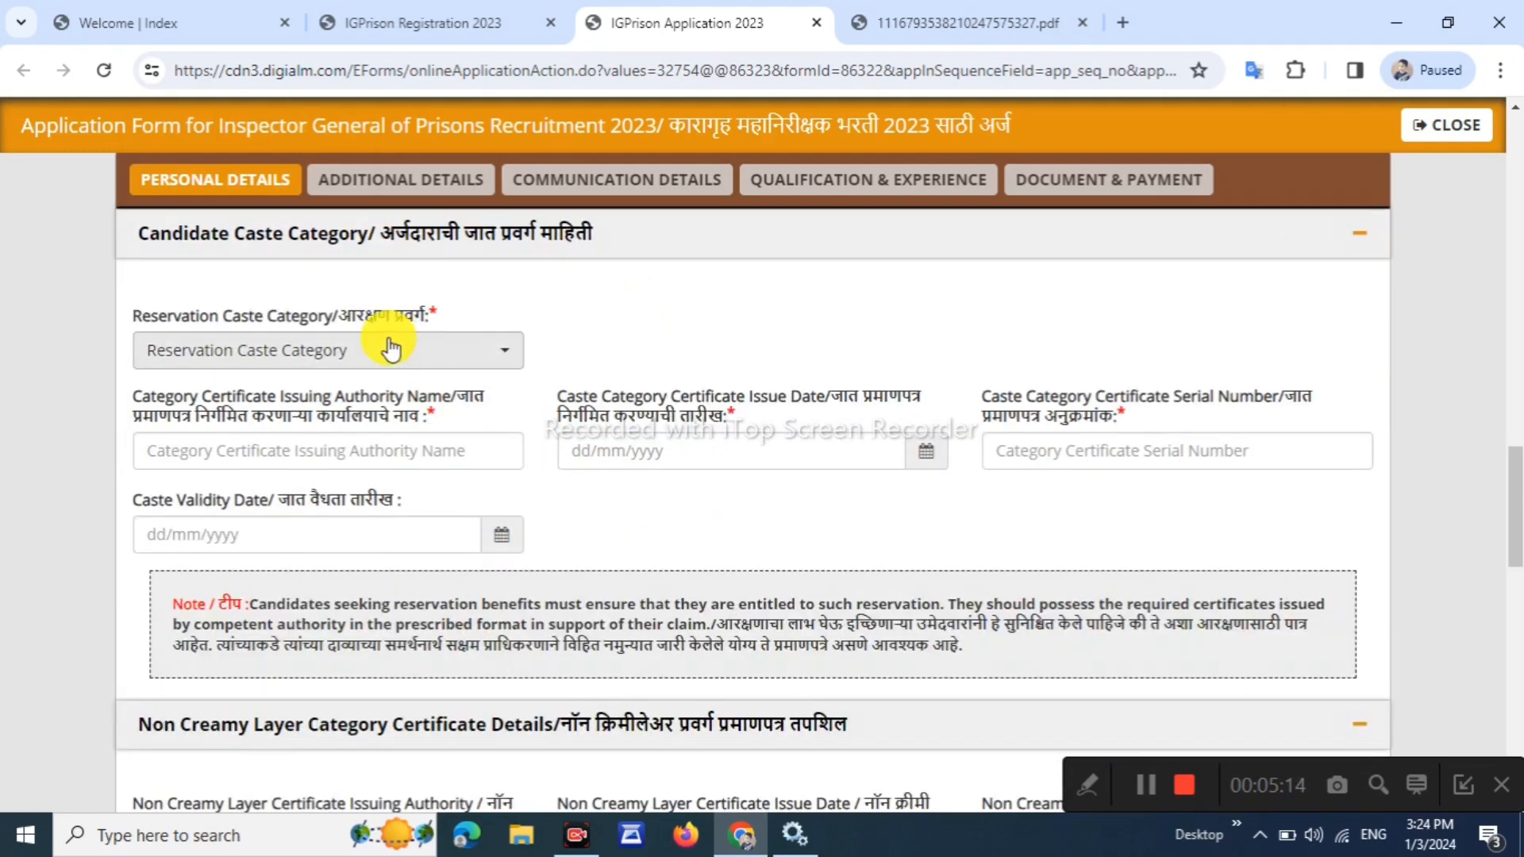
Choose OBC as the reservation caste category
left_click_drag(156, 318, 290, 316)
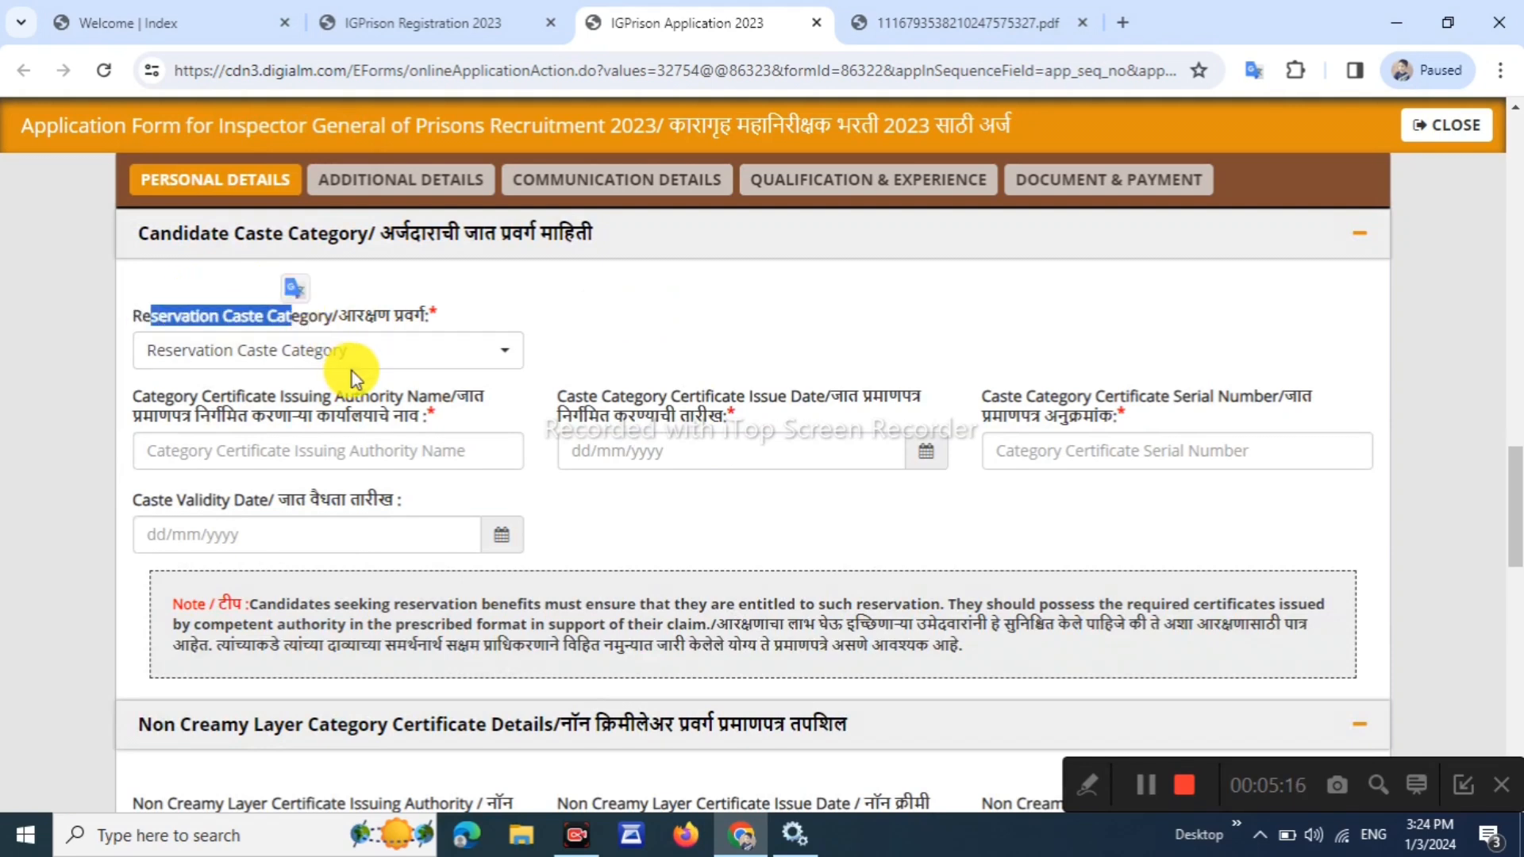
left_click(369, 355)
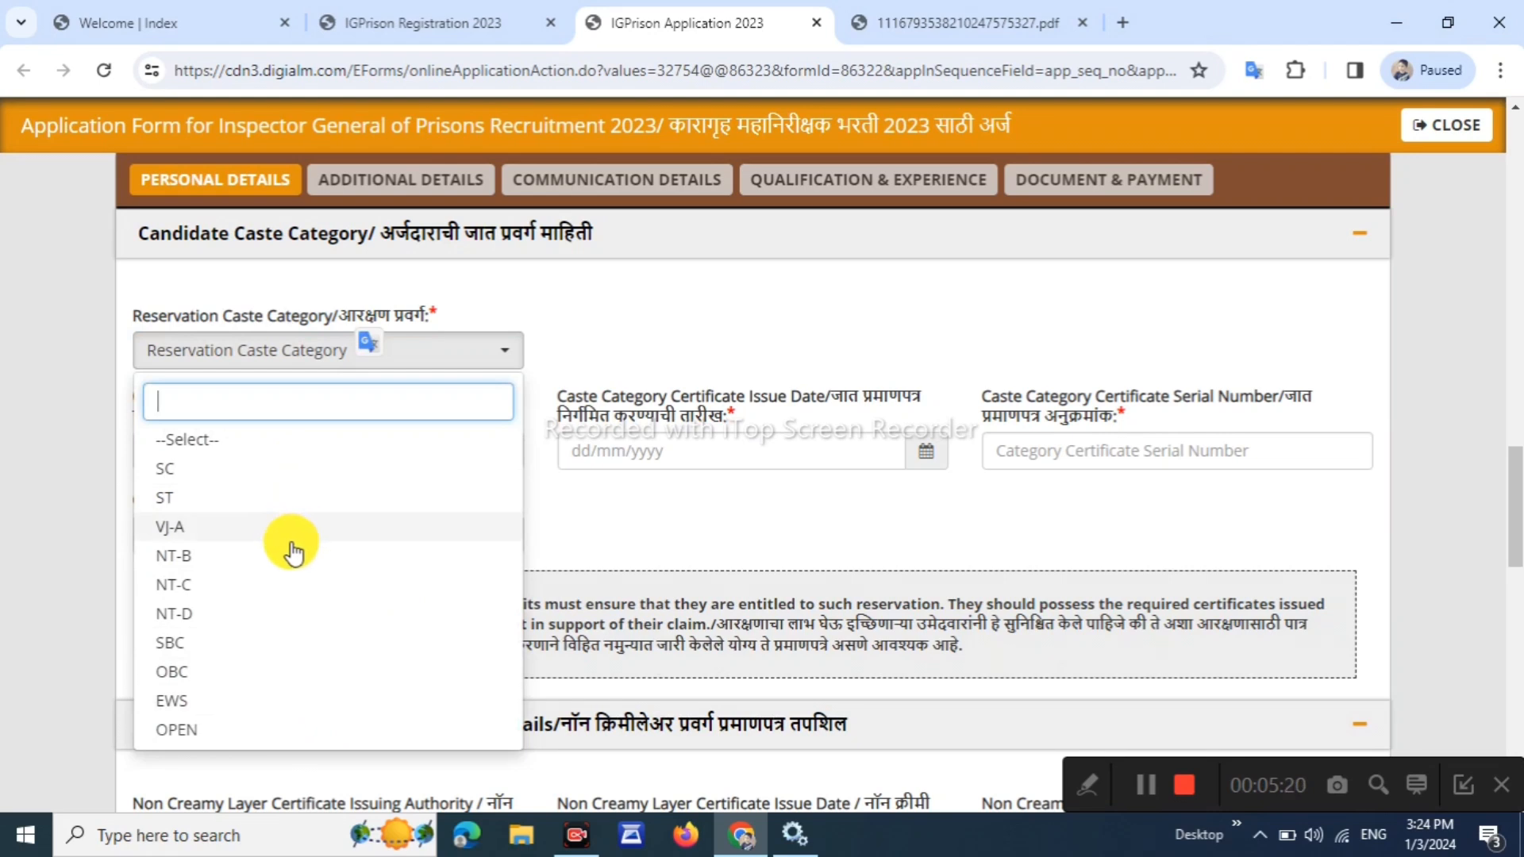
left_click(277, 682)
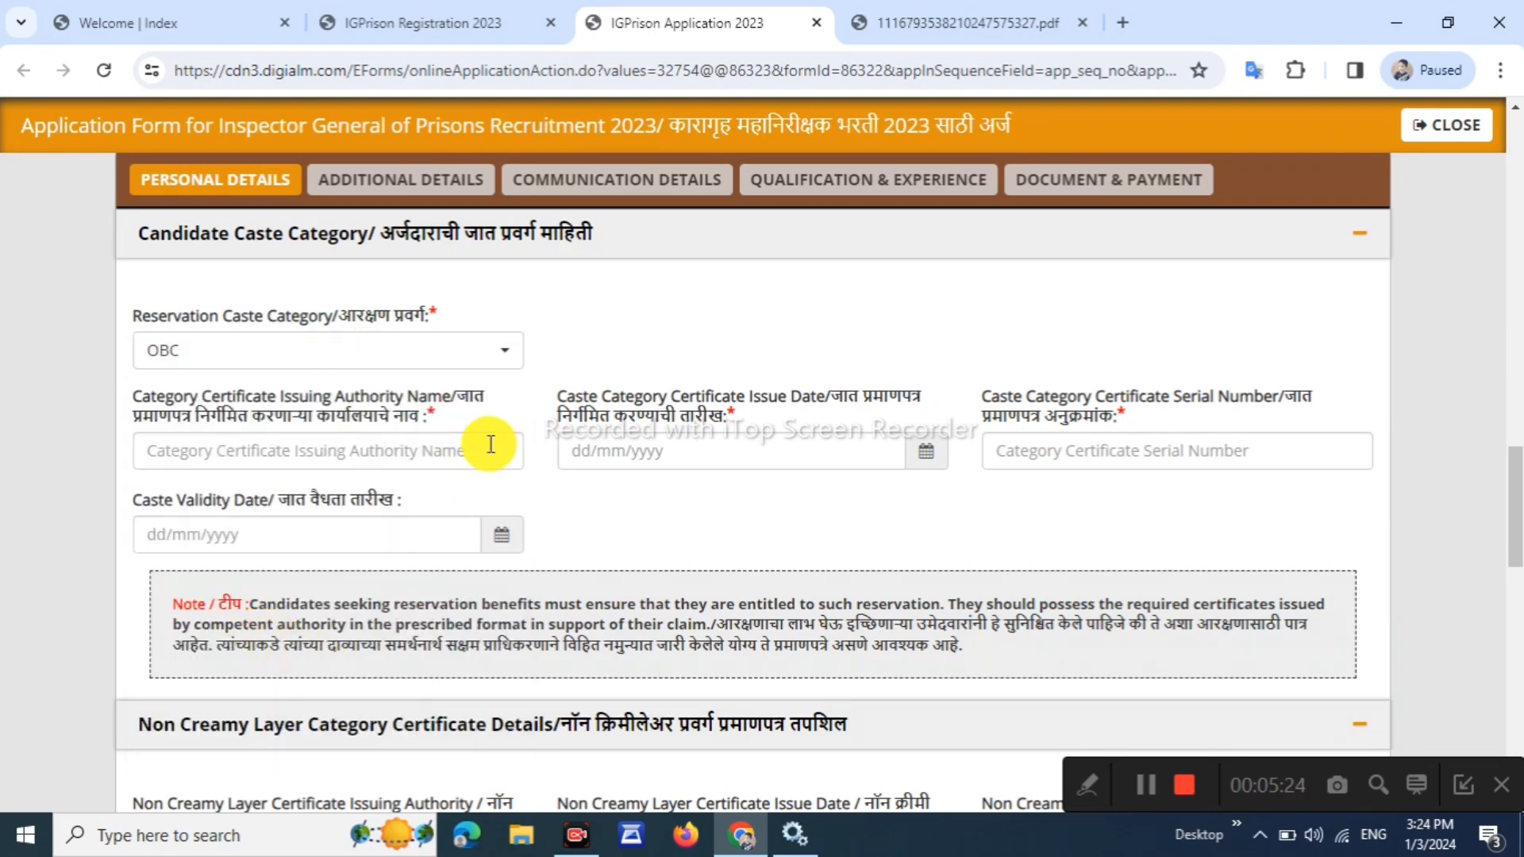
Enter the caste certificate issuing authority, starting with 'SU'
left_click_drag(136, 389, 306, 427)
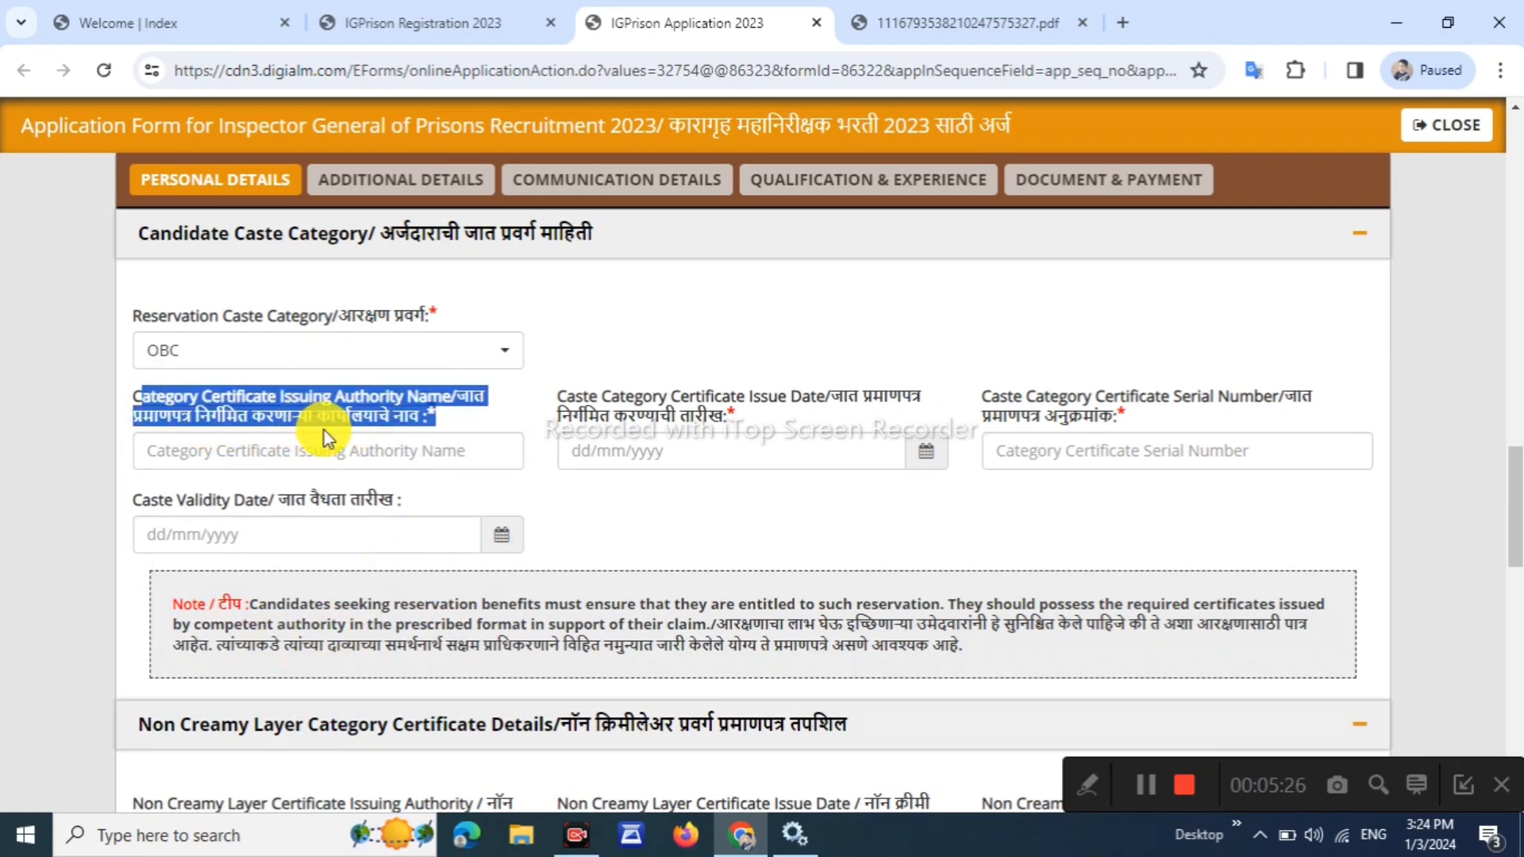
left_click(475, 435)
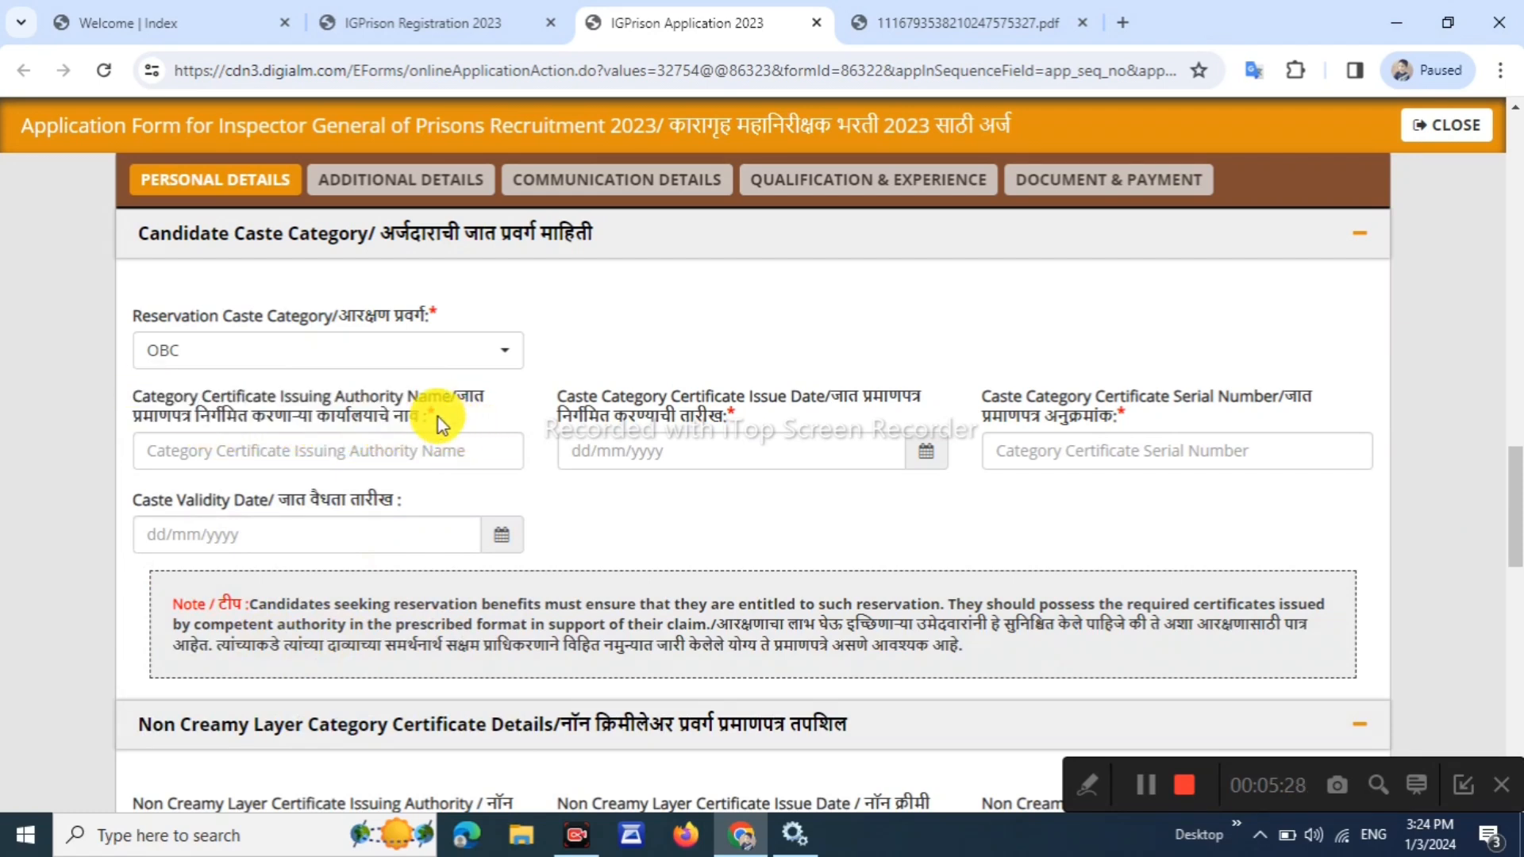
left_click(371, 451)
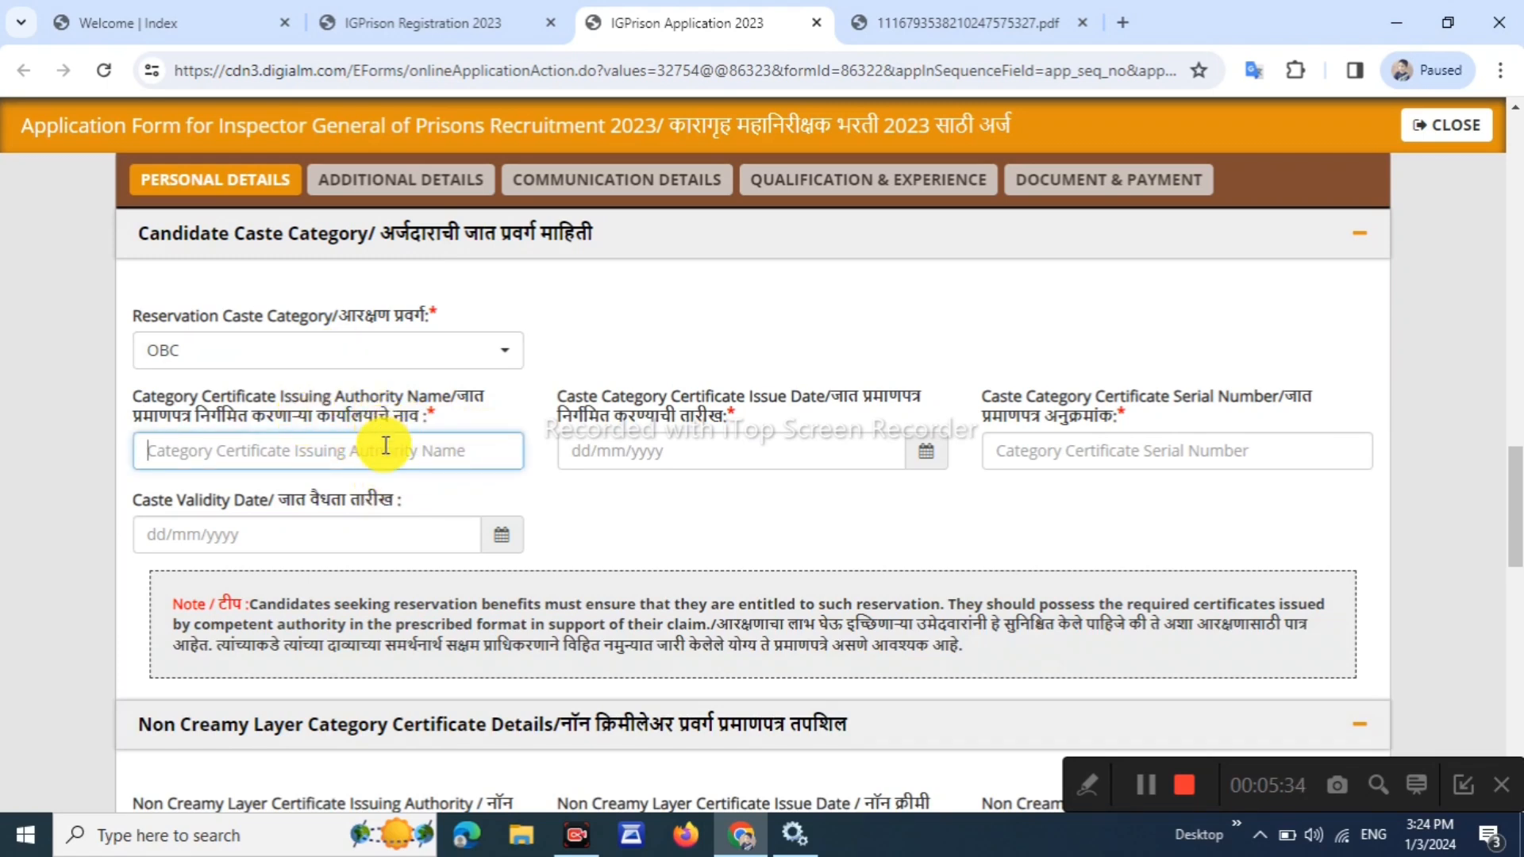
type("SUB DIVISIONAL OFFICER")
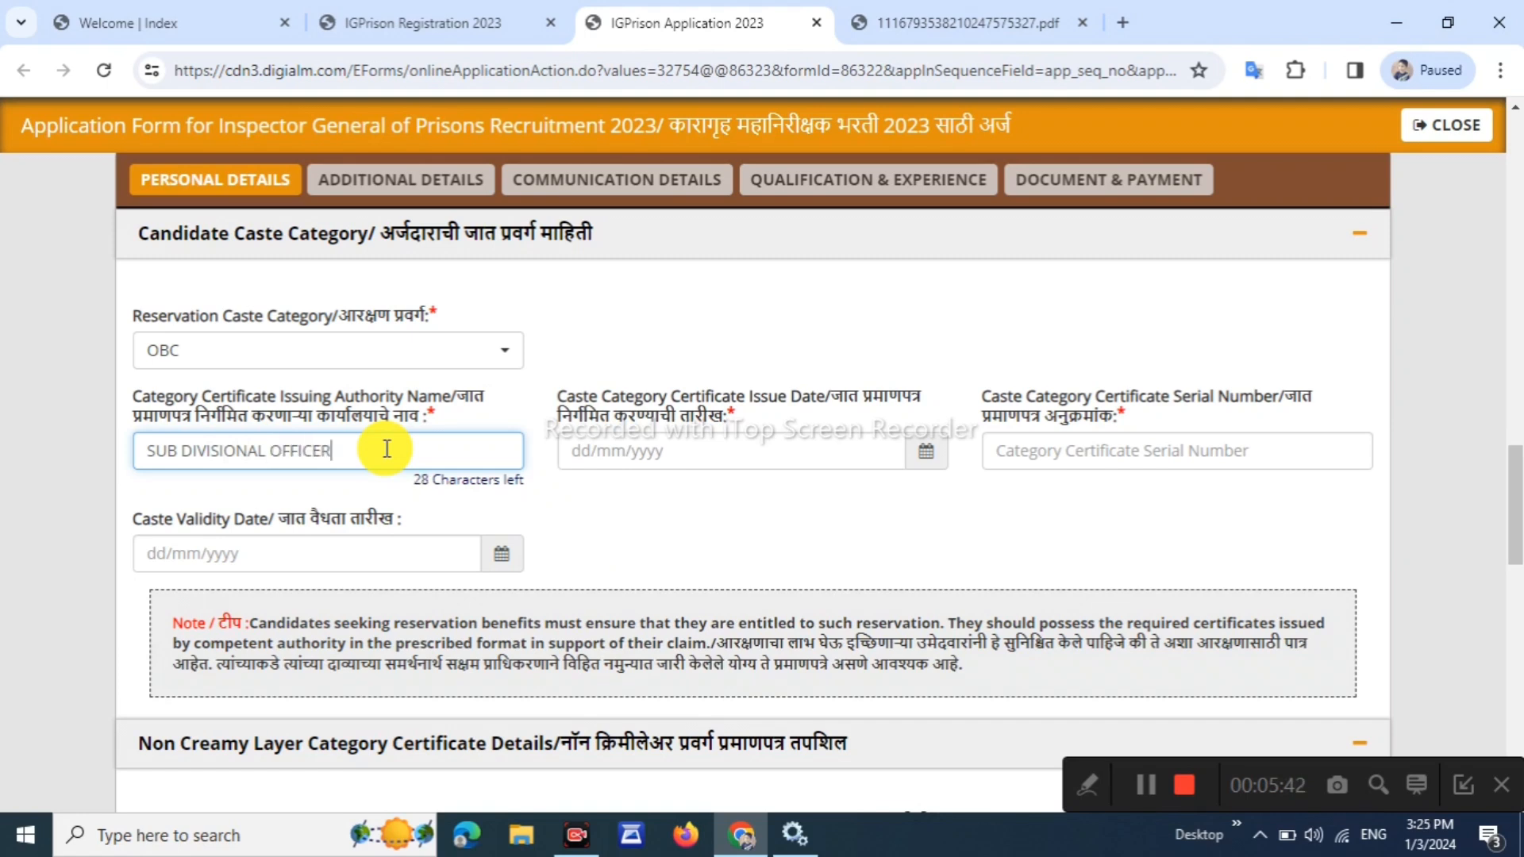
left_click(697, 447)
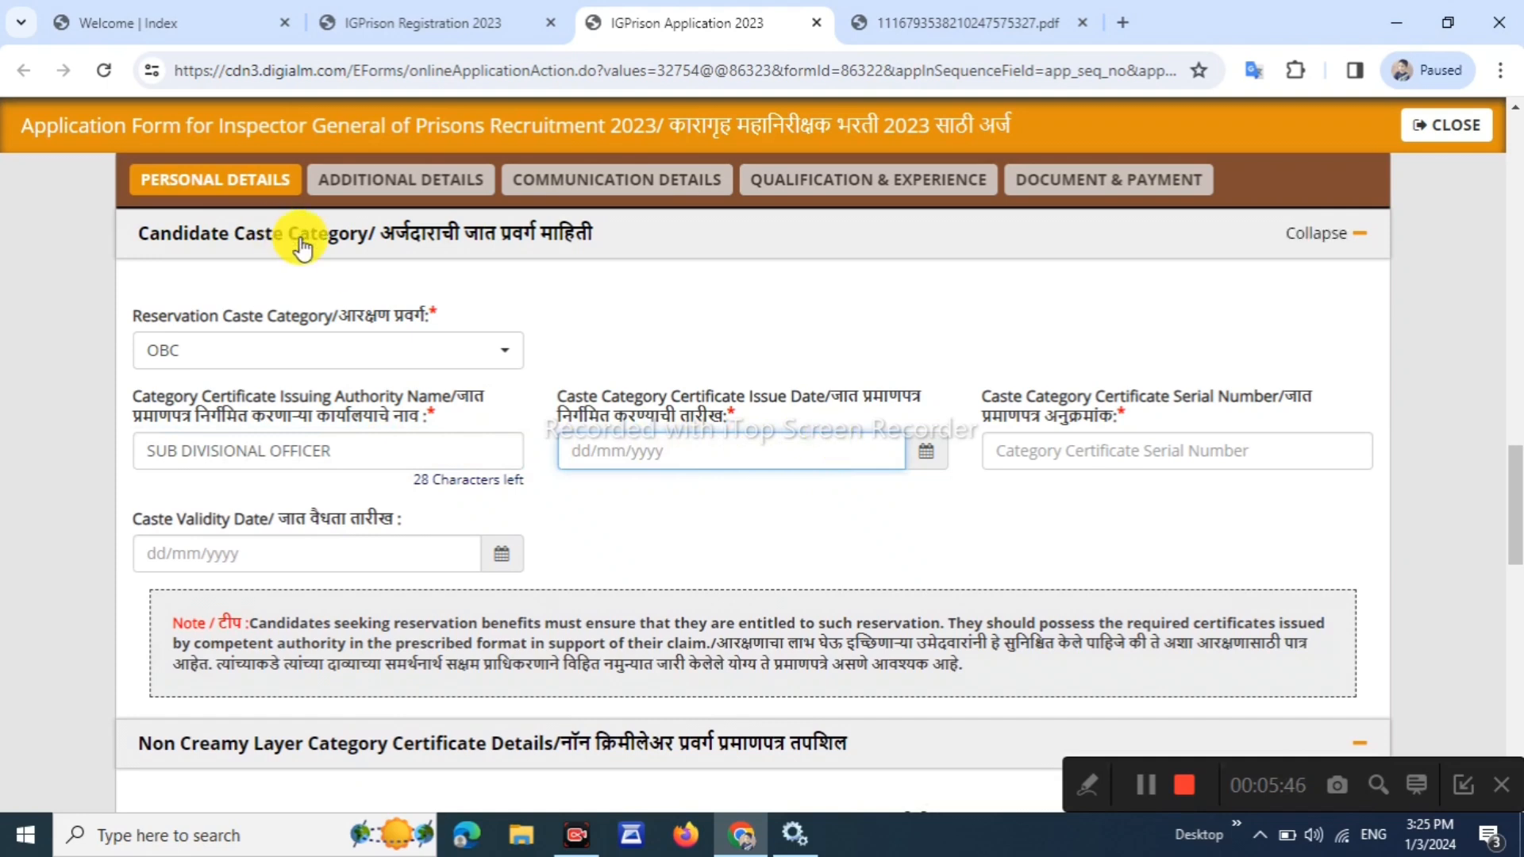
Set the caste certificate issue date to 03/02/2015 and begin its serial number
left_click(927, 453)
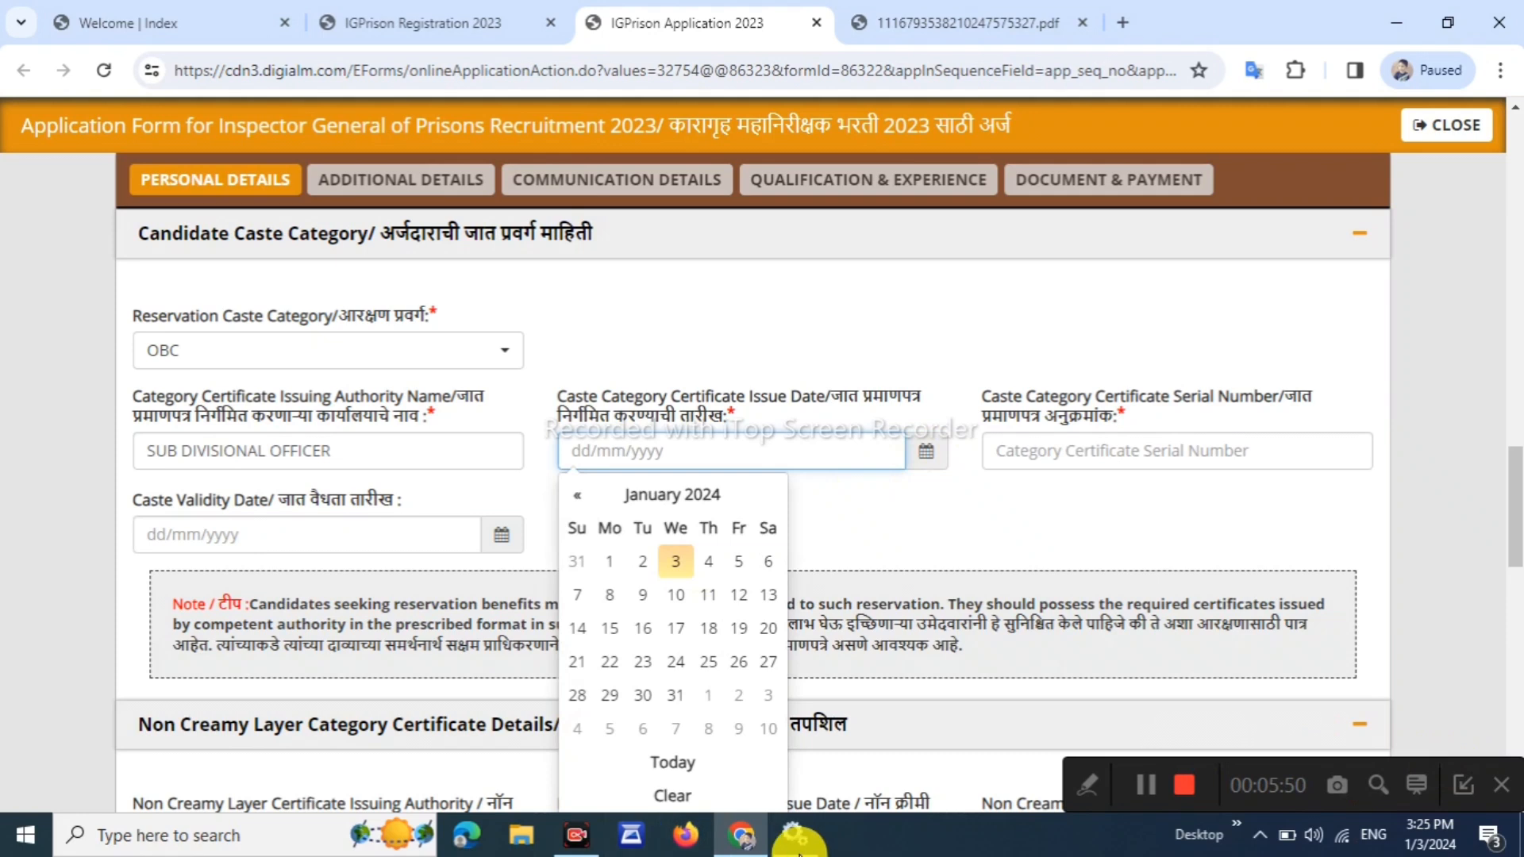
left_click(684, 493)
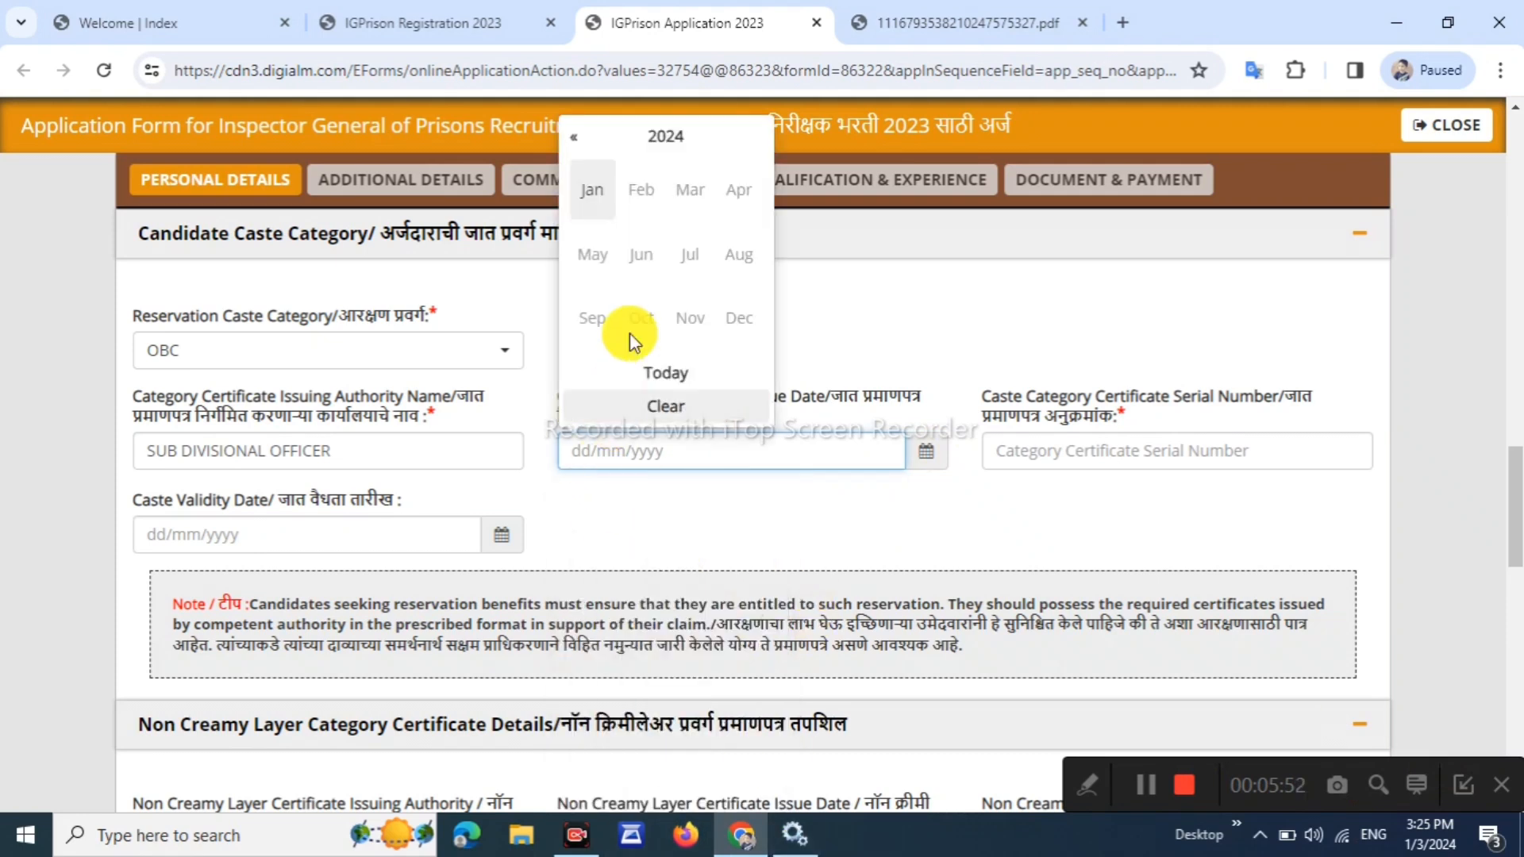
left_click(586, 137)
left_click(586, 136)
left_click(586, 136)
left_click(586, 137)
left_click(586, 137)
left_click(586, 137)
left_click(586, 136)
left_click(586, 136)
left_click(586, 139)
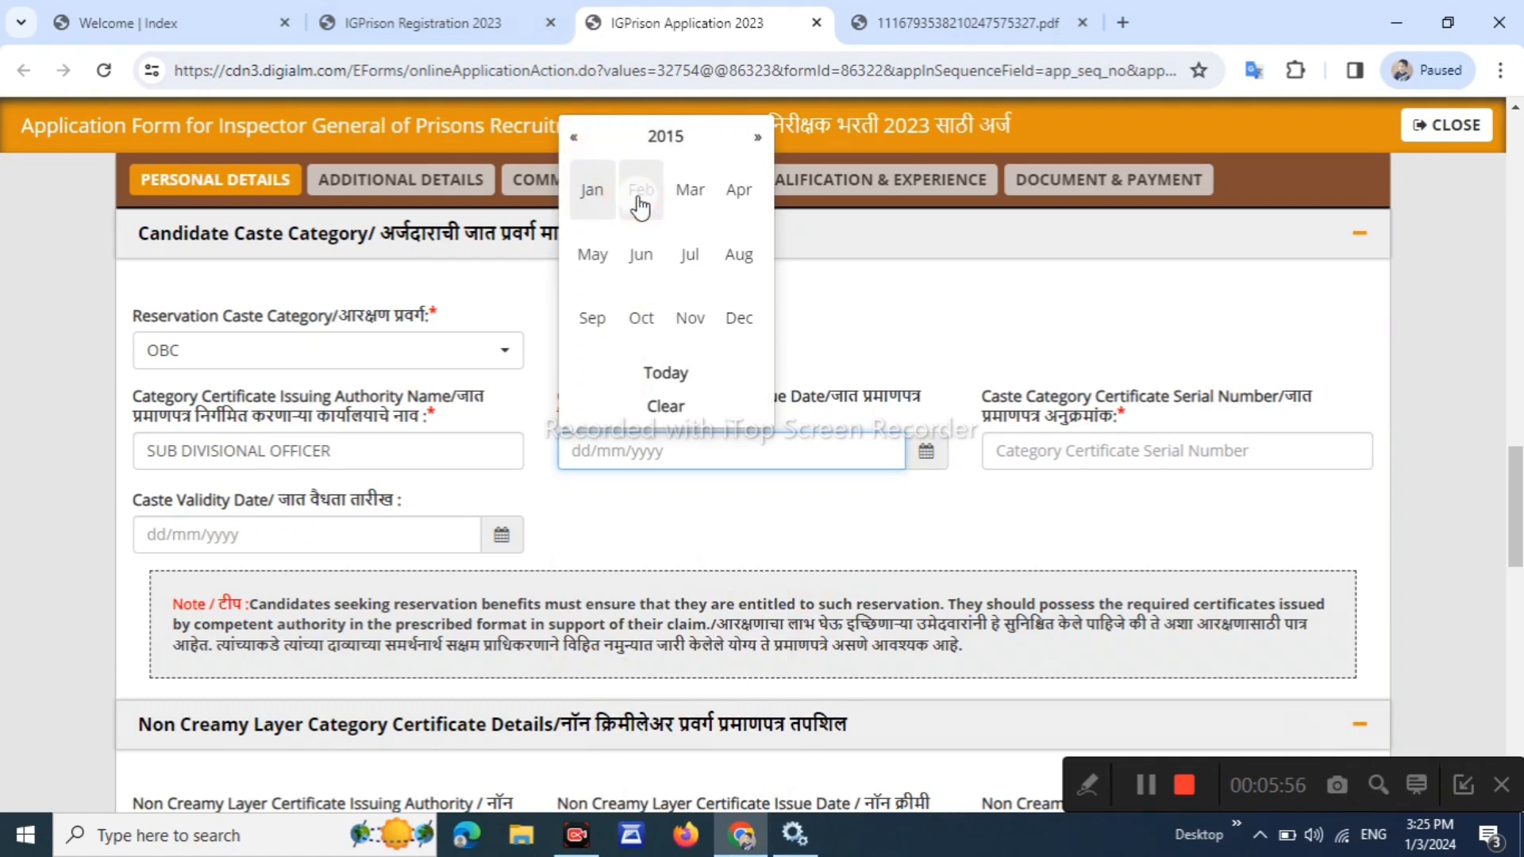
left_click(622, 216)
left_click(642, 595)
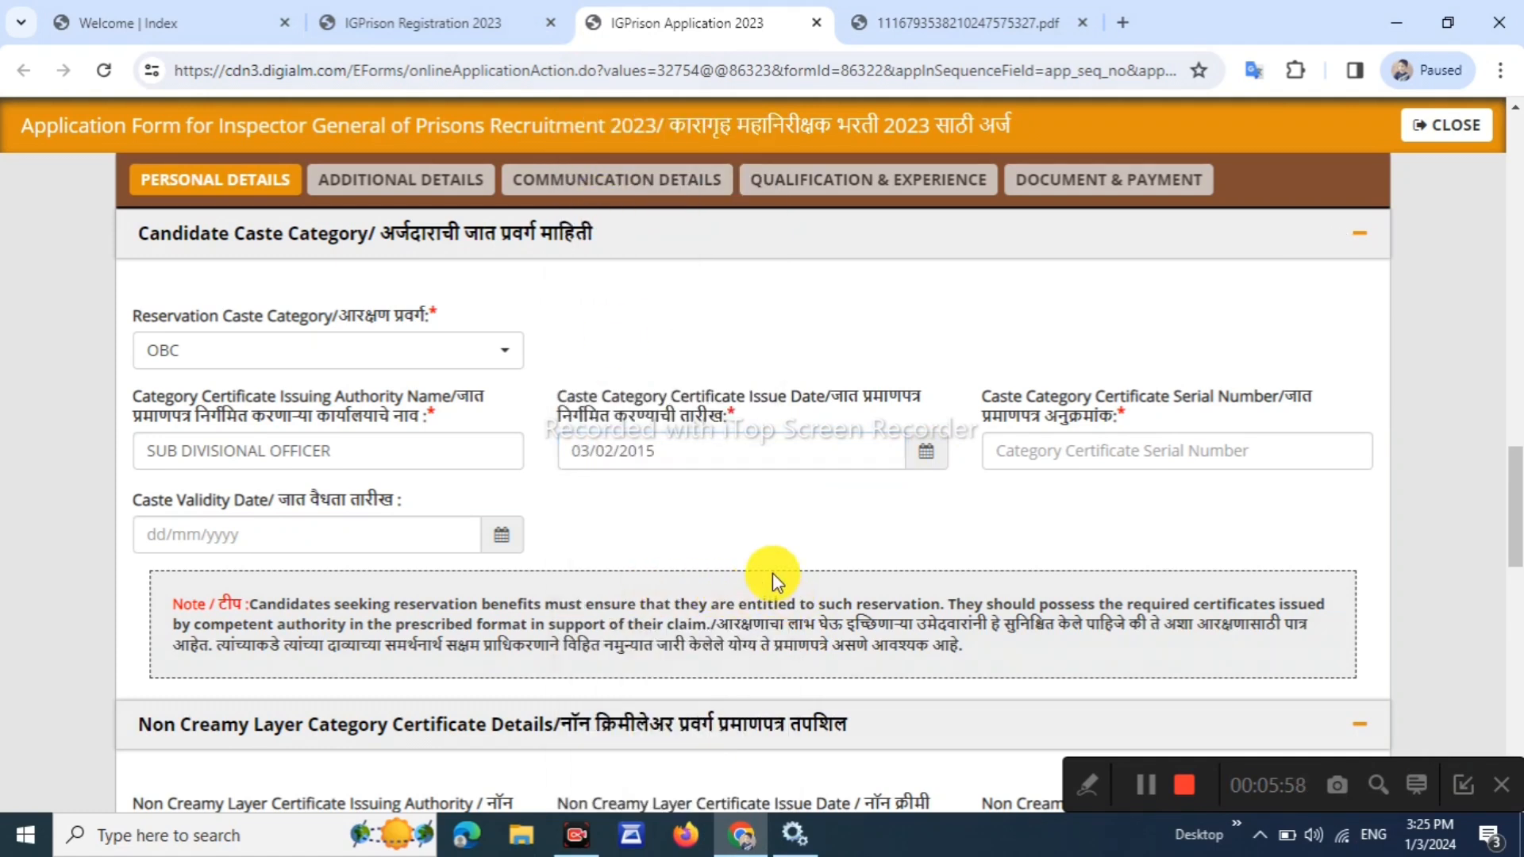
left_click_drag(984, 394, 1105, 422)
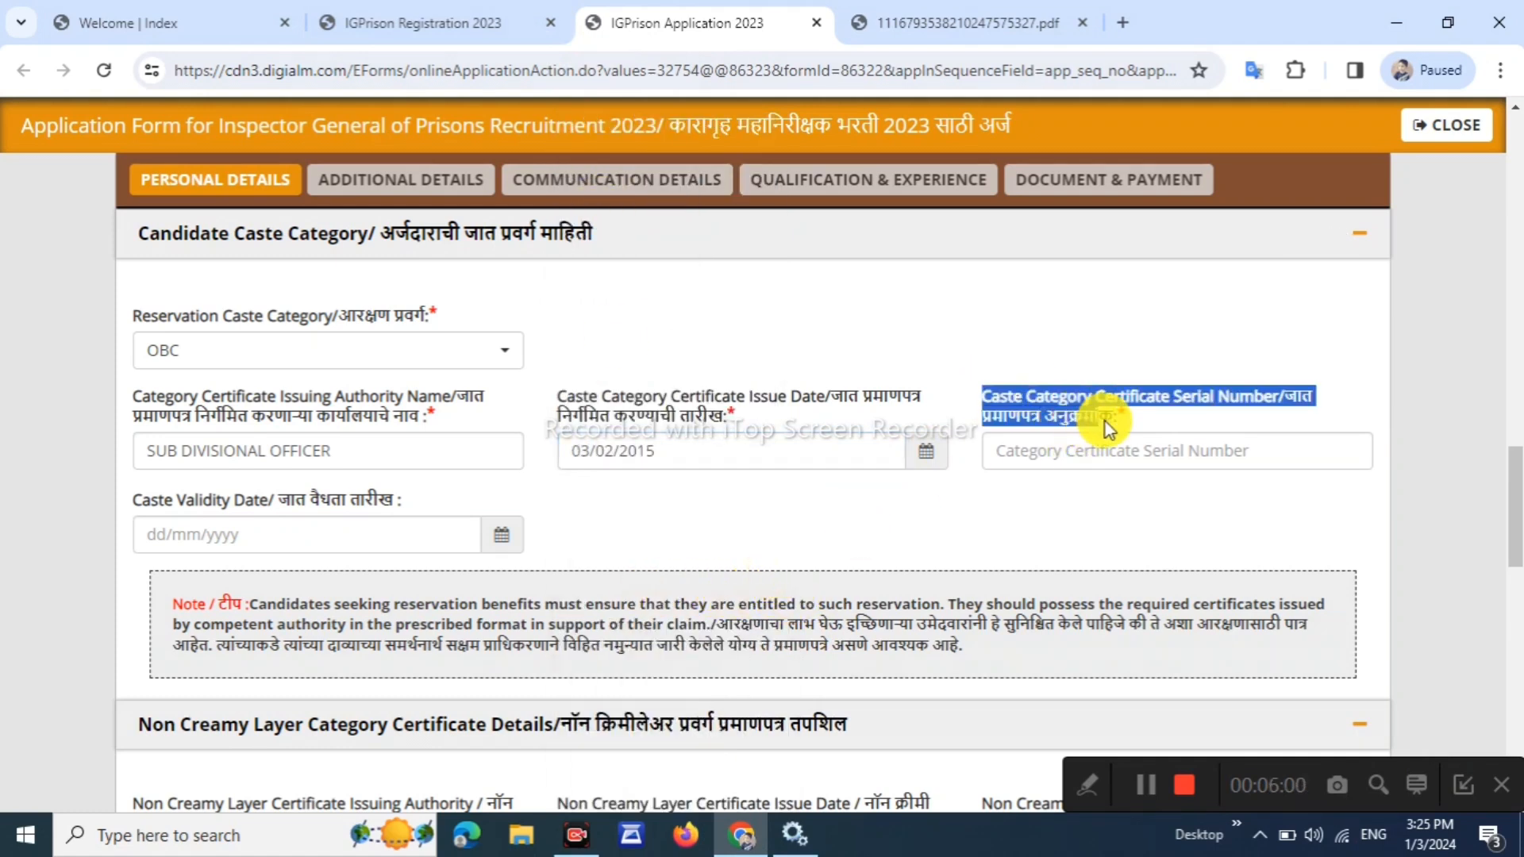
left_click(1165, 421)
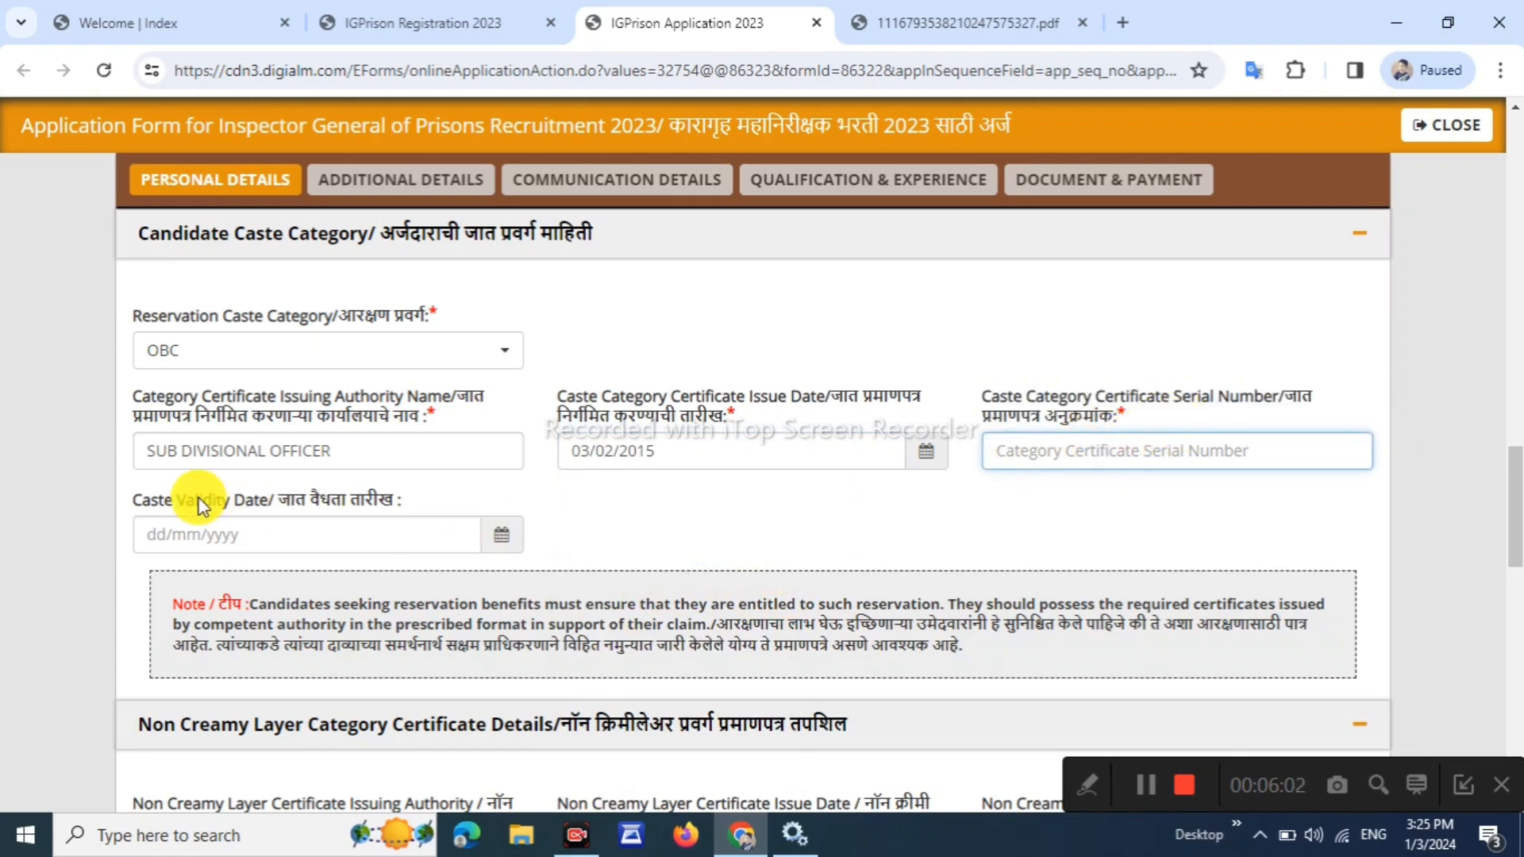
left_click_drag(127, 500, 270, 502)
left_click(729, 515)
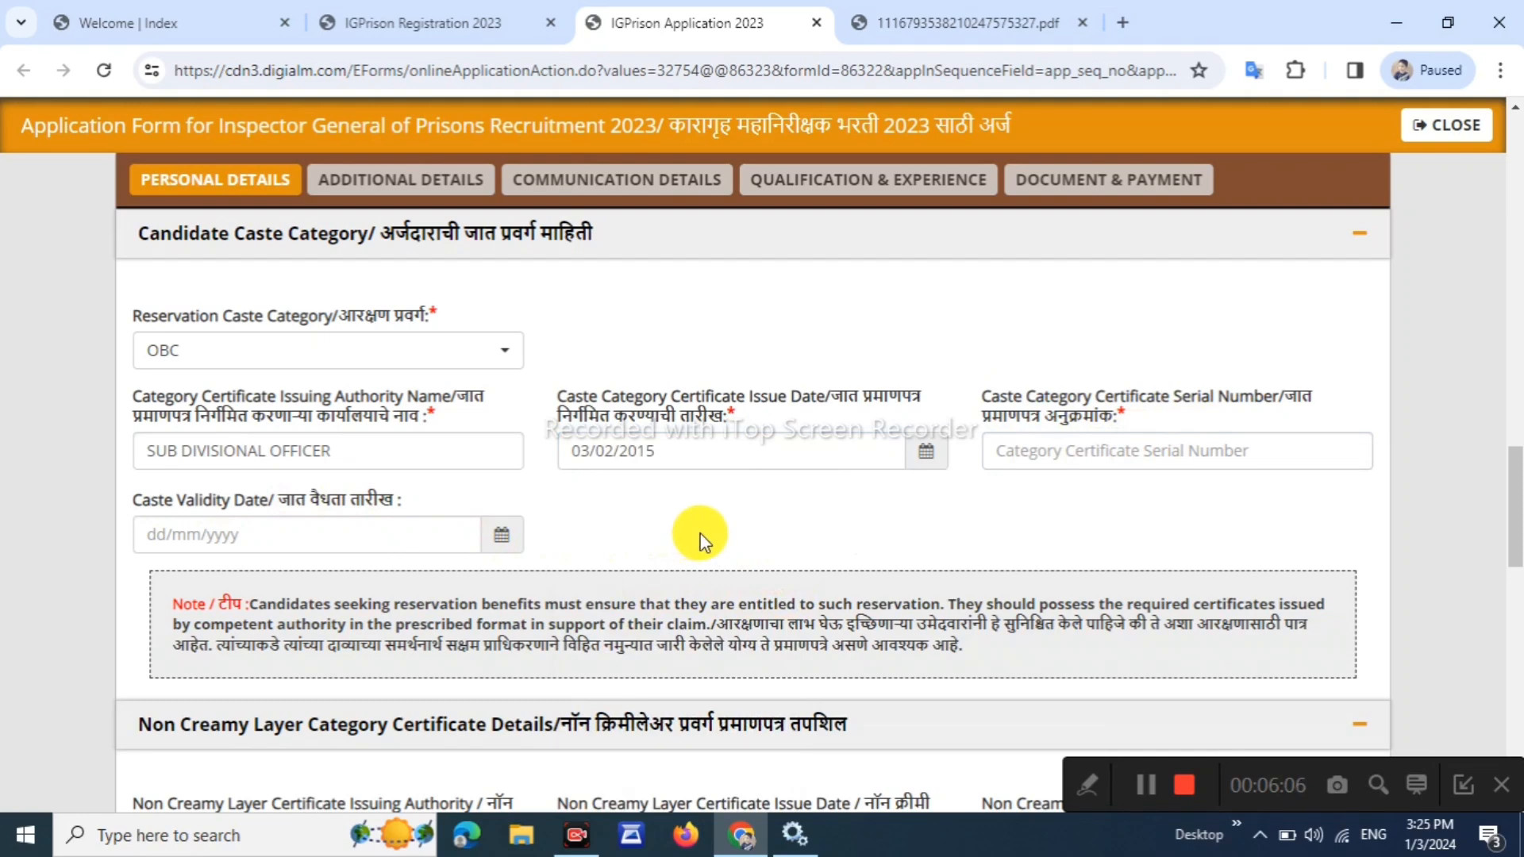
Enter TAHASILDAR as non-creamy layer issuing authority with issue date 04/12/2023
scroll(700, 534, "down", 5)
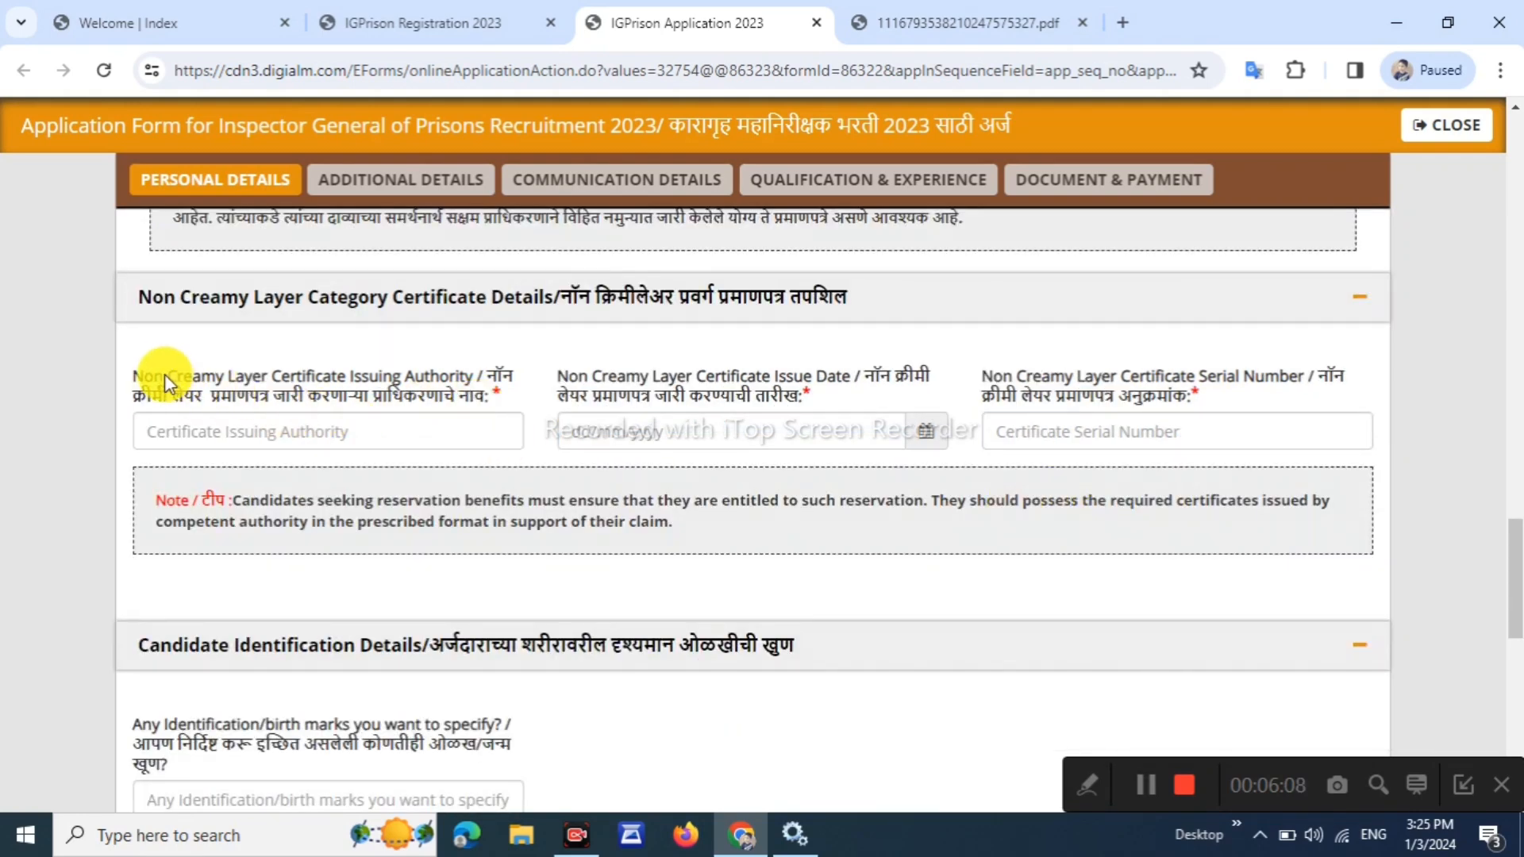
left_click_drag(141, 376, 422, 388)
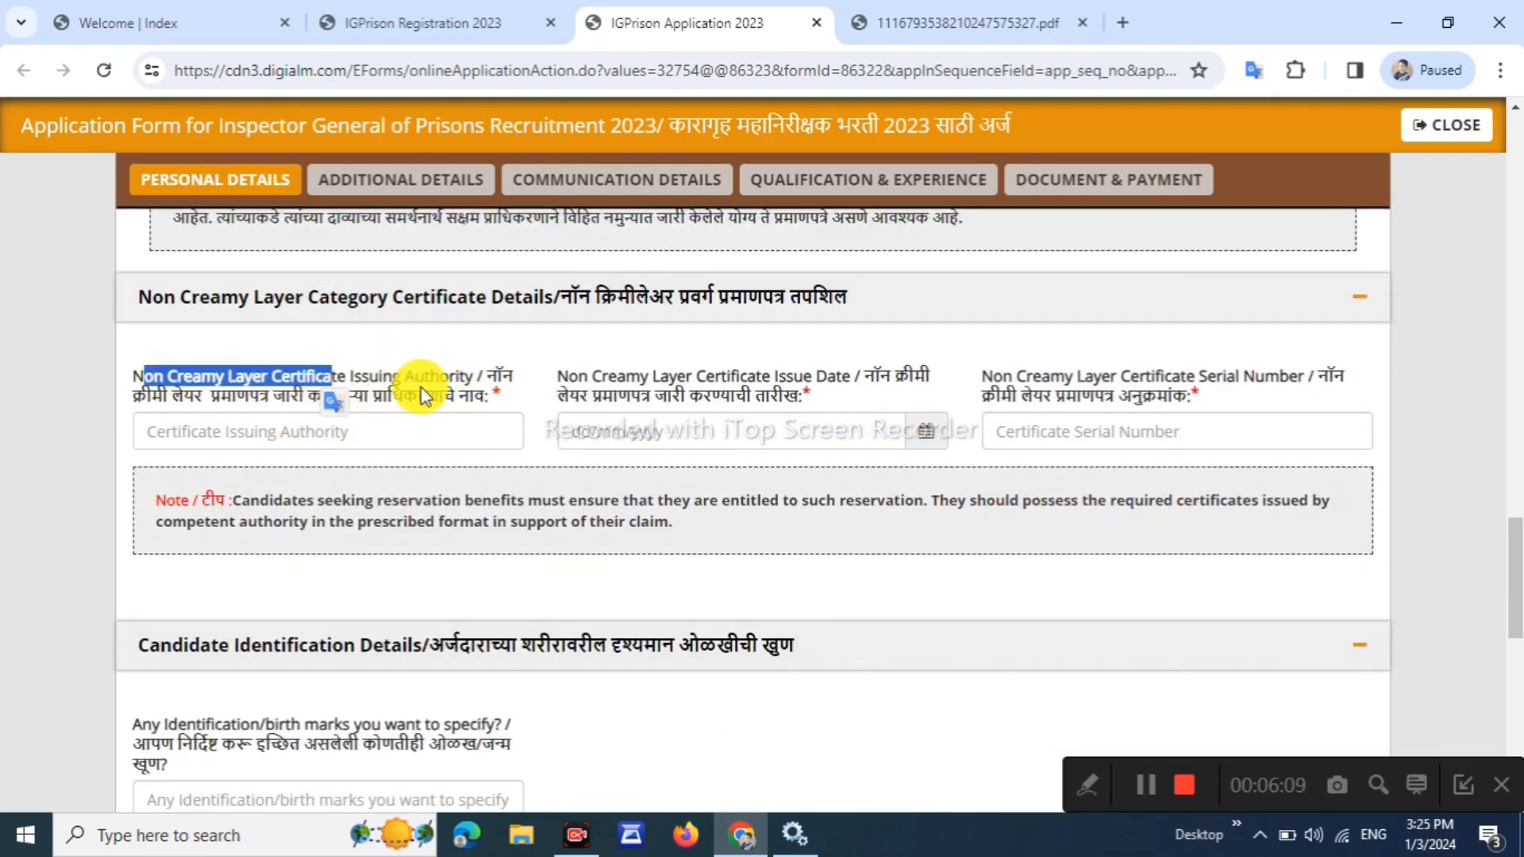
left_click(405, 432)
type("TAHASILDAR")
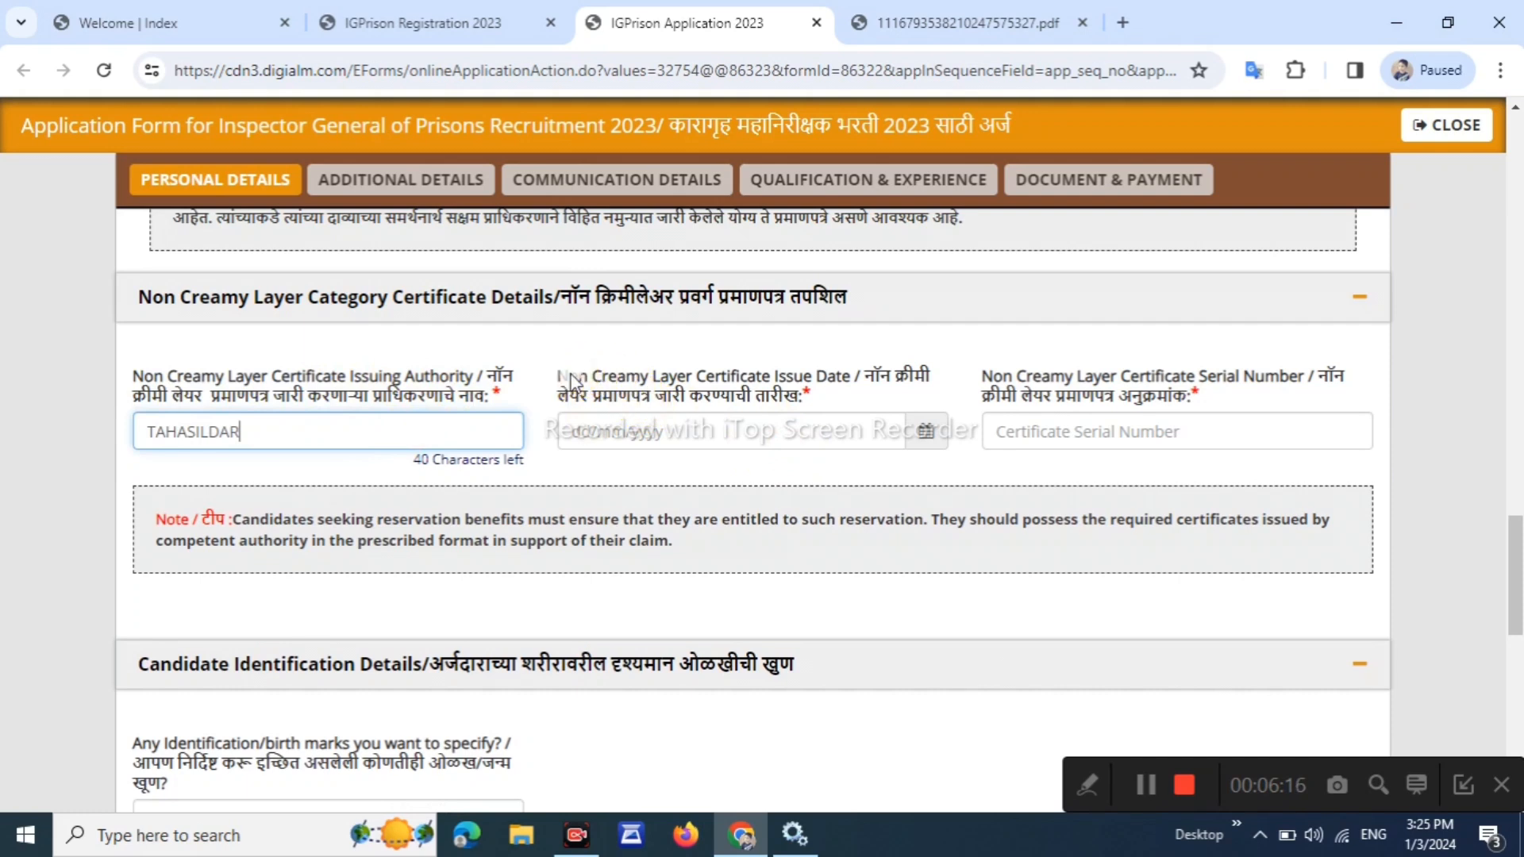
left_click_drag(569, 378, 726, 386)
left_click(921, 431)
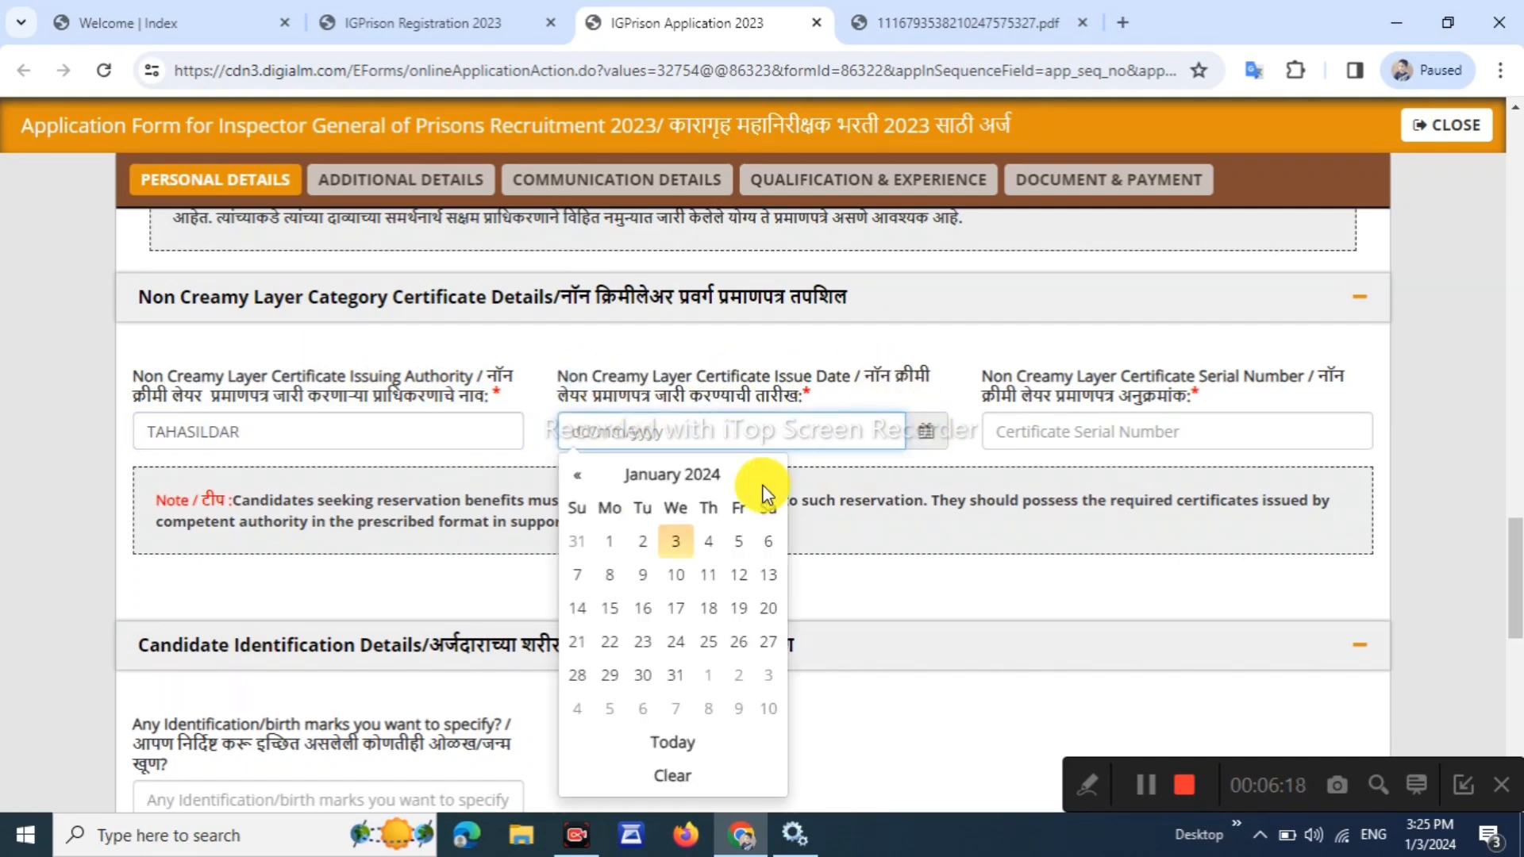
left_click(580, 481)
left_click(608, 576)
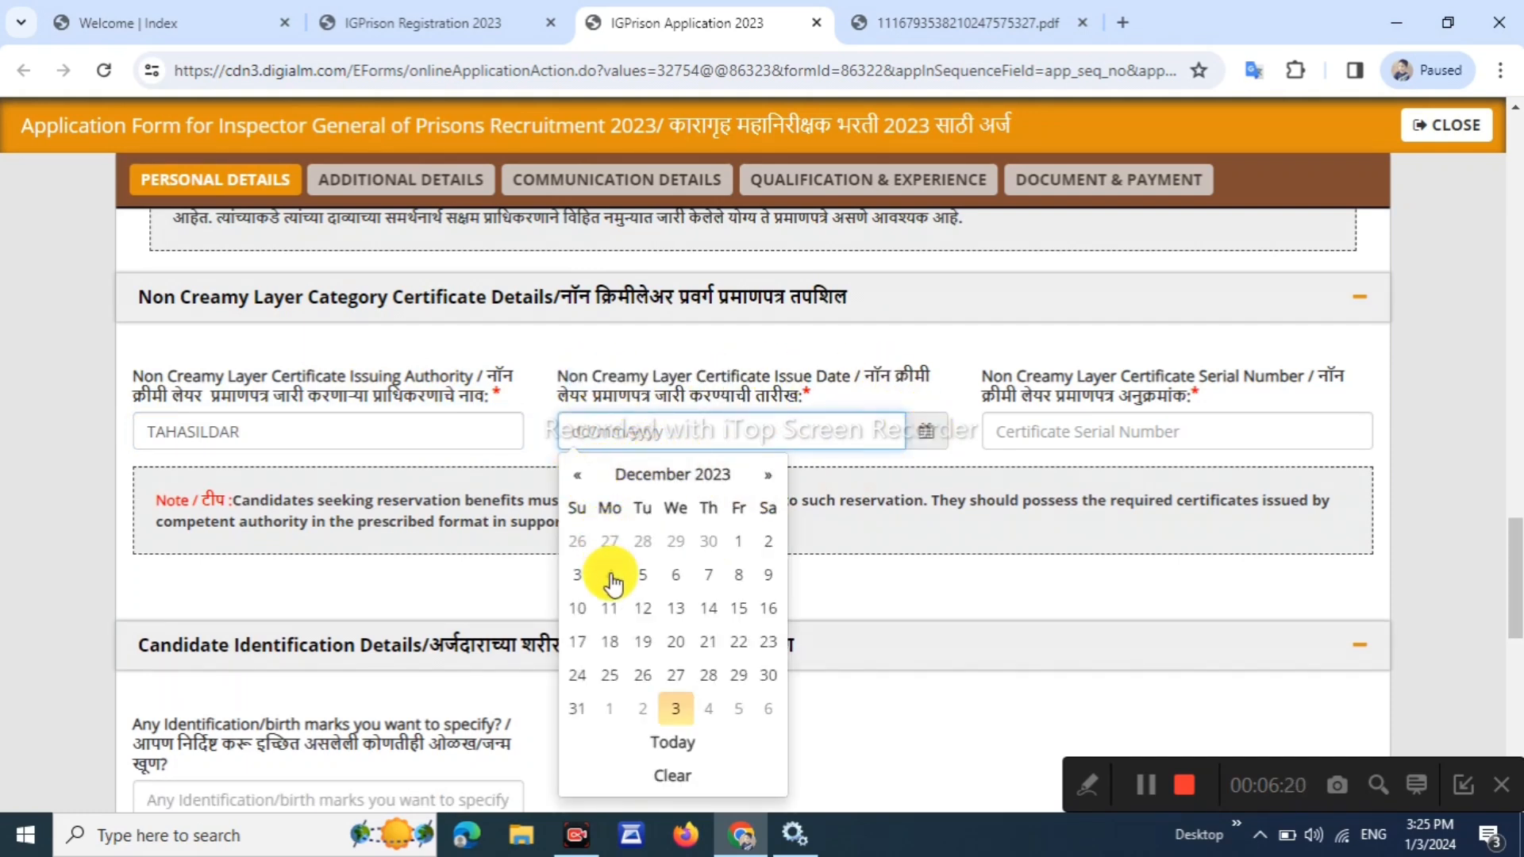
left_click(694, 431)
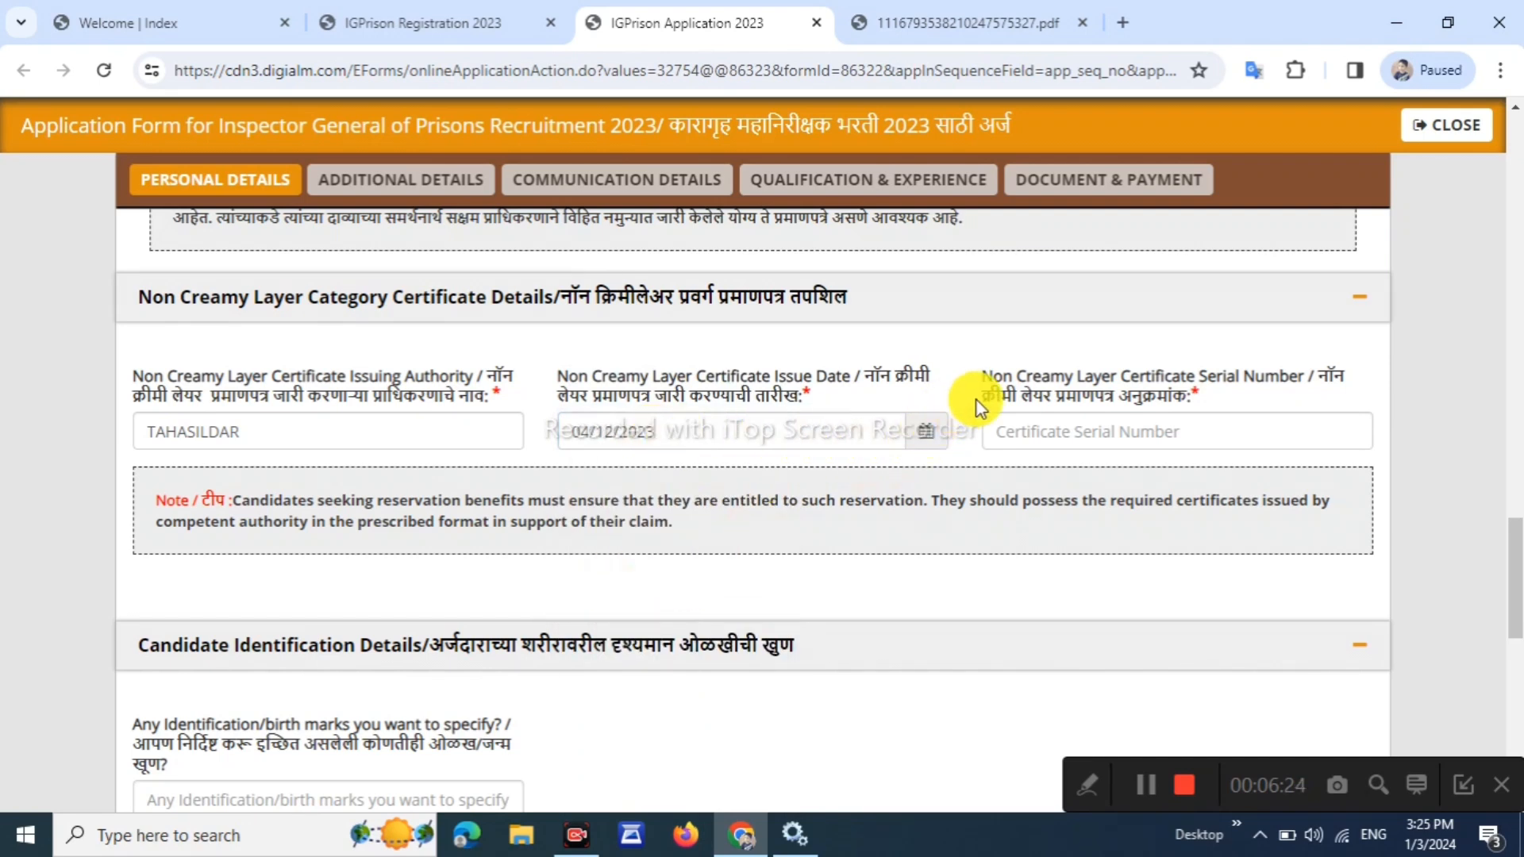
left_click_drag(983, 376, 1151, 388)
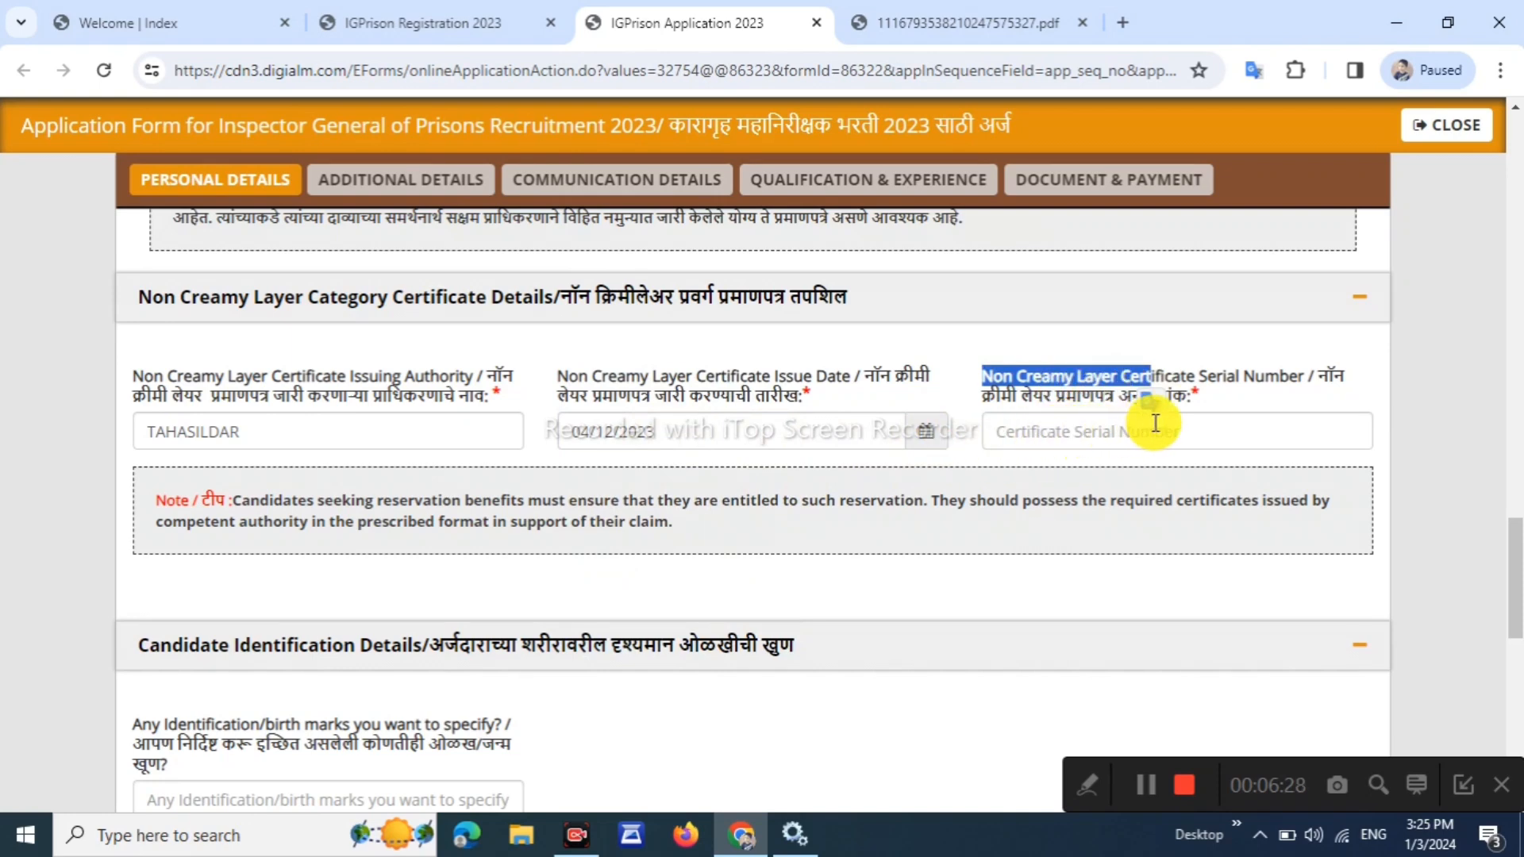
scroll(1155, 423, "down", 4)
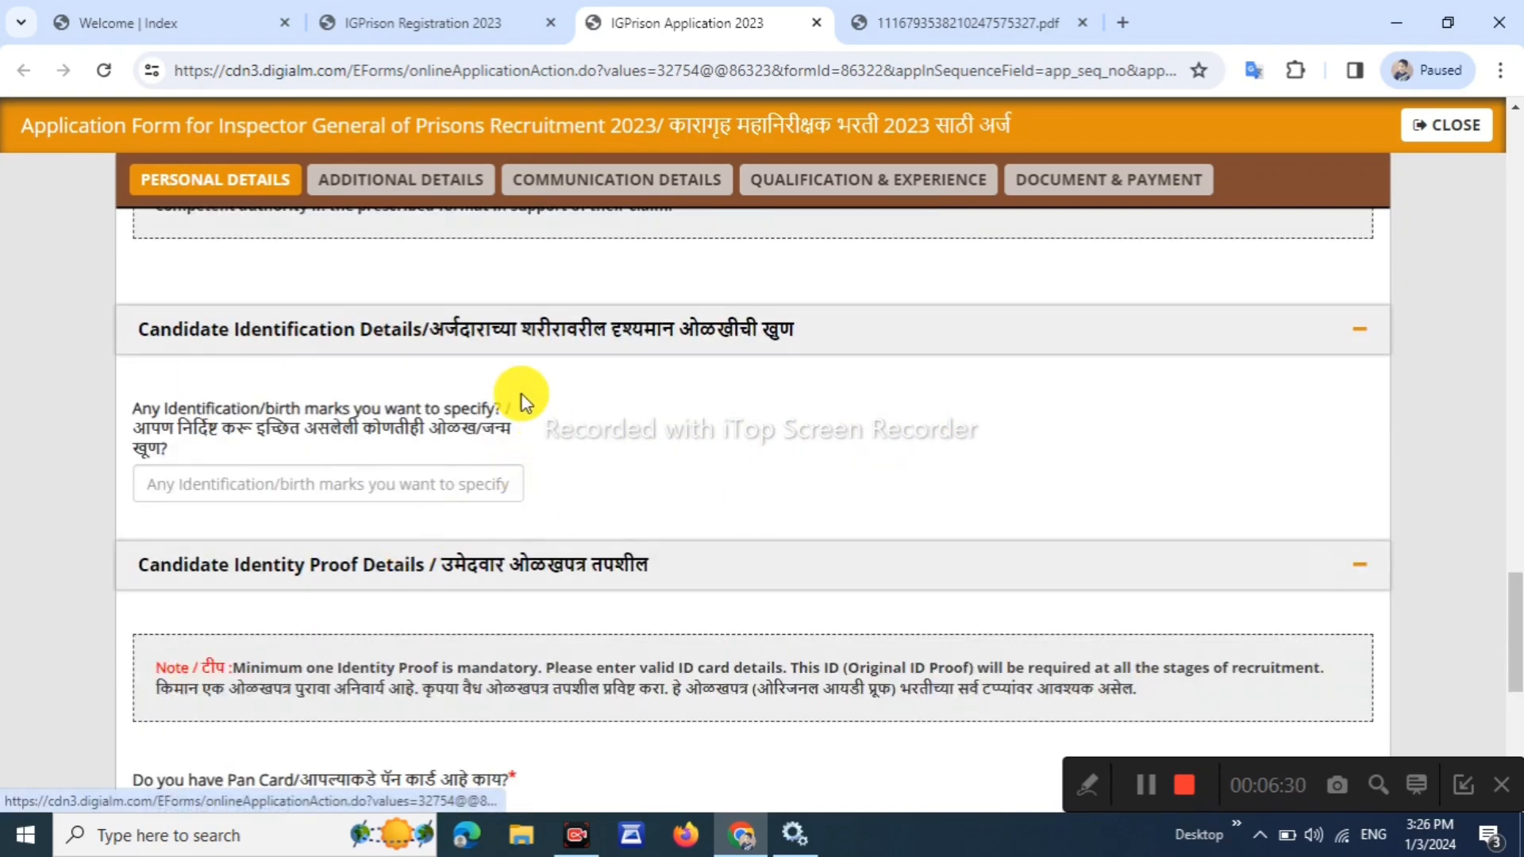
Enter MOLE ON FACE as the identification mark
scroll(354, 346, "down", 1)
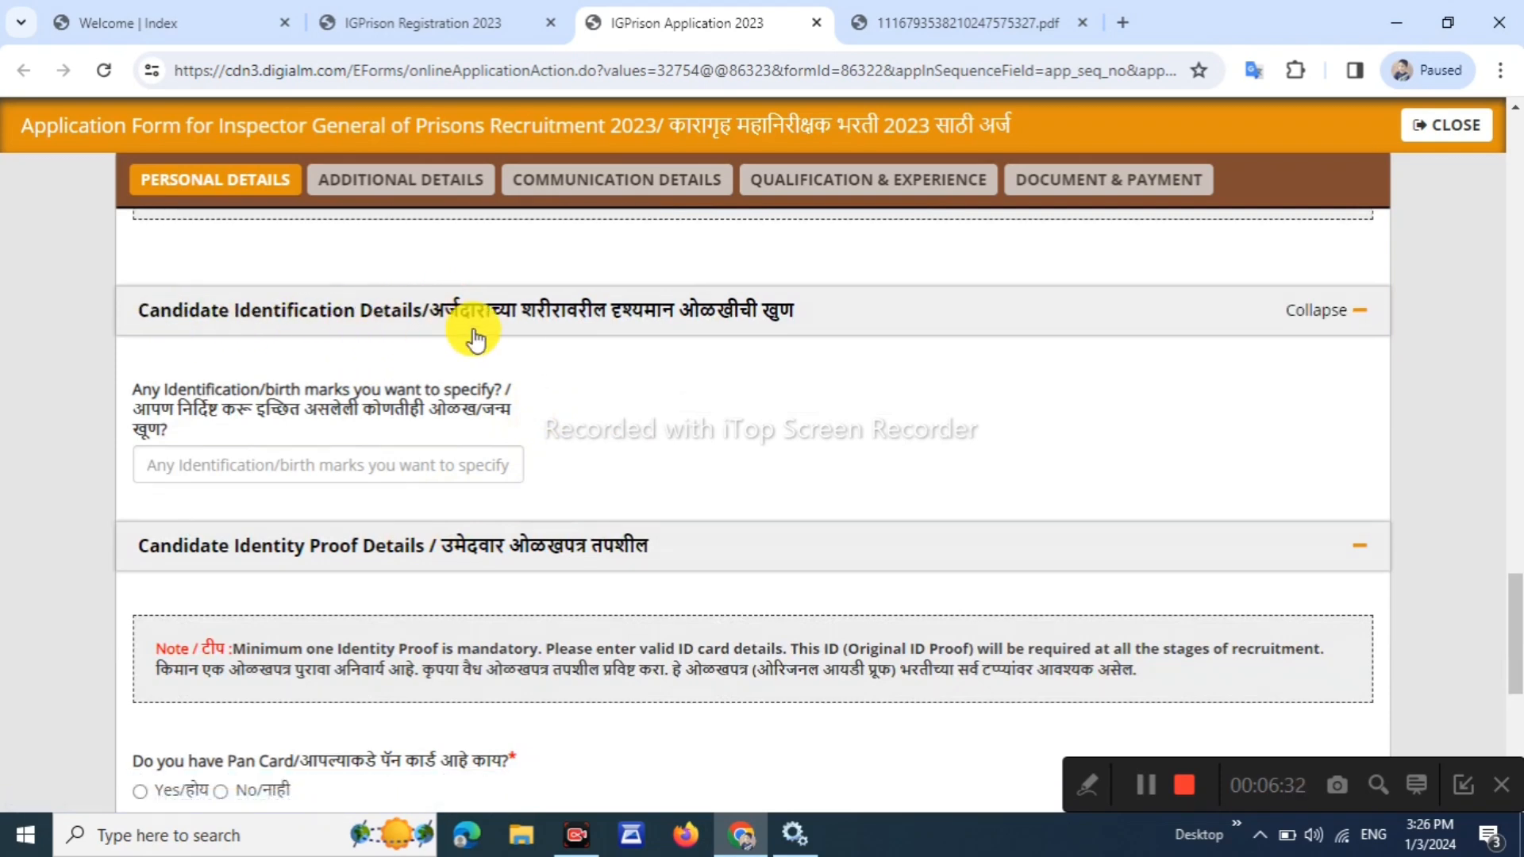
left_click(406, 467)
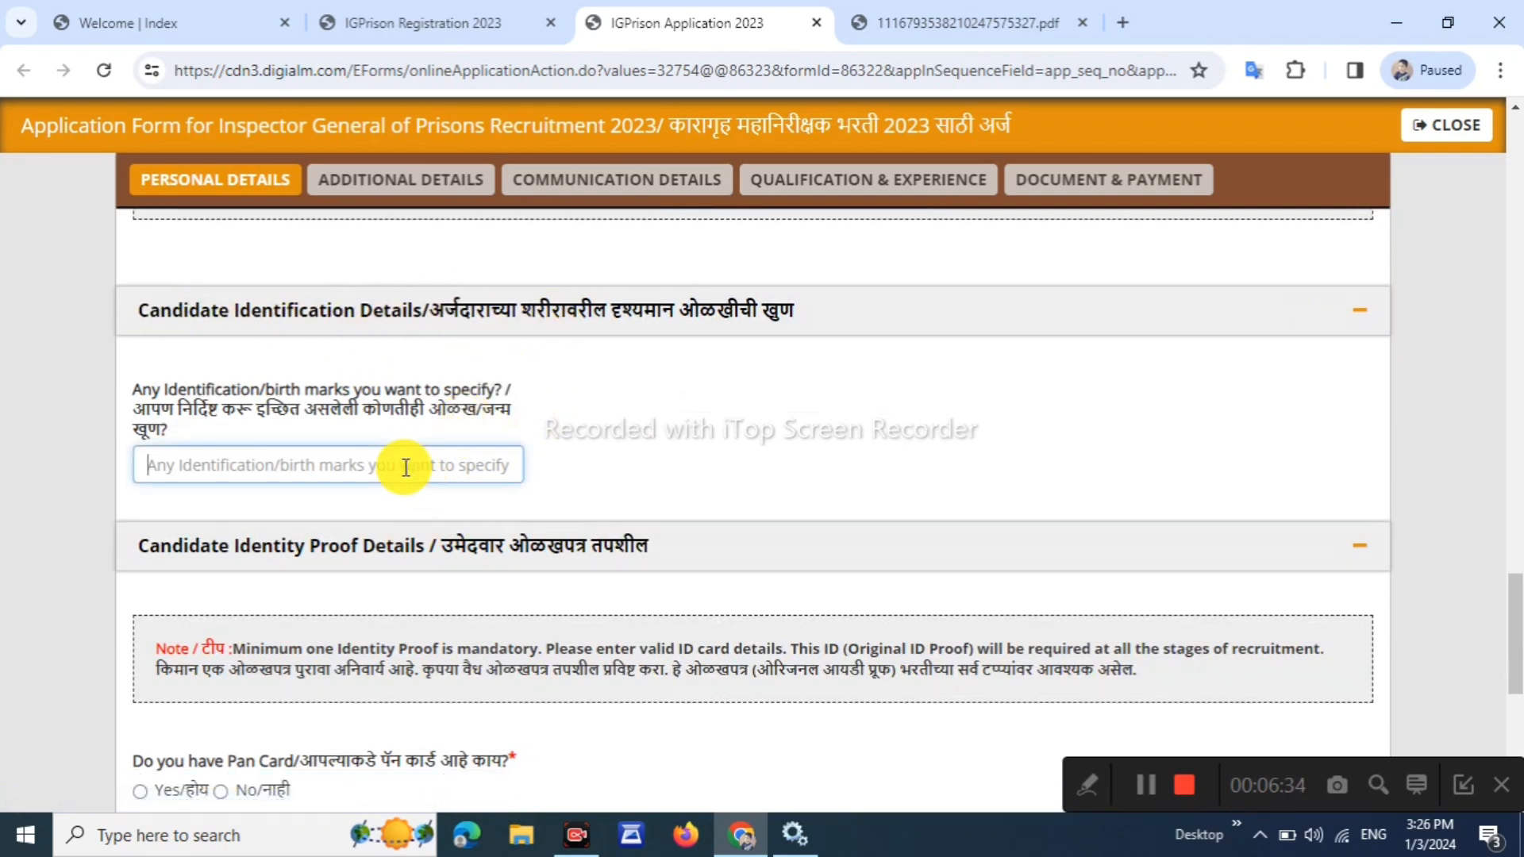
type("MOLE ON FACE")
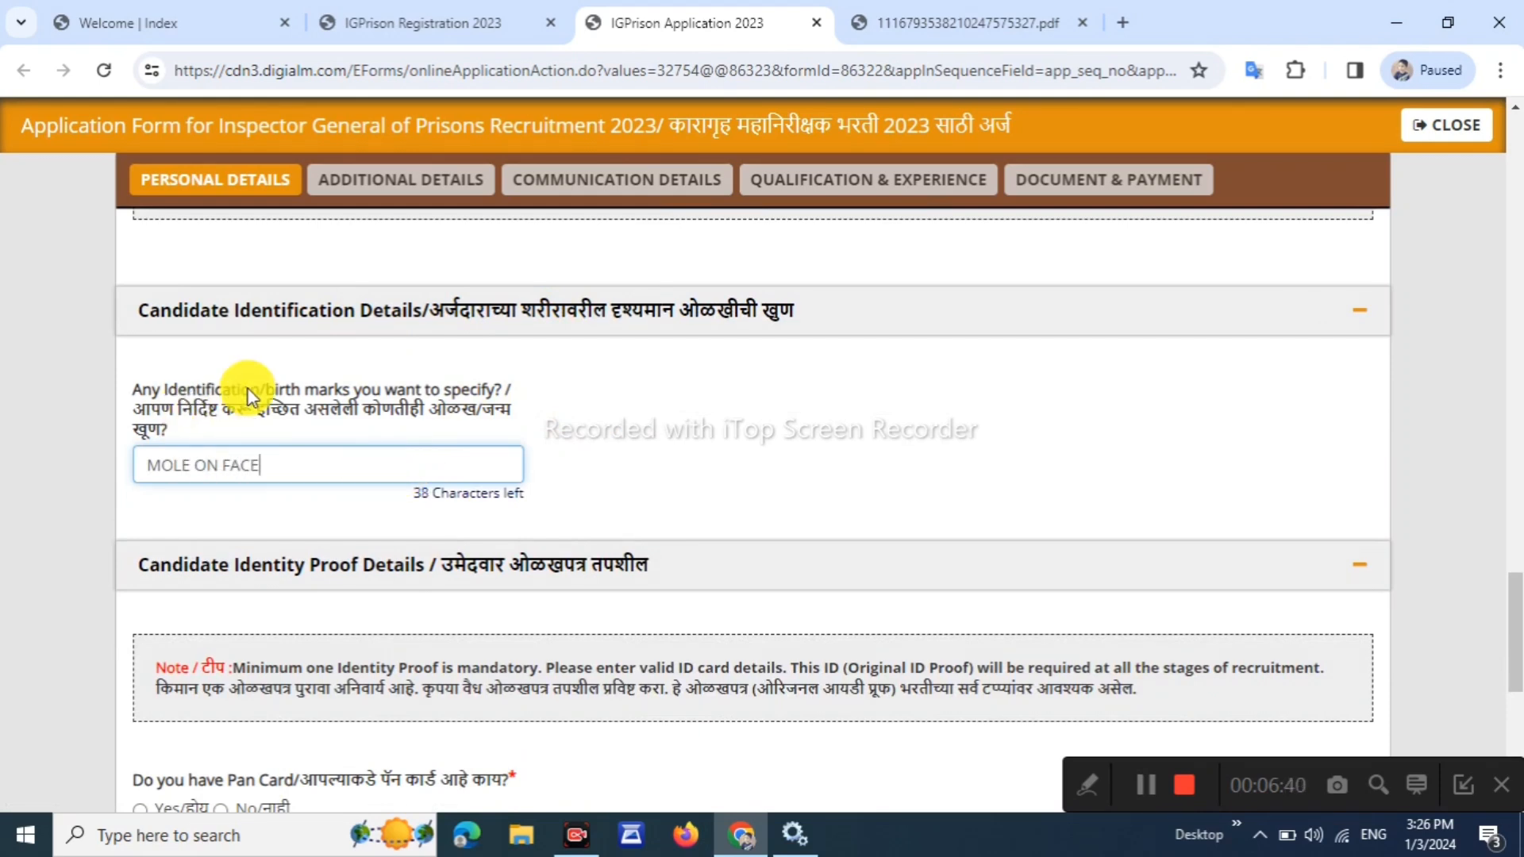
scroll(310, 492, "down", 5)
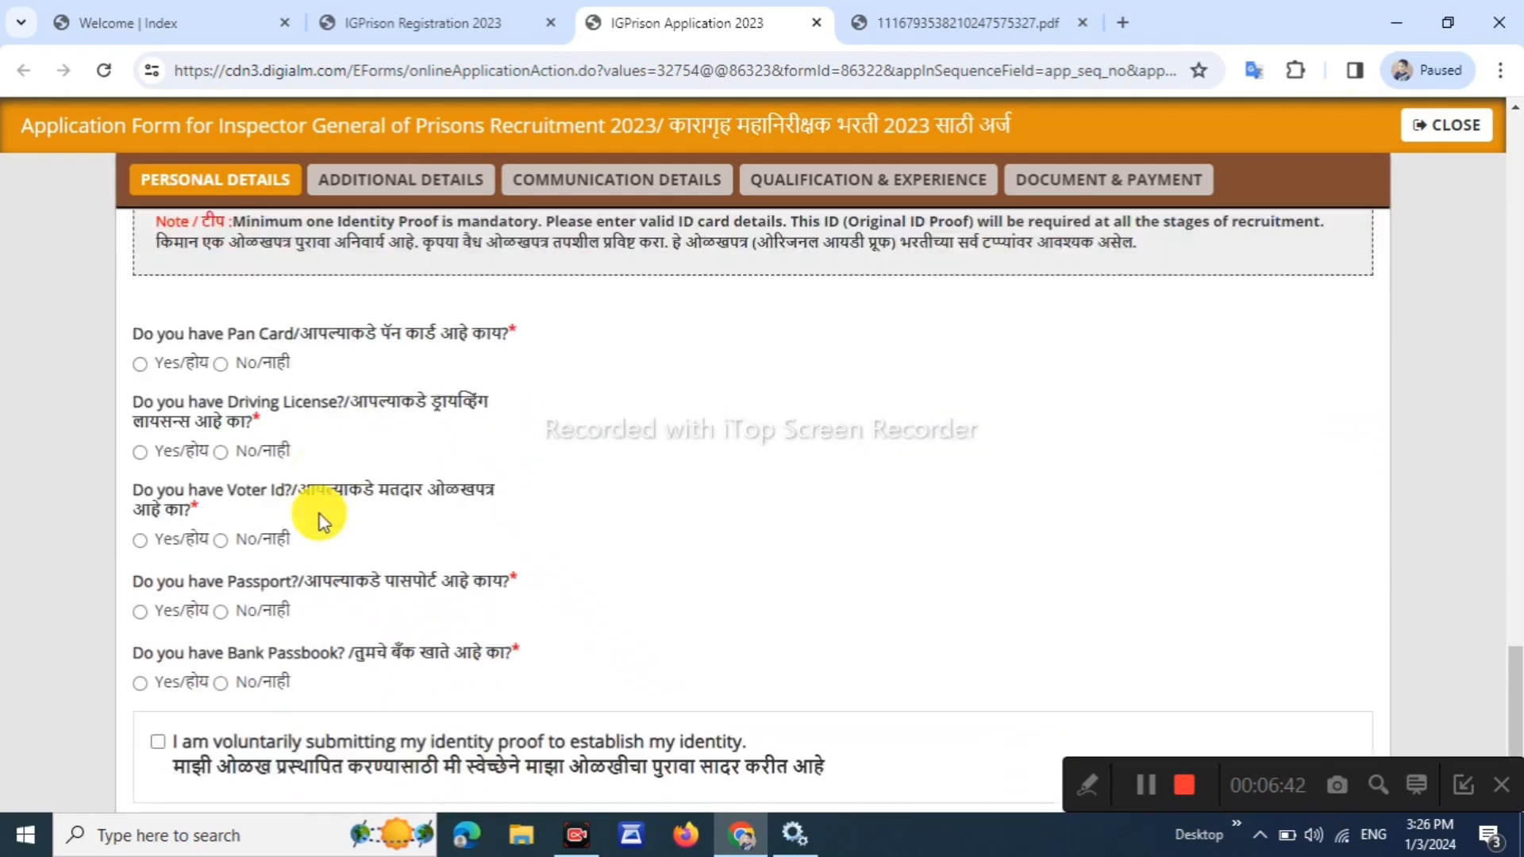
scroll(219, 405, "down", 1)
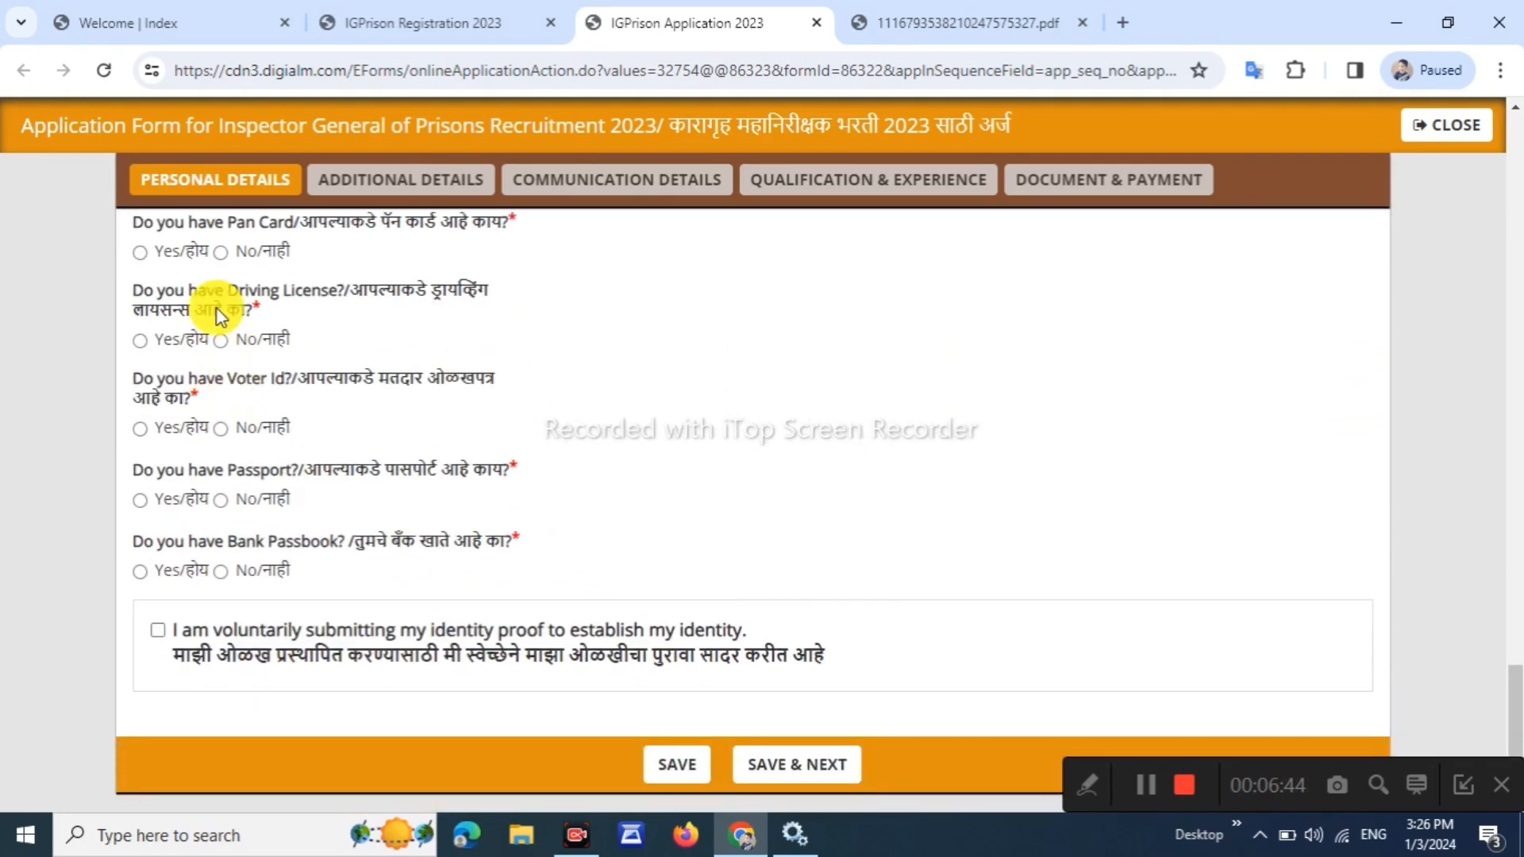
Answer Yes for PAN card and No for driving licence, voter ID, passport and bank passbook
left_click(369, 270)
left_click(140, 253)
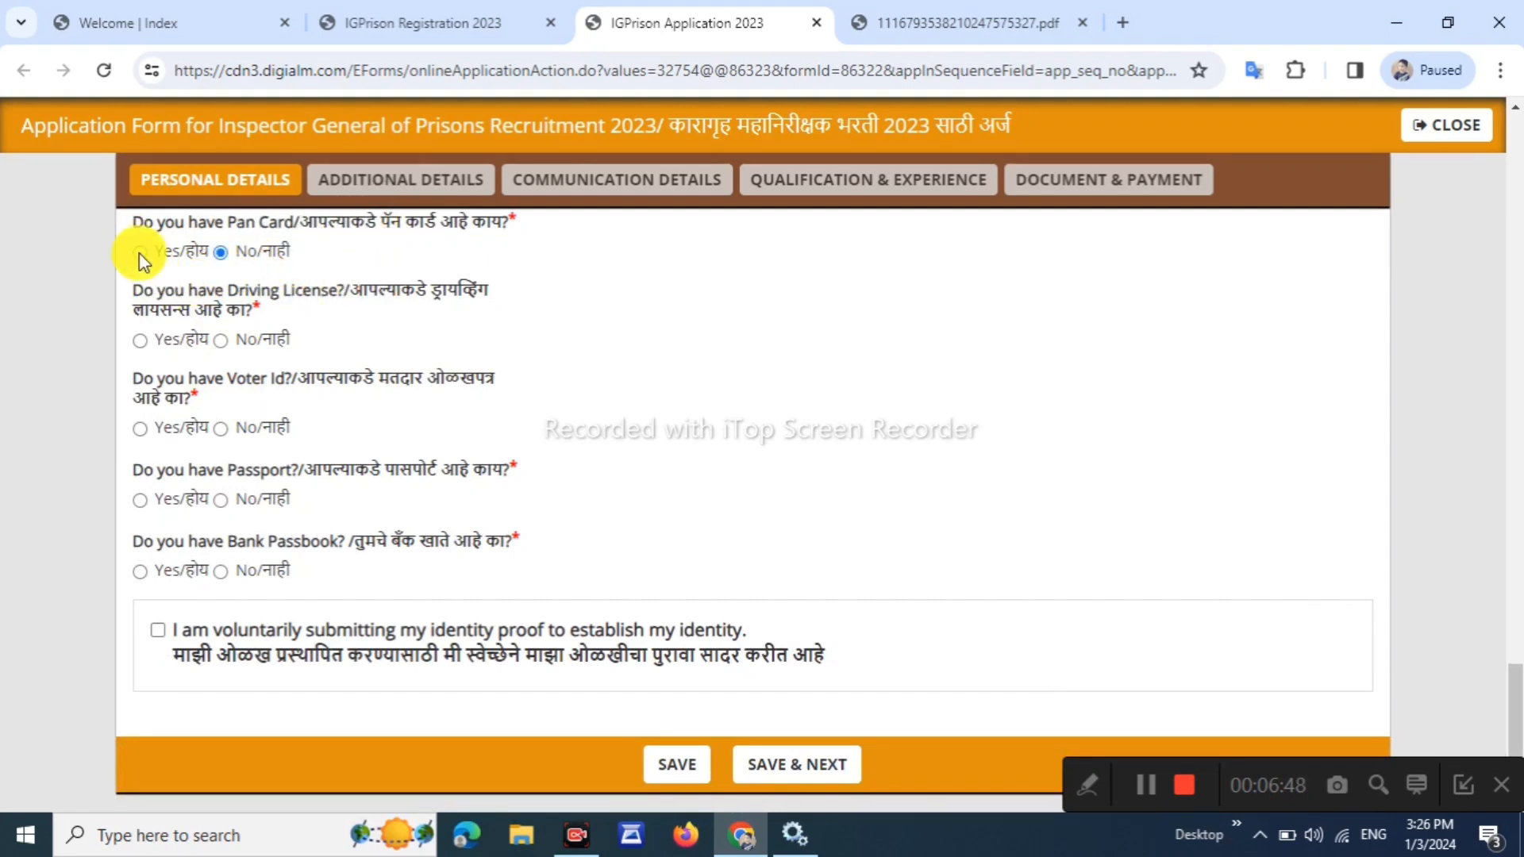
left_click(141, 251)
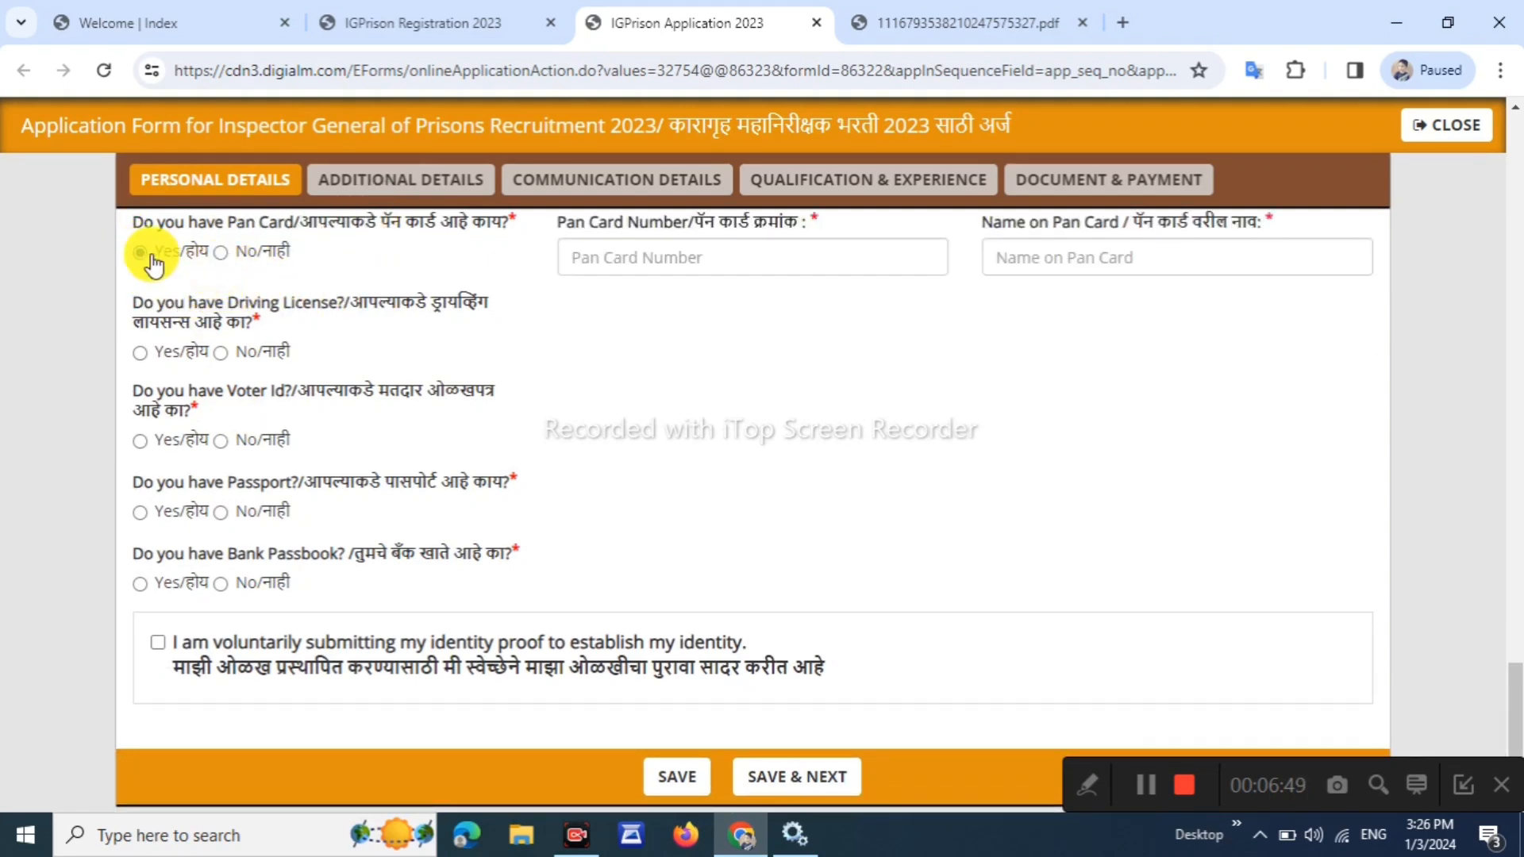
double_click(232, 304)
left_click_drag(197, 391, 324, 392)
left_click_drag(194, 485, 278, 556)
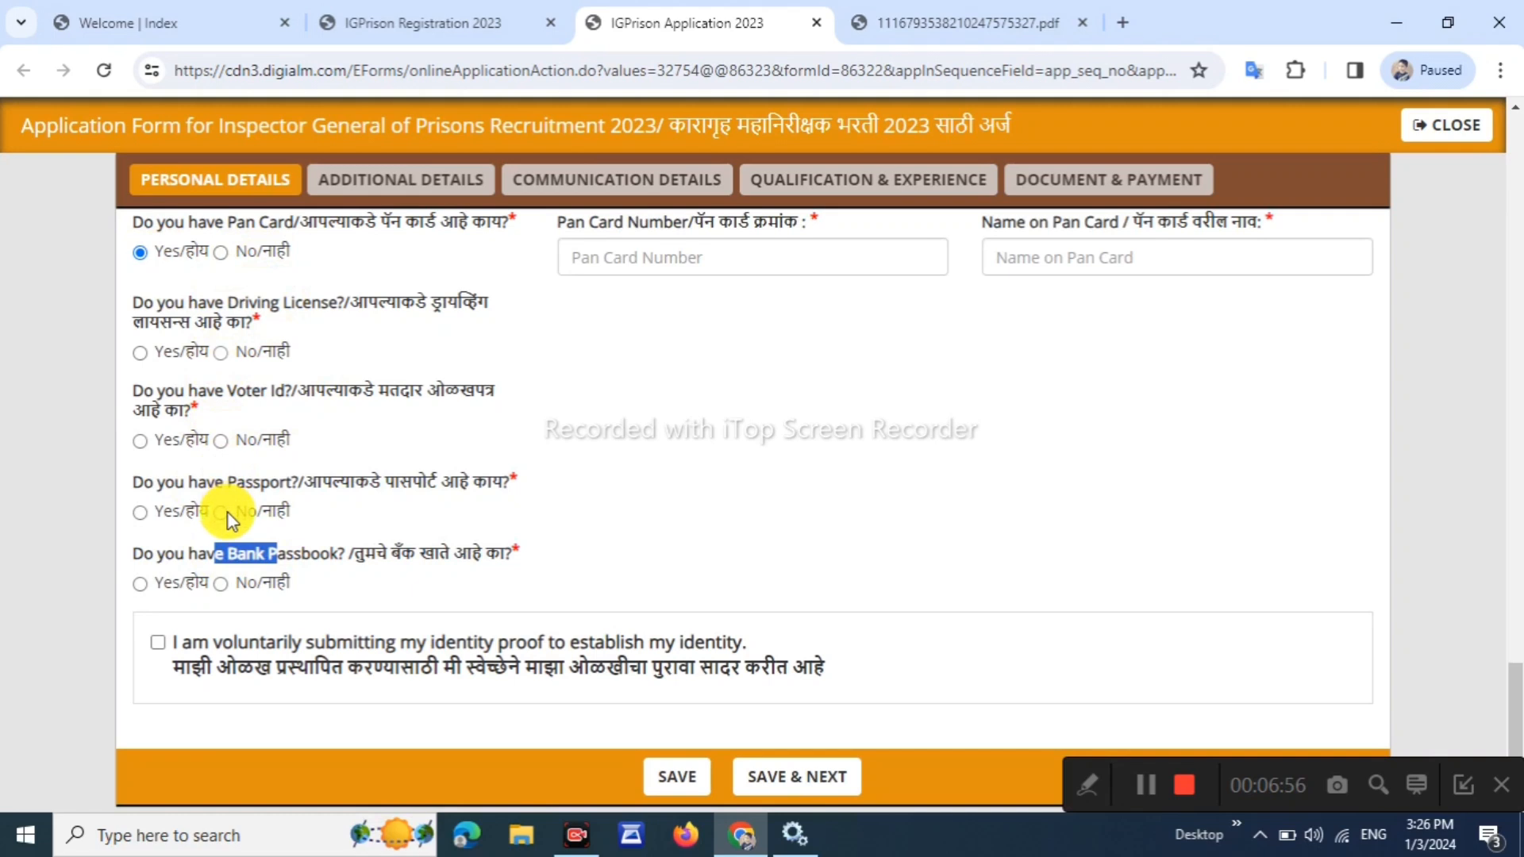
left_click(221, 585)
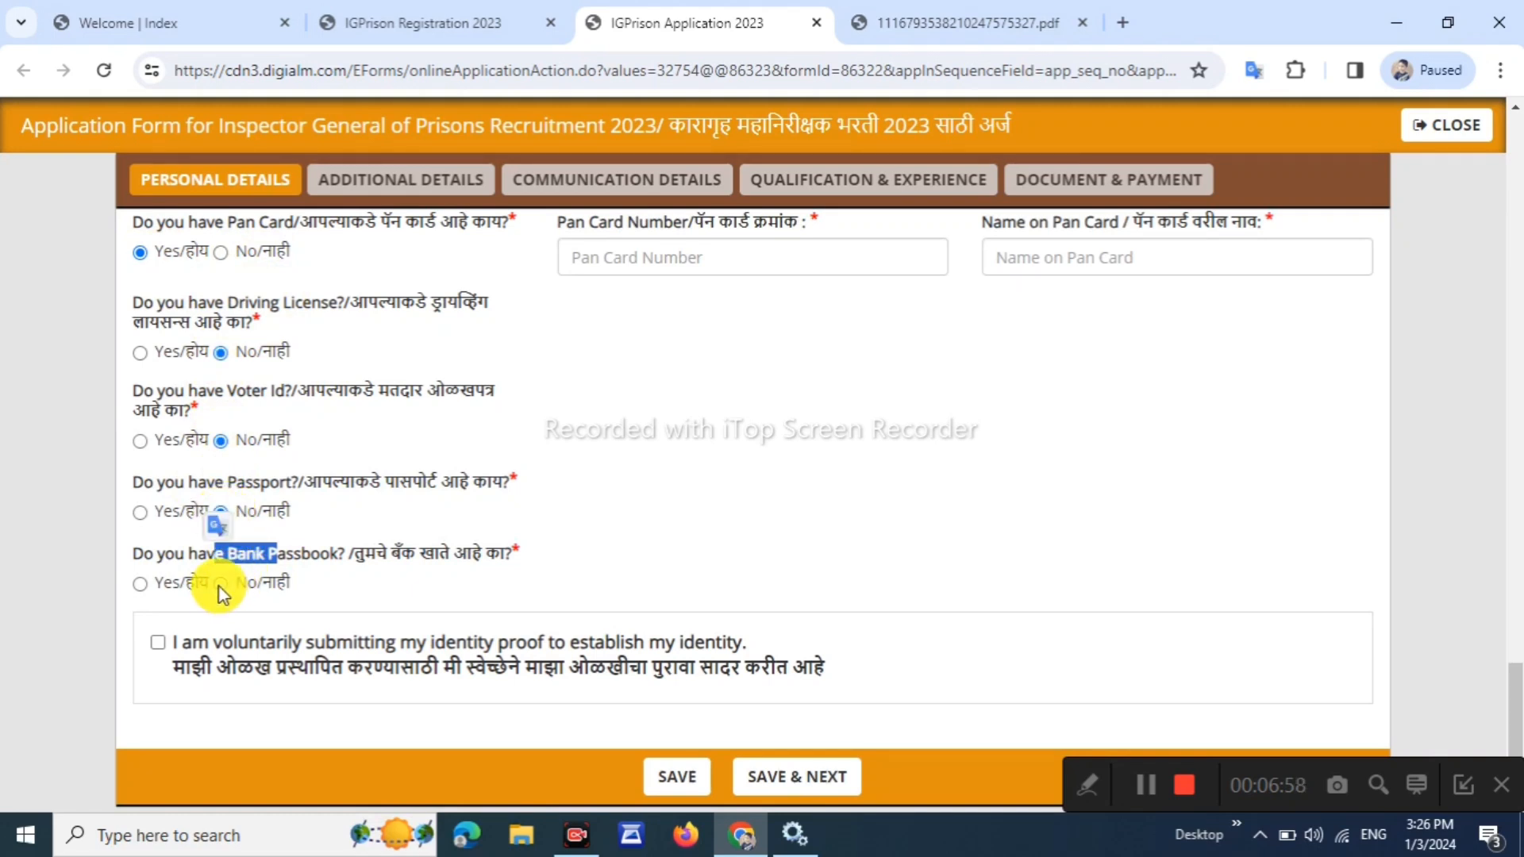
left_click(642, 325)
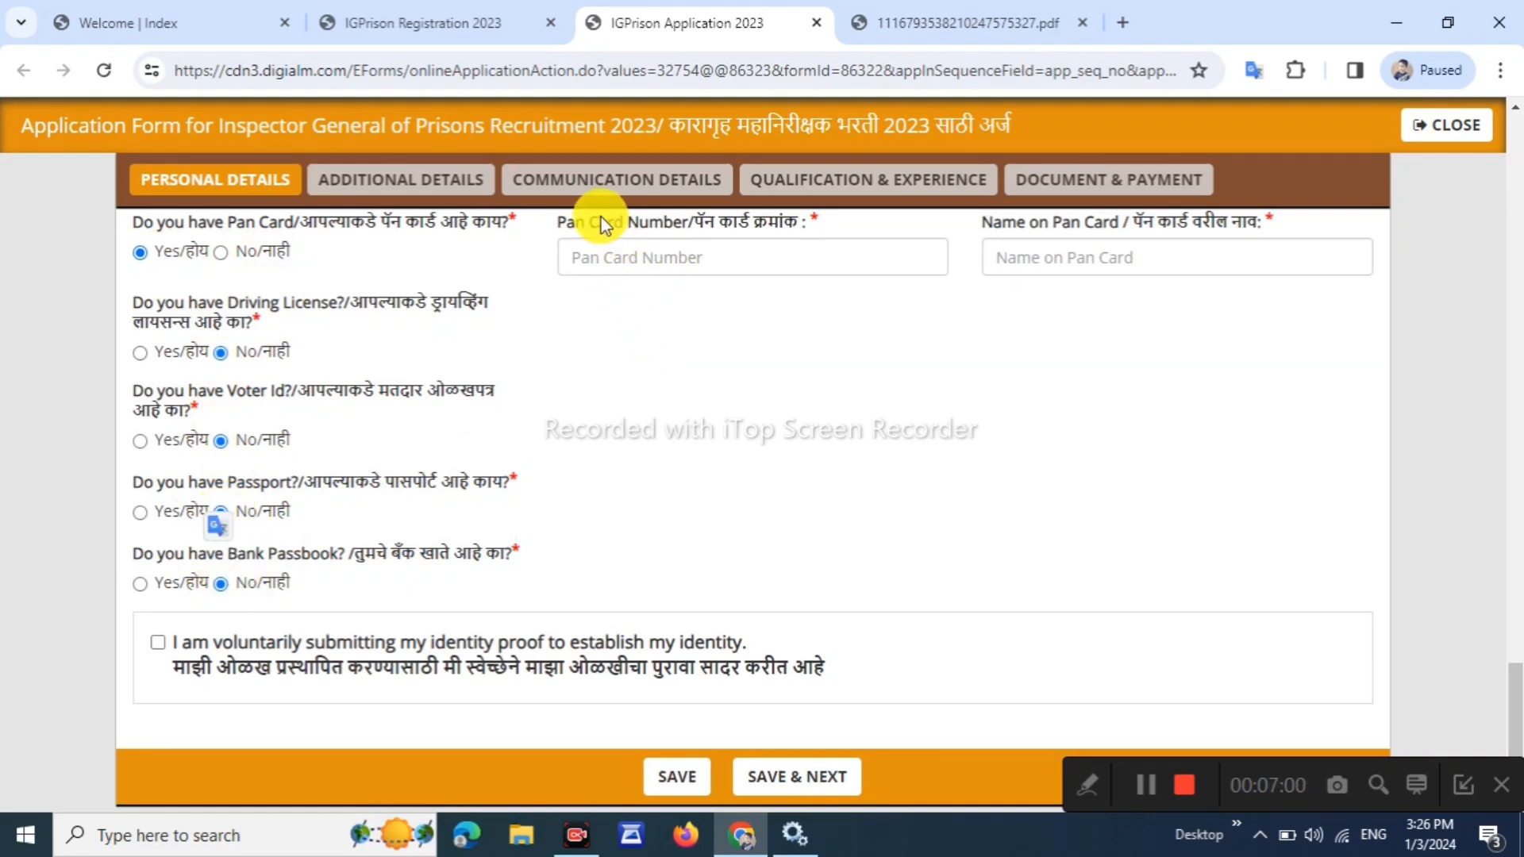
left_click(706, 322)
Fill in the cardholder's full name in Name on Pan Card
left_click_drag(993, 227, 1119, 226)
left_click(1069, 313)
left_click(1071, 275)
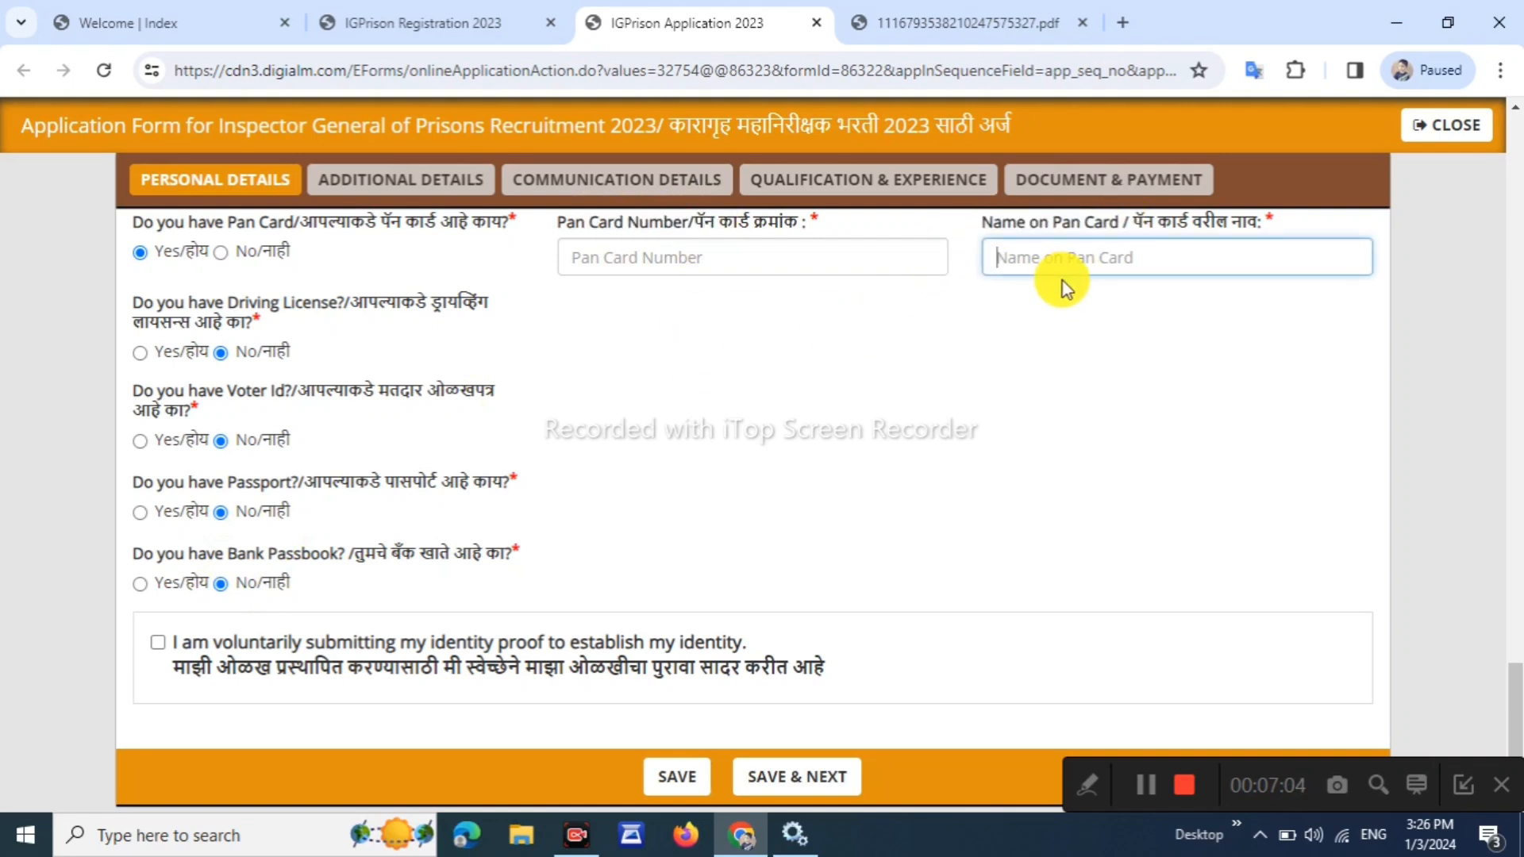
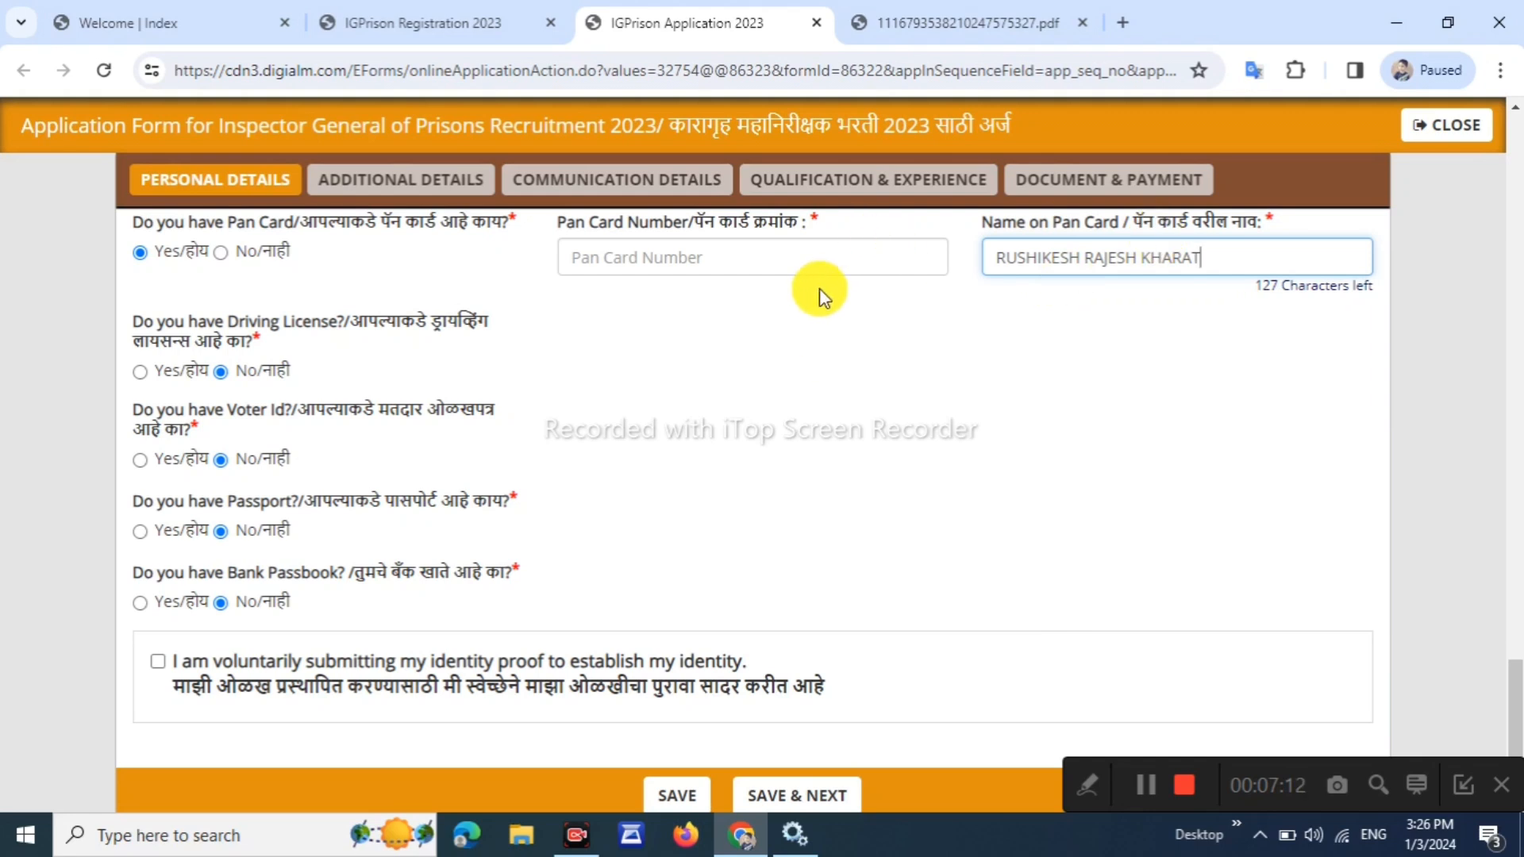
scroll(393, 544, "down", 1)
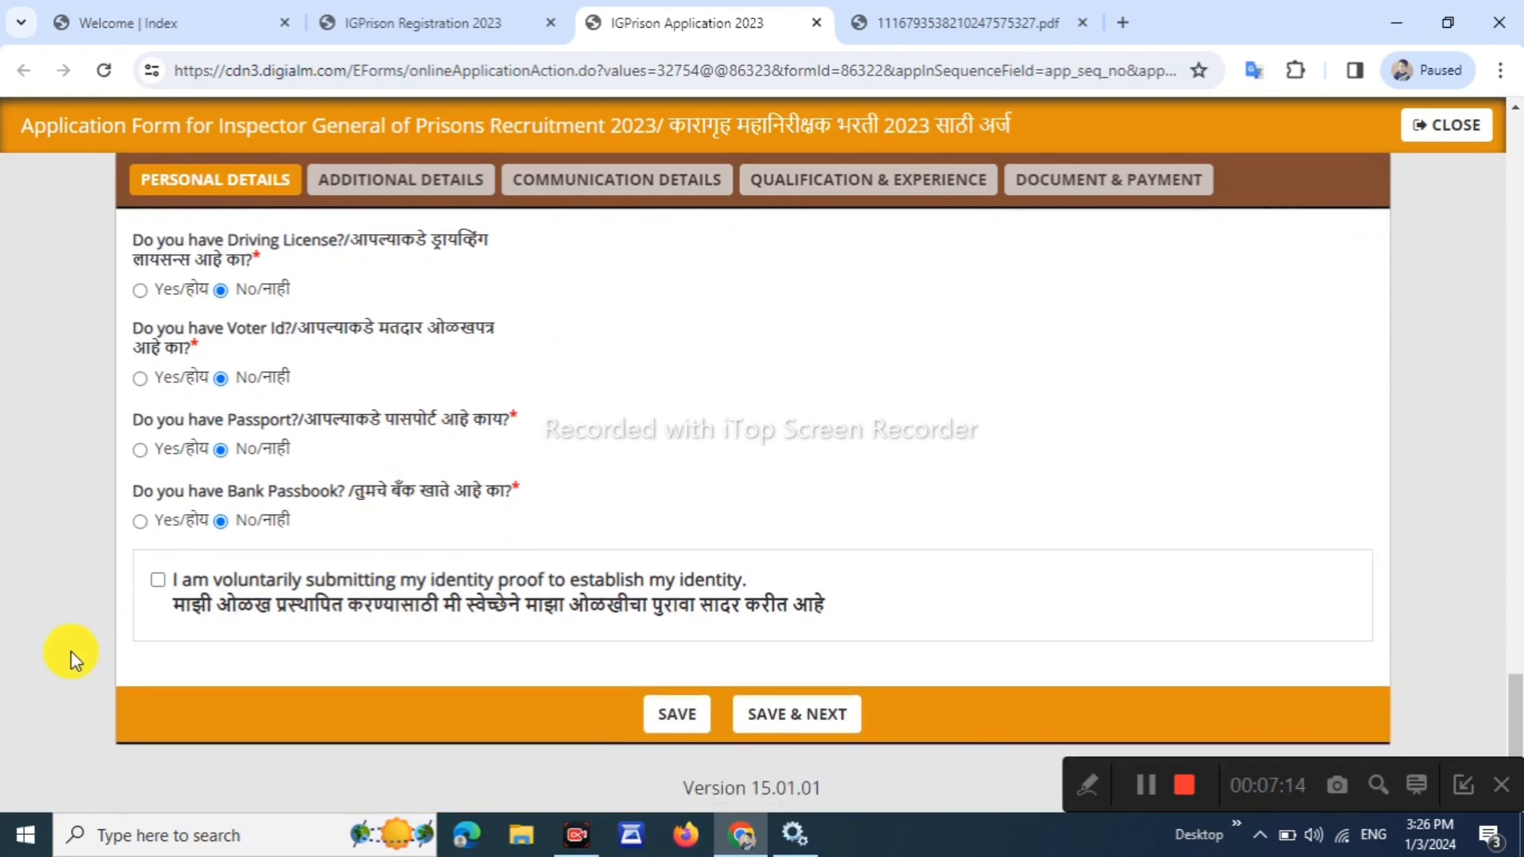
Tick the identity-proof declaration, save Personal Details, then use SAVE & NEXT to reach Additional Details
left_click(158, 581)
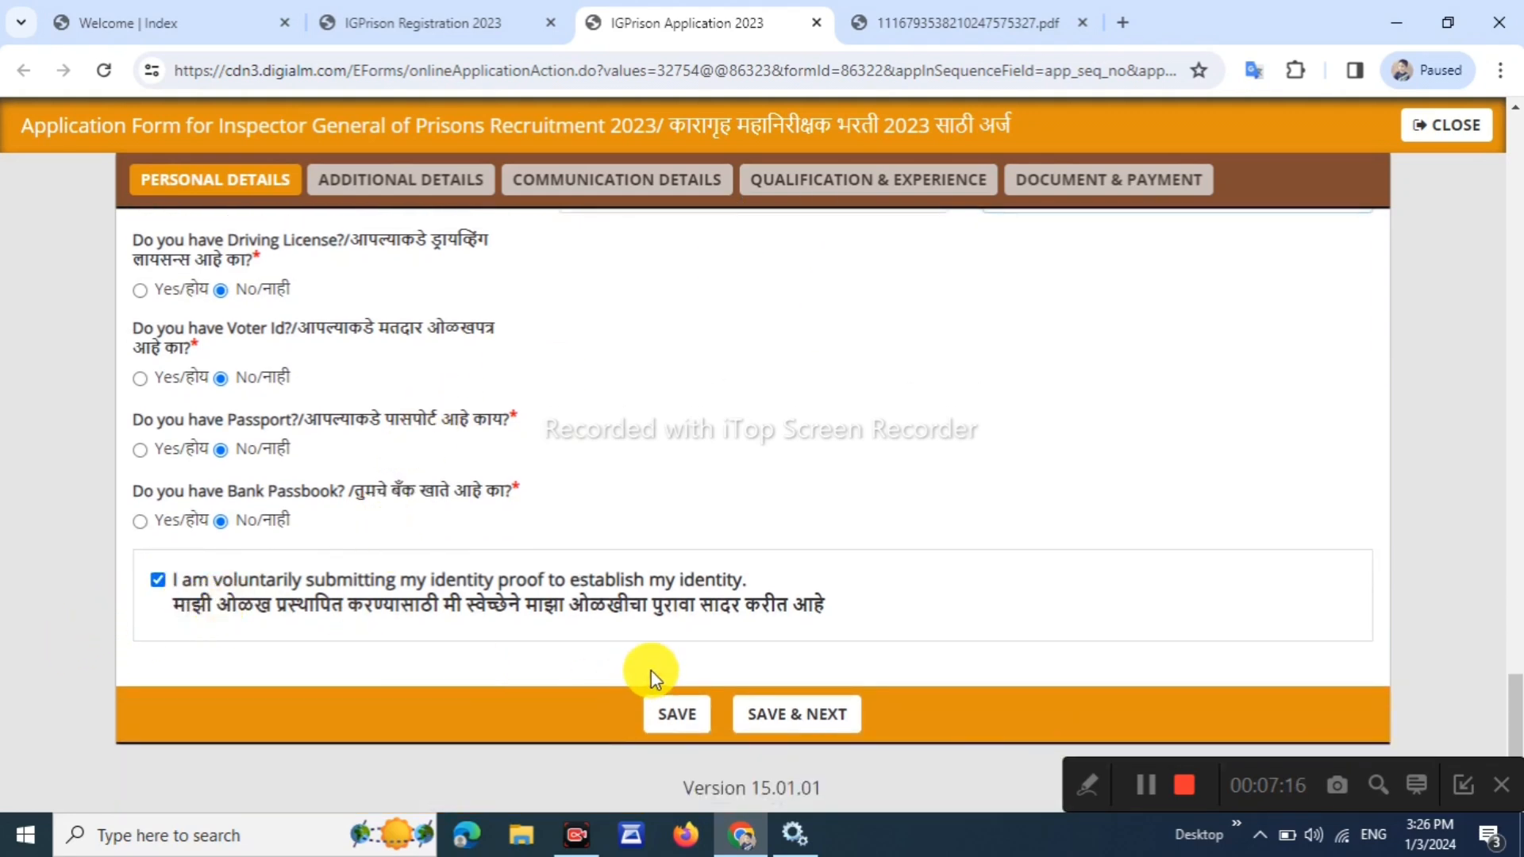
left_click(675, 724)
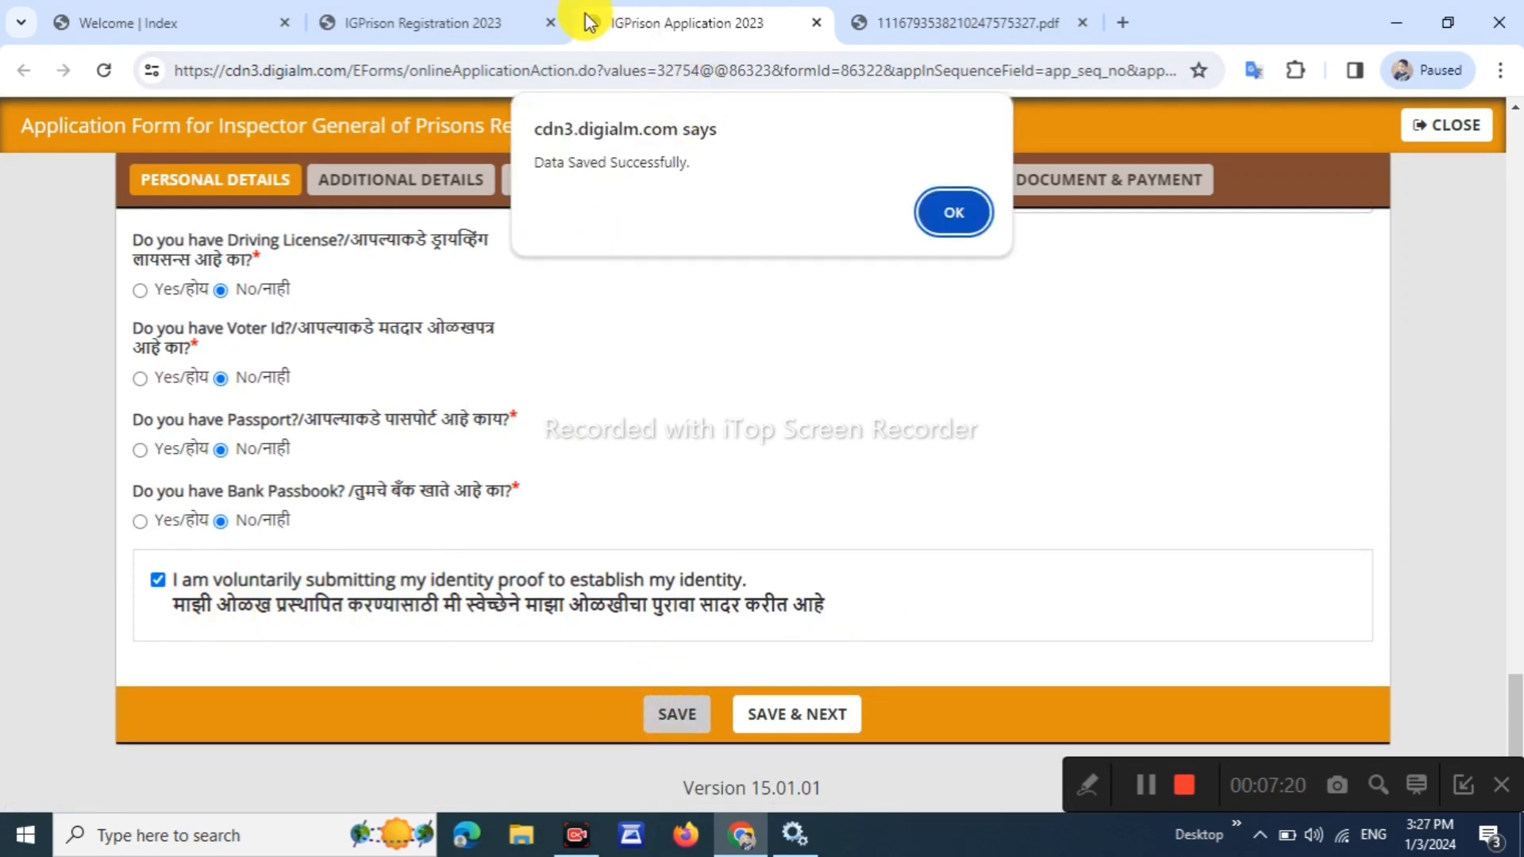
left_click_drag(536, 163, 649, 163)
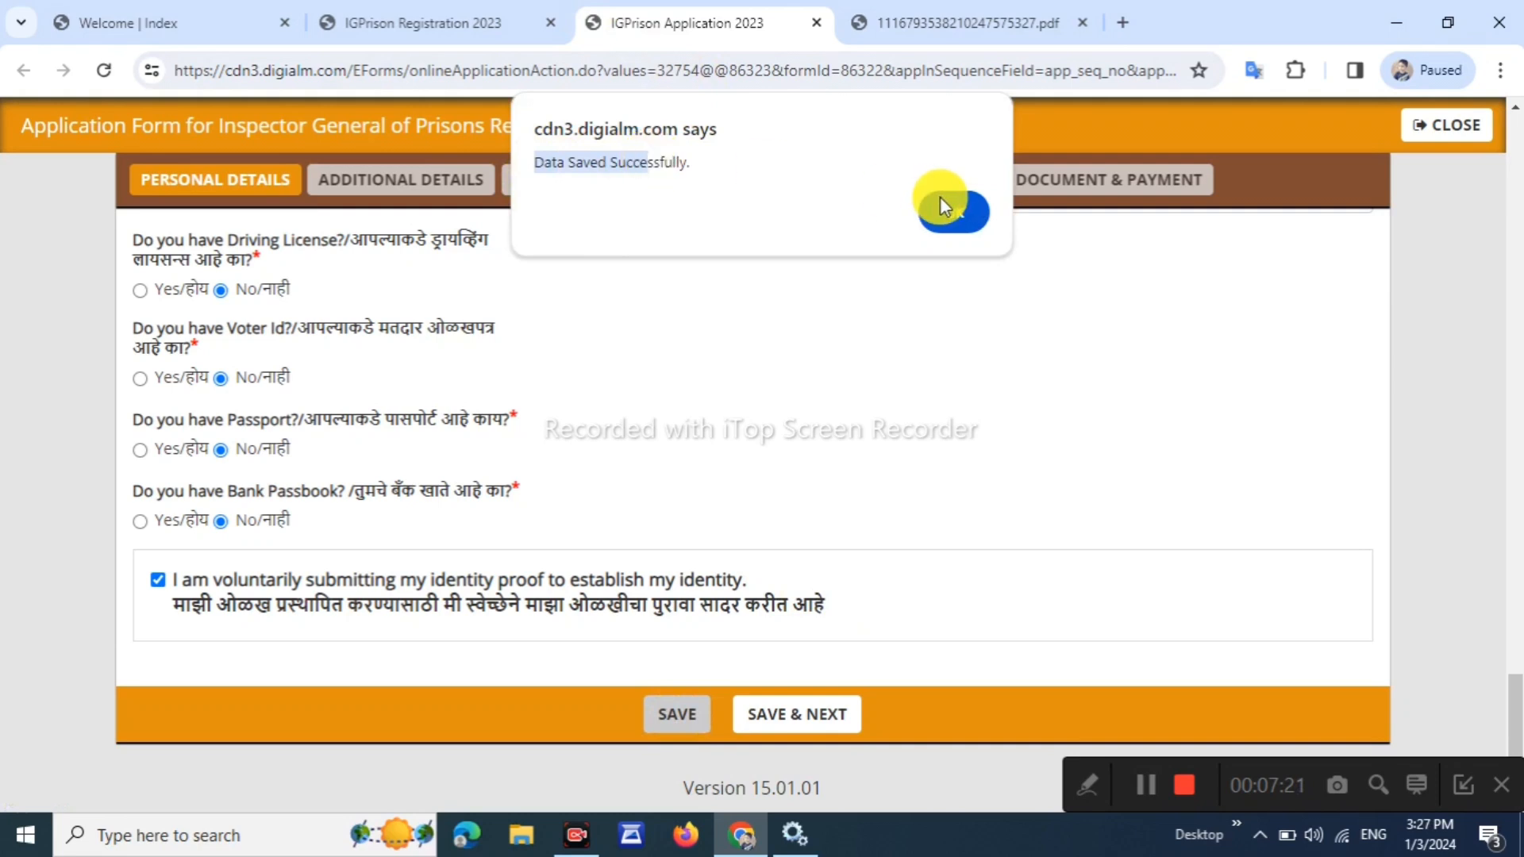
left_click(969, 226)
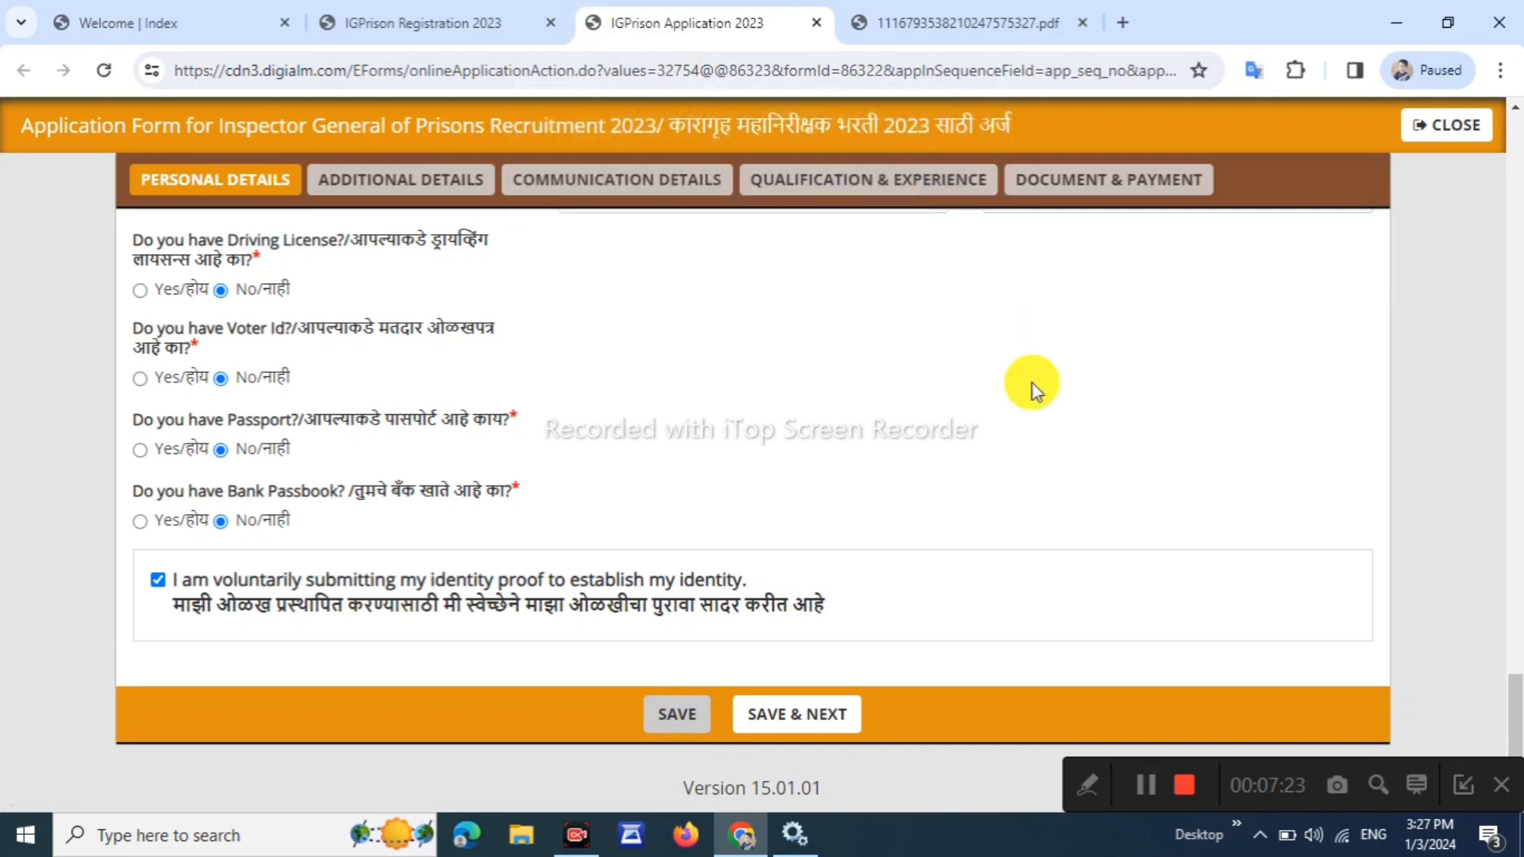
left_click(826, 724)
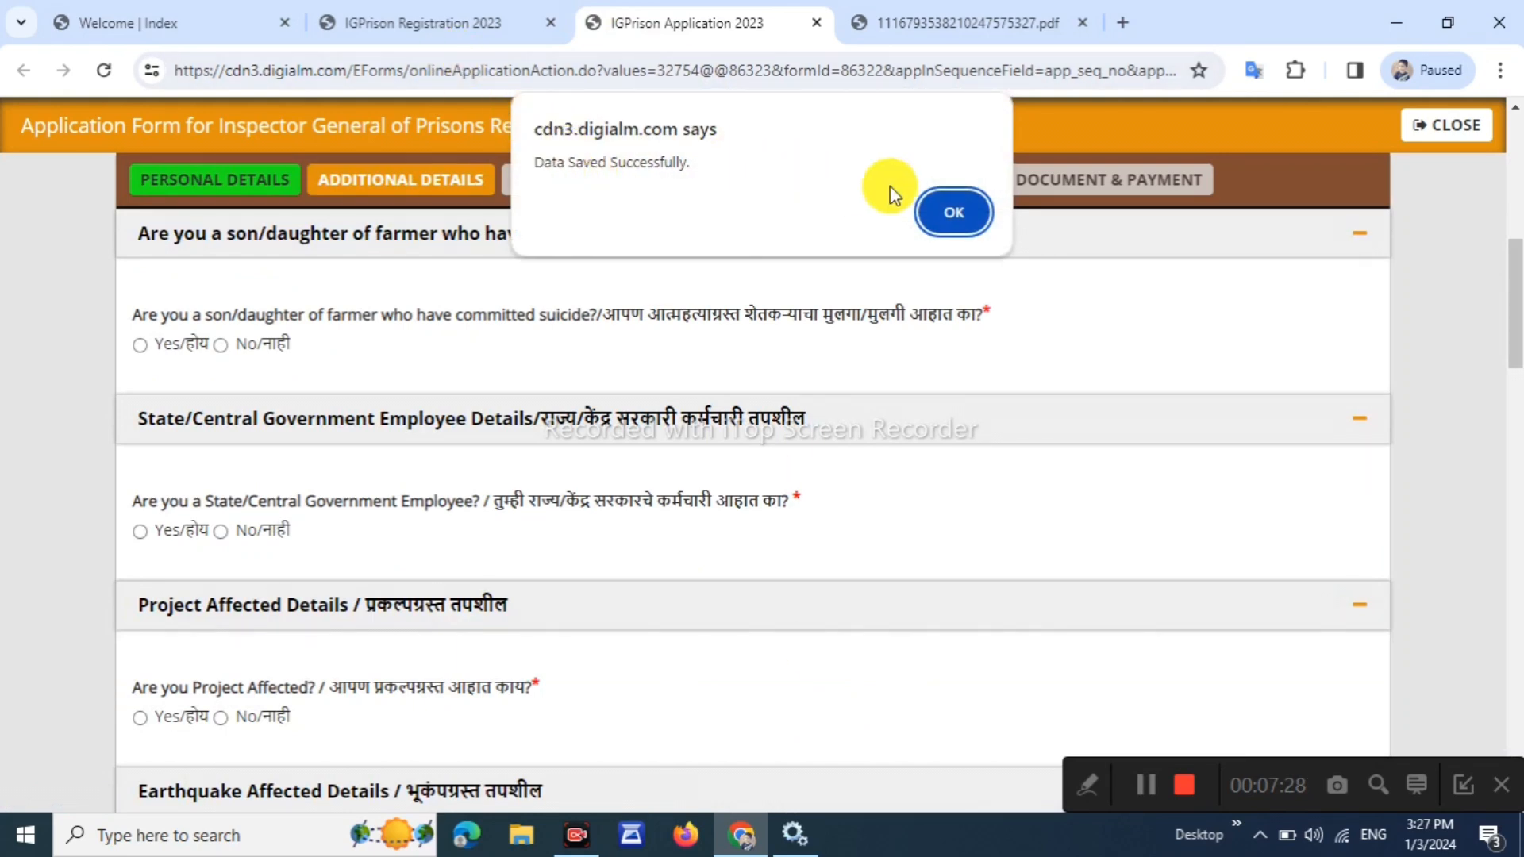
Answer No to the government employee, project affected and earthquake affected questions
left_click(968, 207)
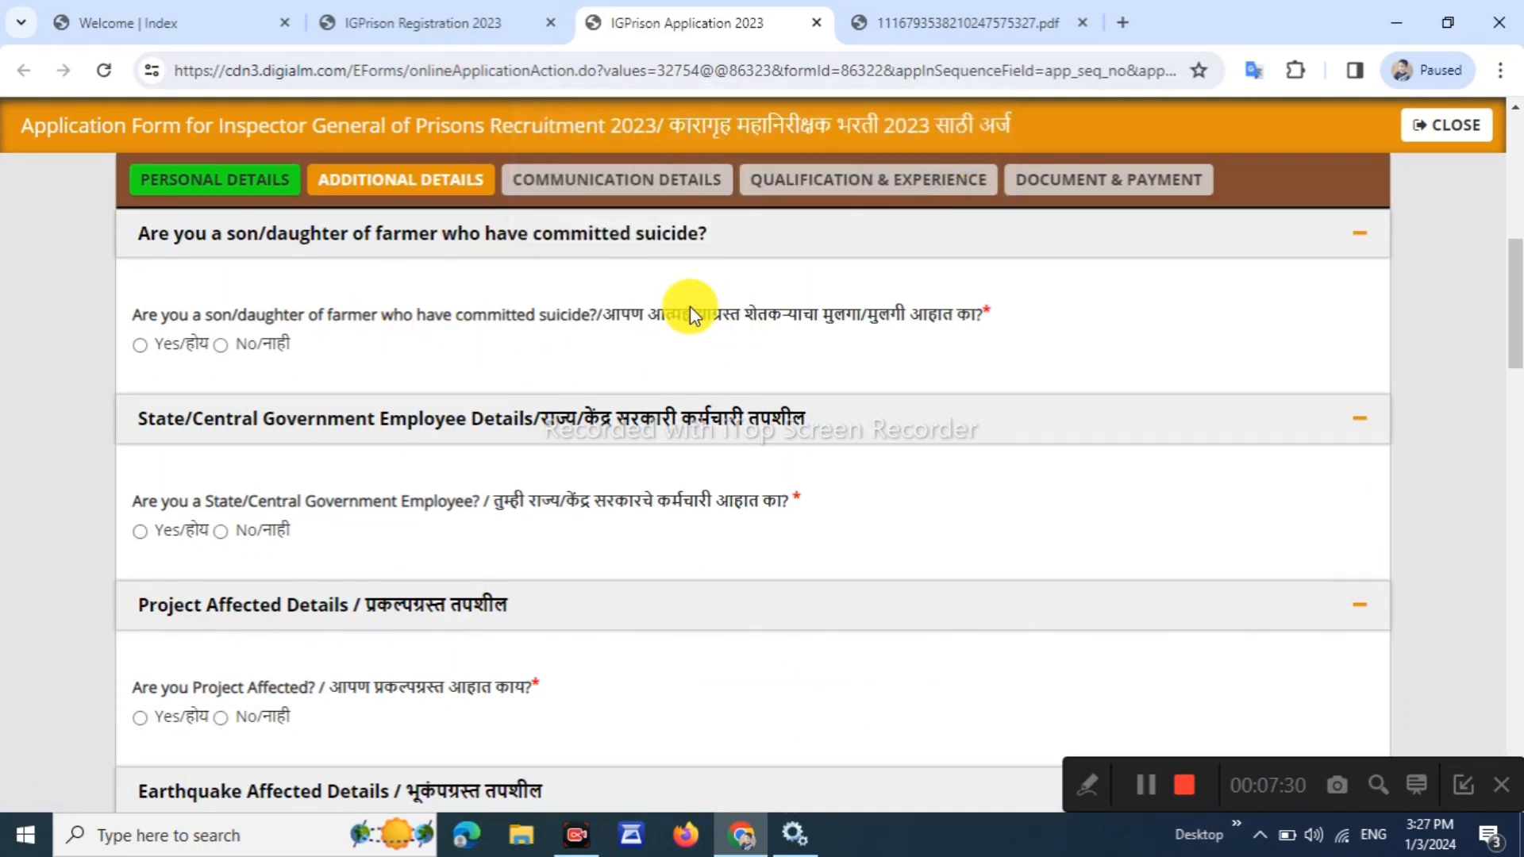
left_click_drag(683, 314, 862, 316)
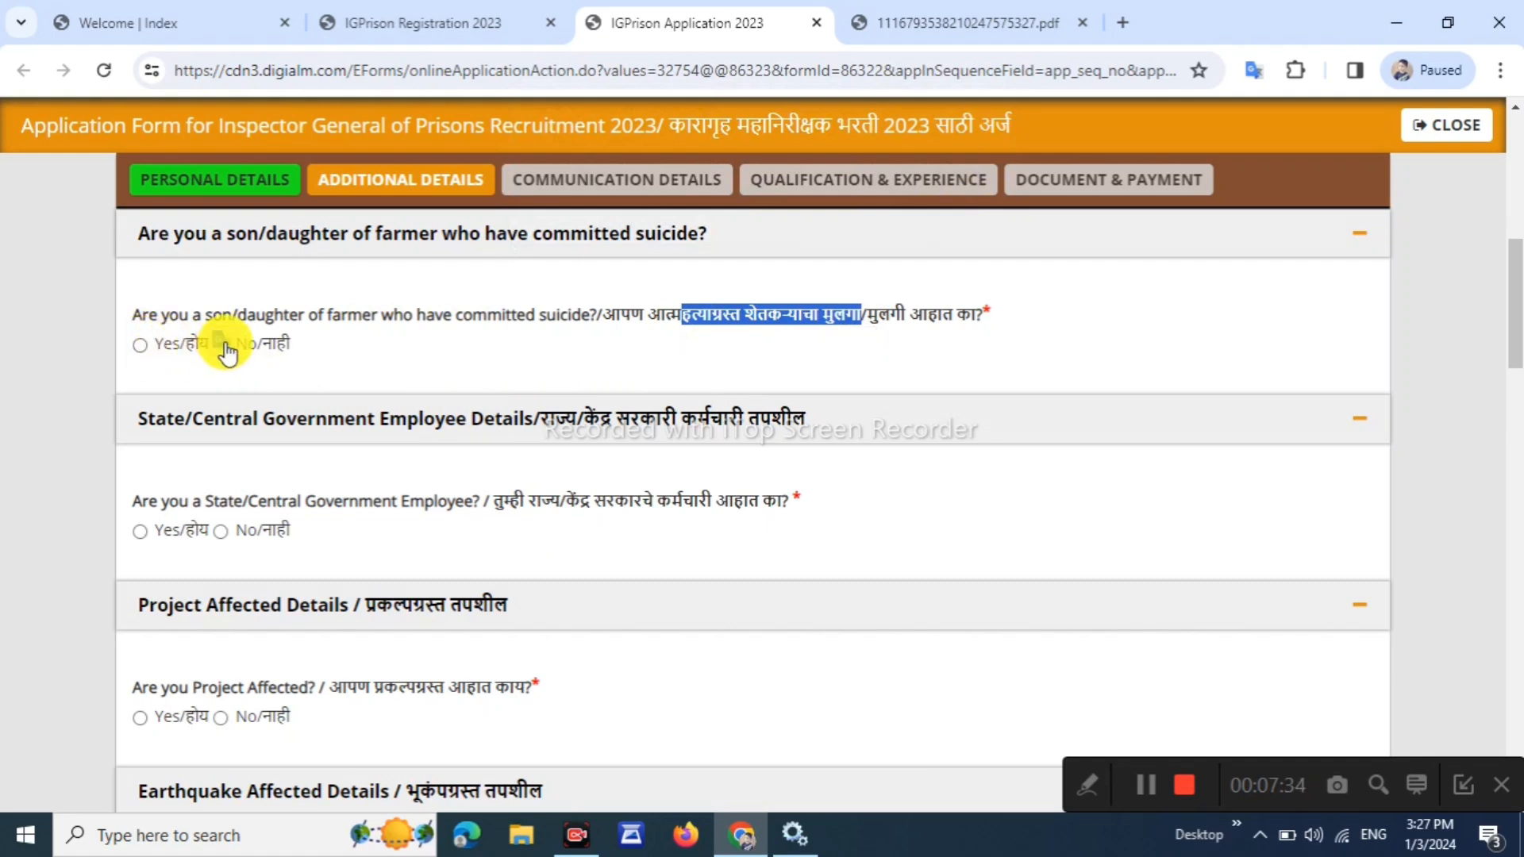
scroll(226, 344, "down", 1)
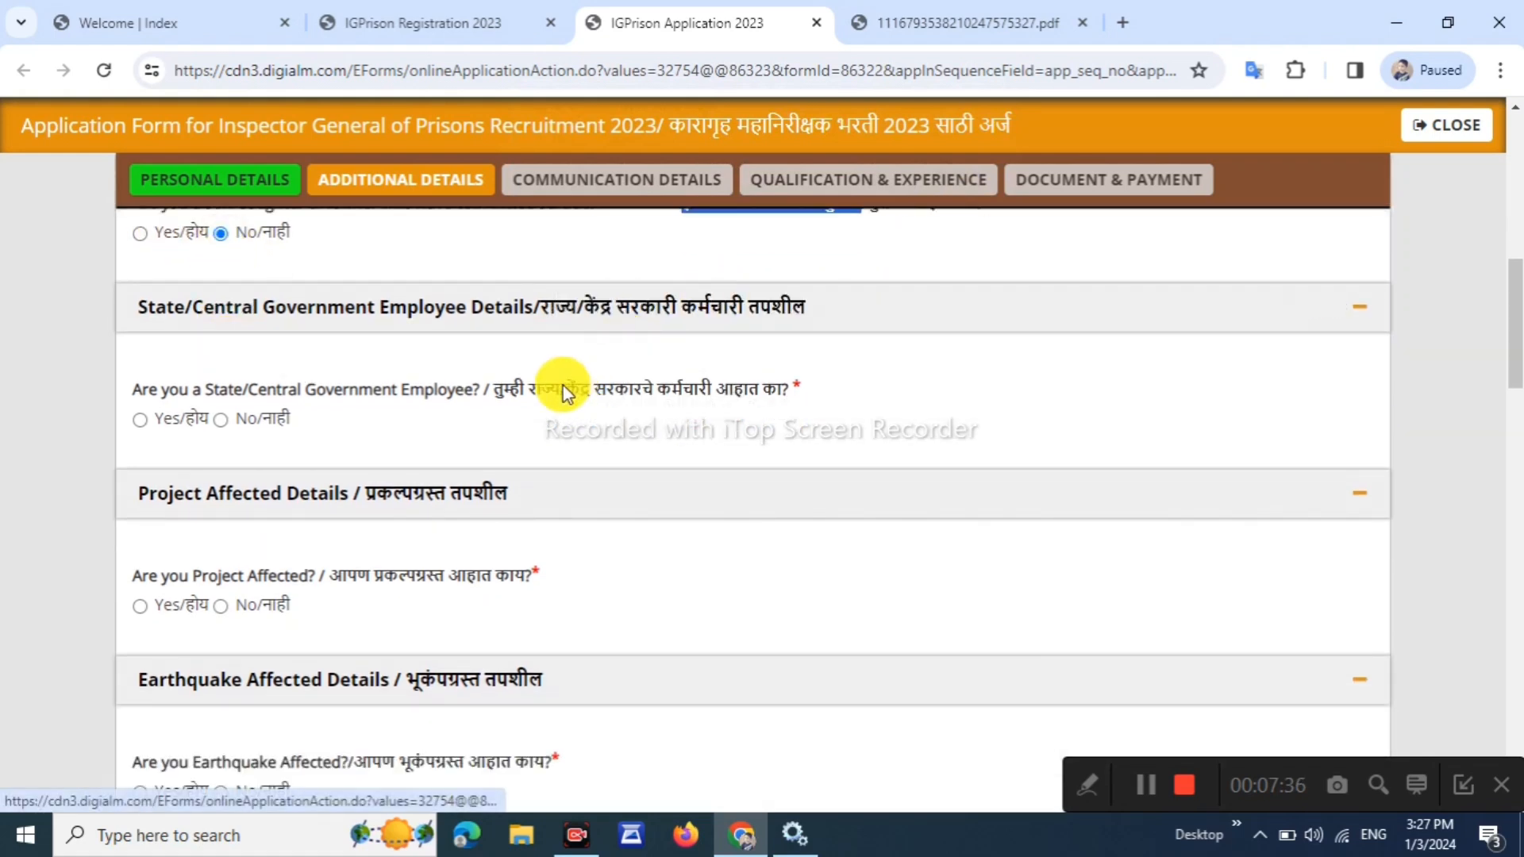
left_click(222, 421)
scroll(301, 360, "down", 2)
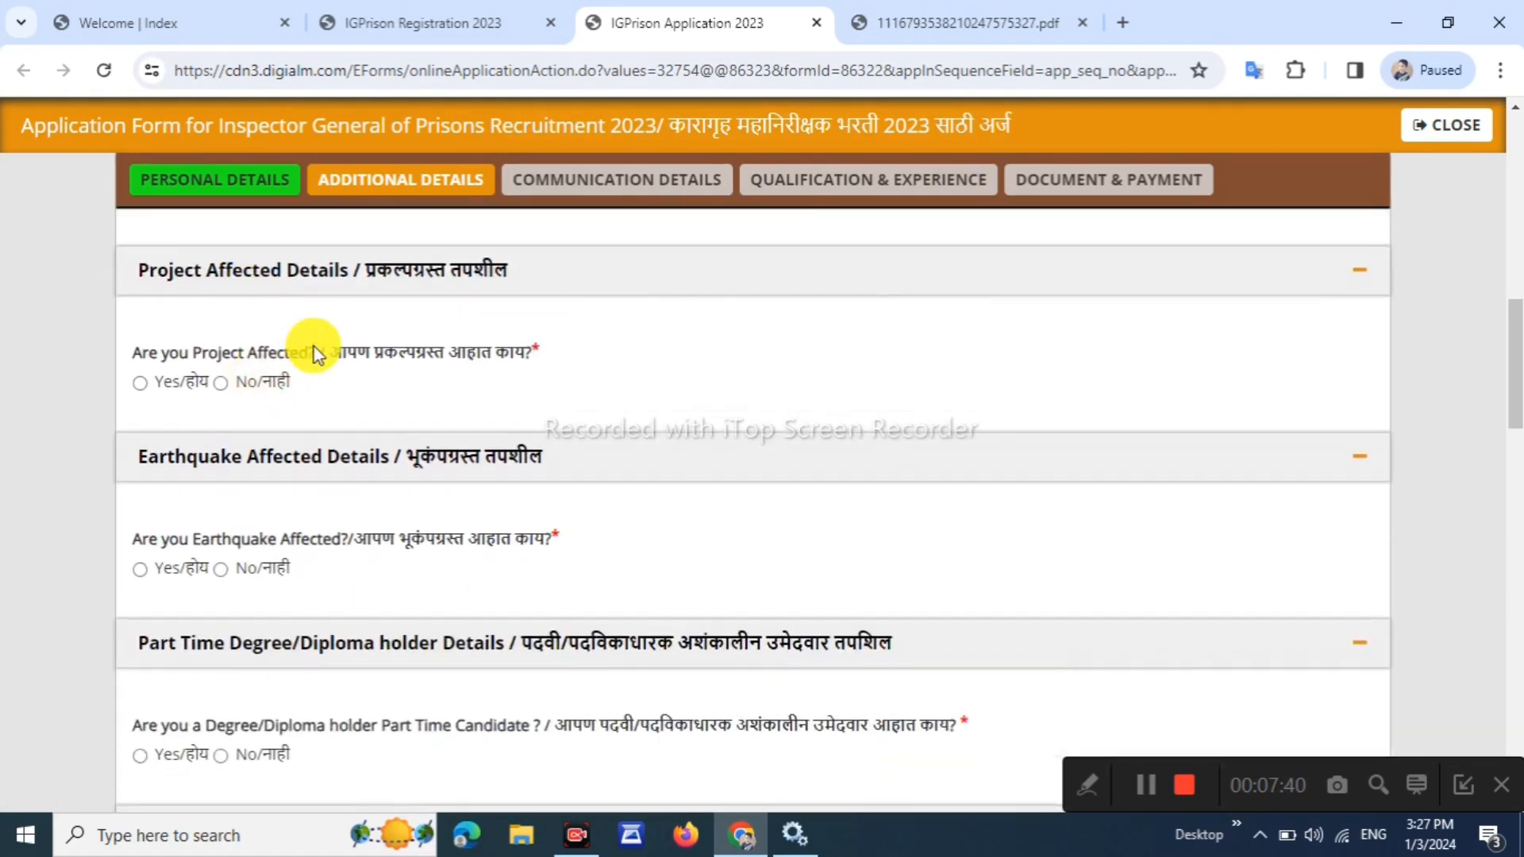
left_click(214, 376)
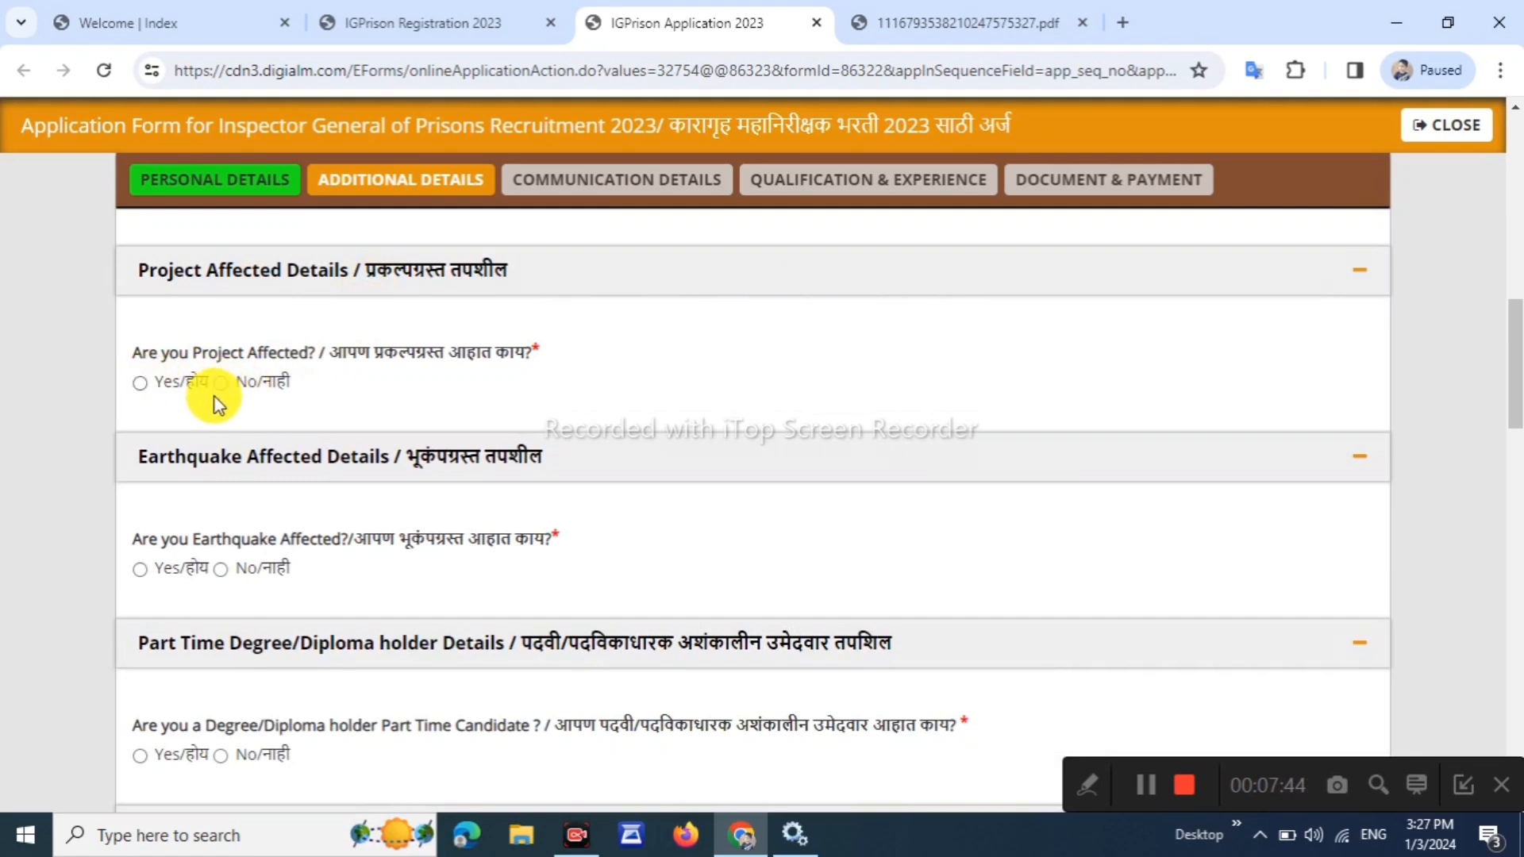
scroll(222, 401, "down", 3)
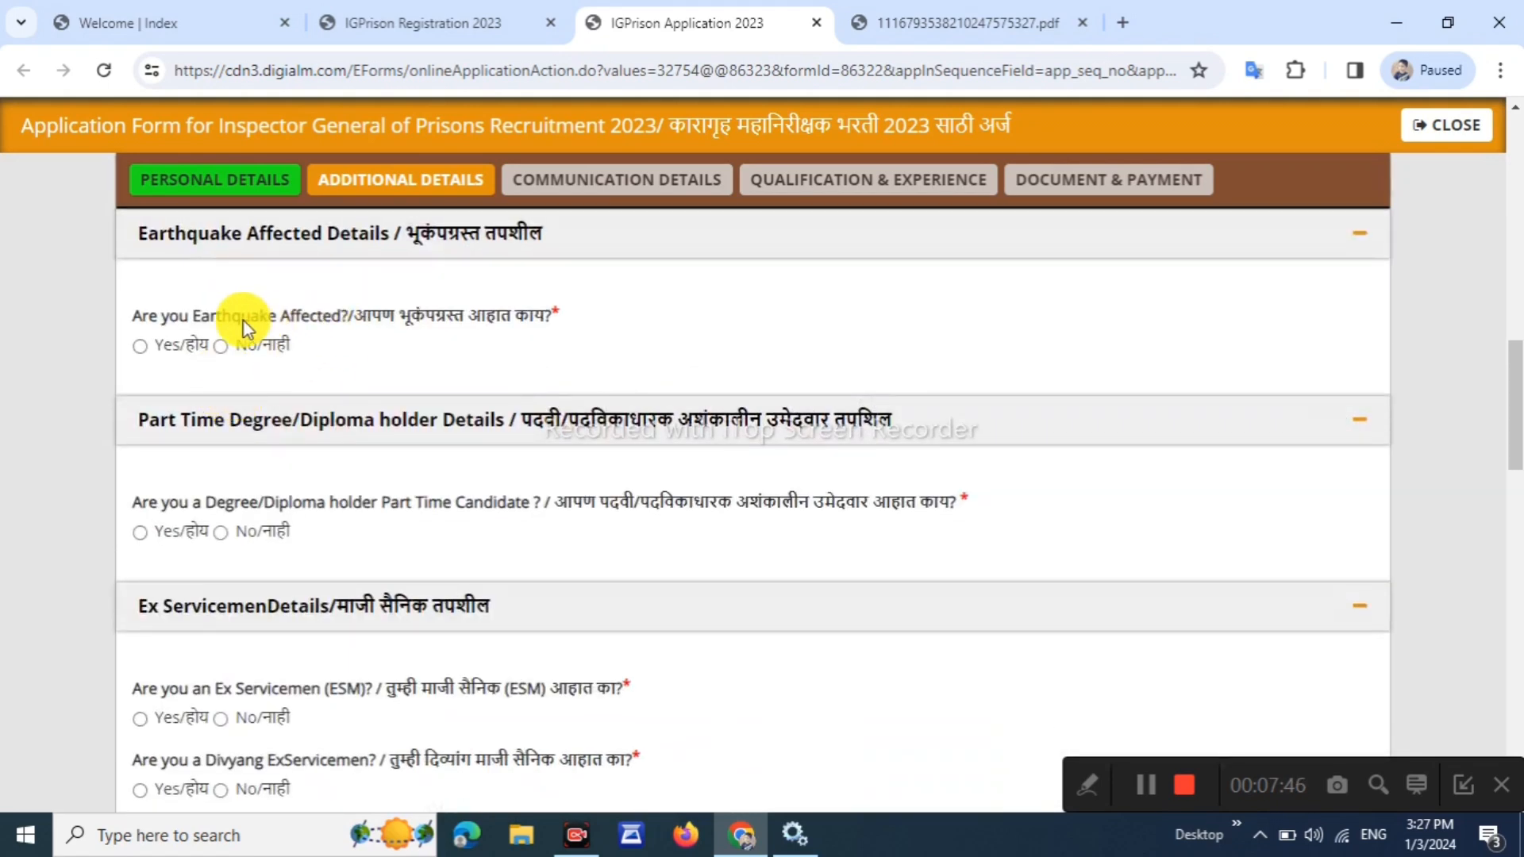
left_click_drag(207, 318, 299, 316)
left_click(370, 364)
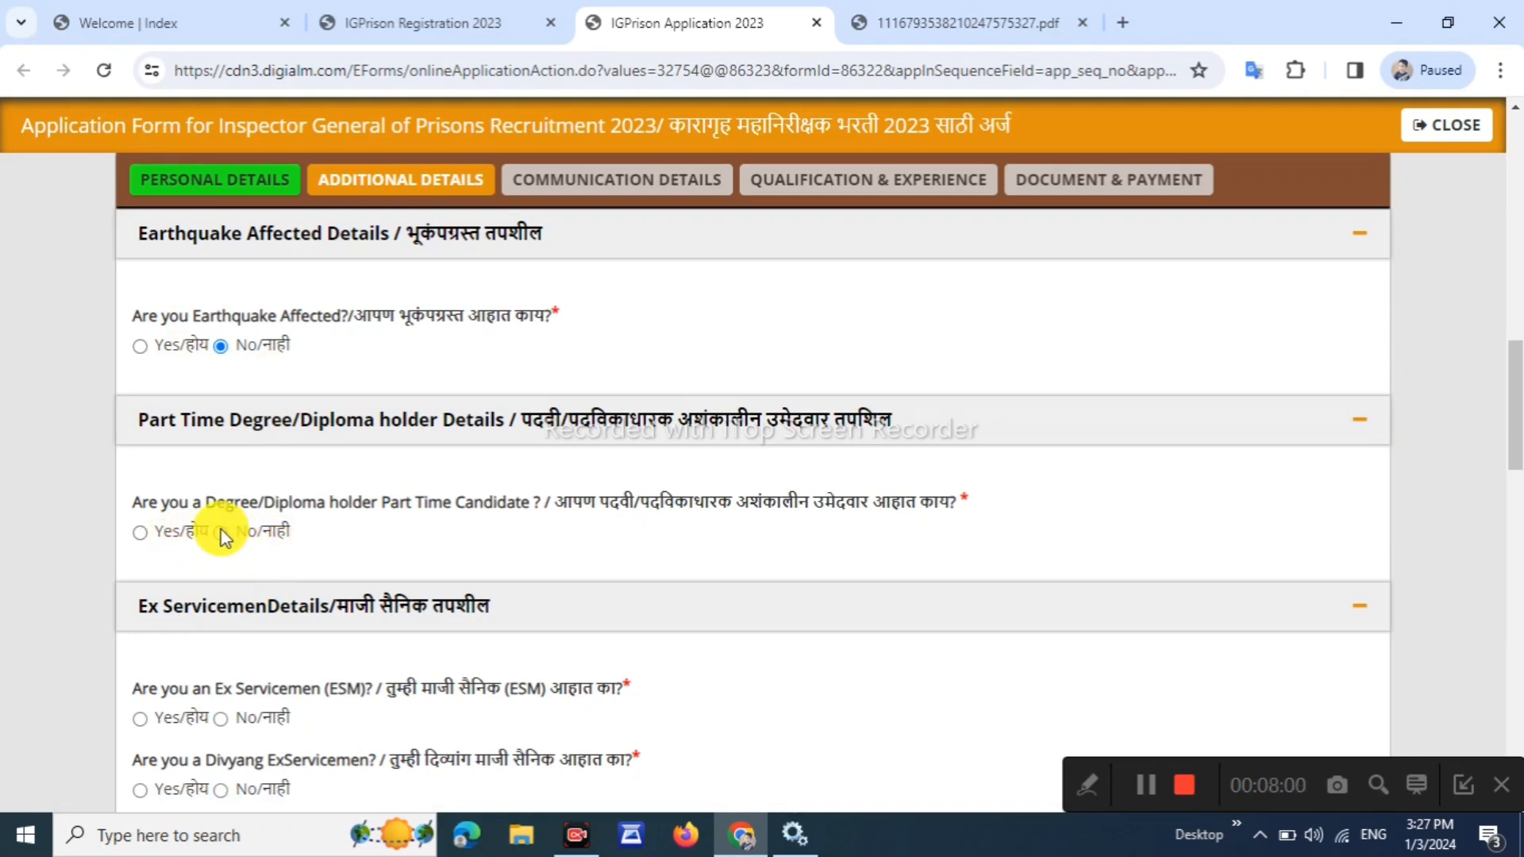
Answer No to the part-time degree, ex-serviceman and divyang ex-serviceman questions
left_click(247, 541)
scroll(248, 510, "down", 3)
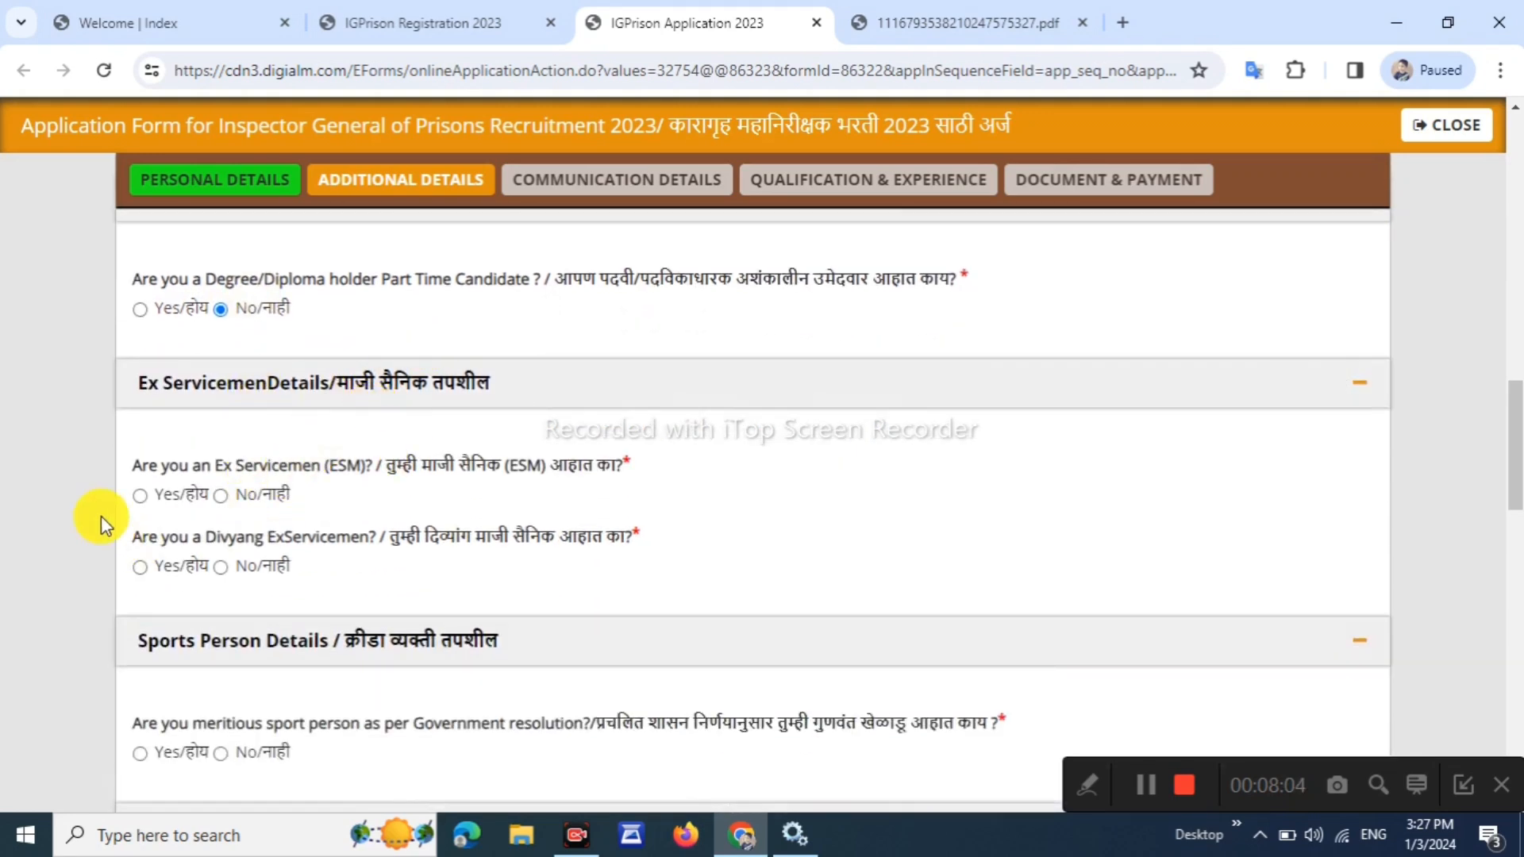
left_click_drag(190, 466, 274, 474)
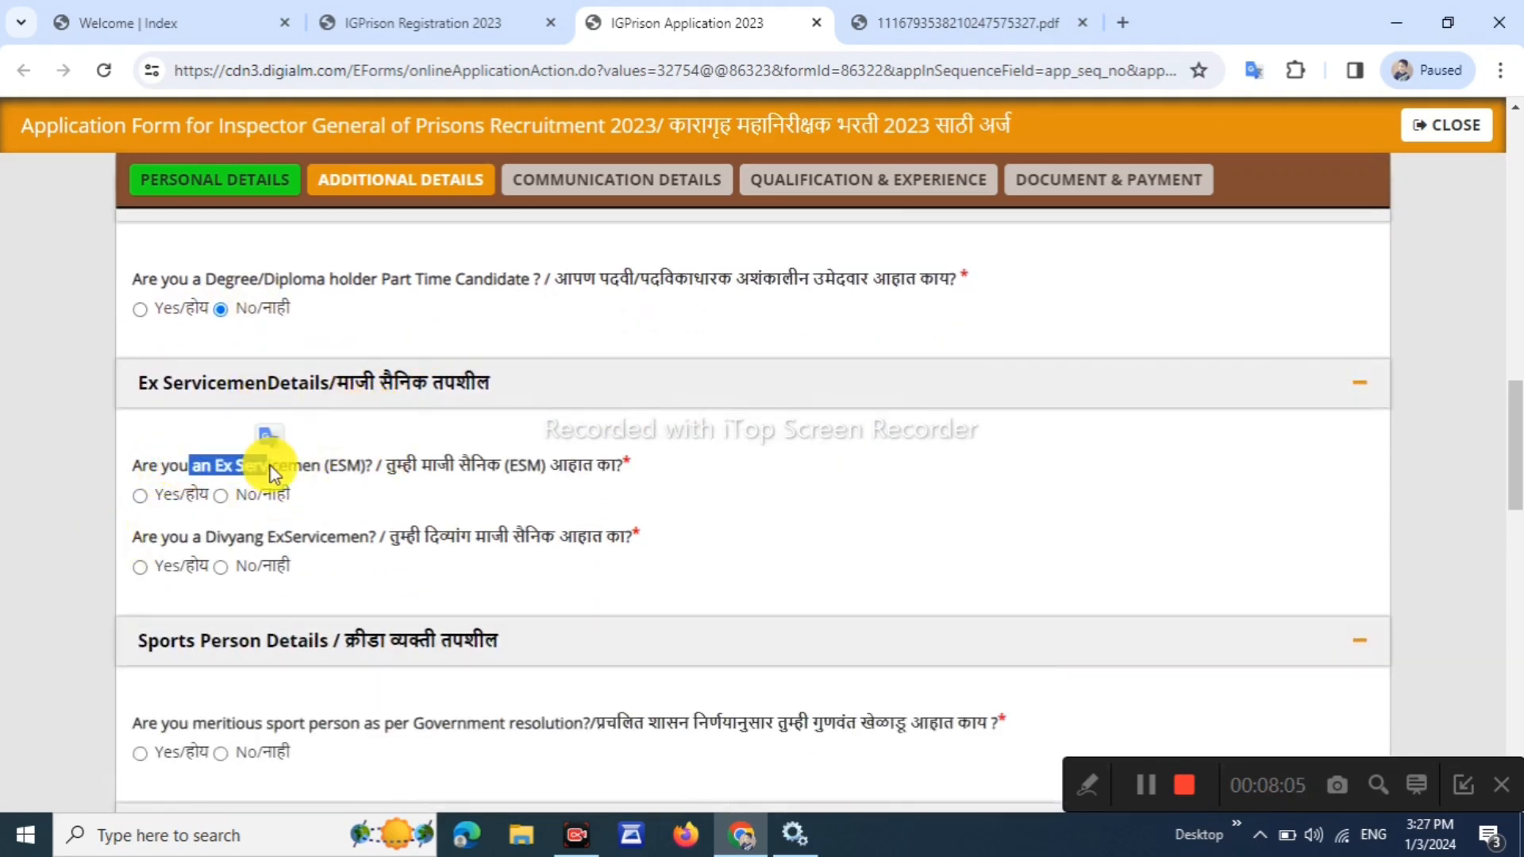
left_click(221, 497)
left_click_drag(228, 538, 344, 540)
left_click(347, 588)
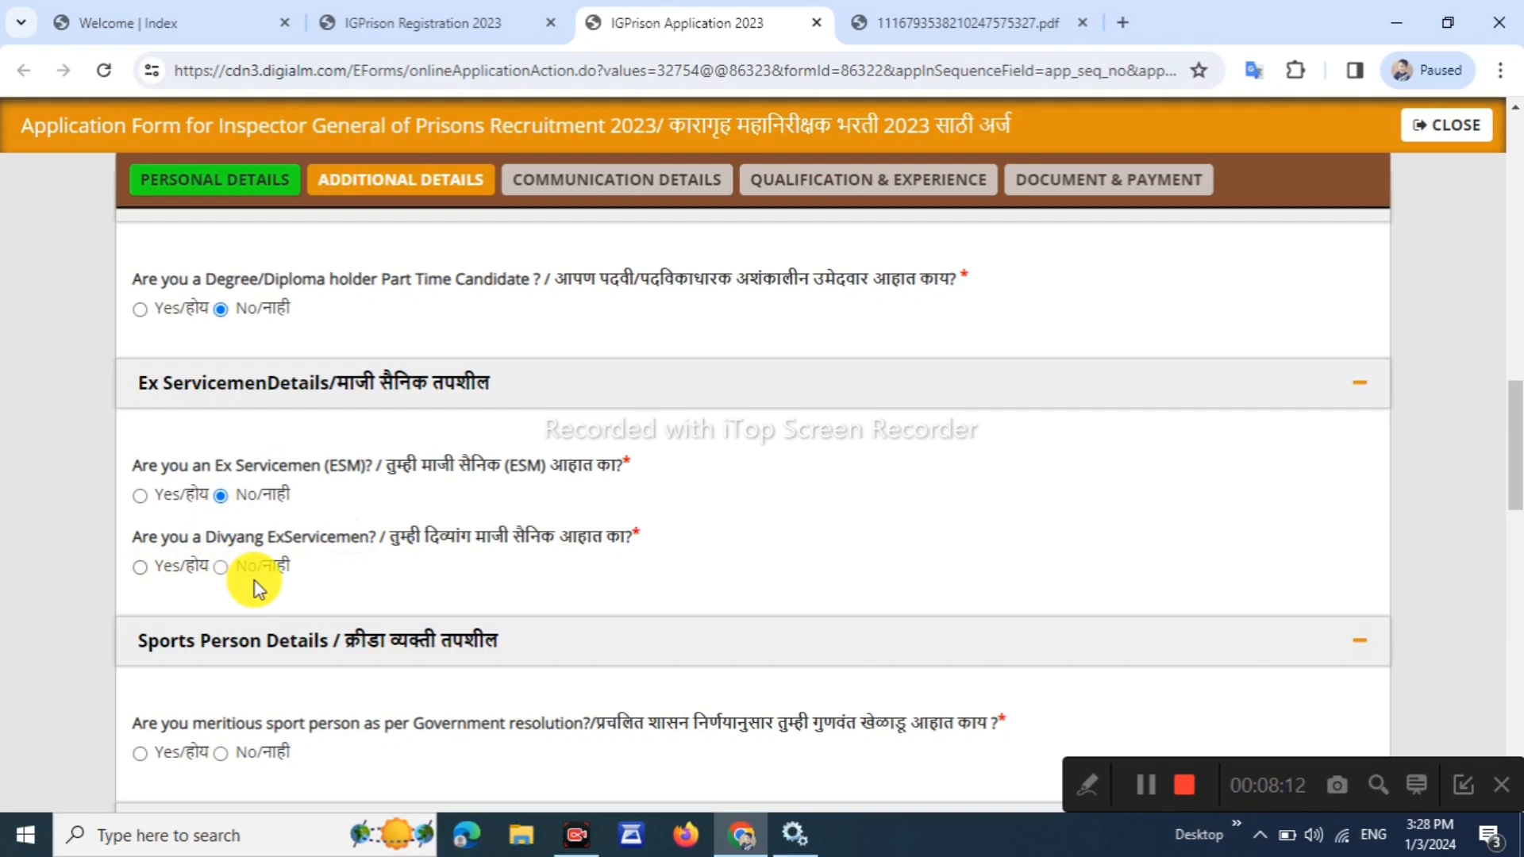
scroll(269, 589, "down", 3)
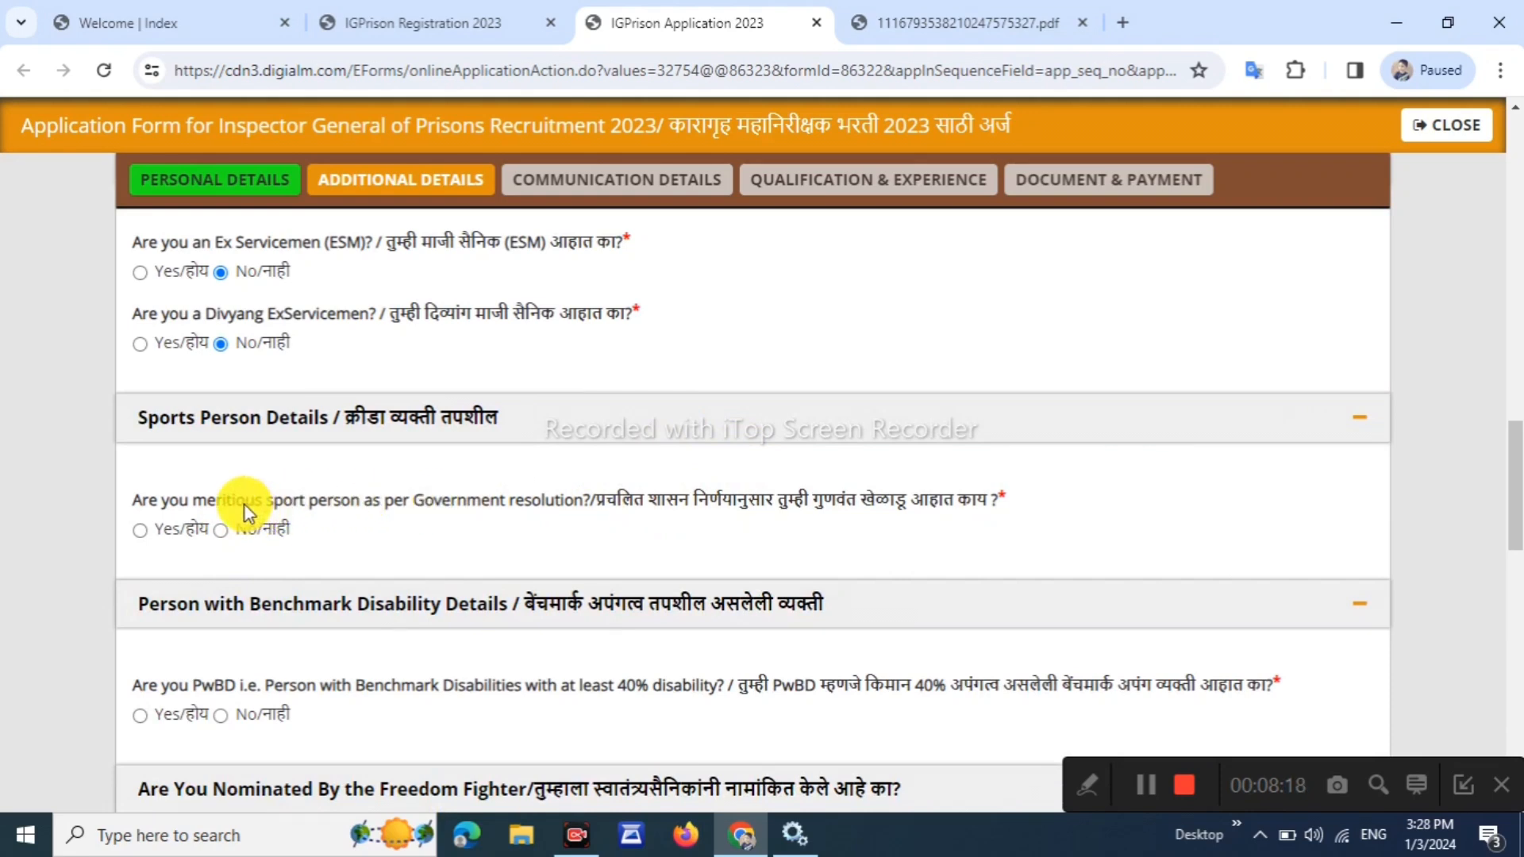
Review the sports, Freedom Fighter and Orphan questions and answer No to PwBD disability
left_click_drag(246, 506, 377, 508)
left_click(328, 528)
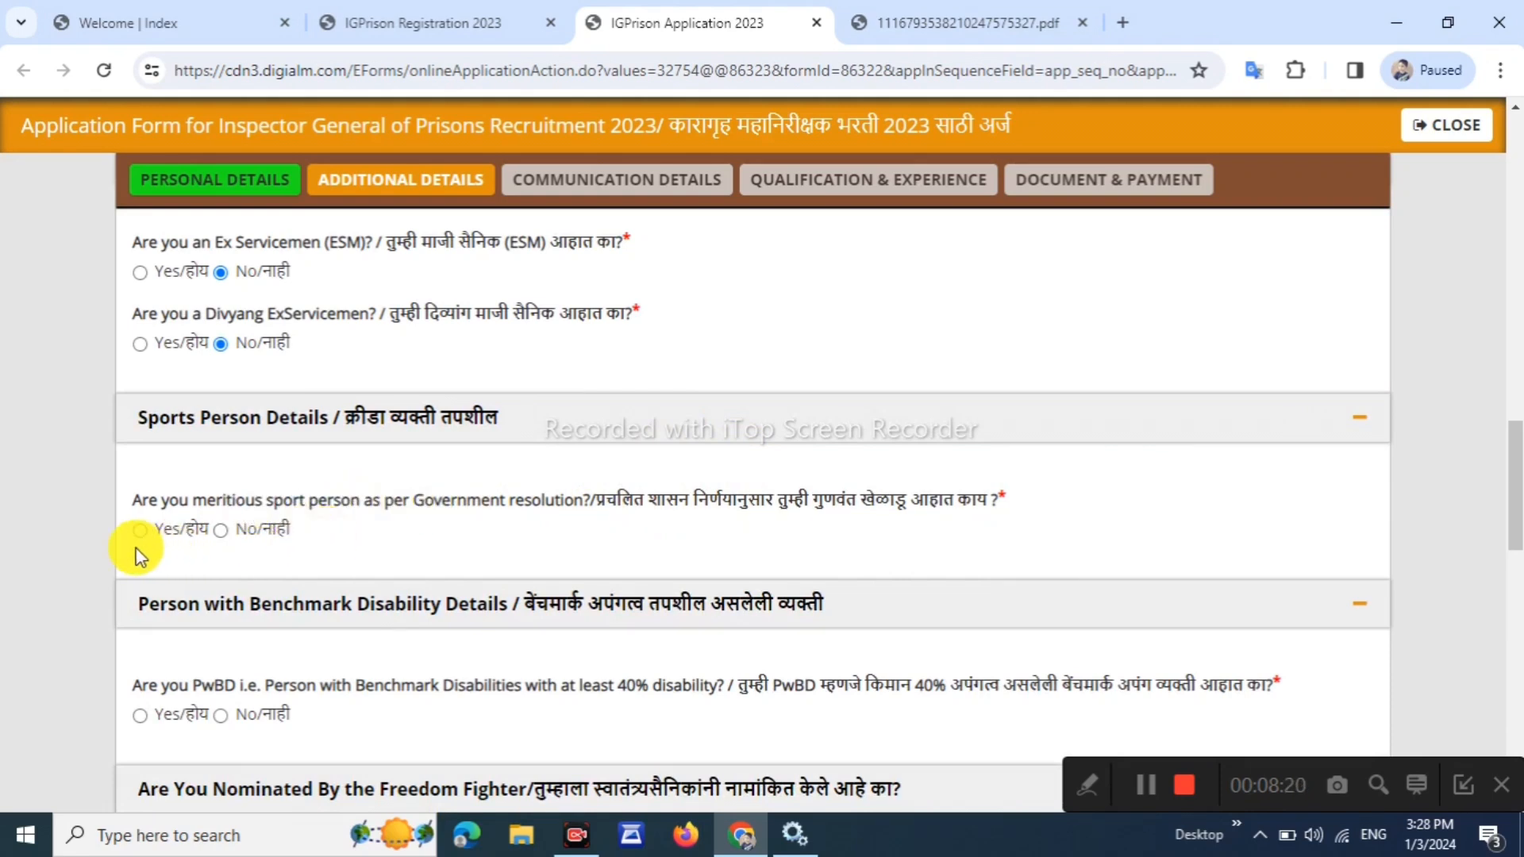
scroll(234, 545, "down", 1)
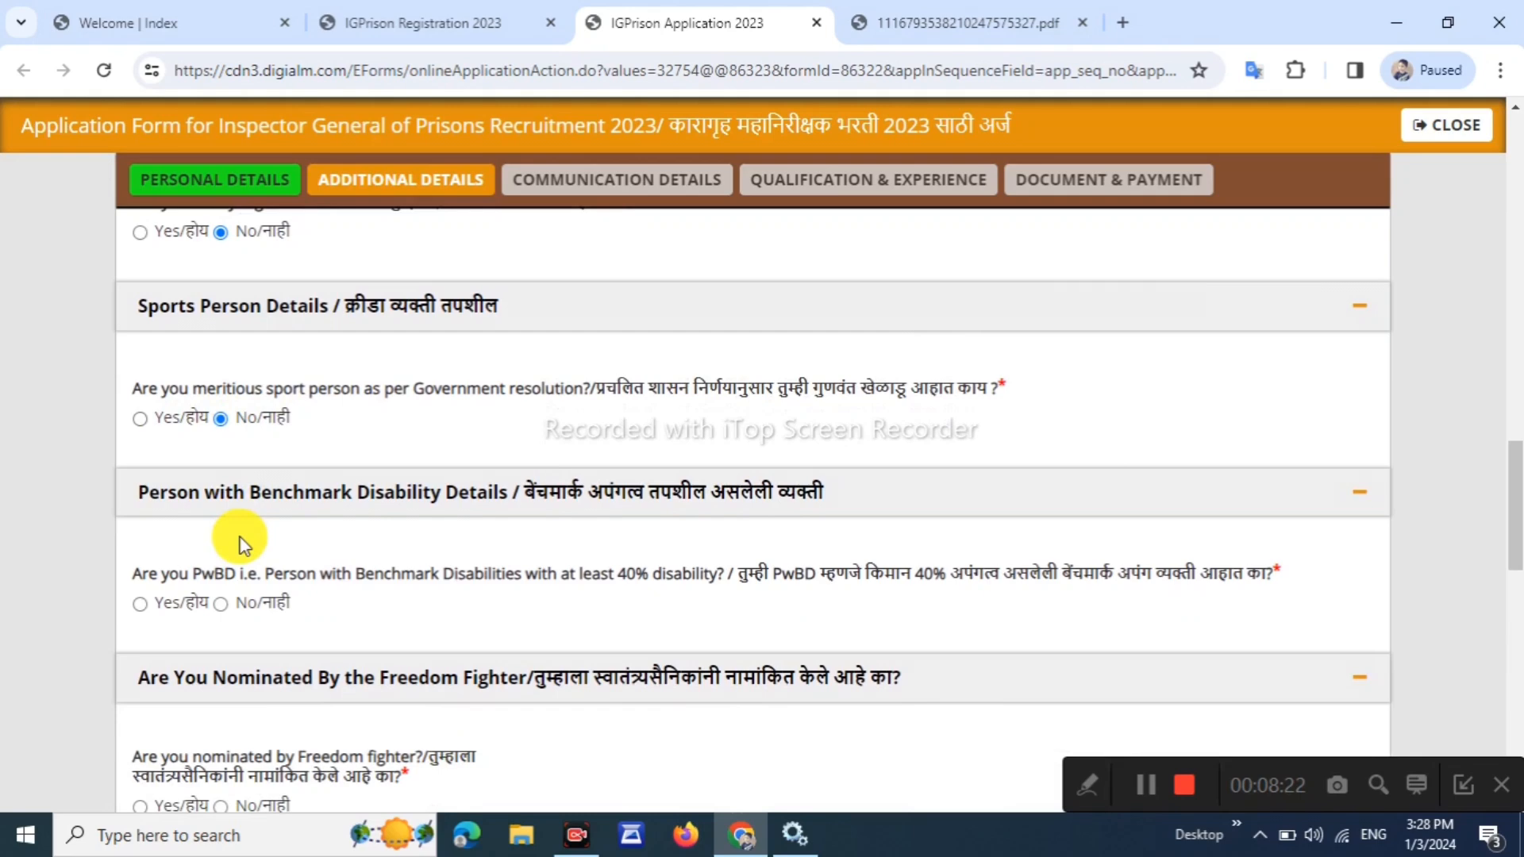
scroll(307, 534, "down", 2)
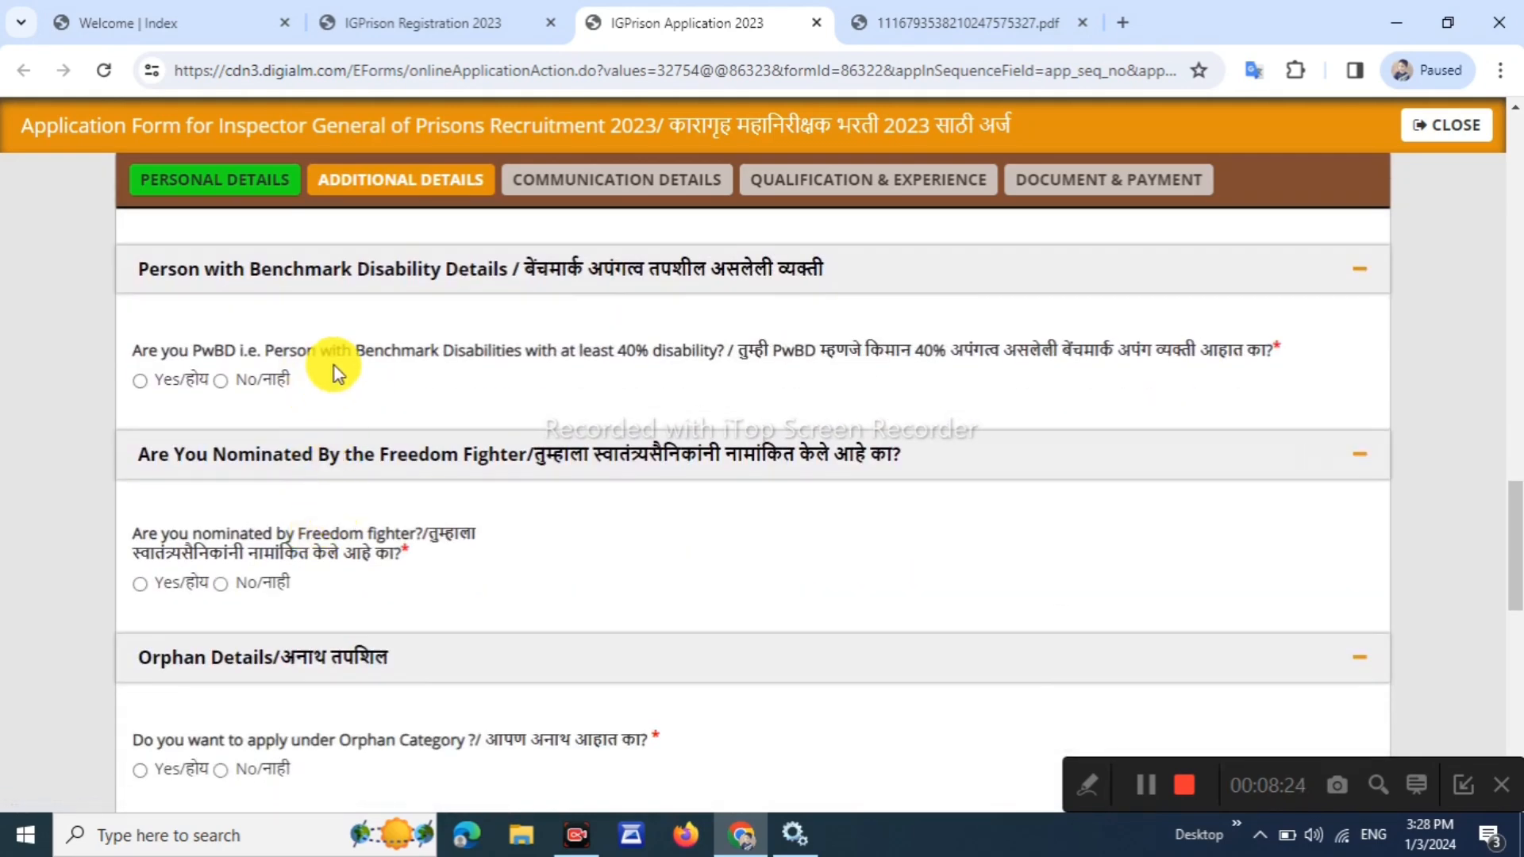
left_click_drag(345, 346, 588, 372)
left_click(518, 343)
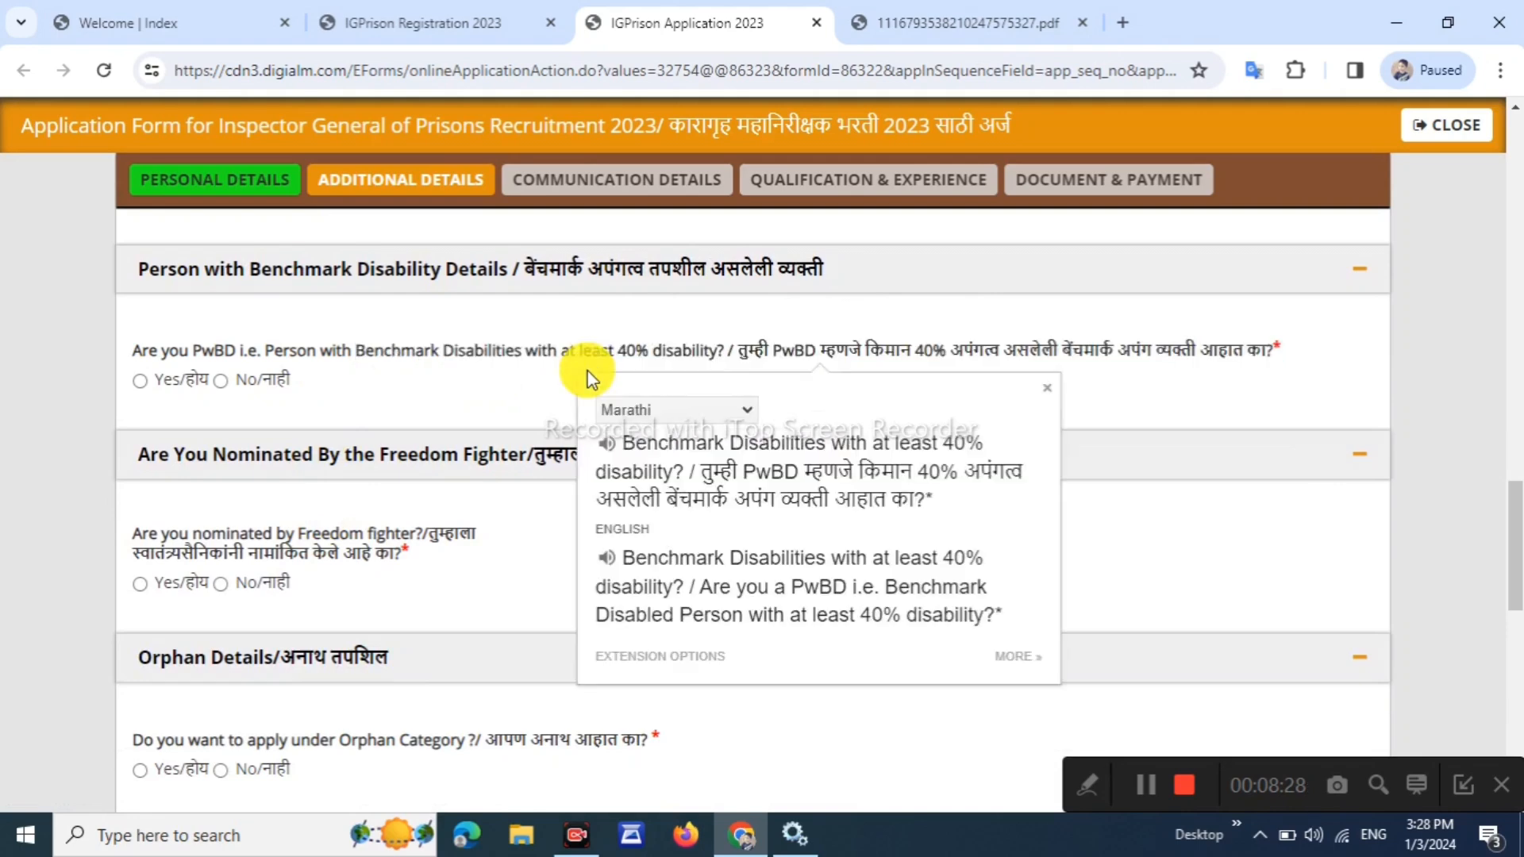
left_click(479, 380)
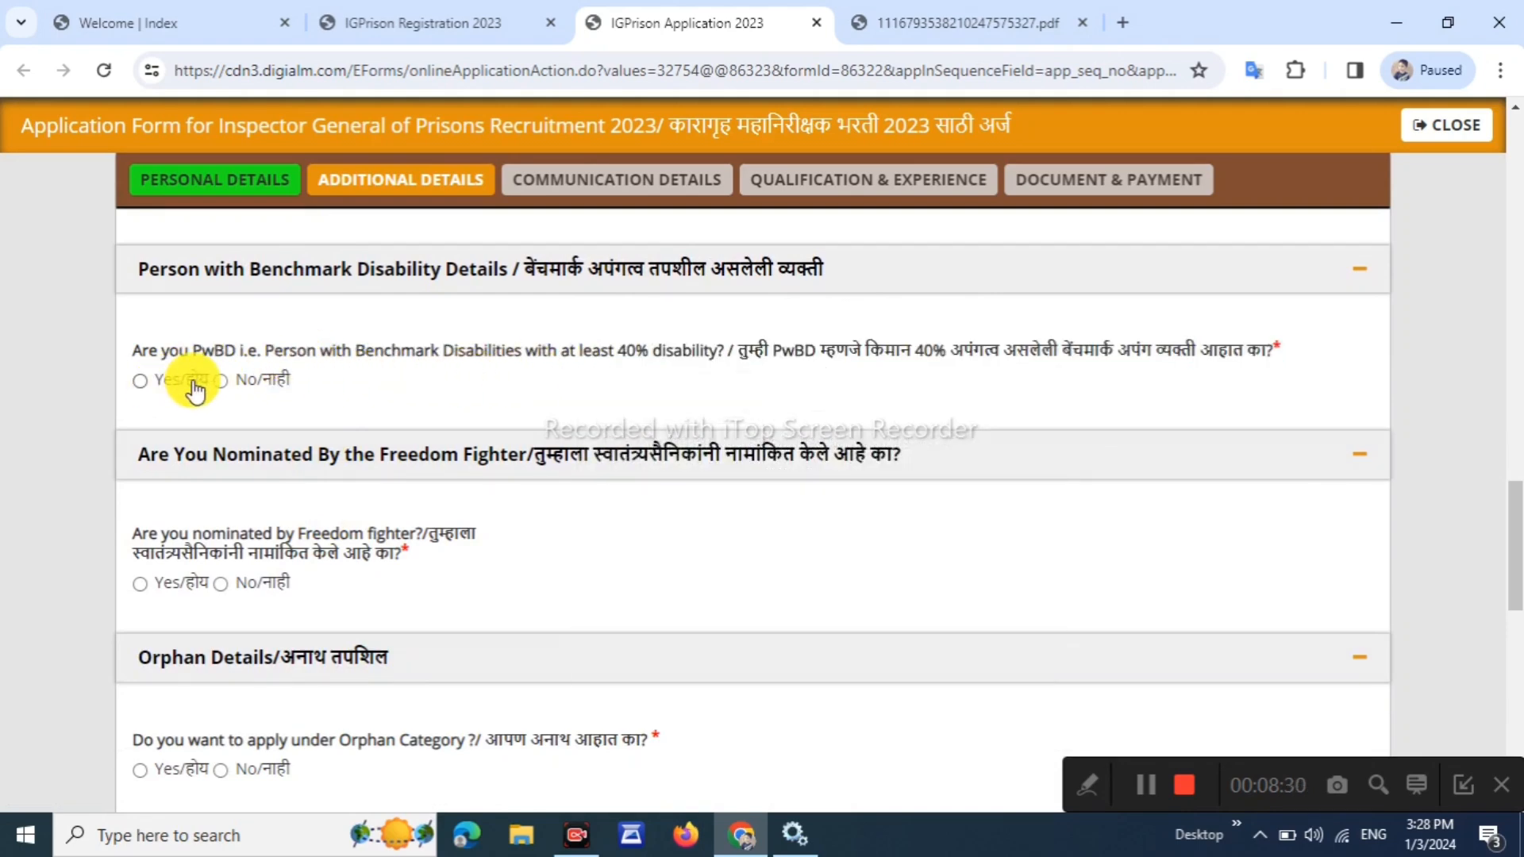
left_click(221, 381)
scroll(255, 374, "up", 1)
scroll(273, 368, "down", 4)
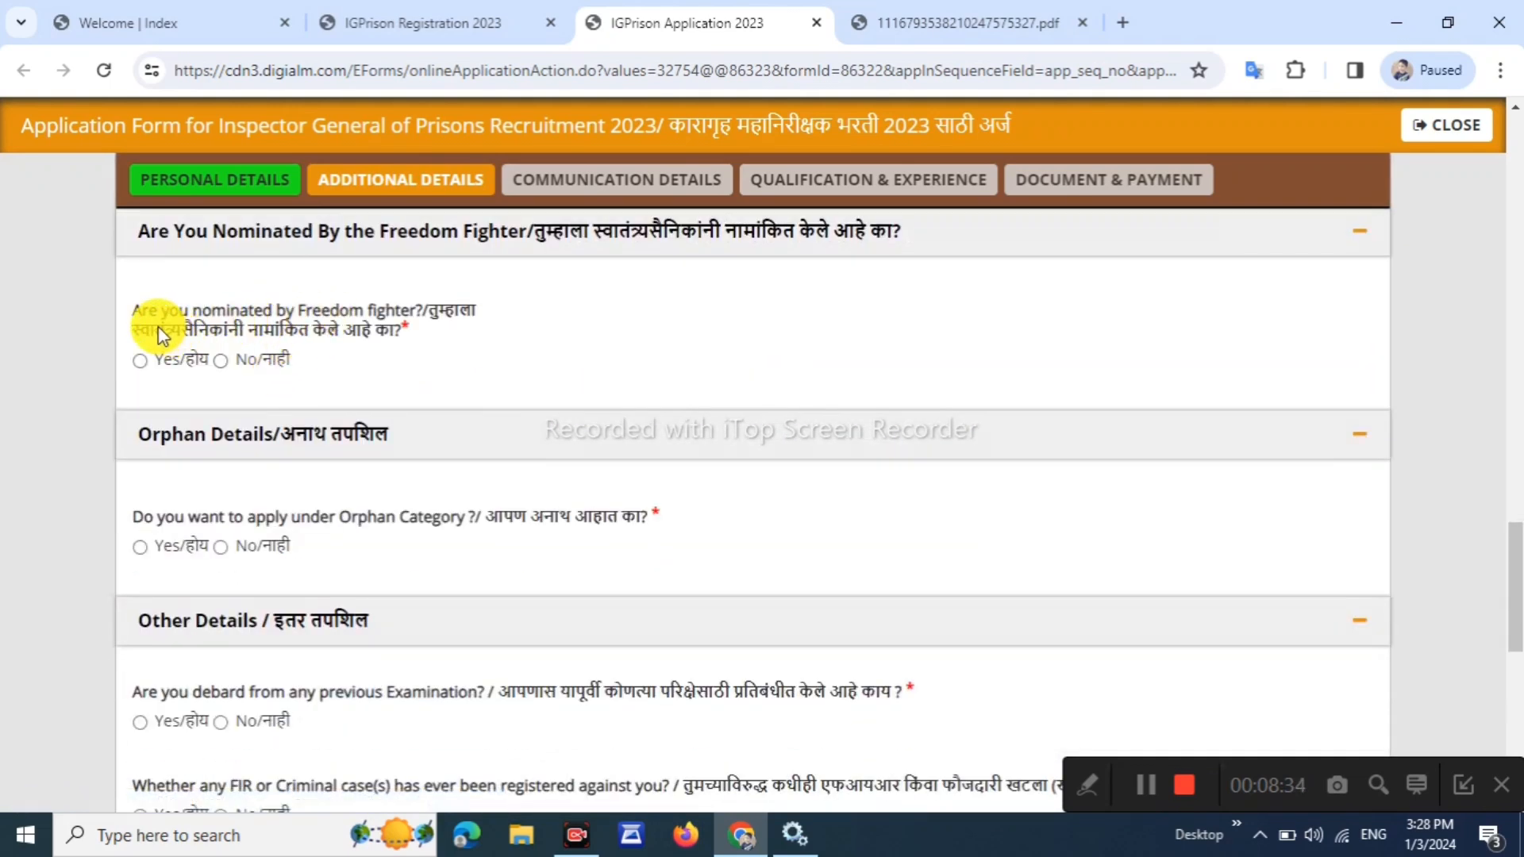
left_click_drag(153, 327, 337, 327)
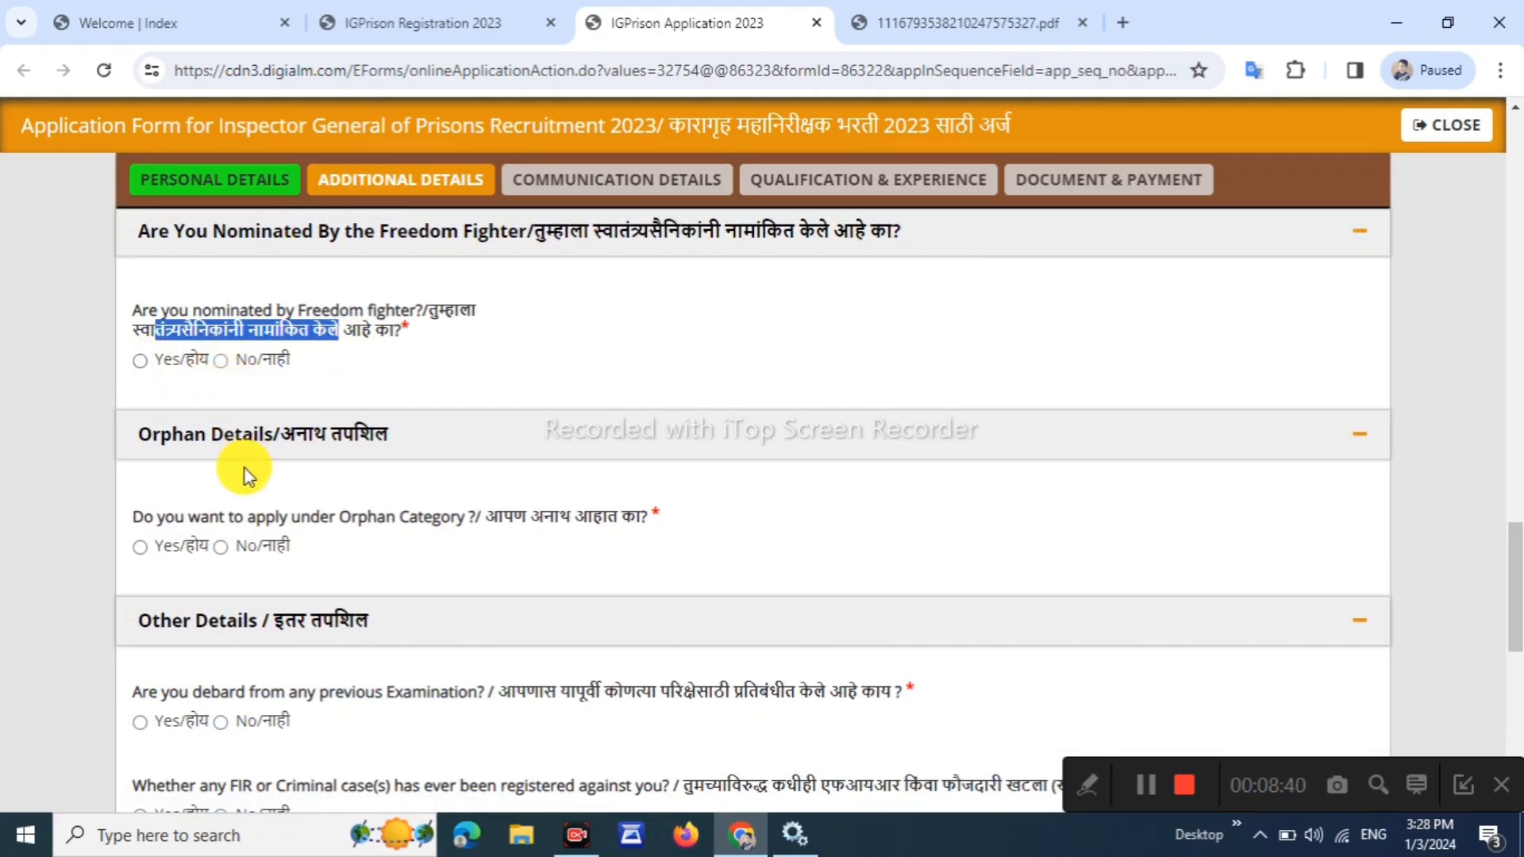
scroll(228, 389, "down", 3)
left_click_drag(255, 294, 397, 294)
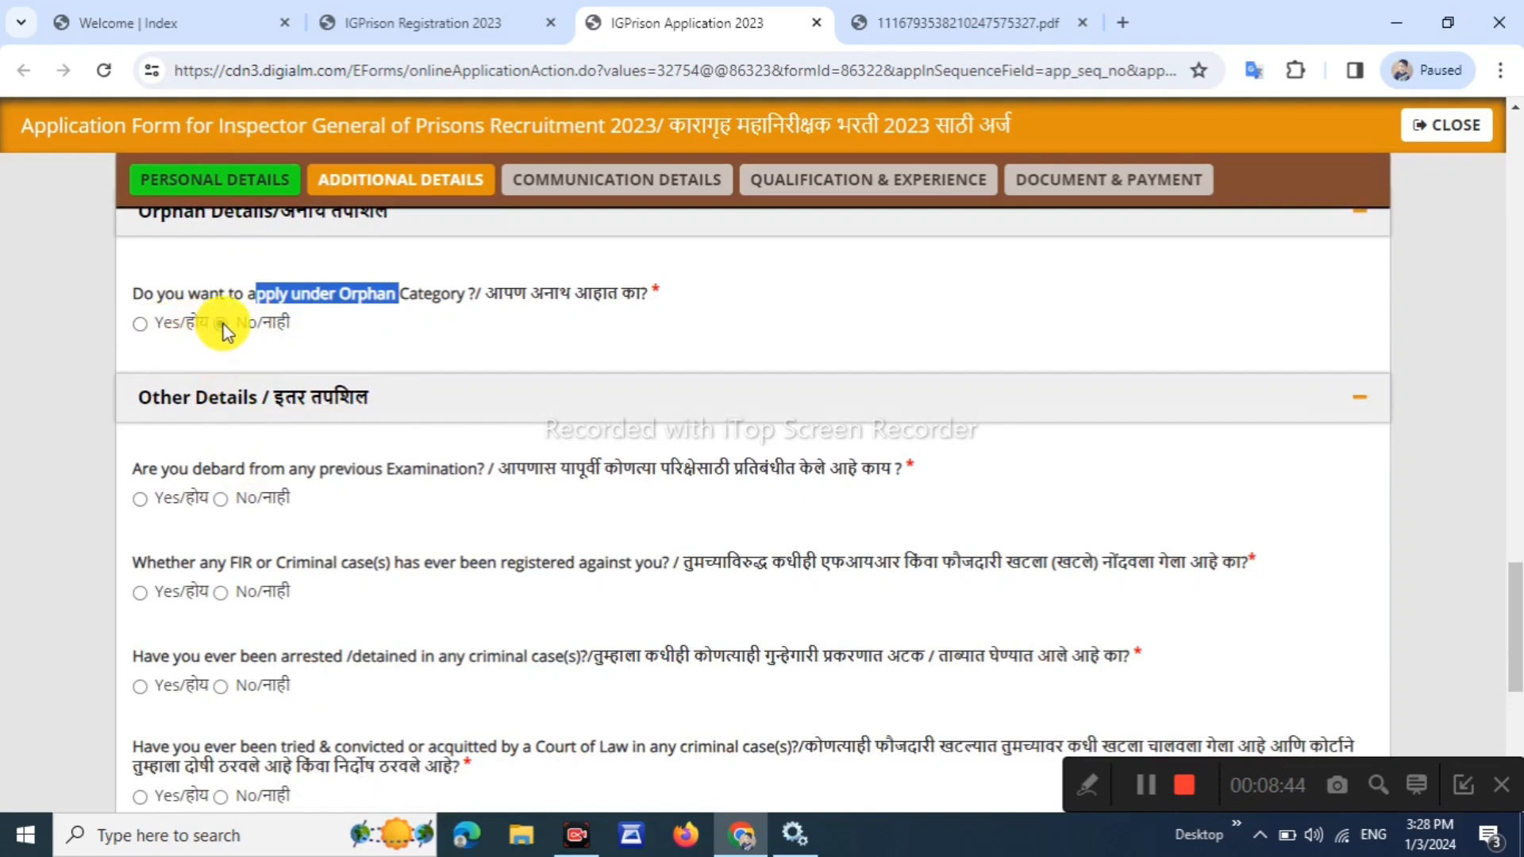
scroll(222, 326, "down", 3)
left_click_drag(659, 246, 744, 249)
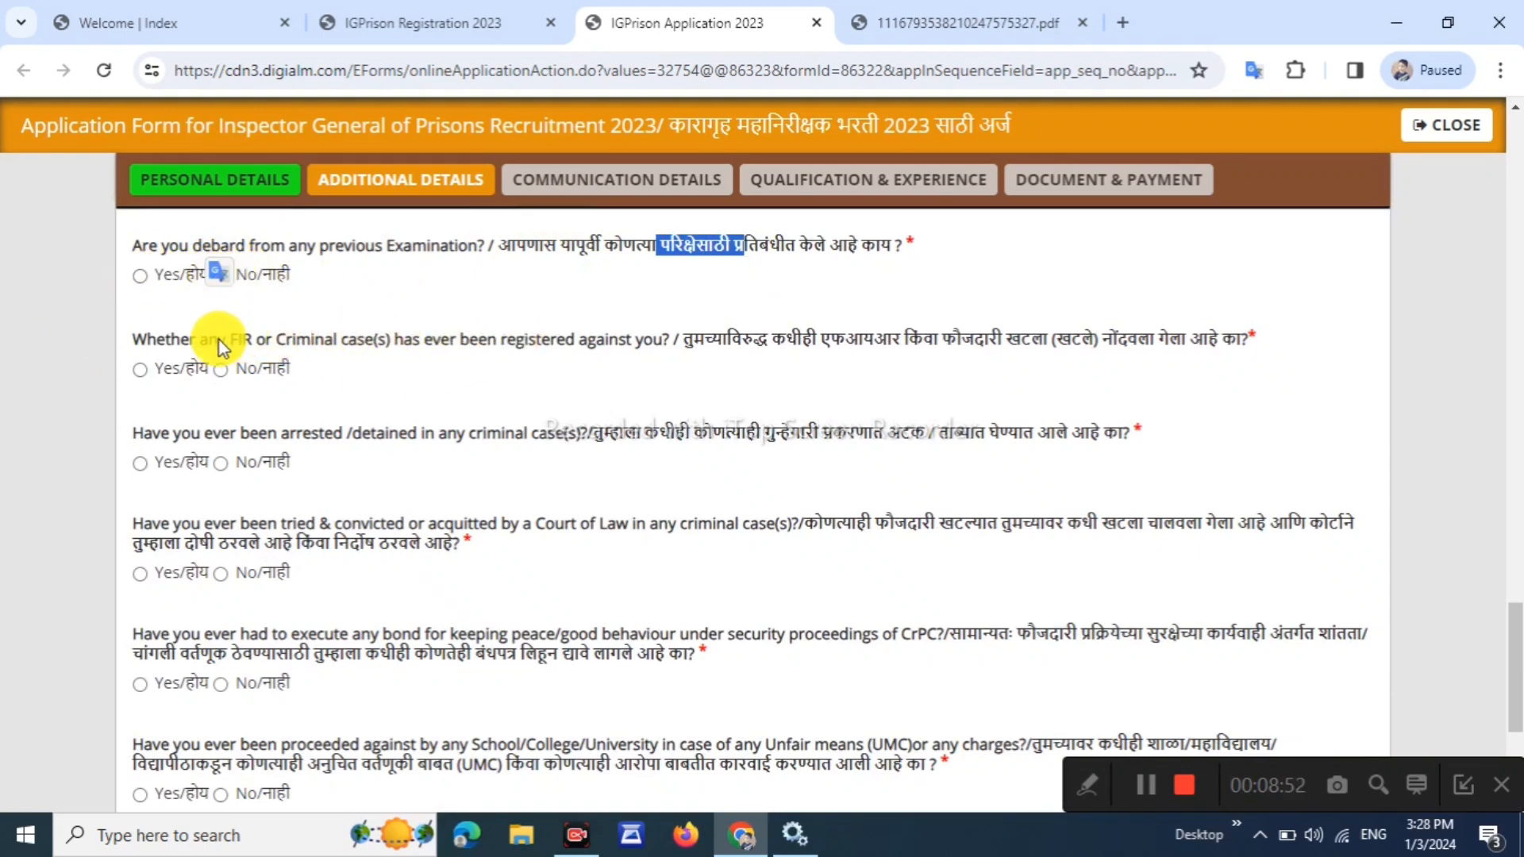
Answer No to the FIR/criminal case and arrested or detained questions
left_click_drag(218, 340, 295, 340)
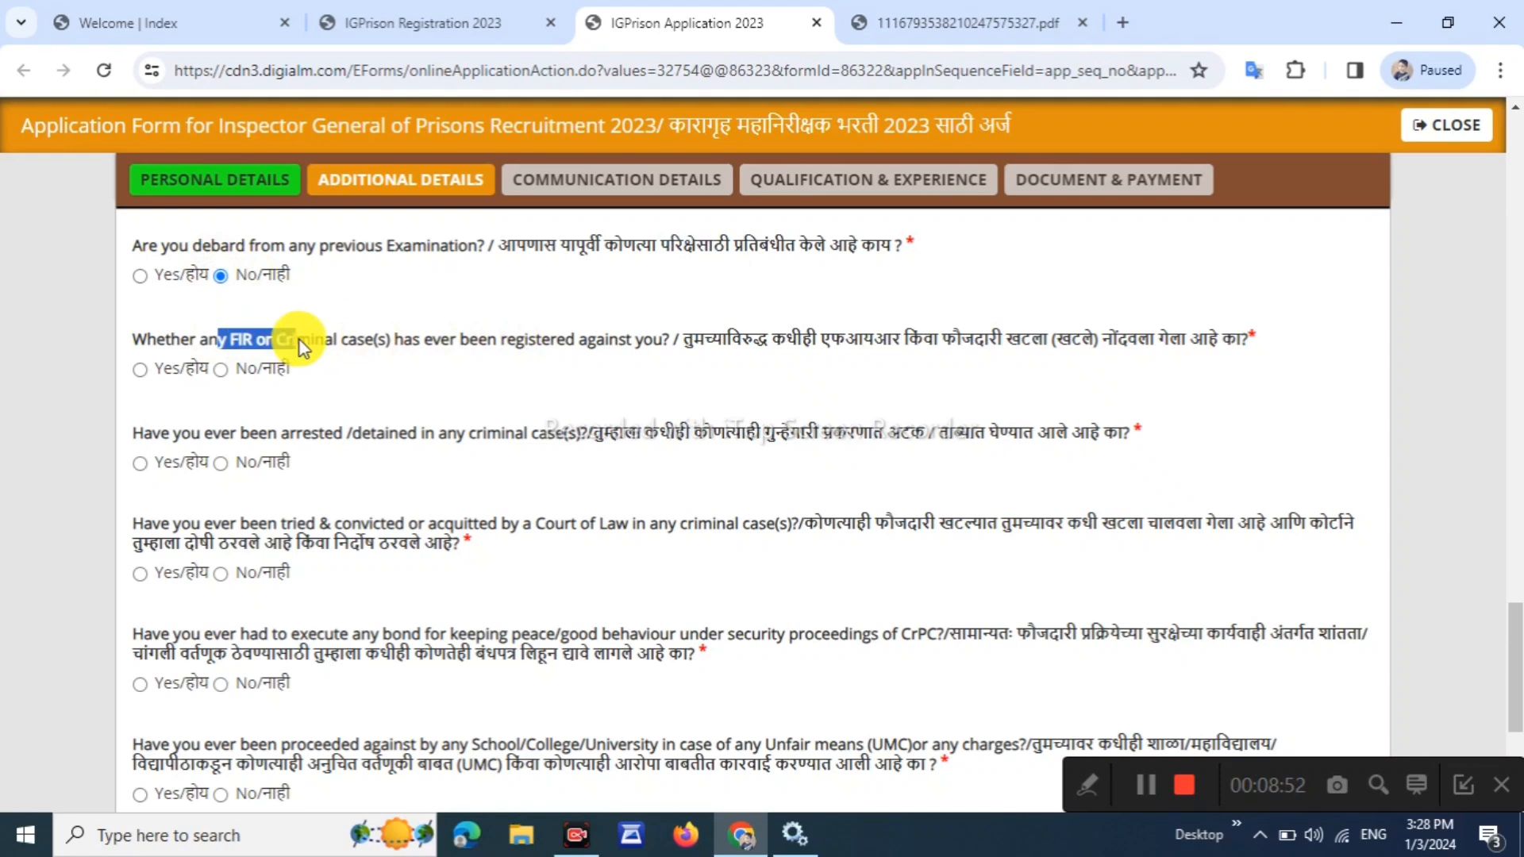
left_click(220, 369)
left_click_drag(132, 433, 806, 435)
left_click(390, 444)
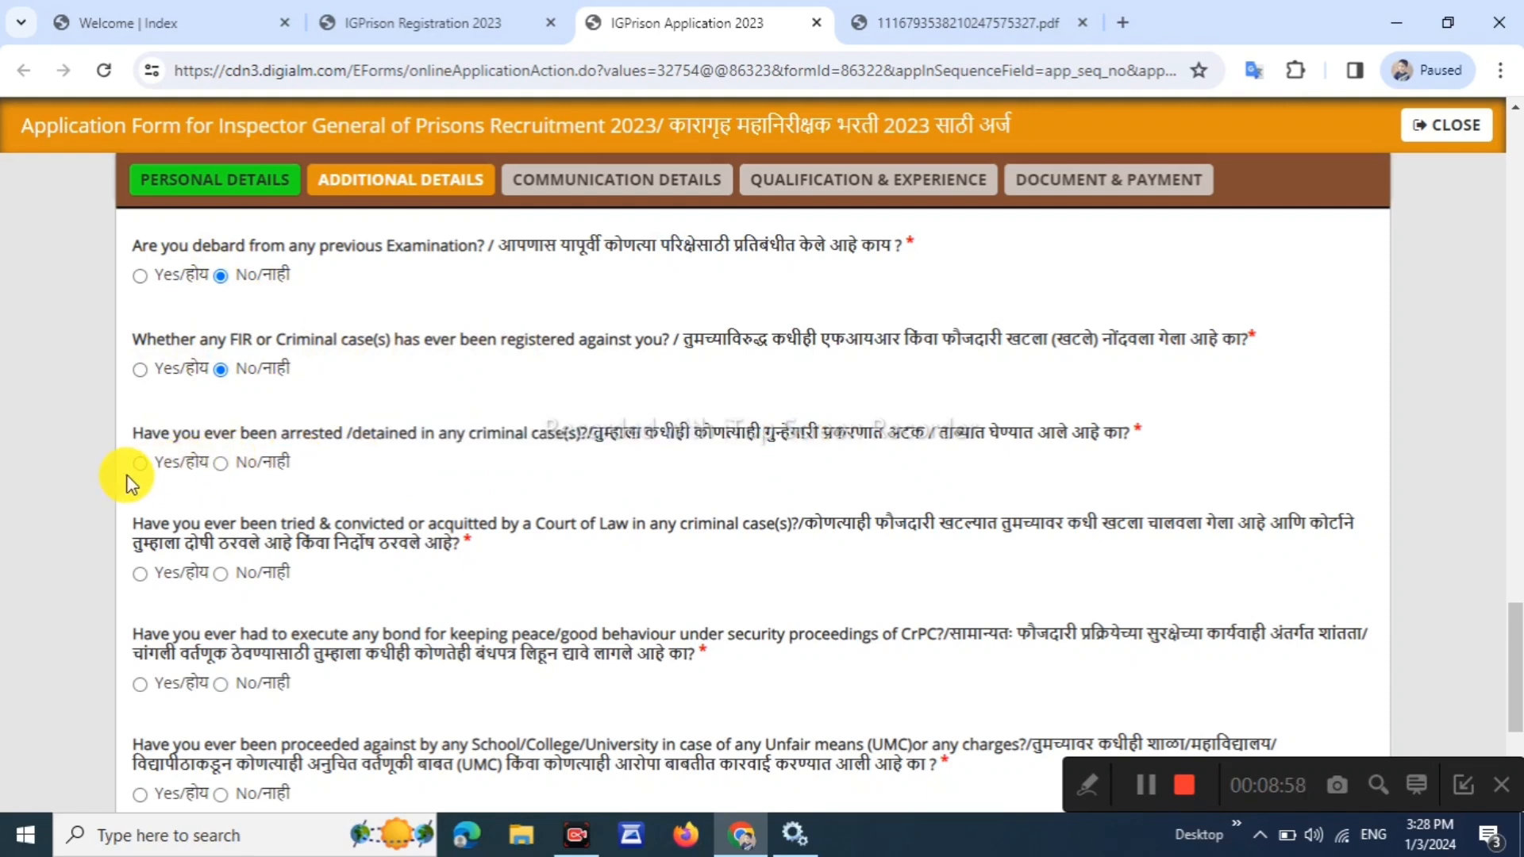
left_click(220, 463)
scroll(425, 487, "down", 1)
left_click_drag(807, 407, 1179, 430)
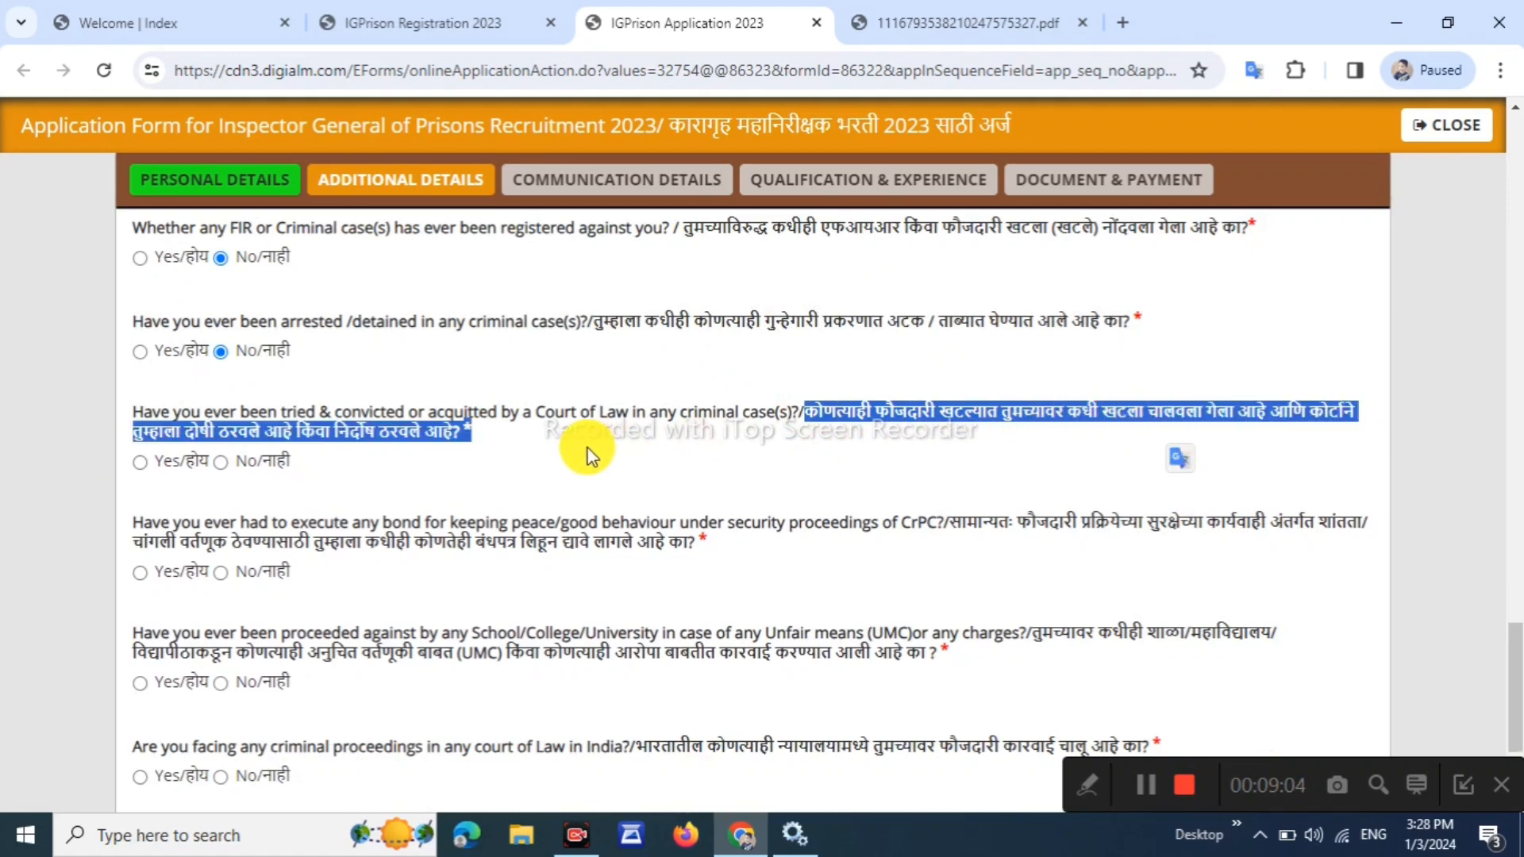
left_click(588, 476)
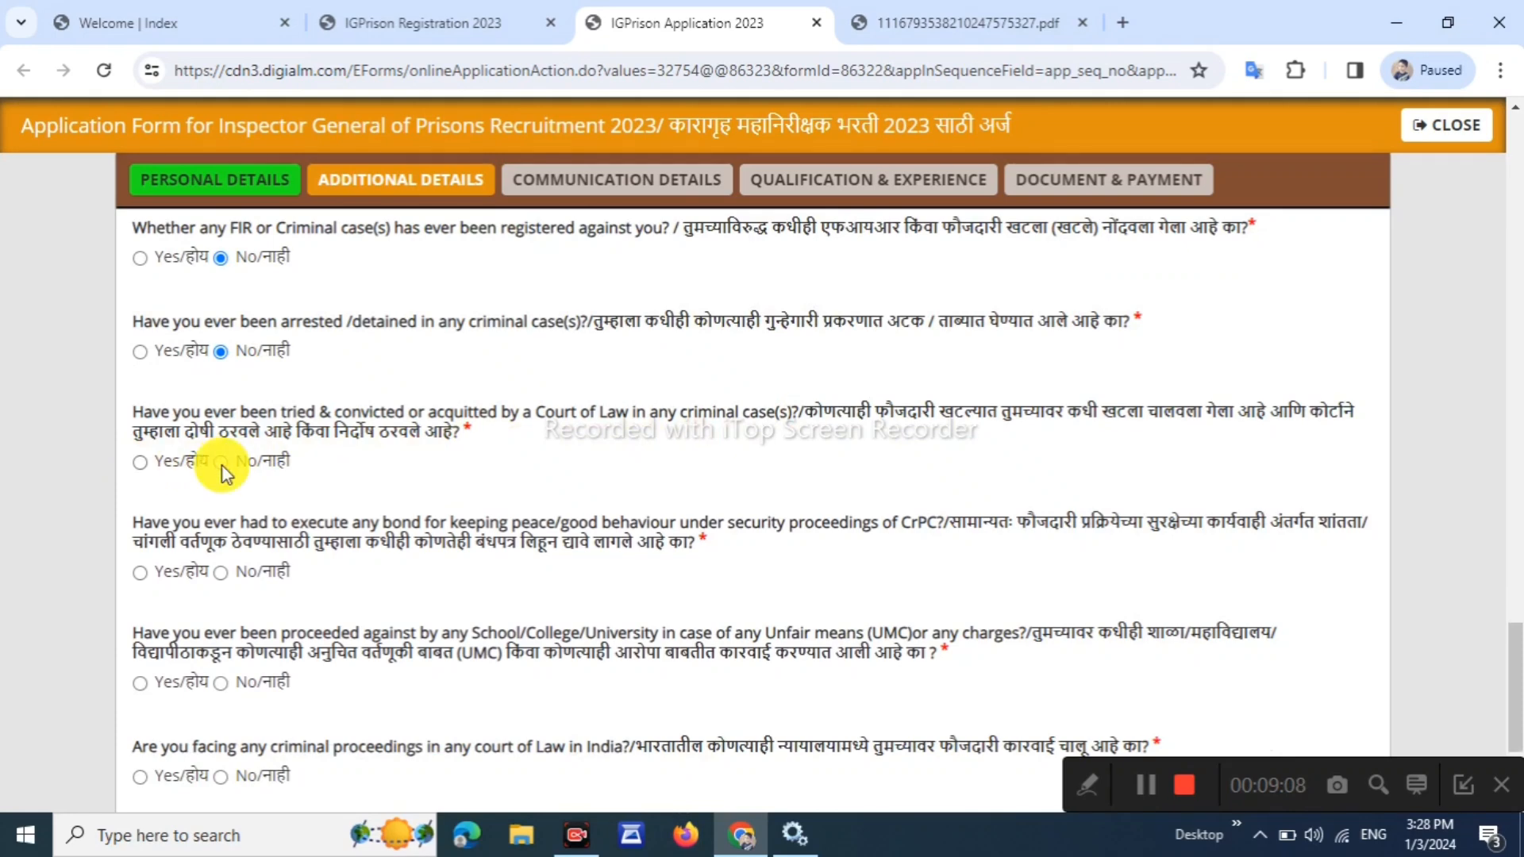
Answer No to UMC, criminal proceedings and departmental enquiry, then save Additional Details
scroll(294, 496, "down", 1)
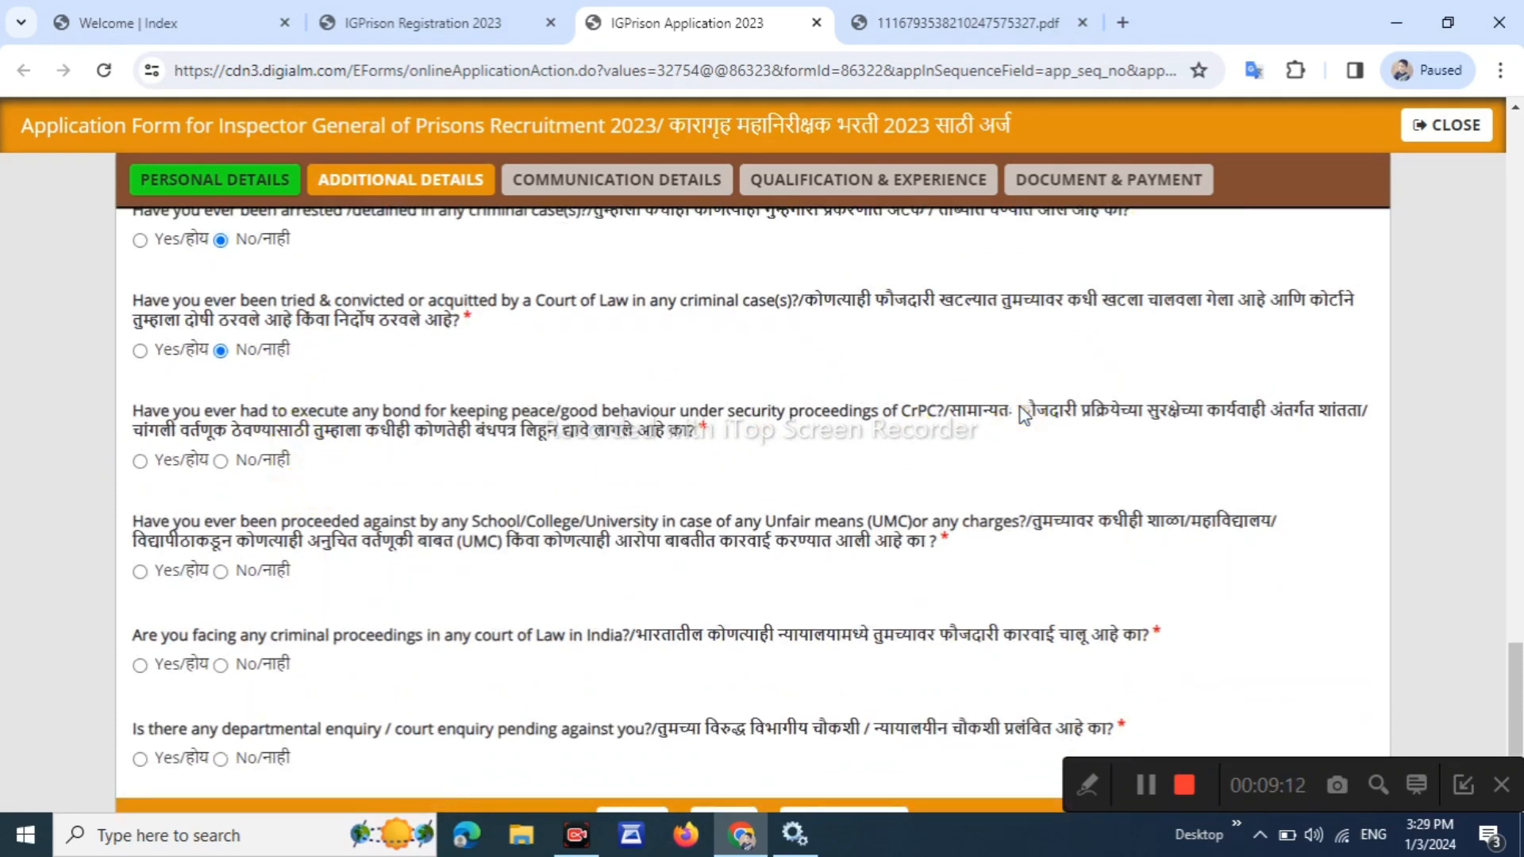
triple_click(1197, 412)
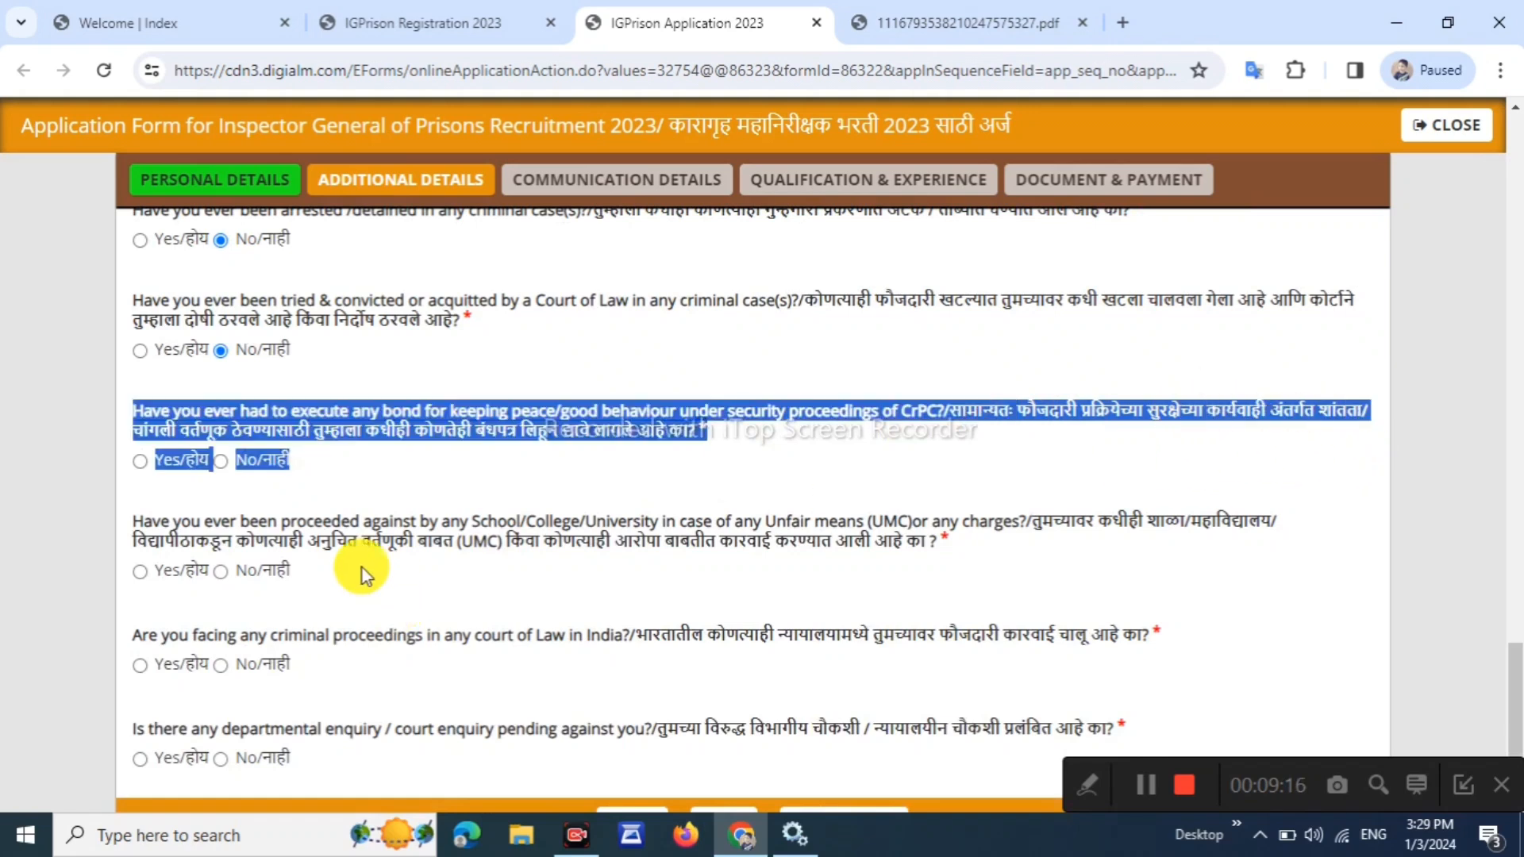
left_click(321, 472)
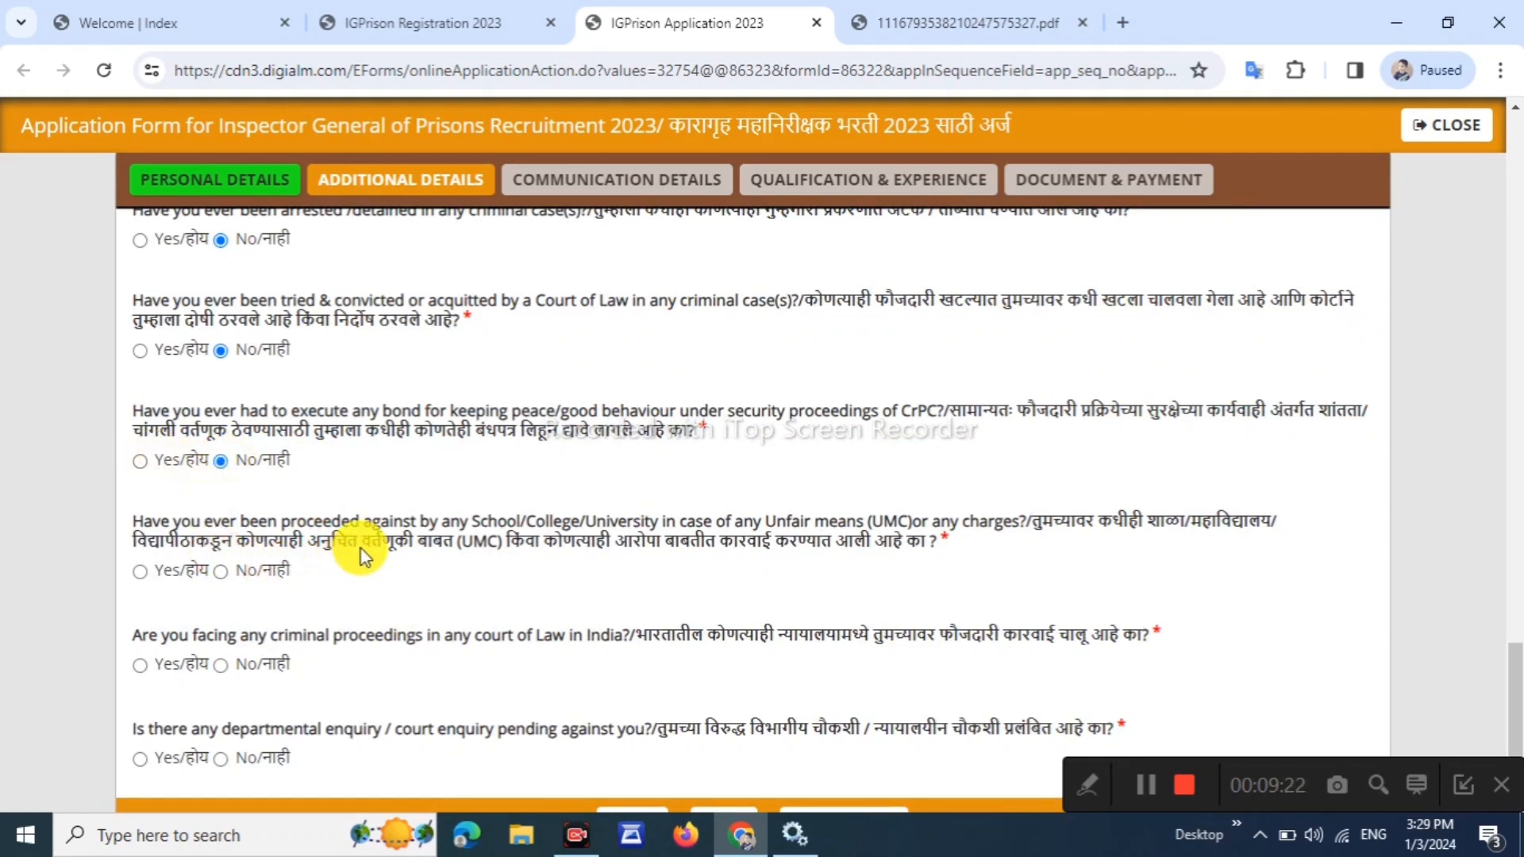
left_click_drag(1111, 525, 426, 592)
left_click(422, 583)
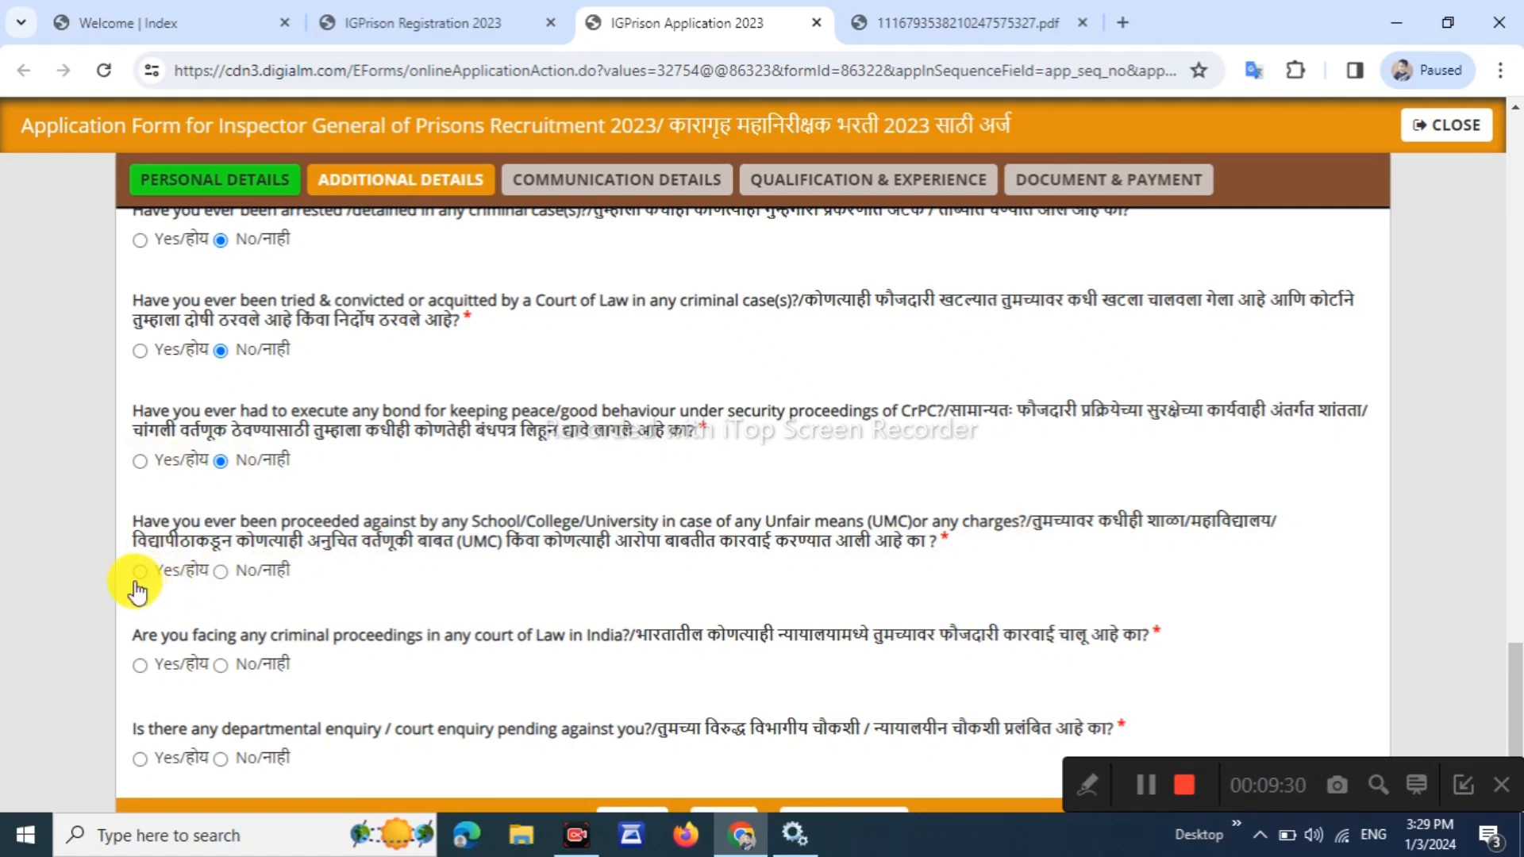
left_click(220, 571)
scroll(262, 591, "down", 2)
left_click_drag(724, 542, 1161, 526)
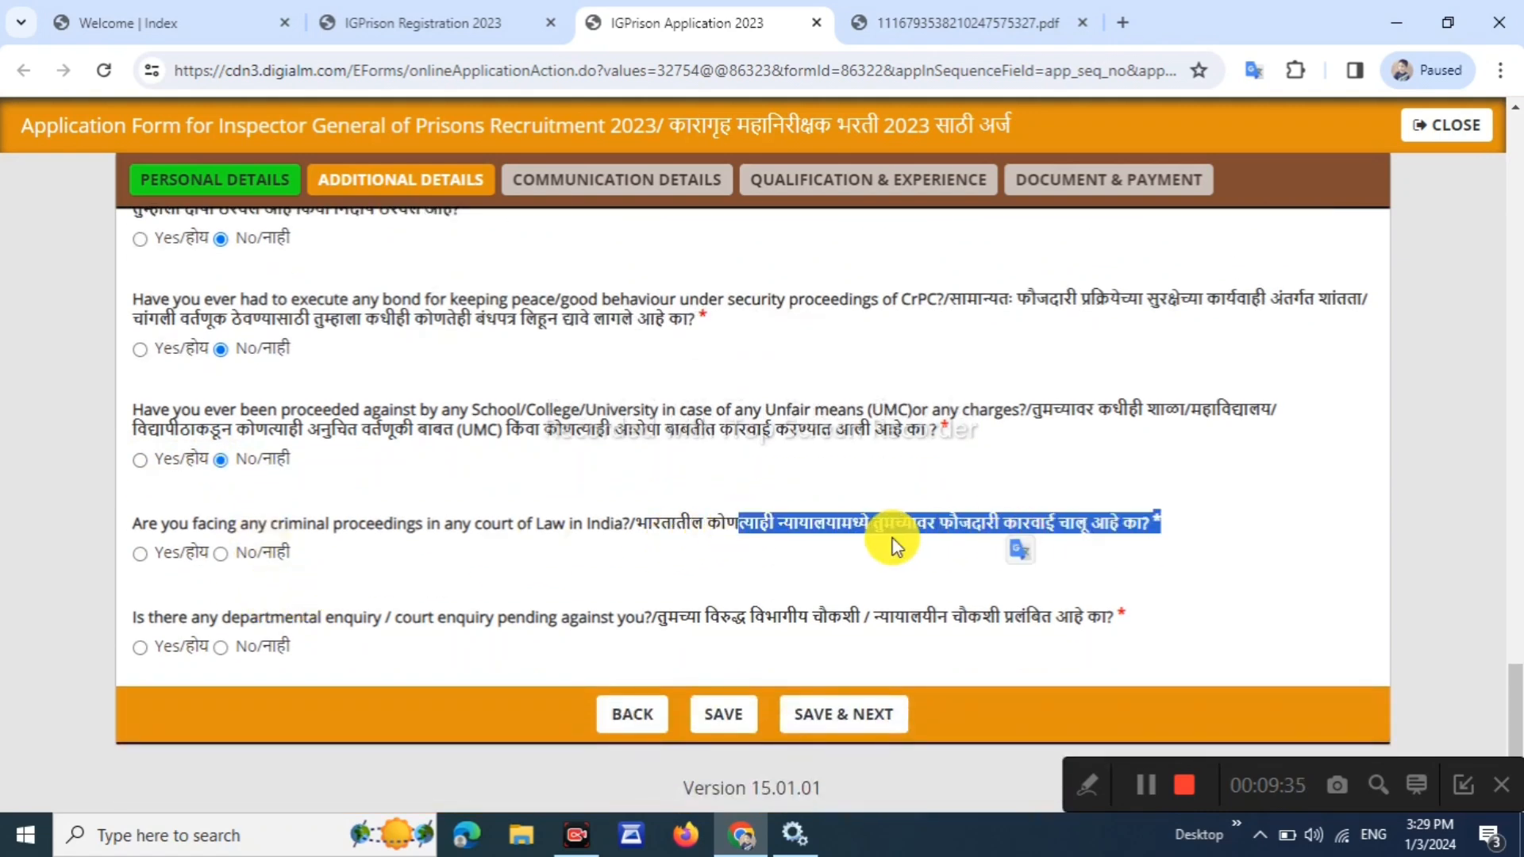
left_click(228, 557)
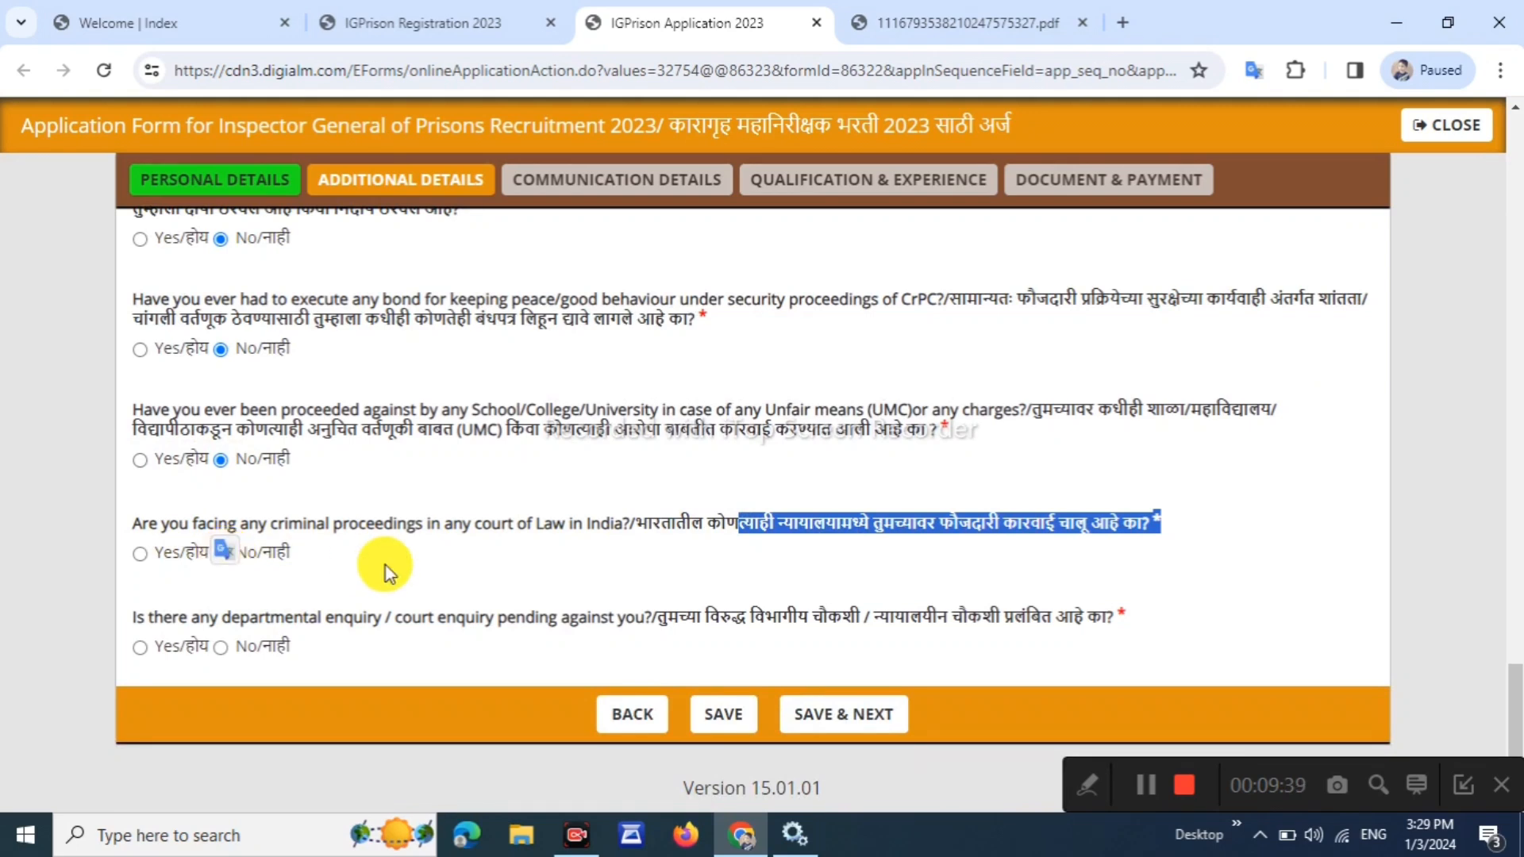
triple_click(664, 611)
left_click(508, 647)
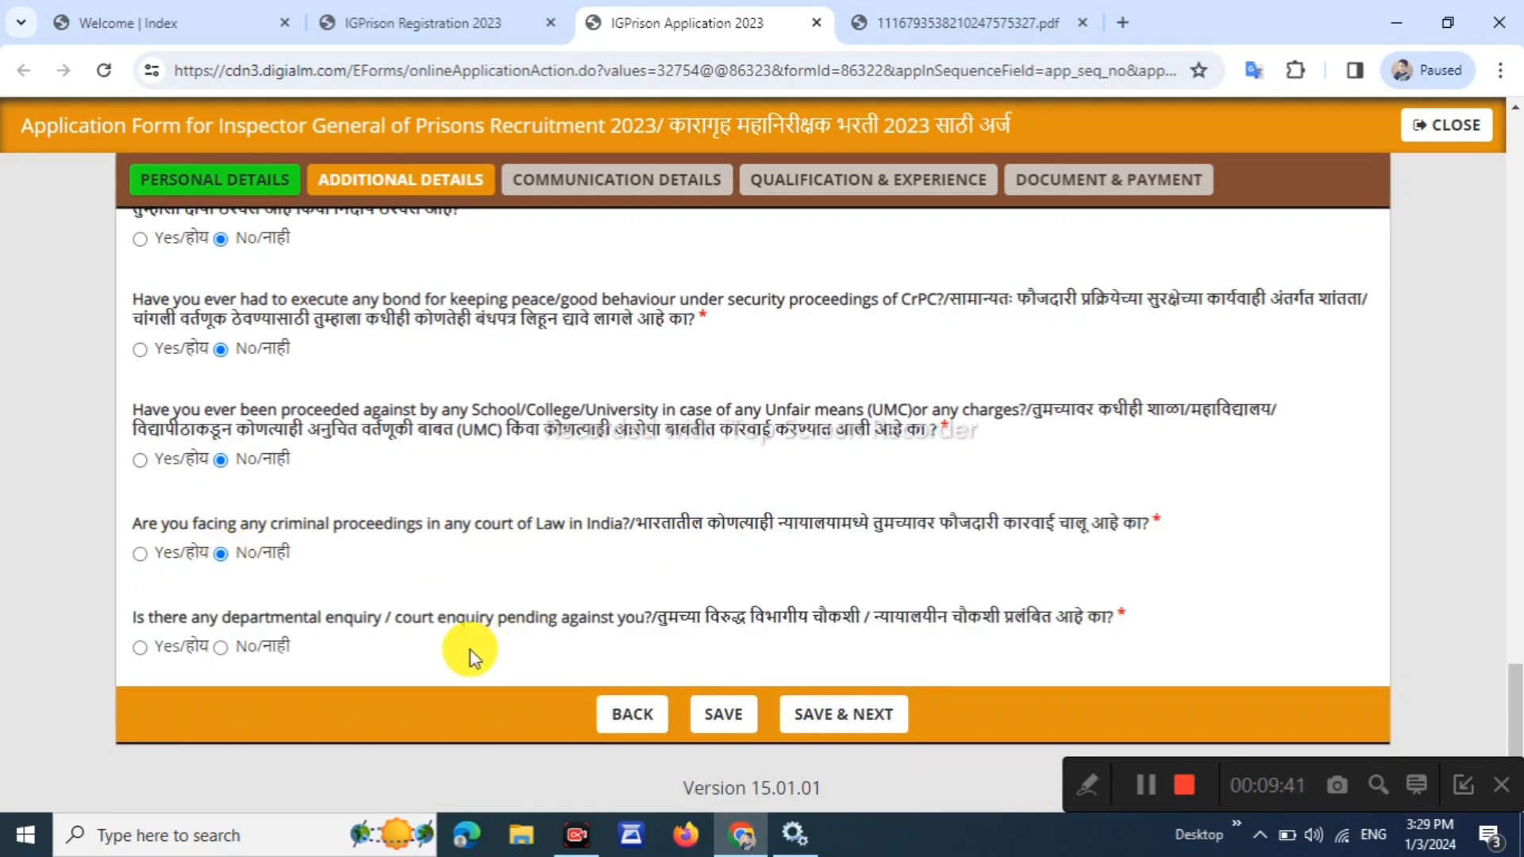
left_click(220, 647)
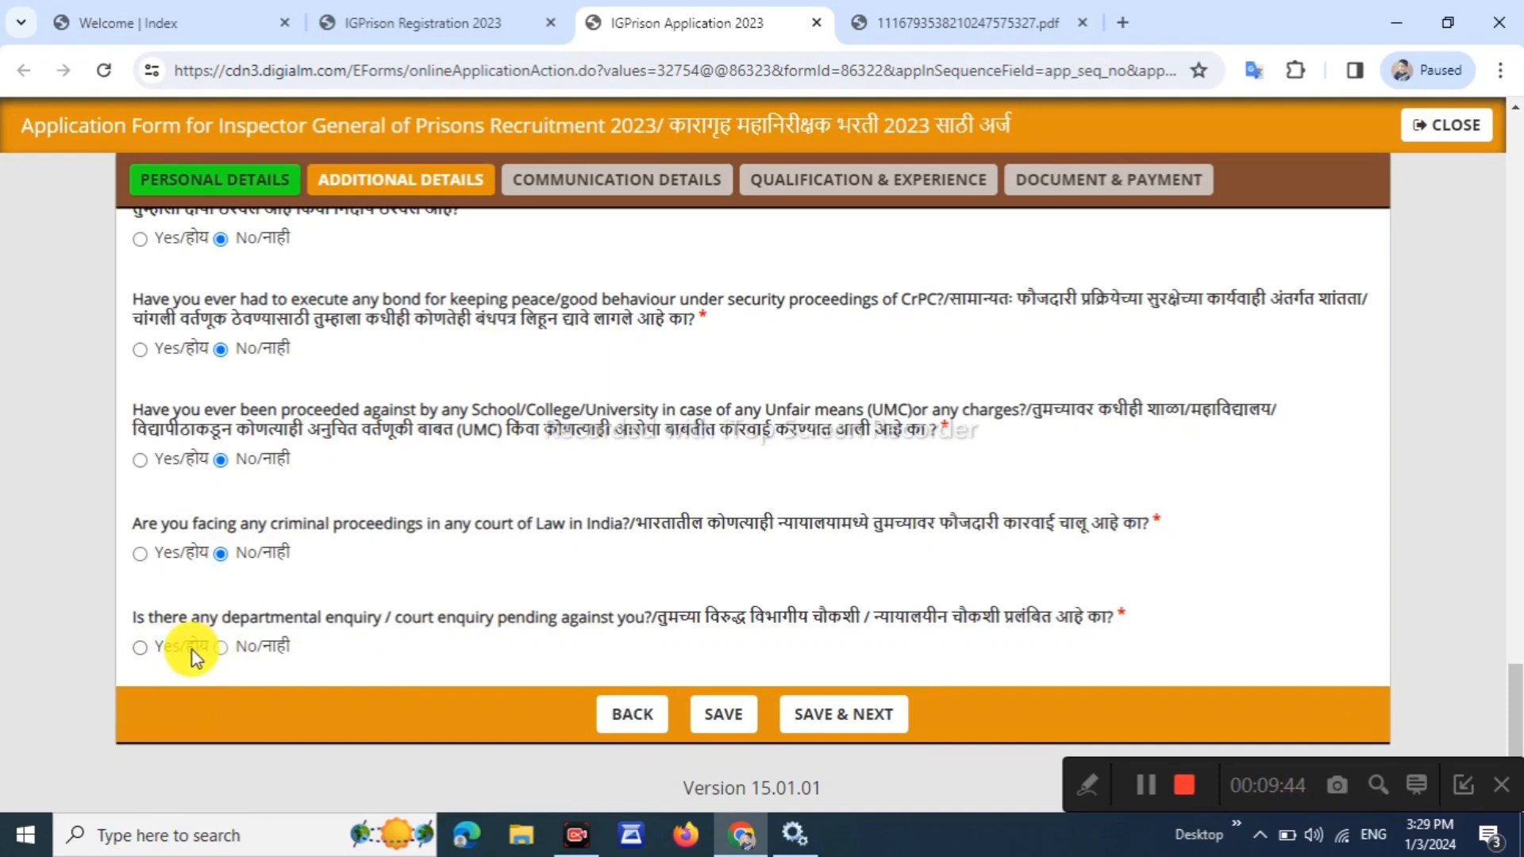
left_click(727, 719)
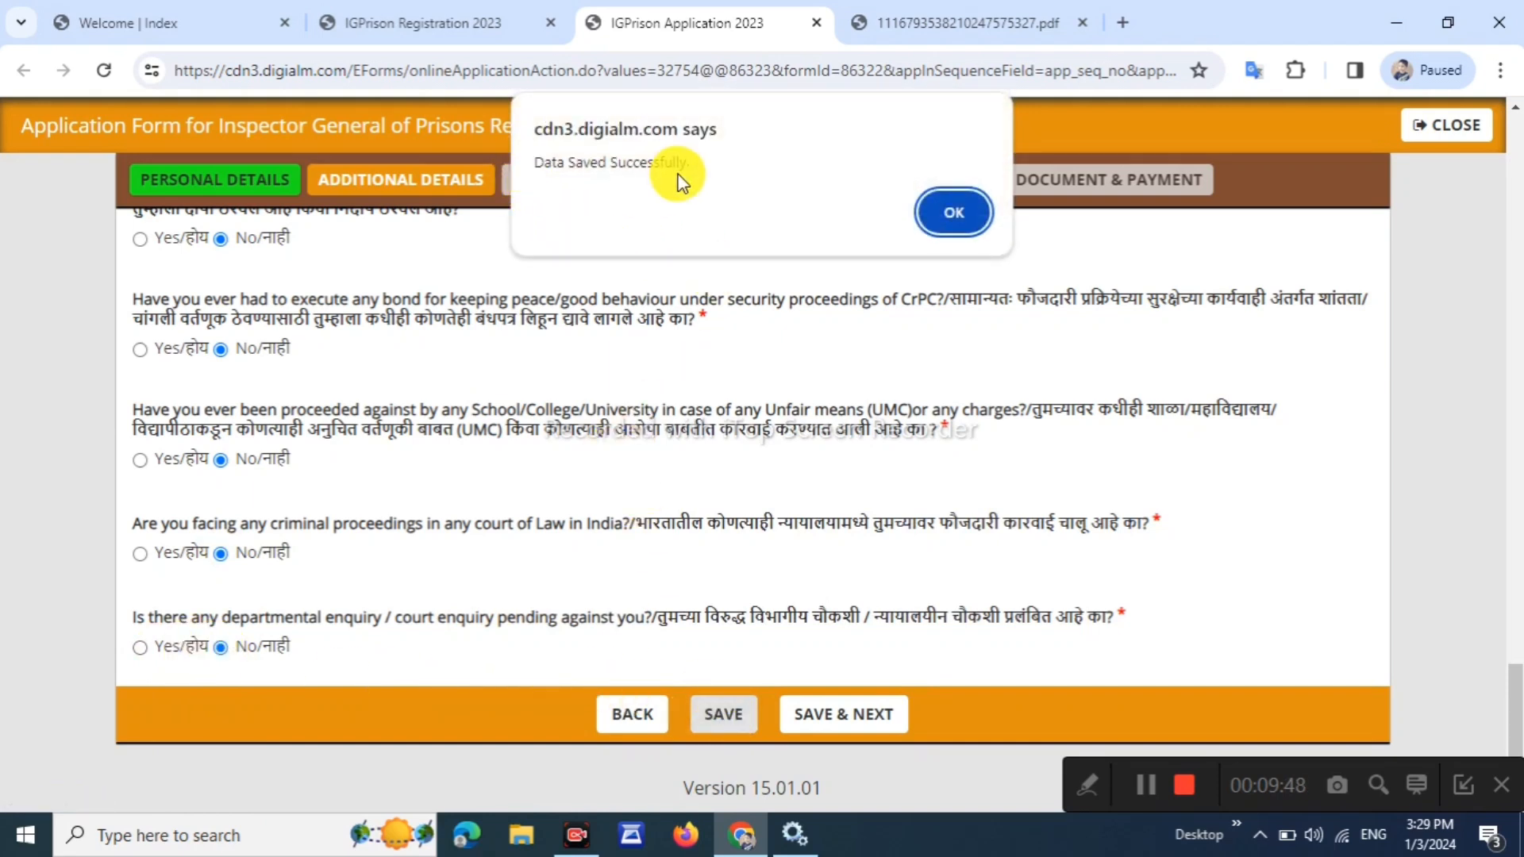
left_click(957, 215)
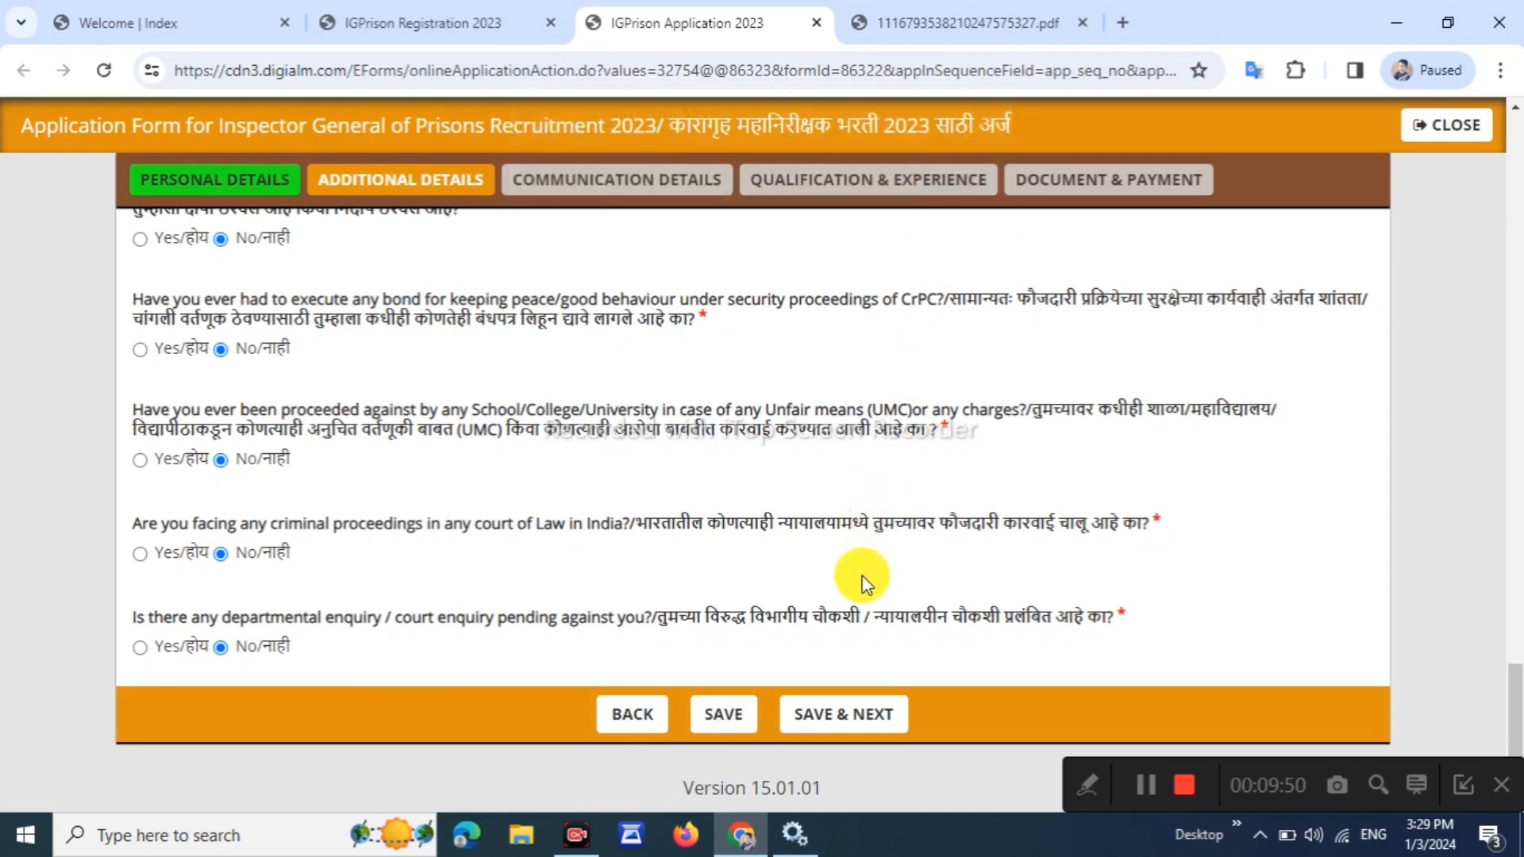
Save Additional Details and continue to the Communication Details section
left_click(859, 714)
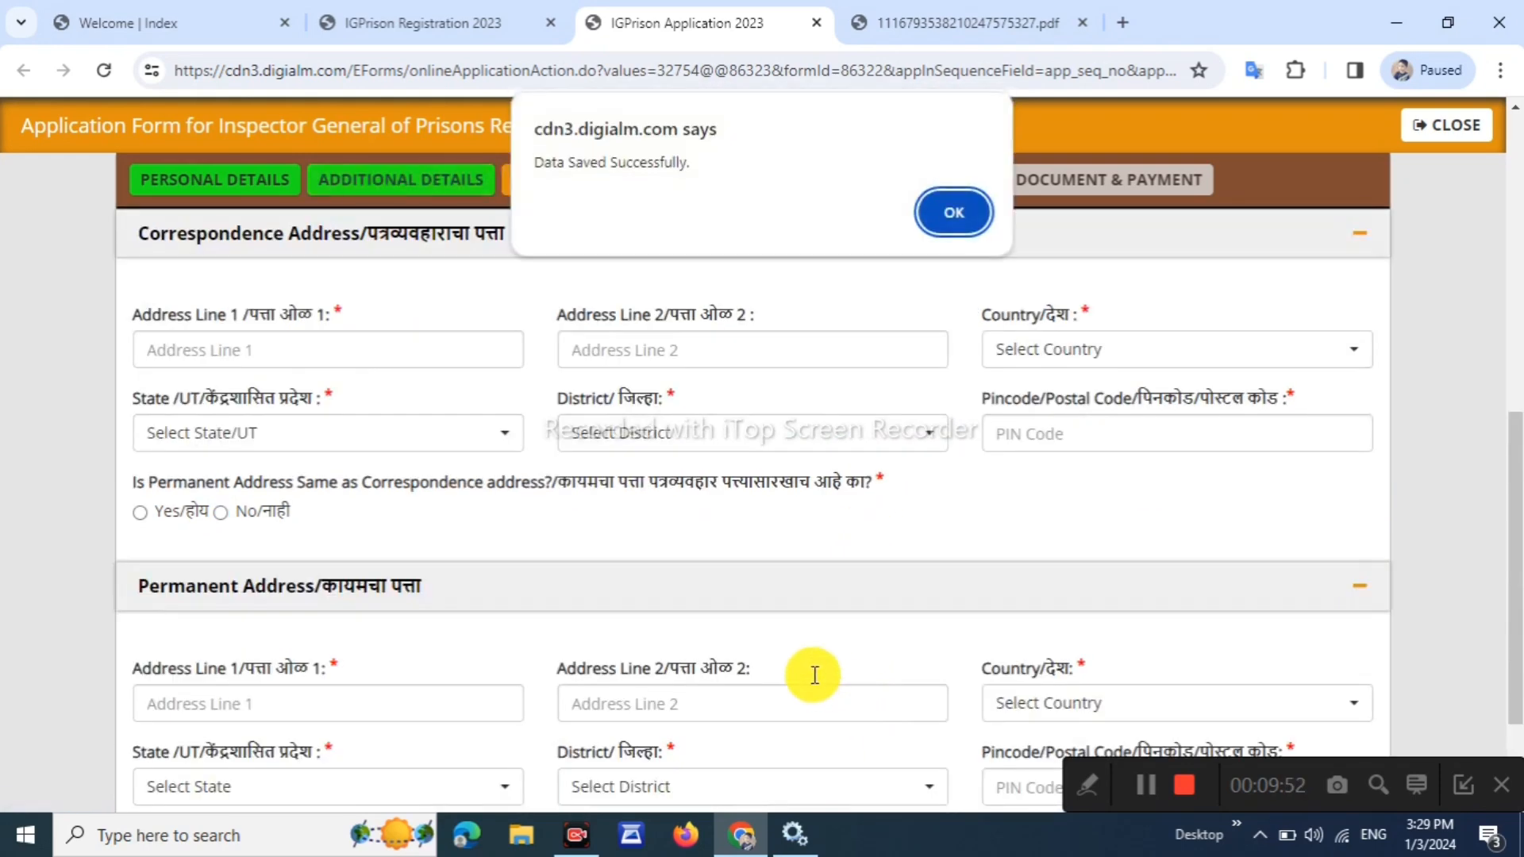
left_click(952, 212)
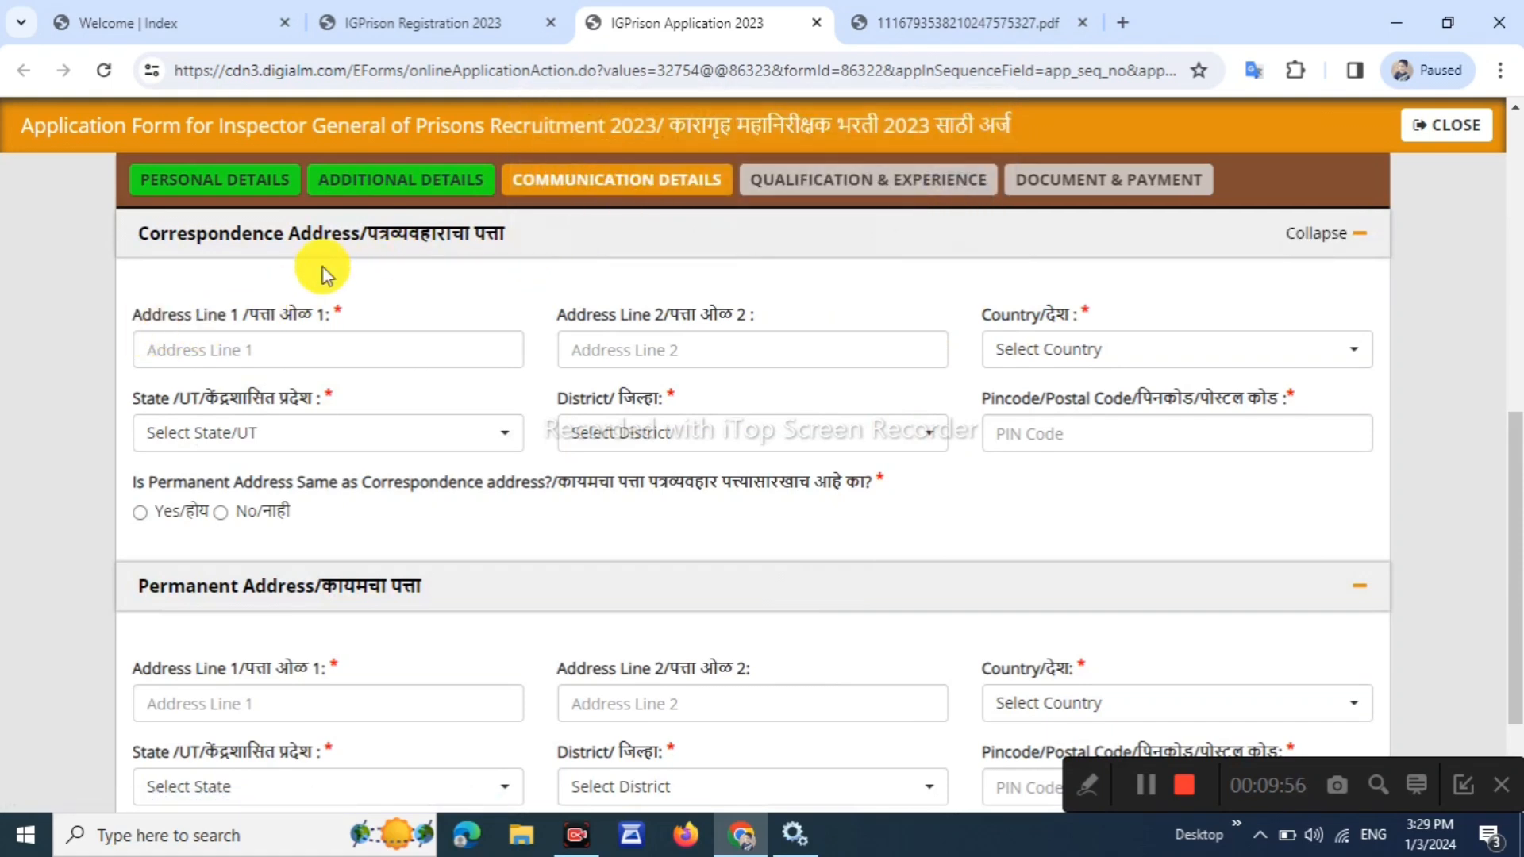
left_click_drag(139, 314, 306, 321)
left_click(400, 308)
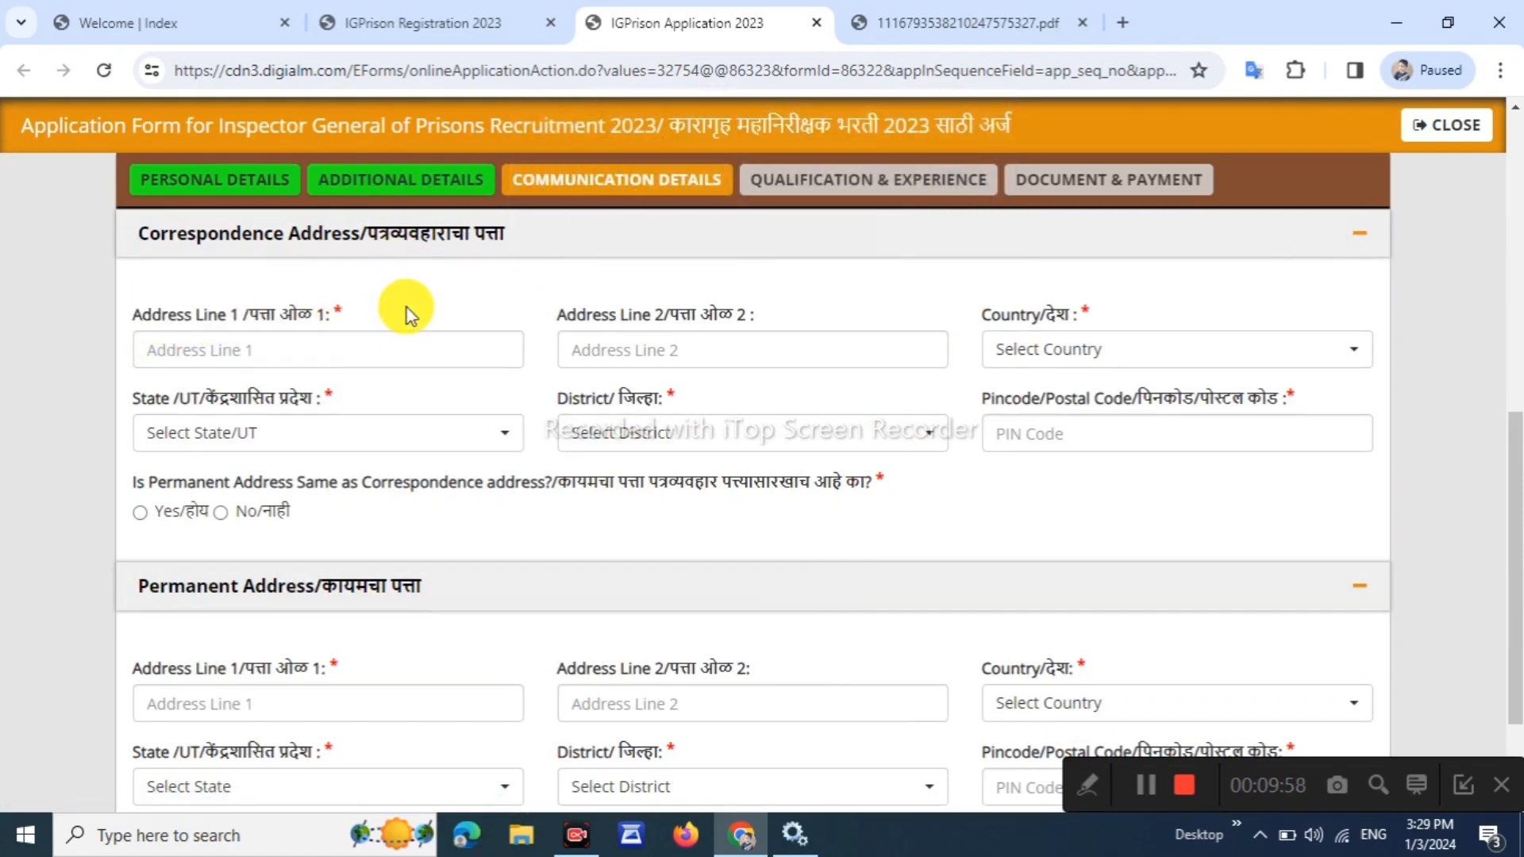
left_click_drag(611, 317, 631, 318)
left_click(865, 300)
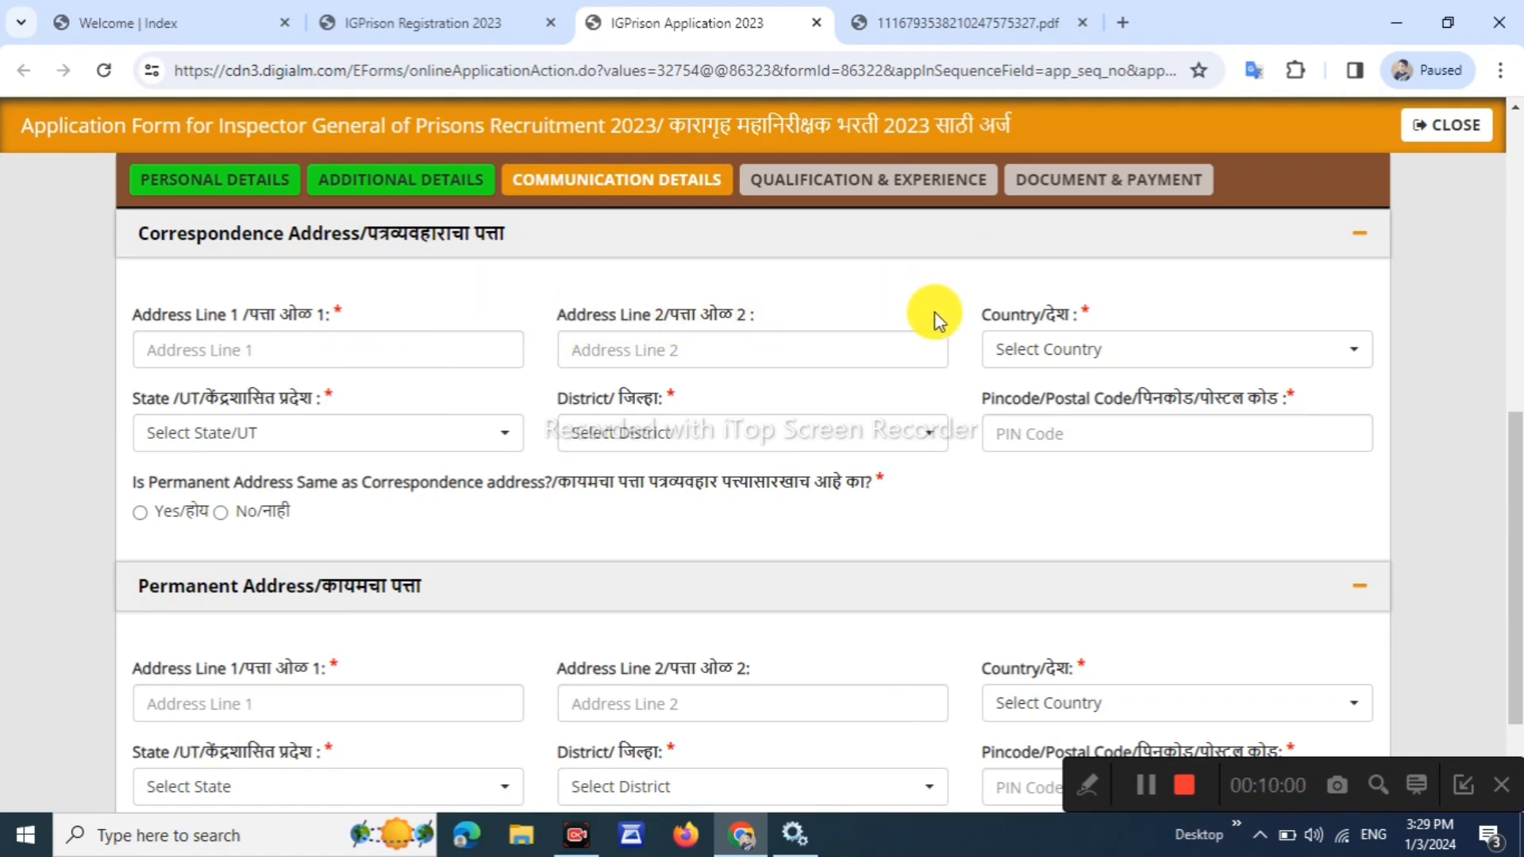
Set the correspondence address country to India and state to Maharashtra
left_click(1092, 360)
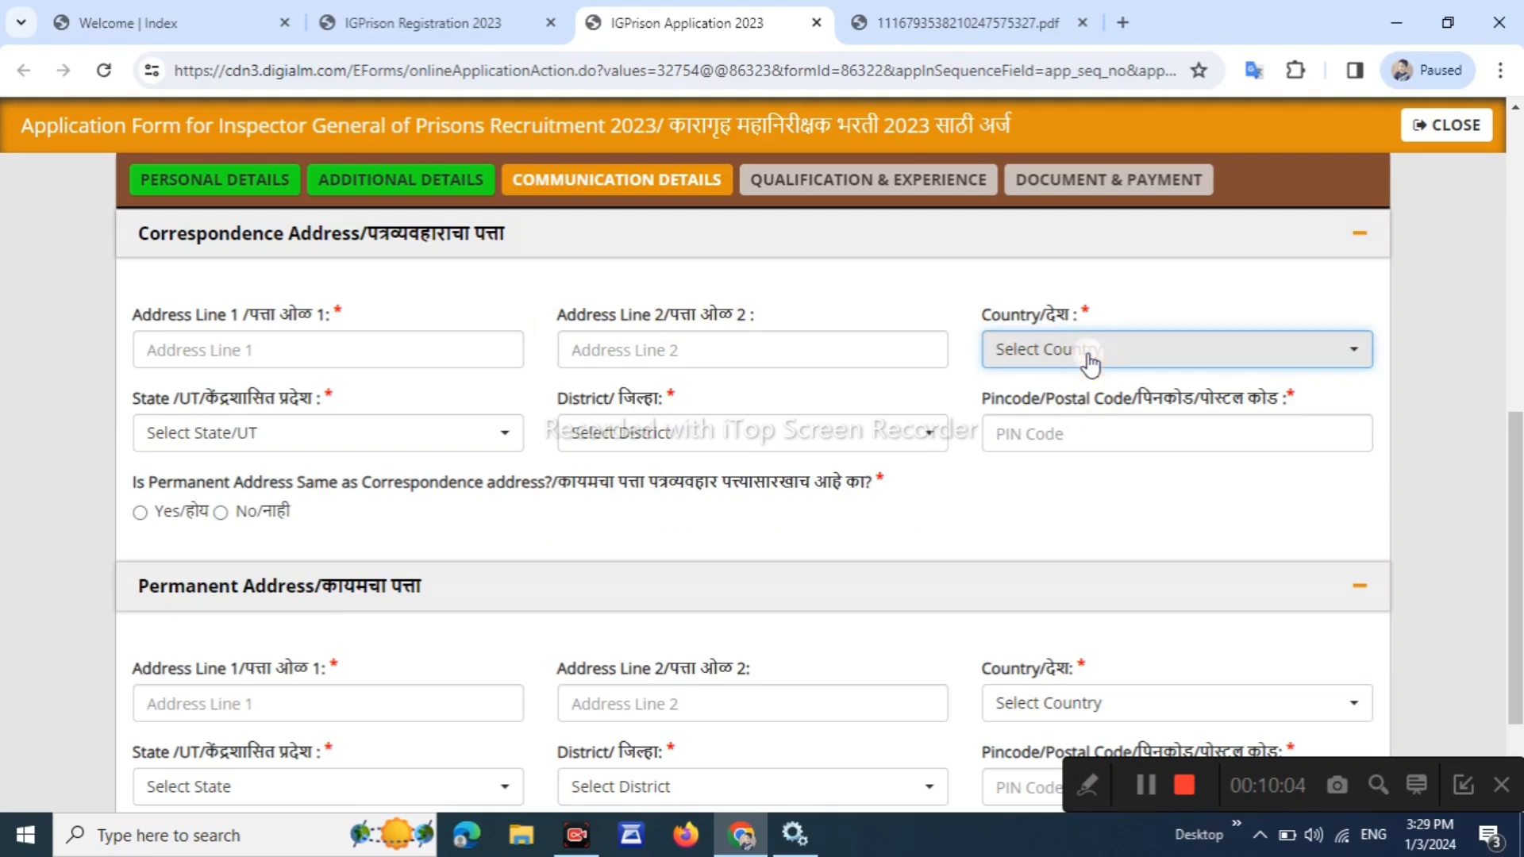
left_click(1089, 360)
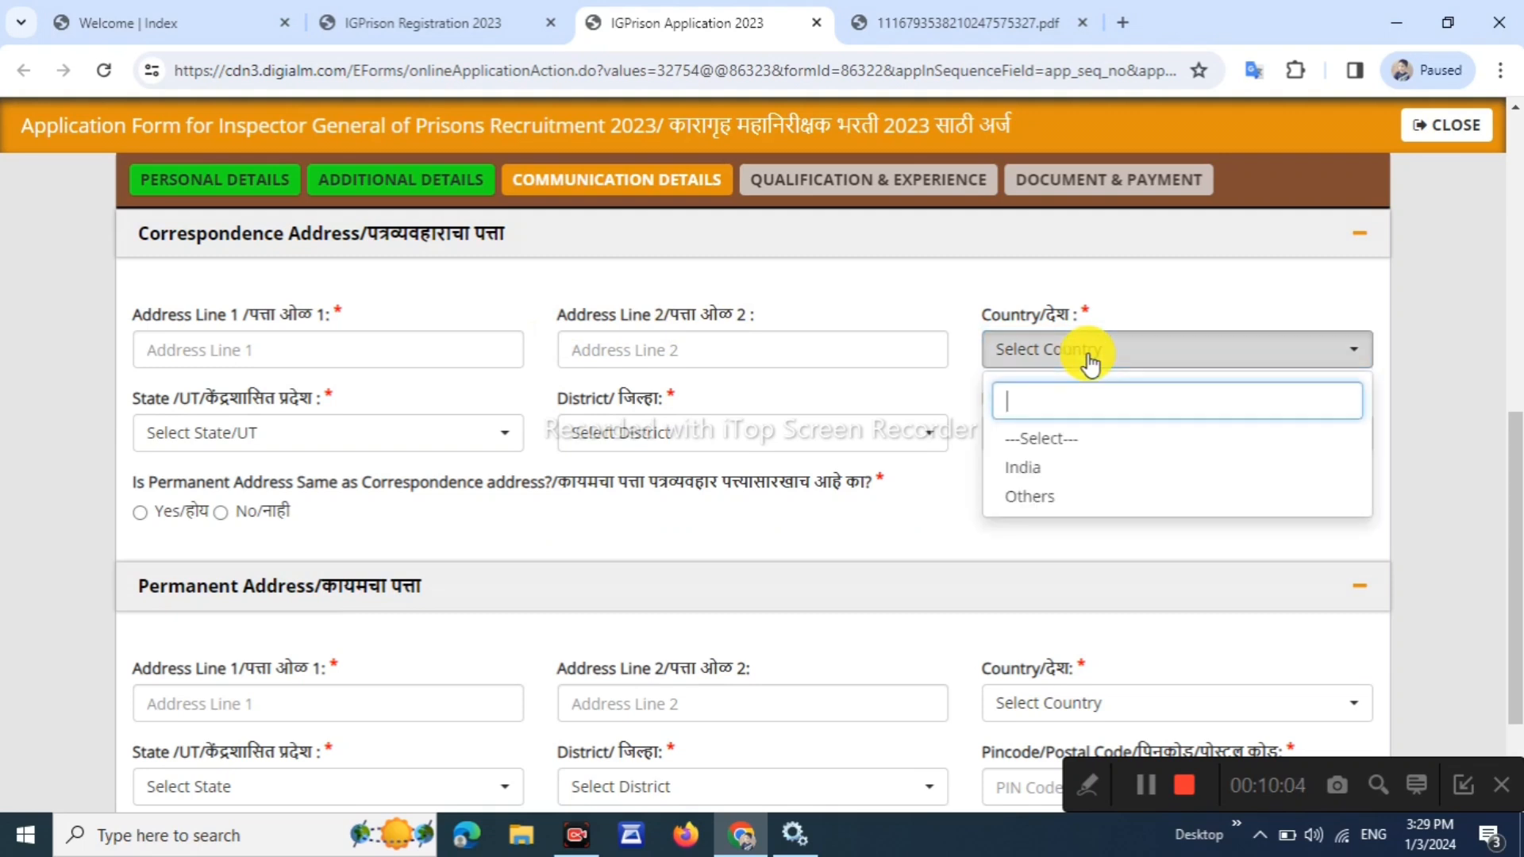
left_click(1052, 470)
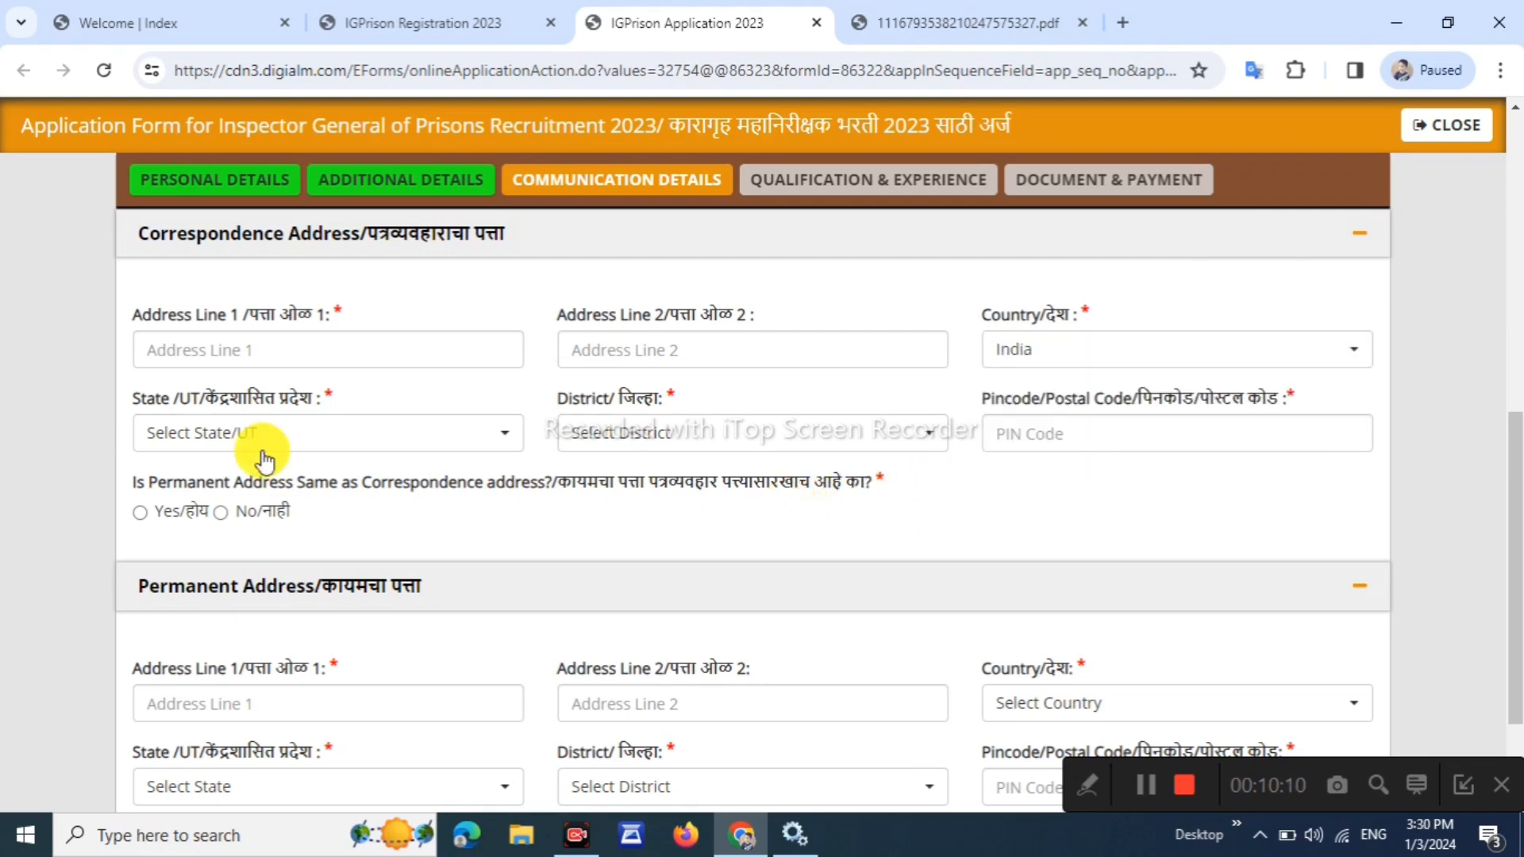
left_click(262, 436)
scroll(254, 678, "down", 4)
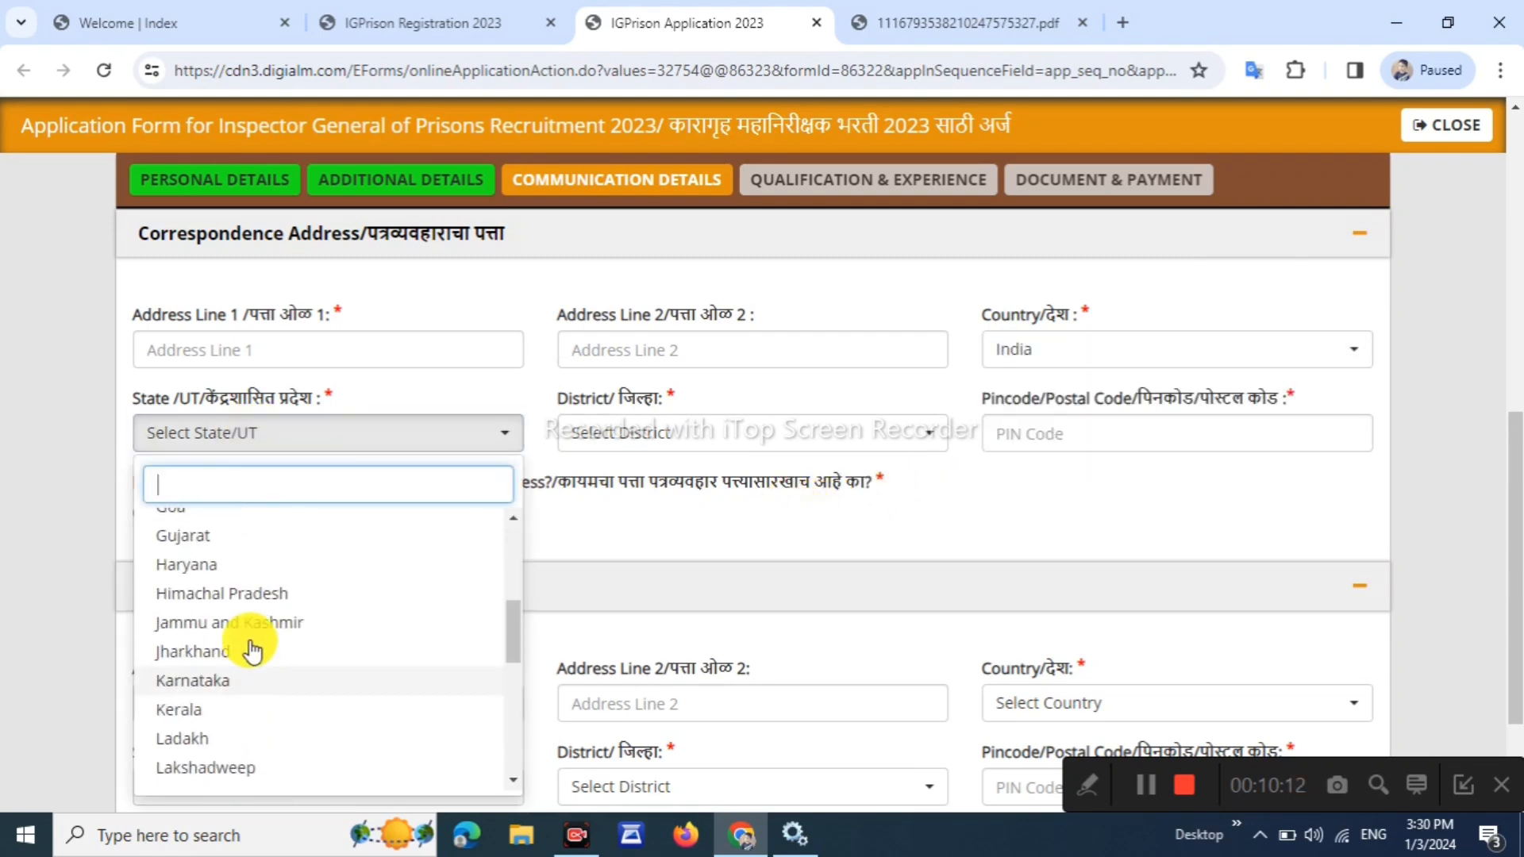
scroll(242, 675, "down", 3)
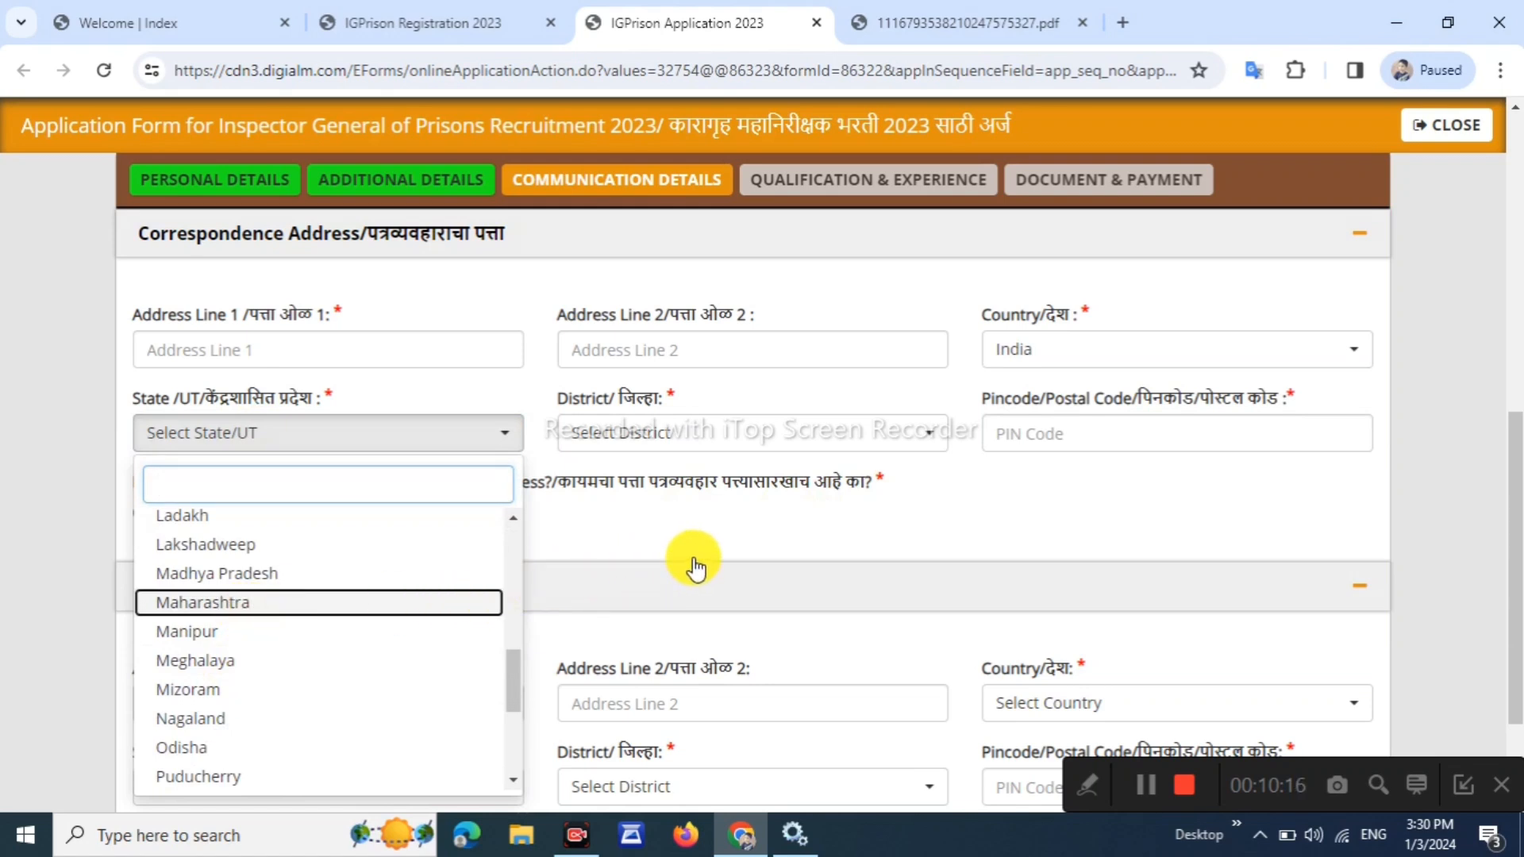
key("Return")
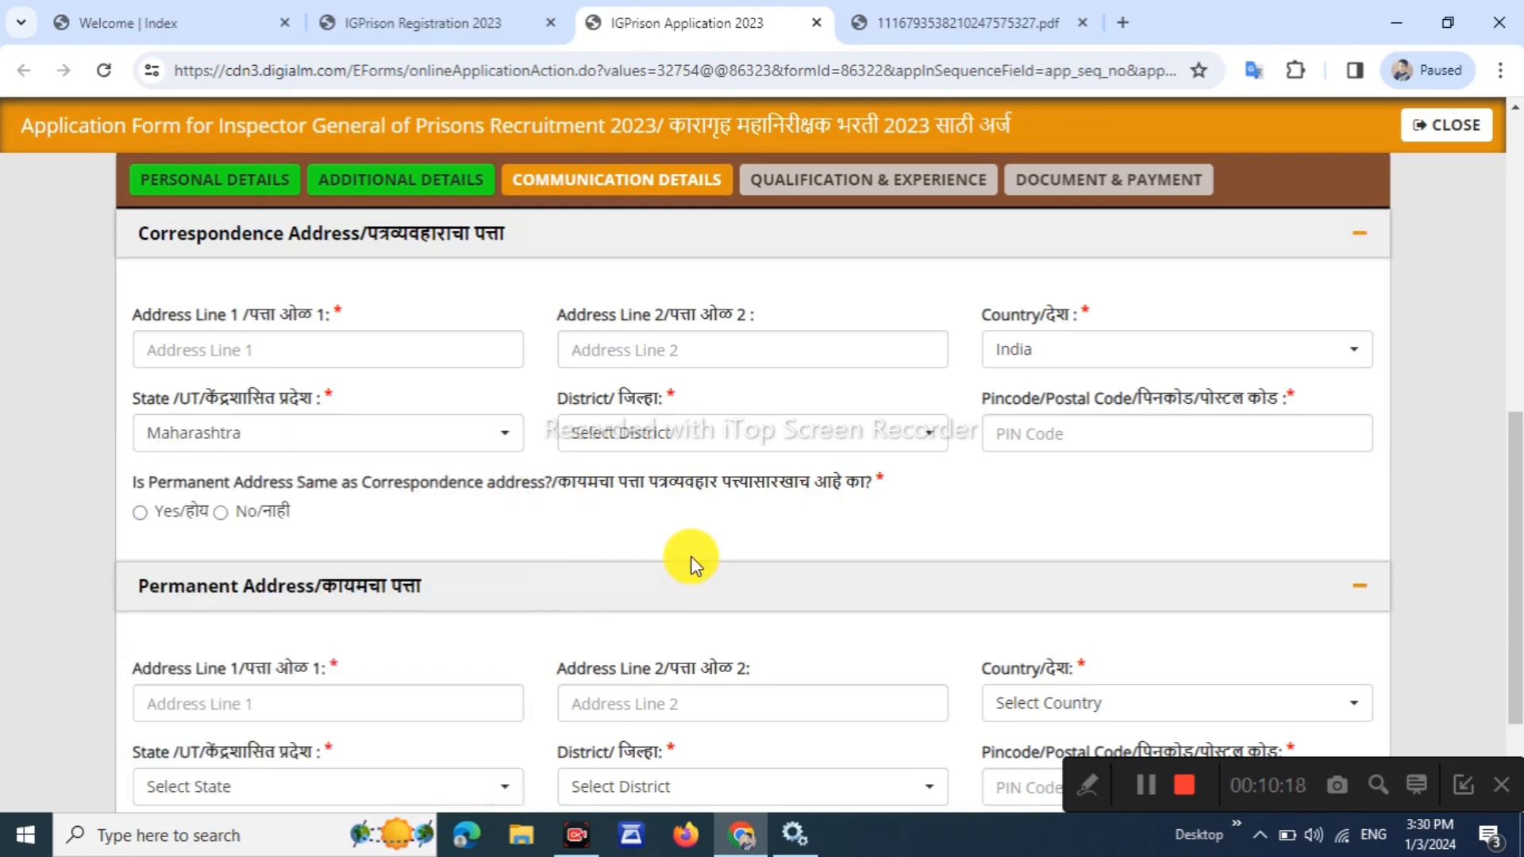
left_click(713, 434)
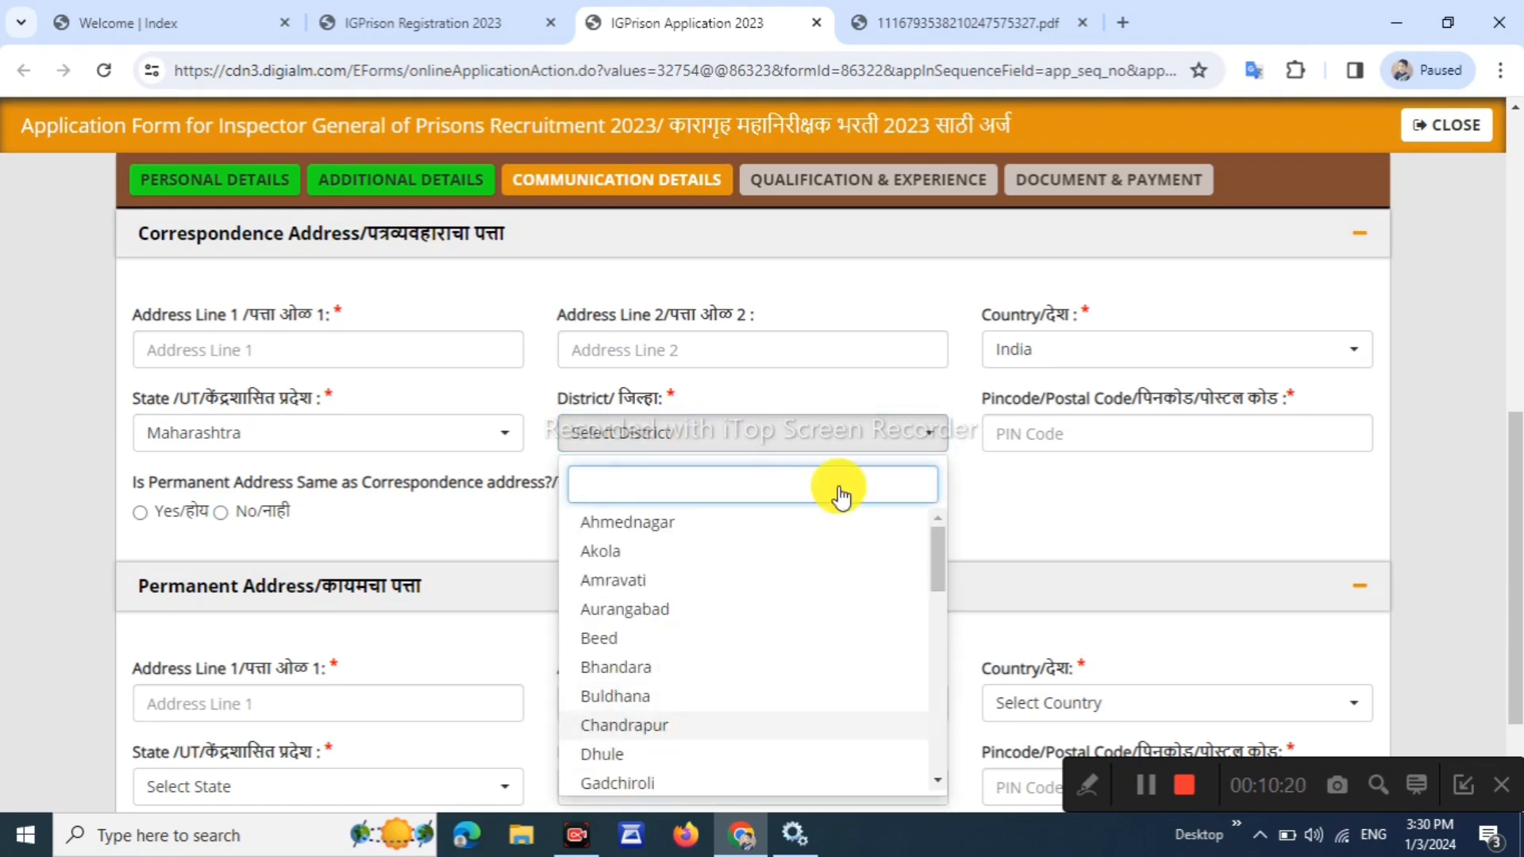
left_click(1064, 439)
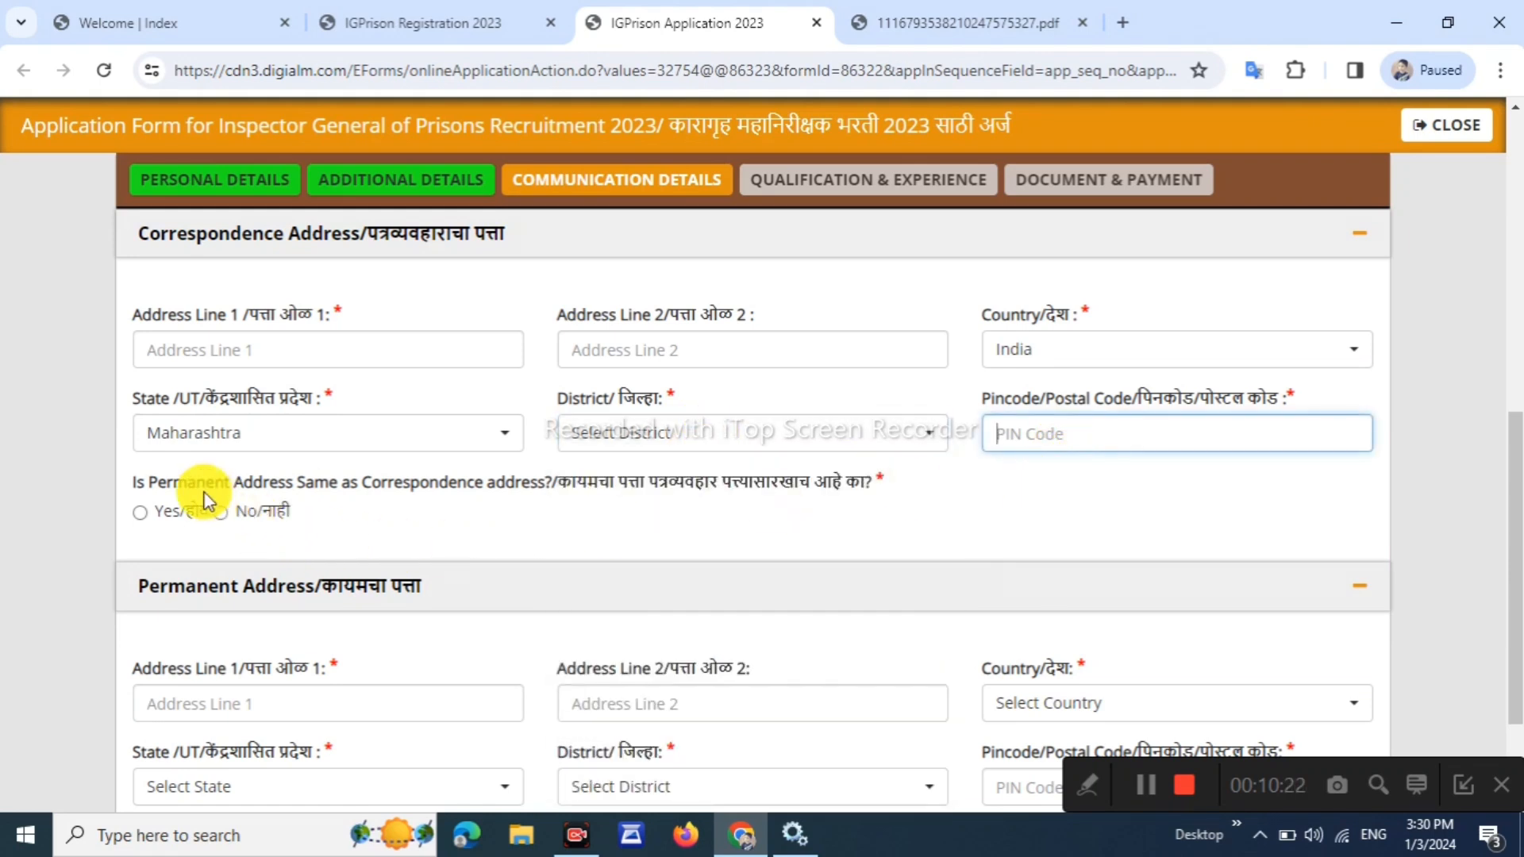
Mark the permanent address as same as correspondence and save the communication details
left_click_drag(156, 482, 304, 483)
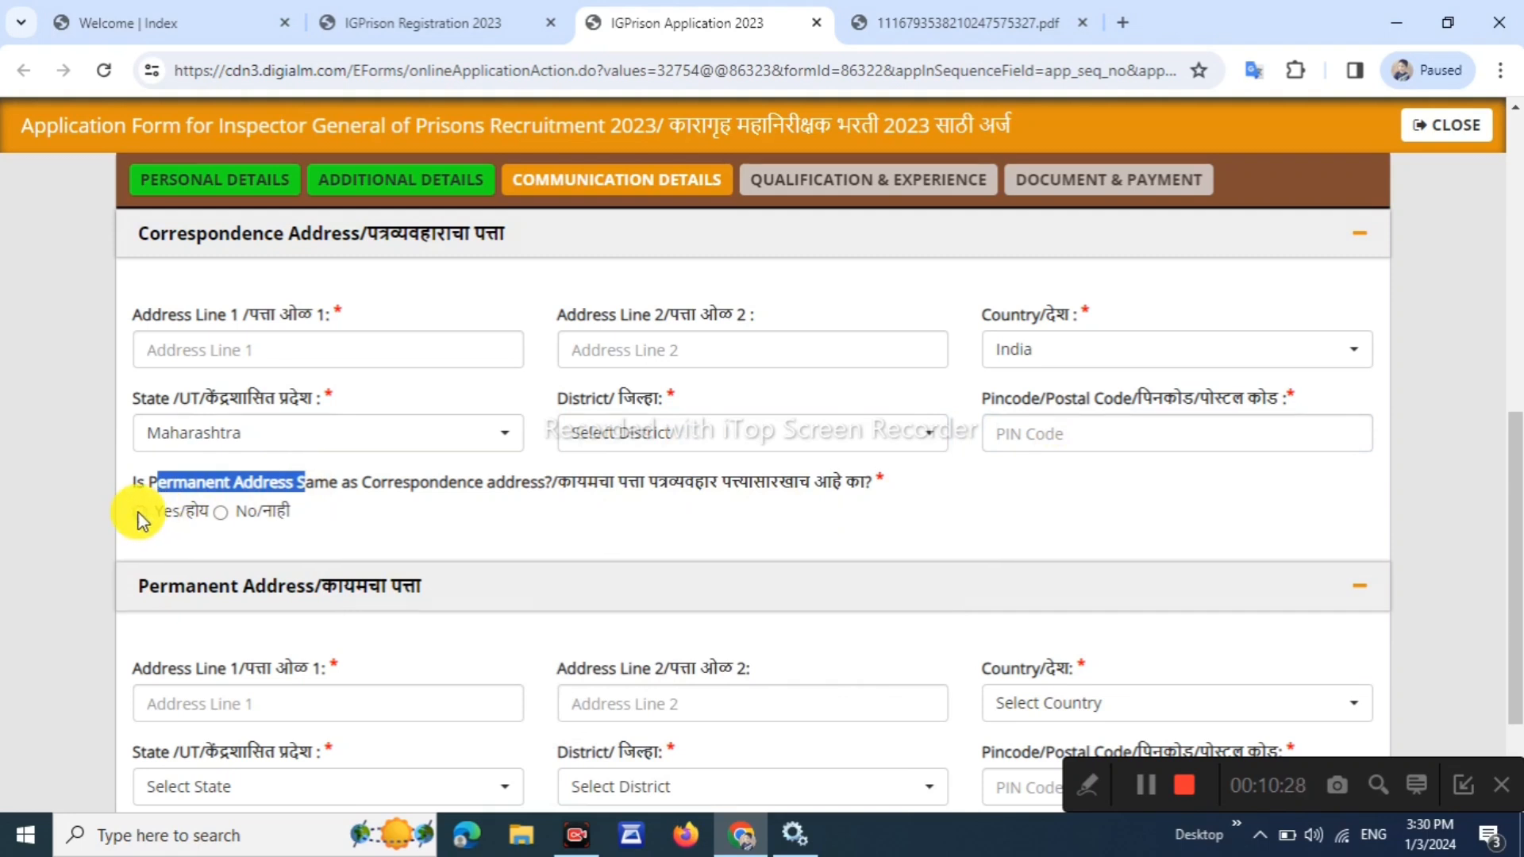
scroll(306, 517, "down", 2)
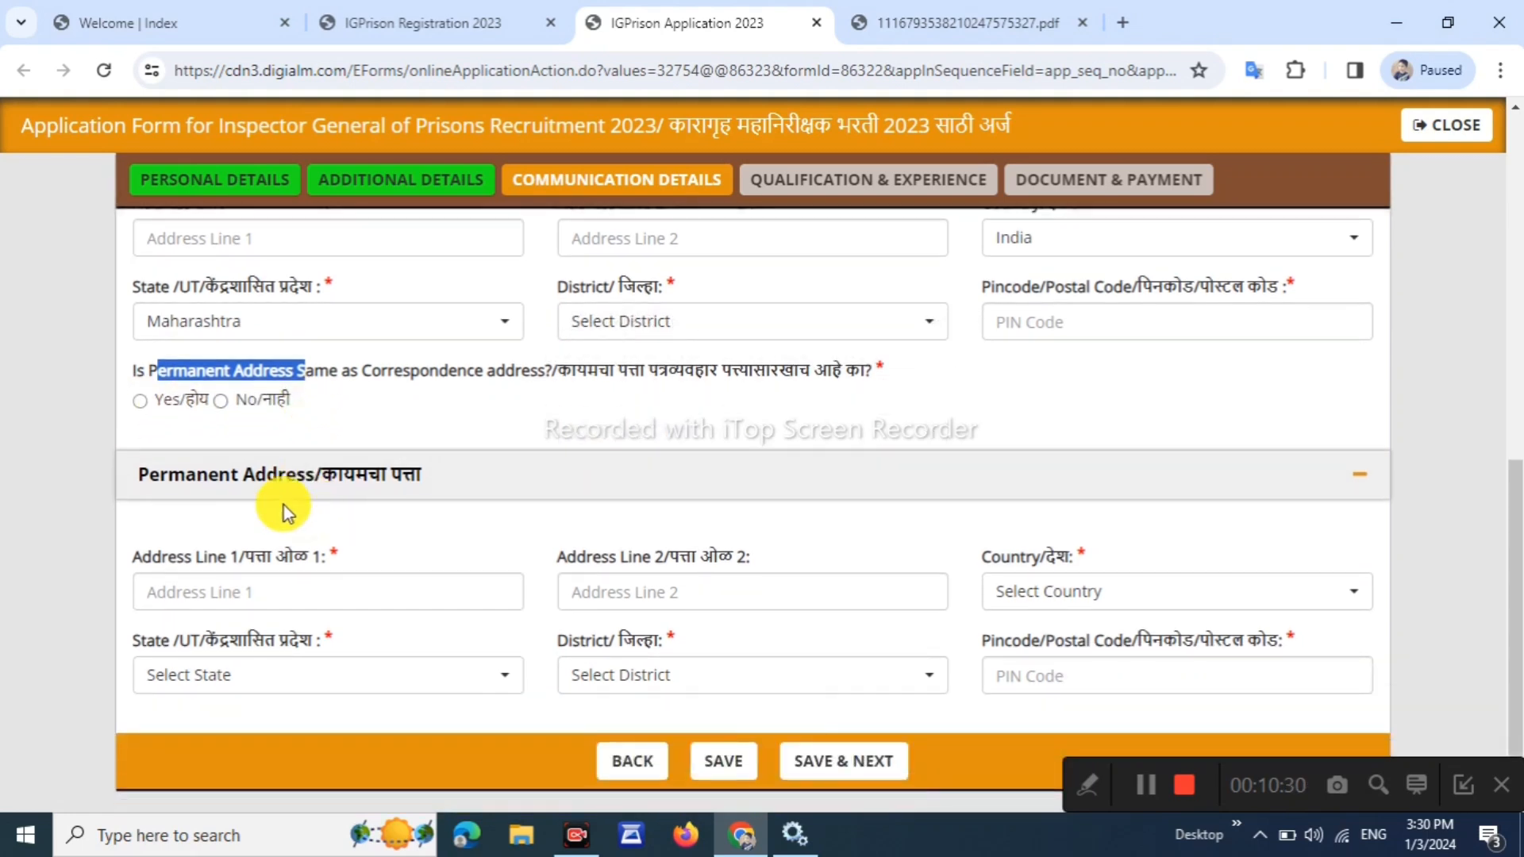
left_click(143, 402)
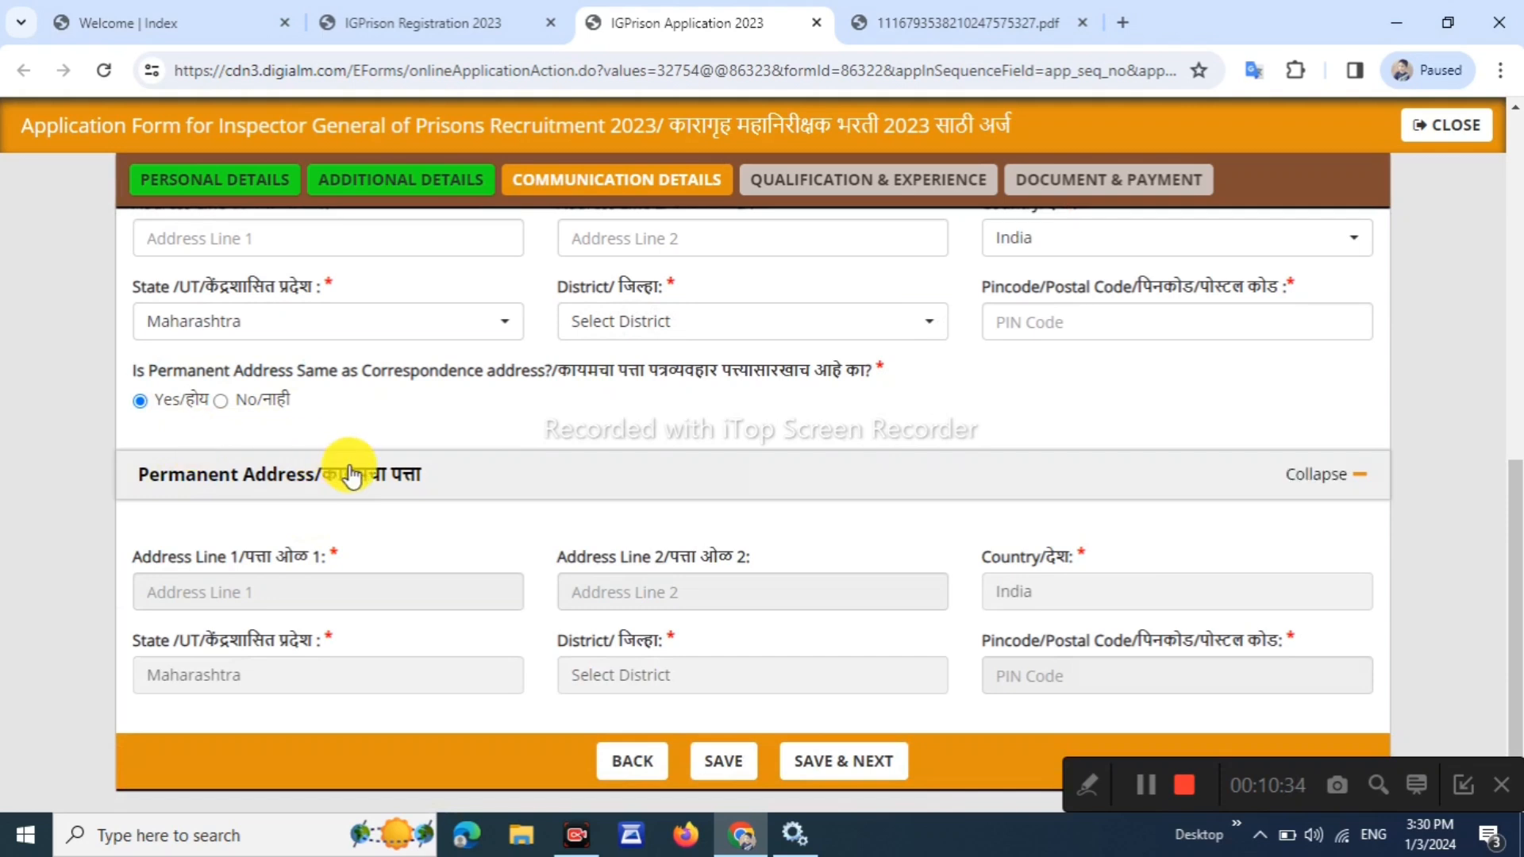
left_click(832, 777)
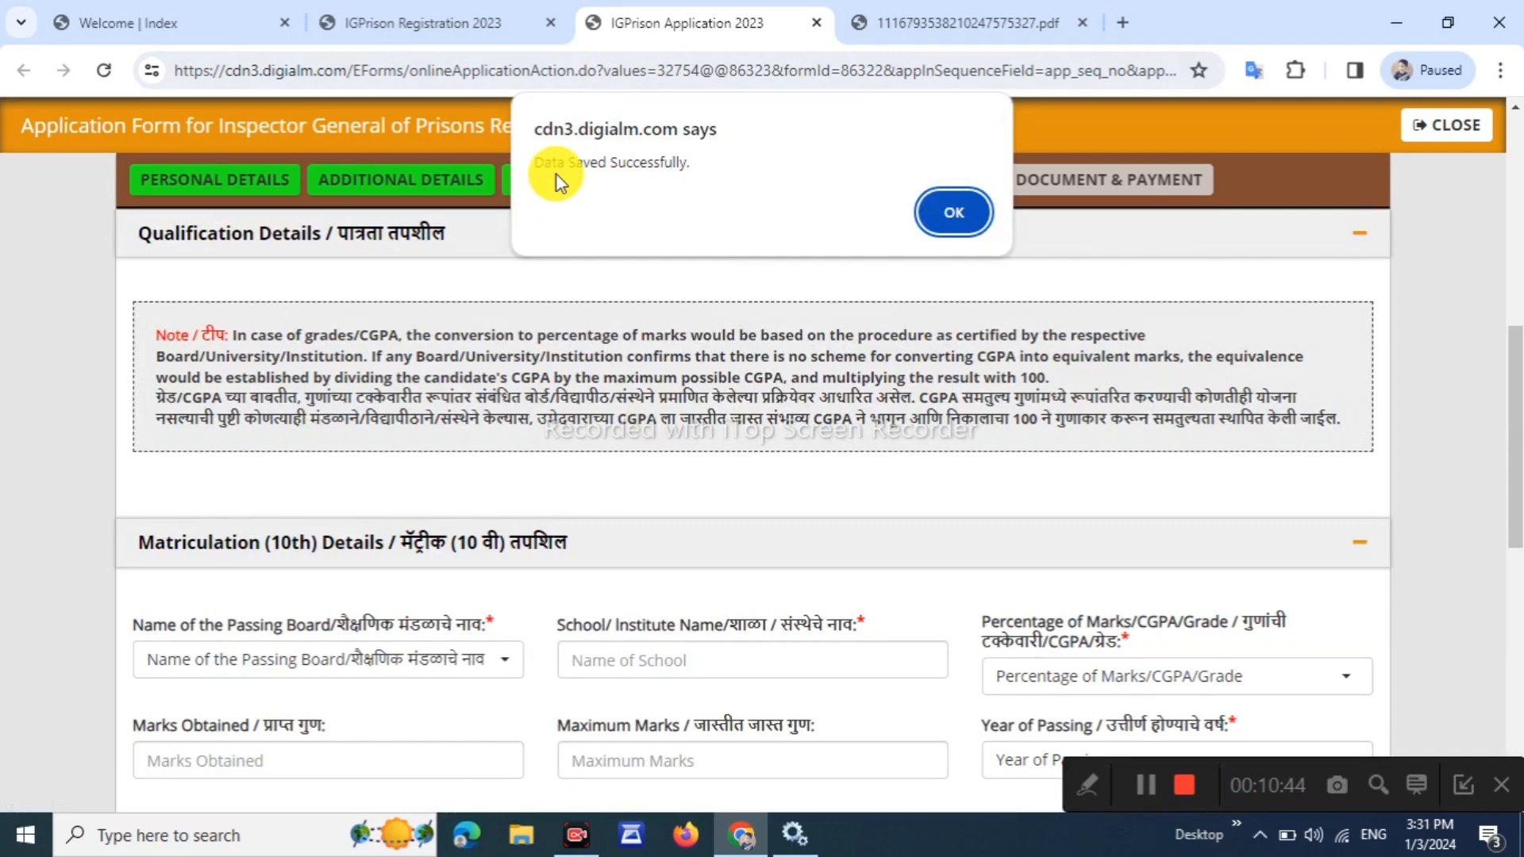
Dismiss the save alert, then choose Maharashtra State Board and school TKVR for the 10th
left_click(957, 211)
scroll(943, 224, "down", 4)
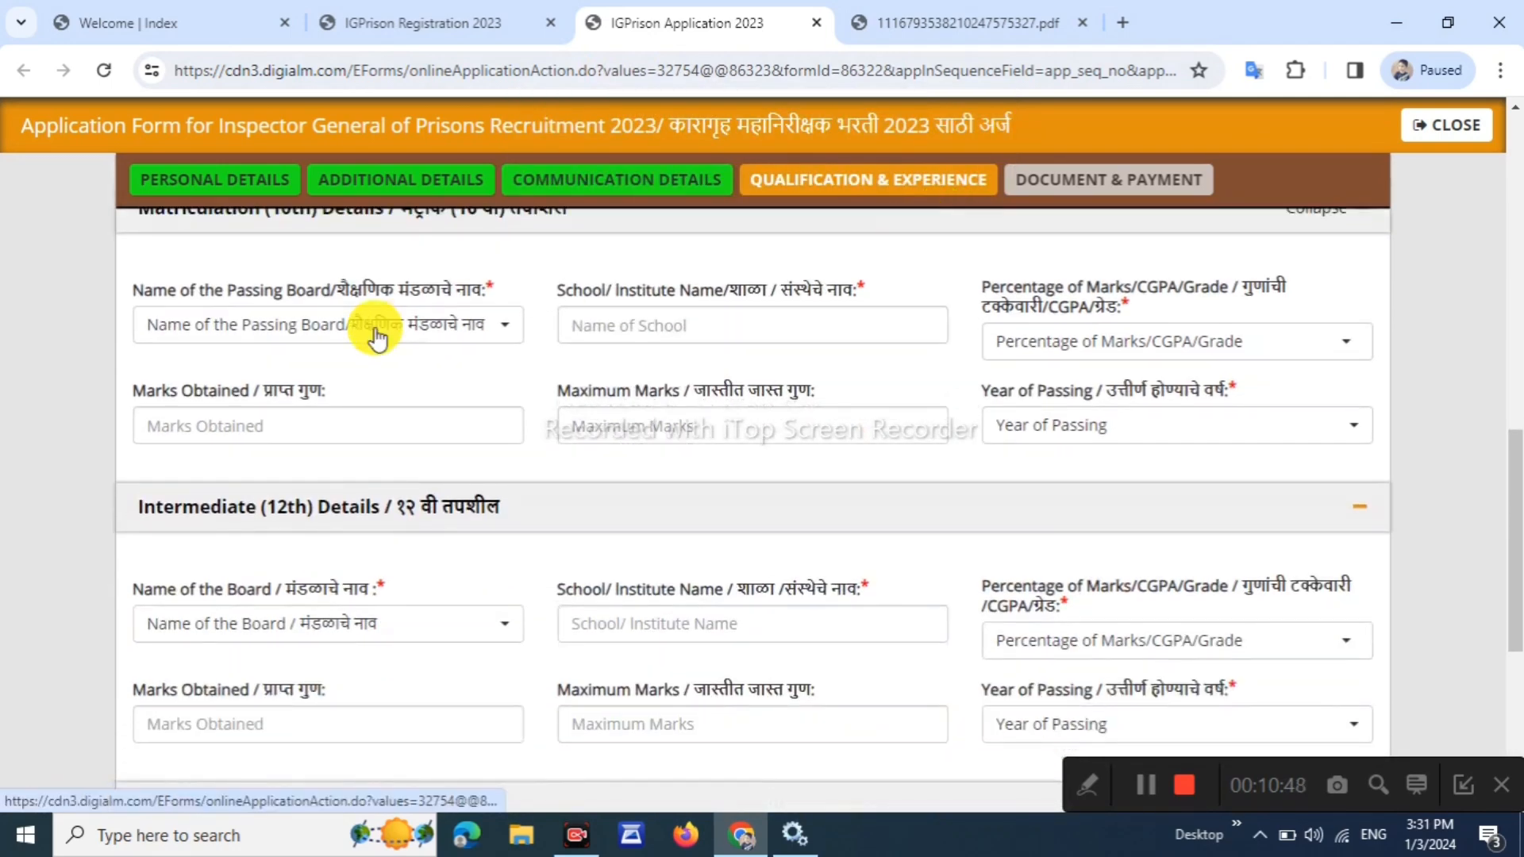
scroll(265, 246, "up", 1)
scroll(323, 262, "down", 1)
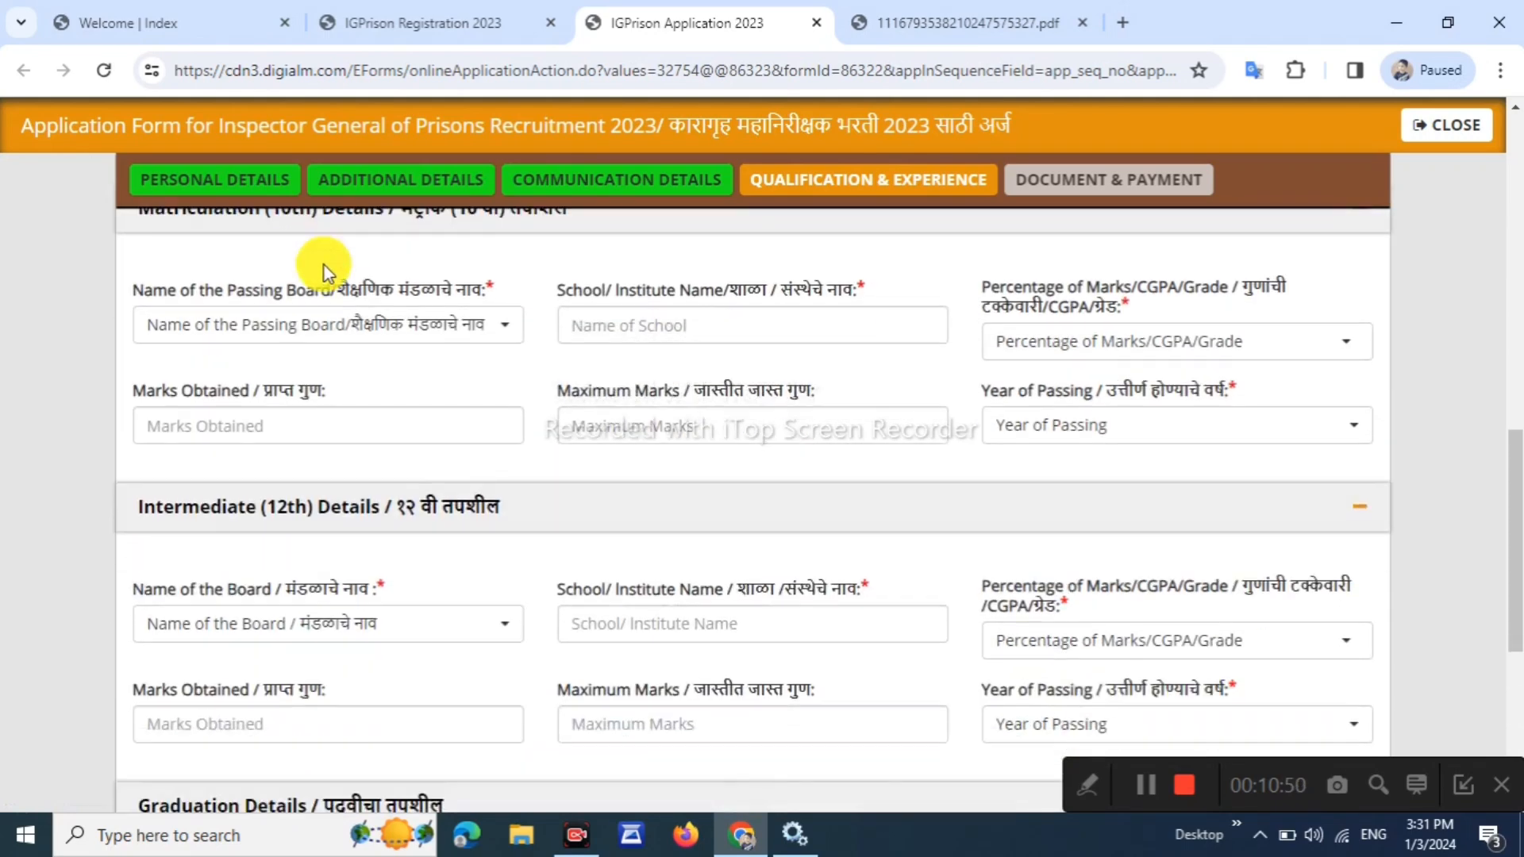
scroll(394, 266, "up", 1)
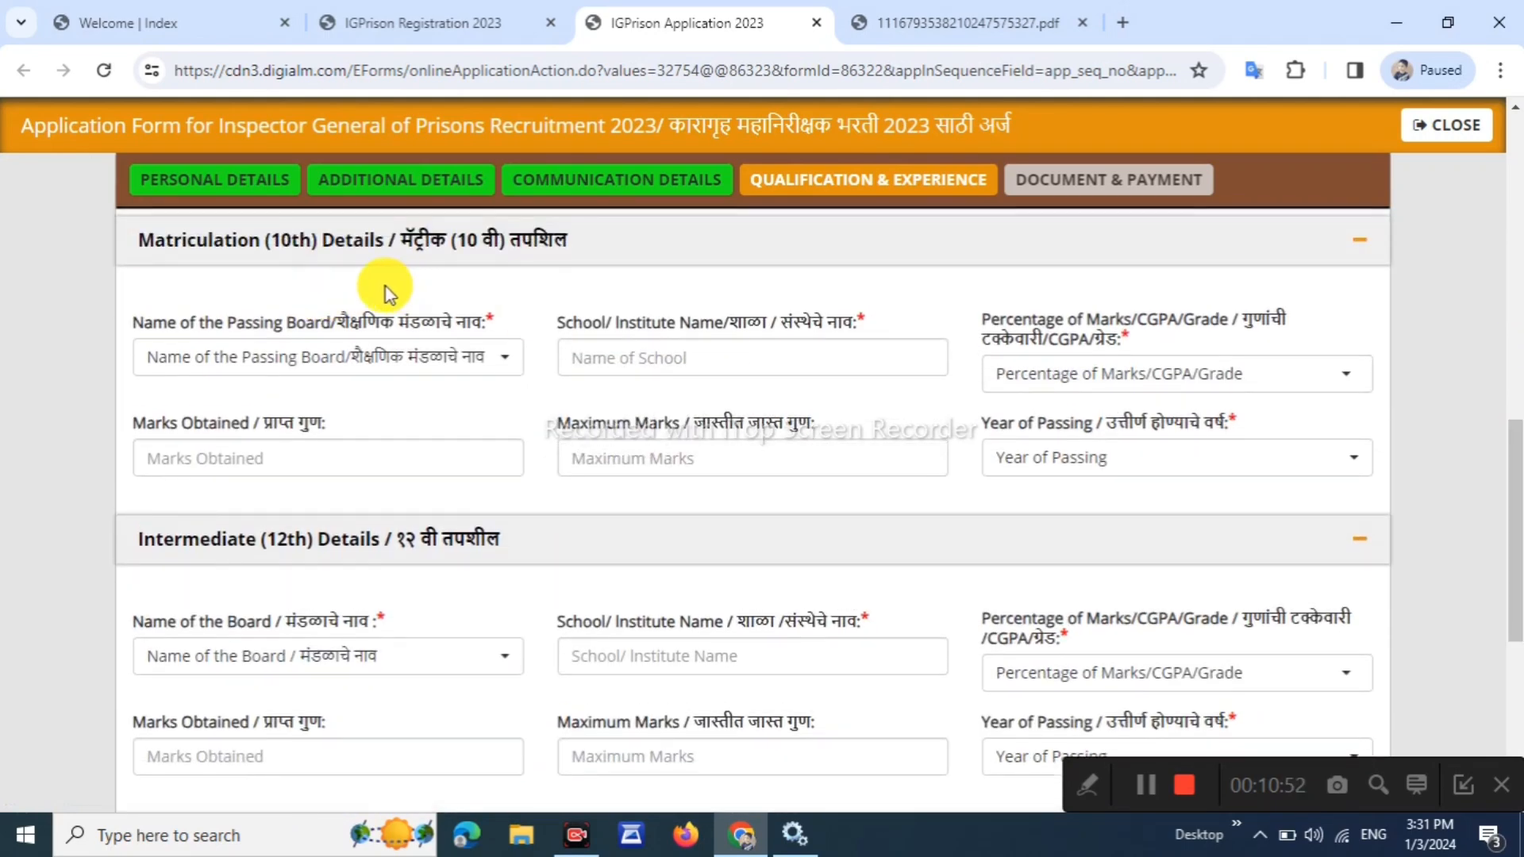
left_click(265, 353)
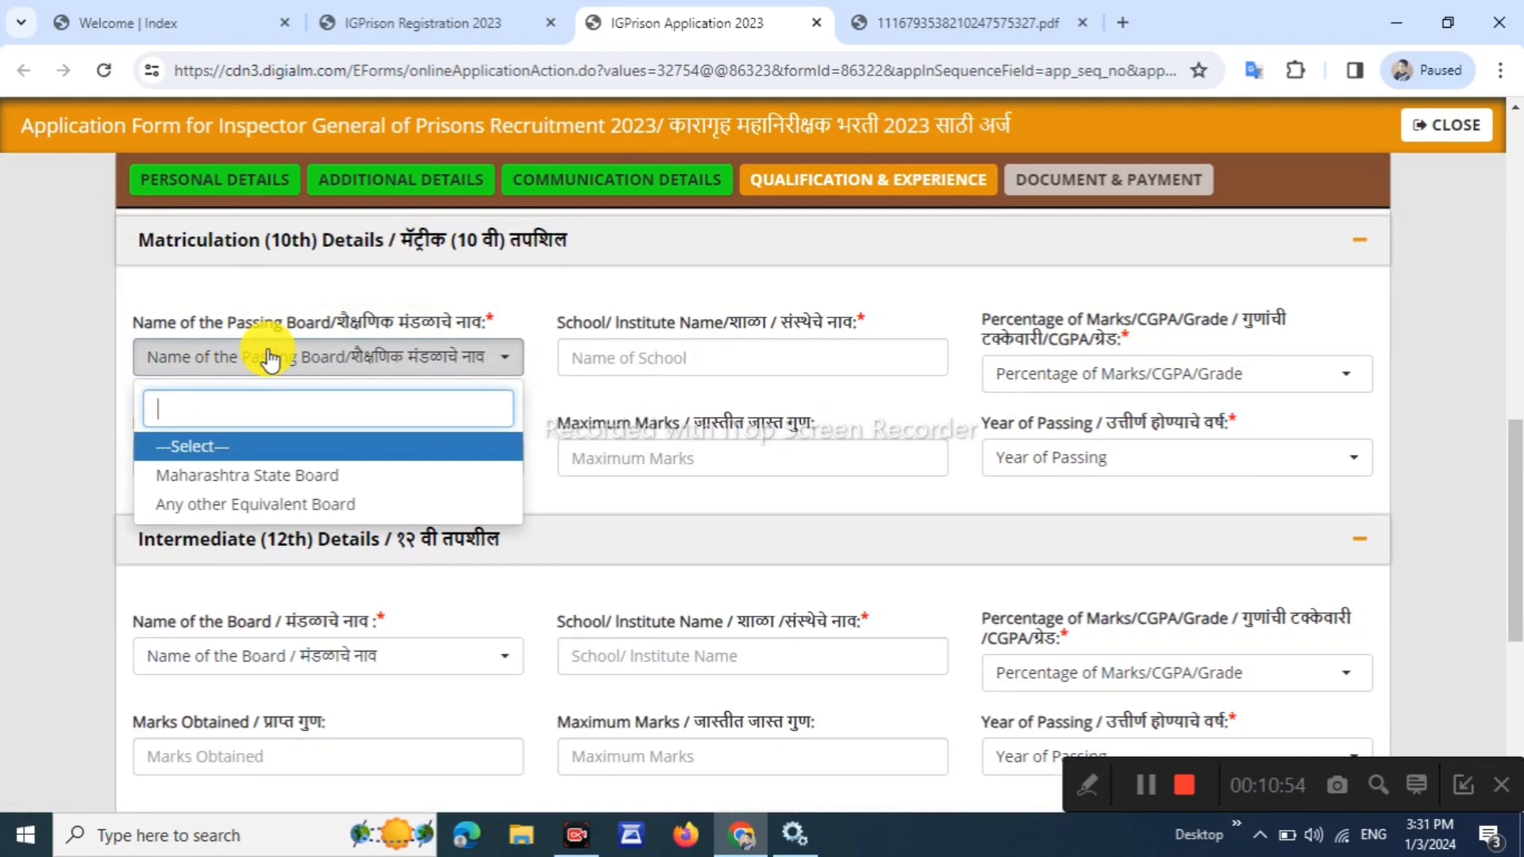
left_click(258, 475)
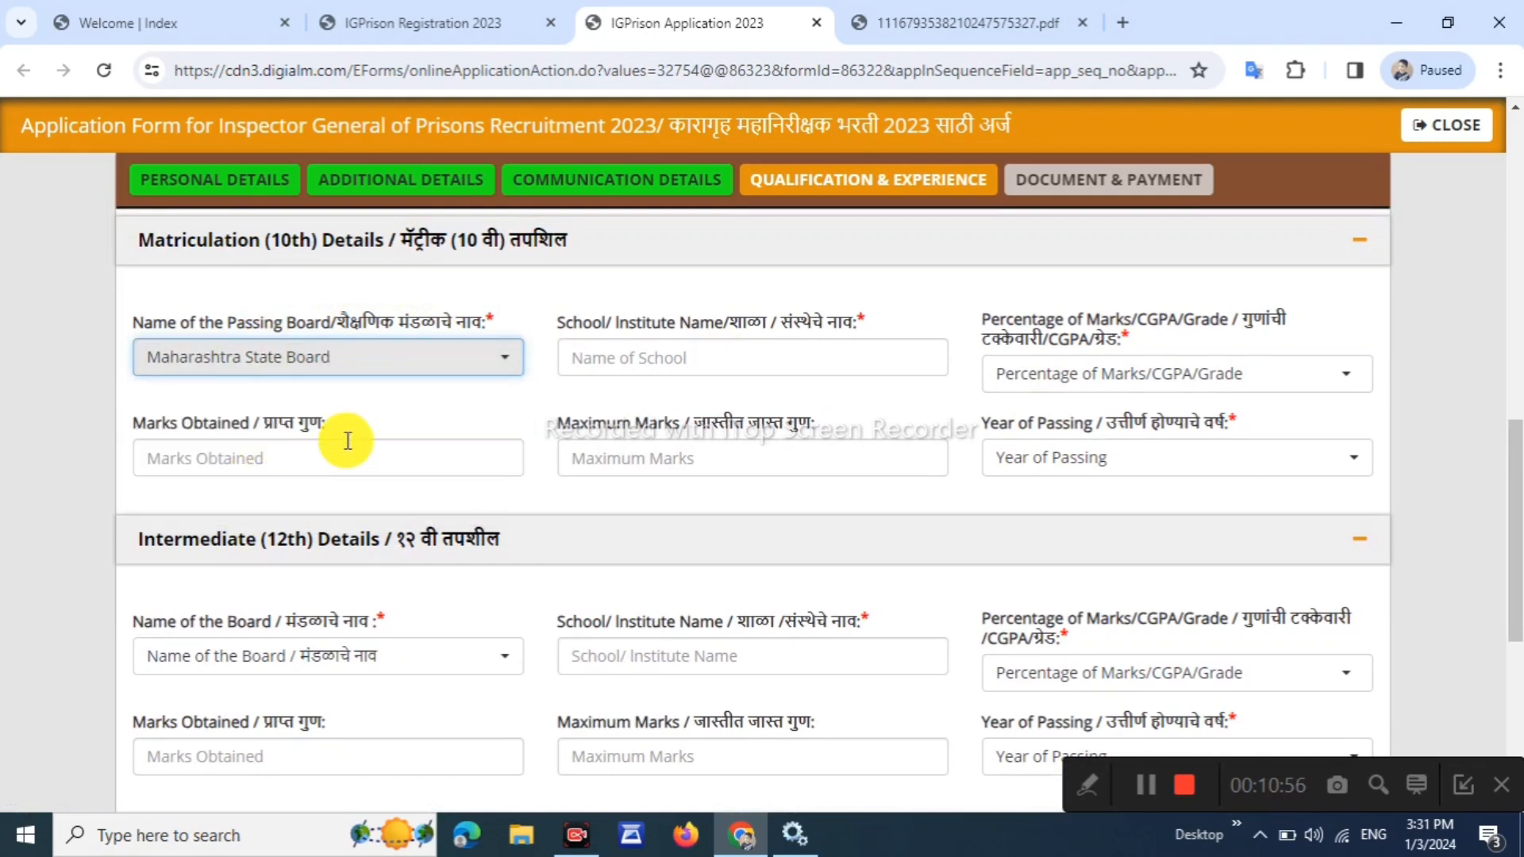
left_click_drag(548, 326, 569, 322)
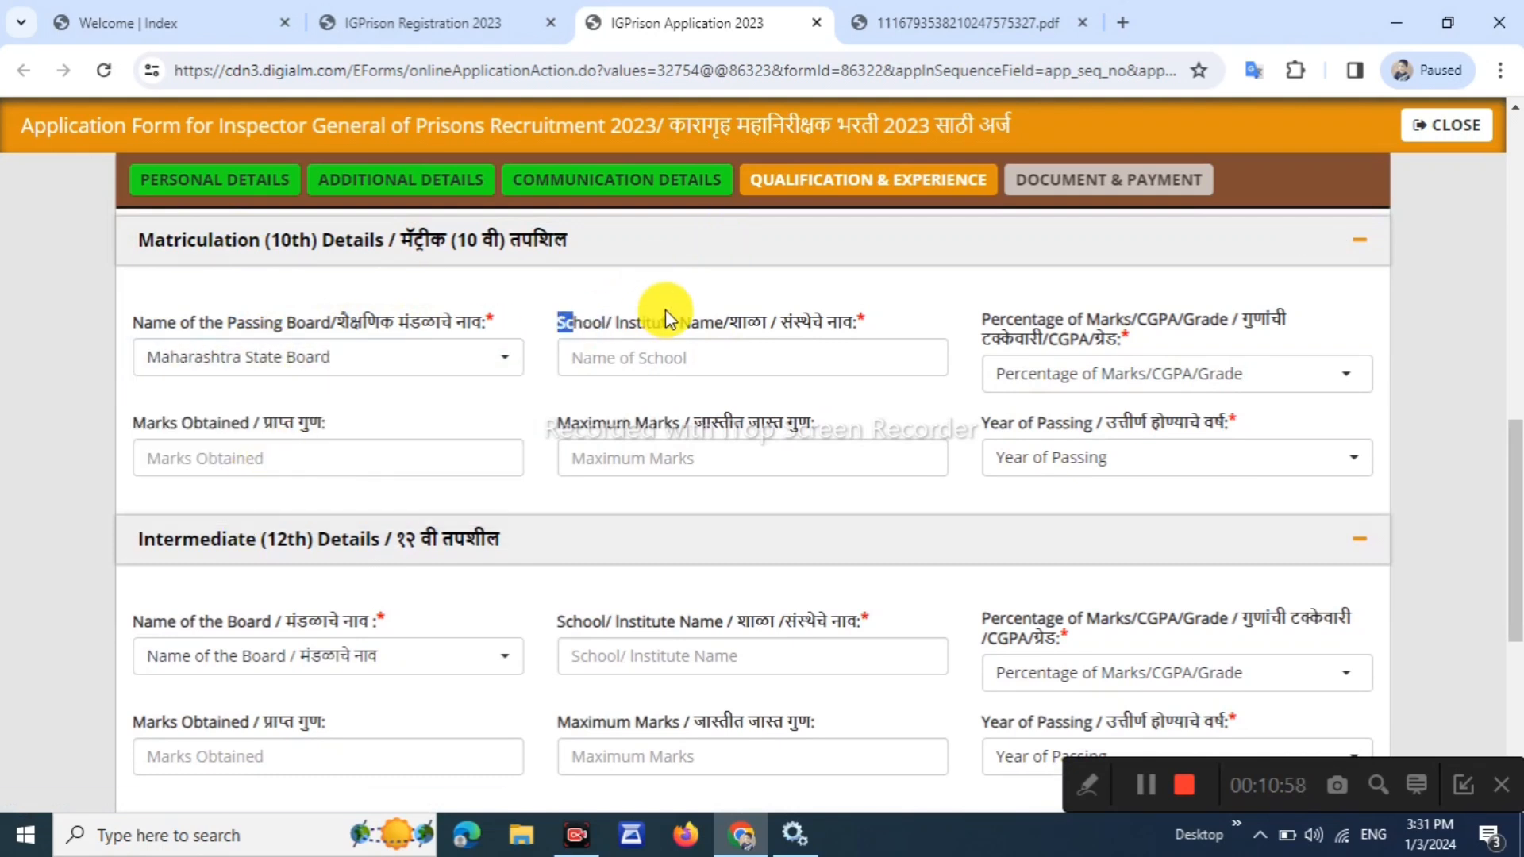
left_click(734, 354)
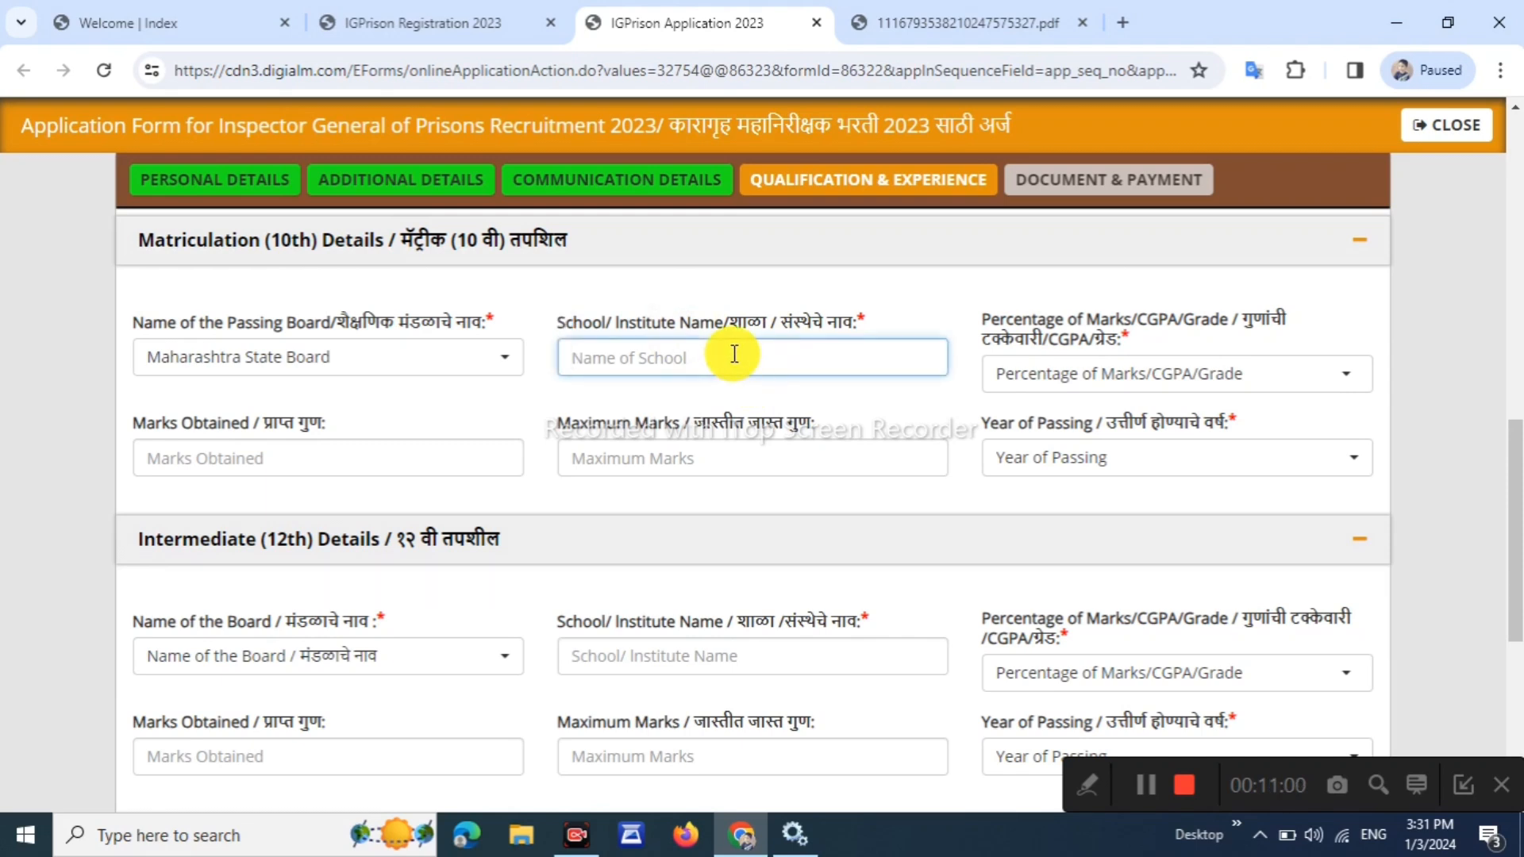
type("TKVR")
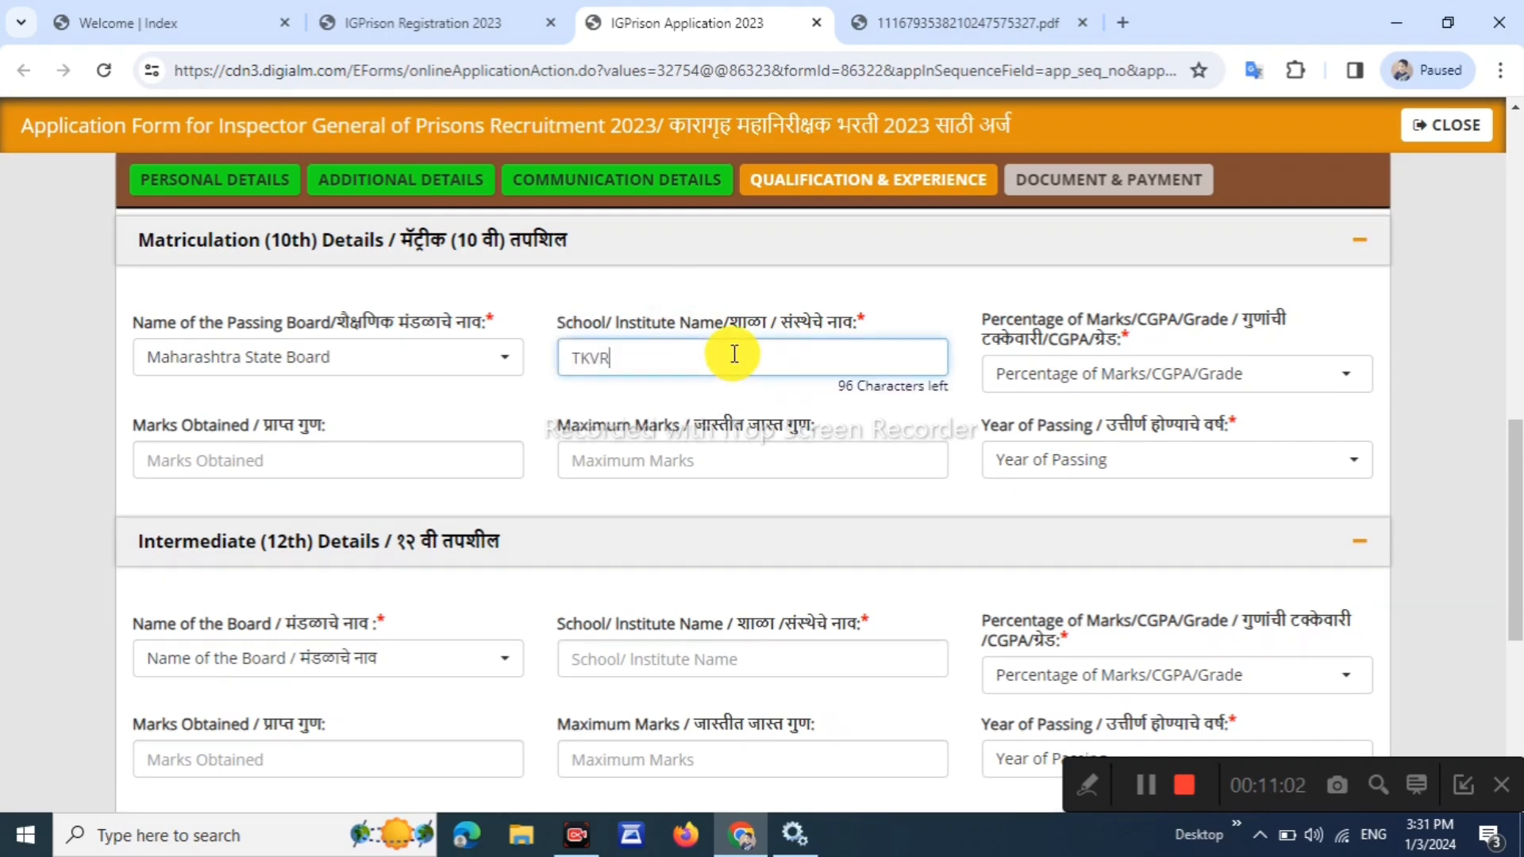
left_click(1078, 326)
Record the 10th marks as Percentage: 450 of 500, giving 90.00%
left_click(1123, 391)
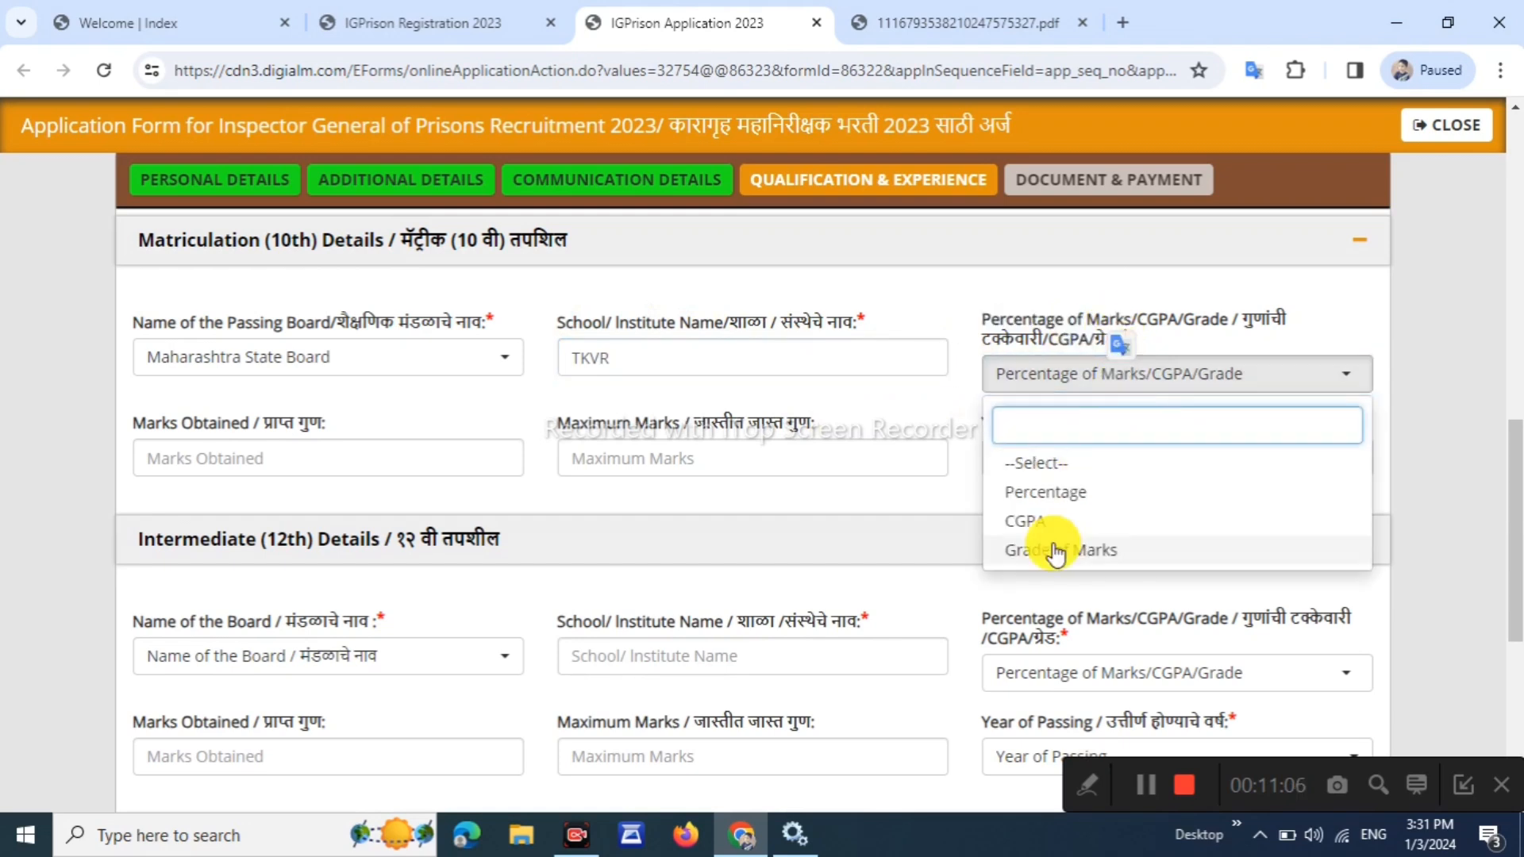
left_click(1047, 494)
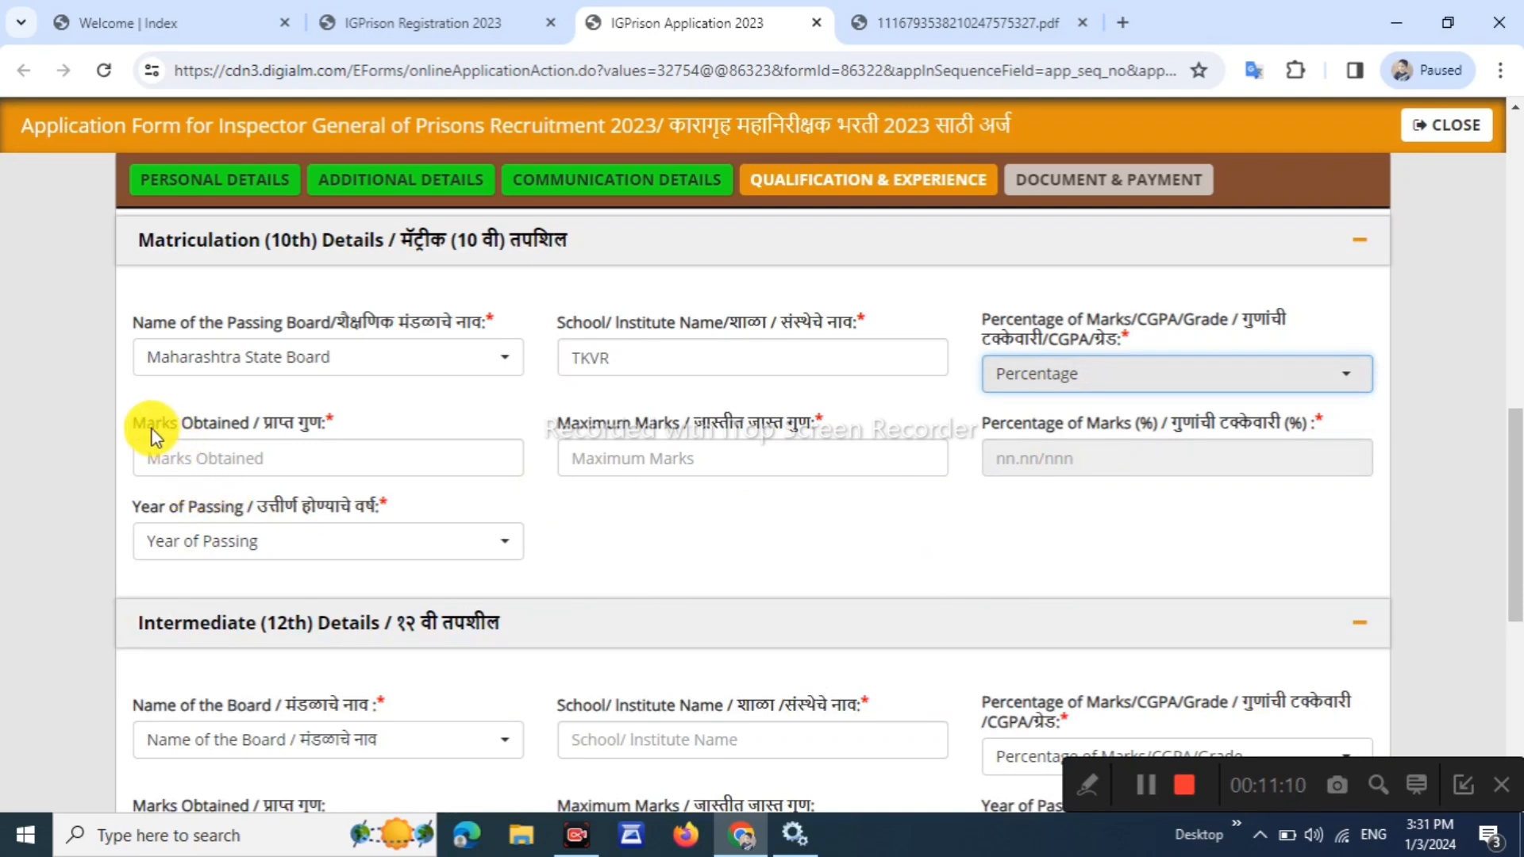
left_click_drag(150, 429, 255, 466)
left_click(267, 474)
type("450")
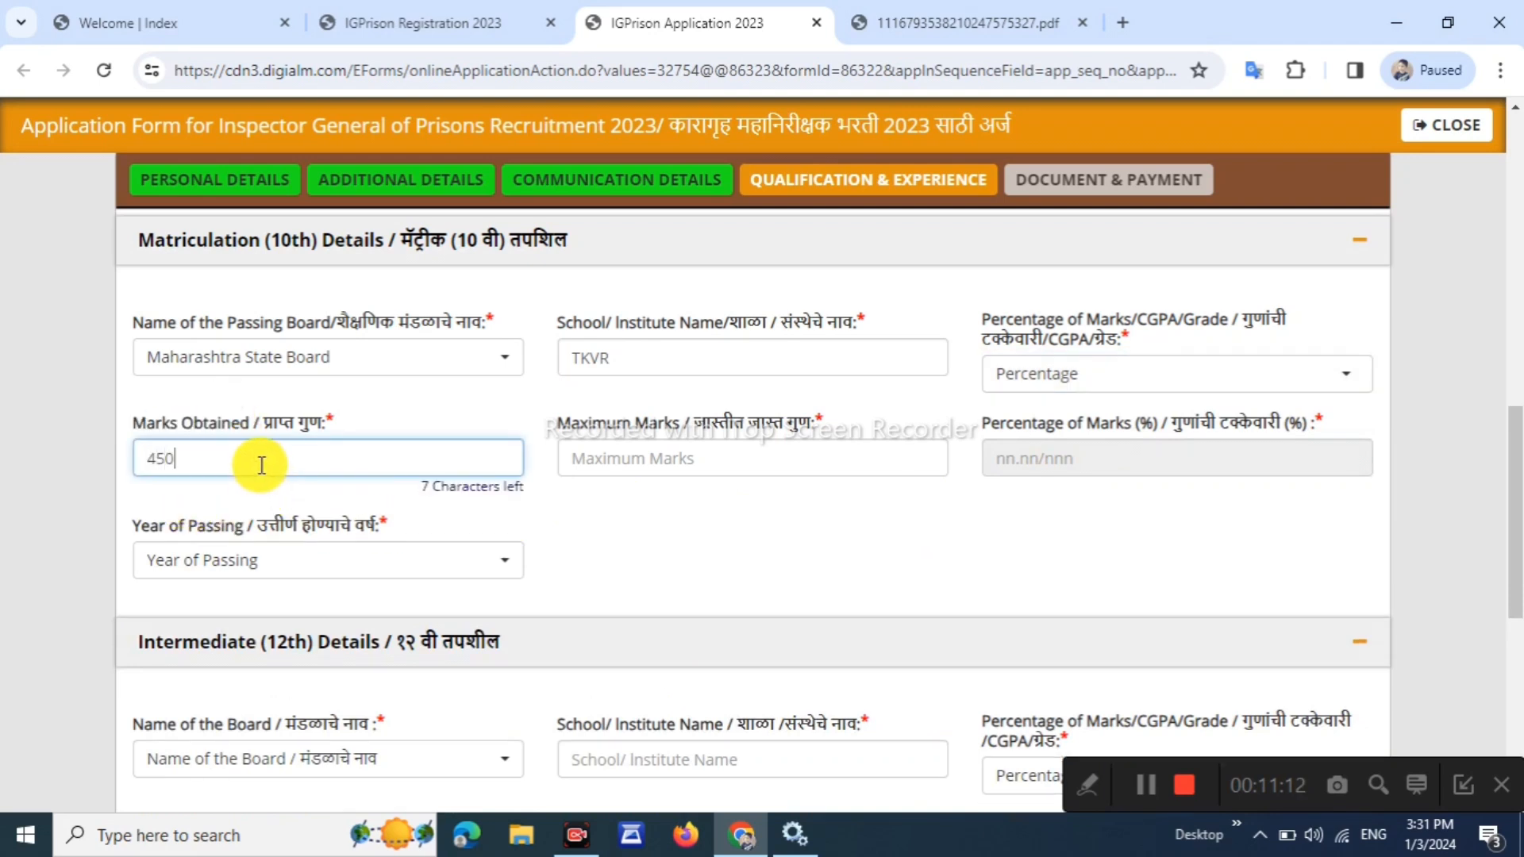
left_click(679, 457)
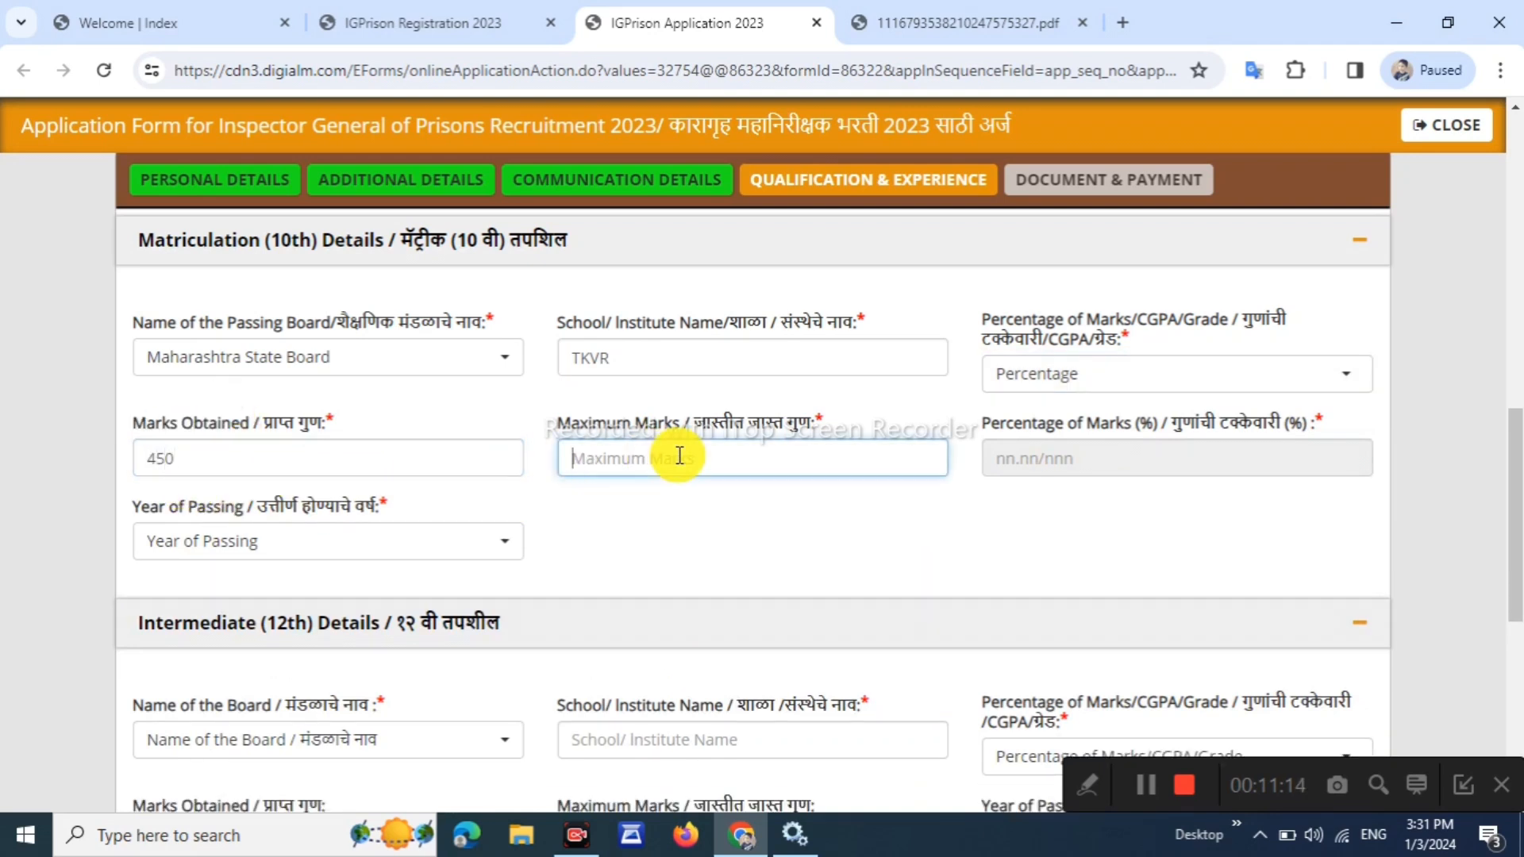
type("500")
left_click(698, 508)
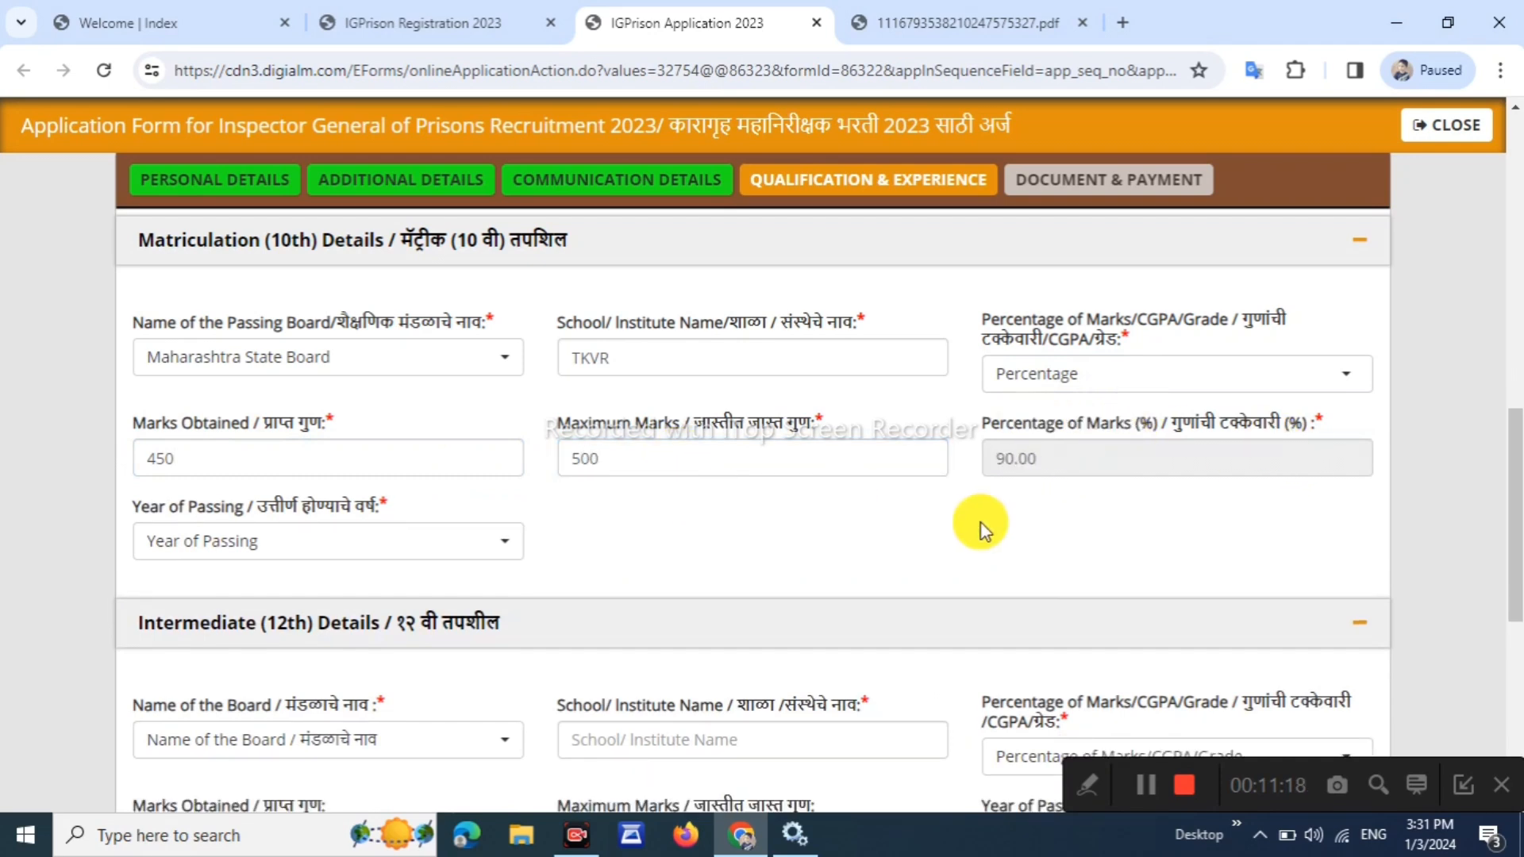
Set the 10th year of passing to 2014
left_click(360, 540)
left_click(360, 540)
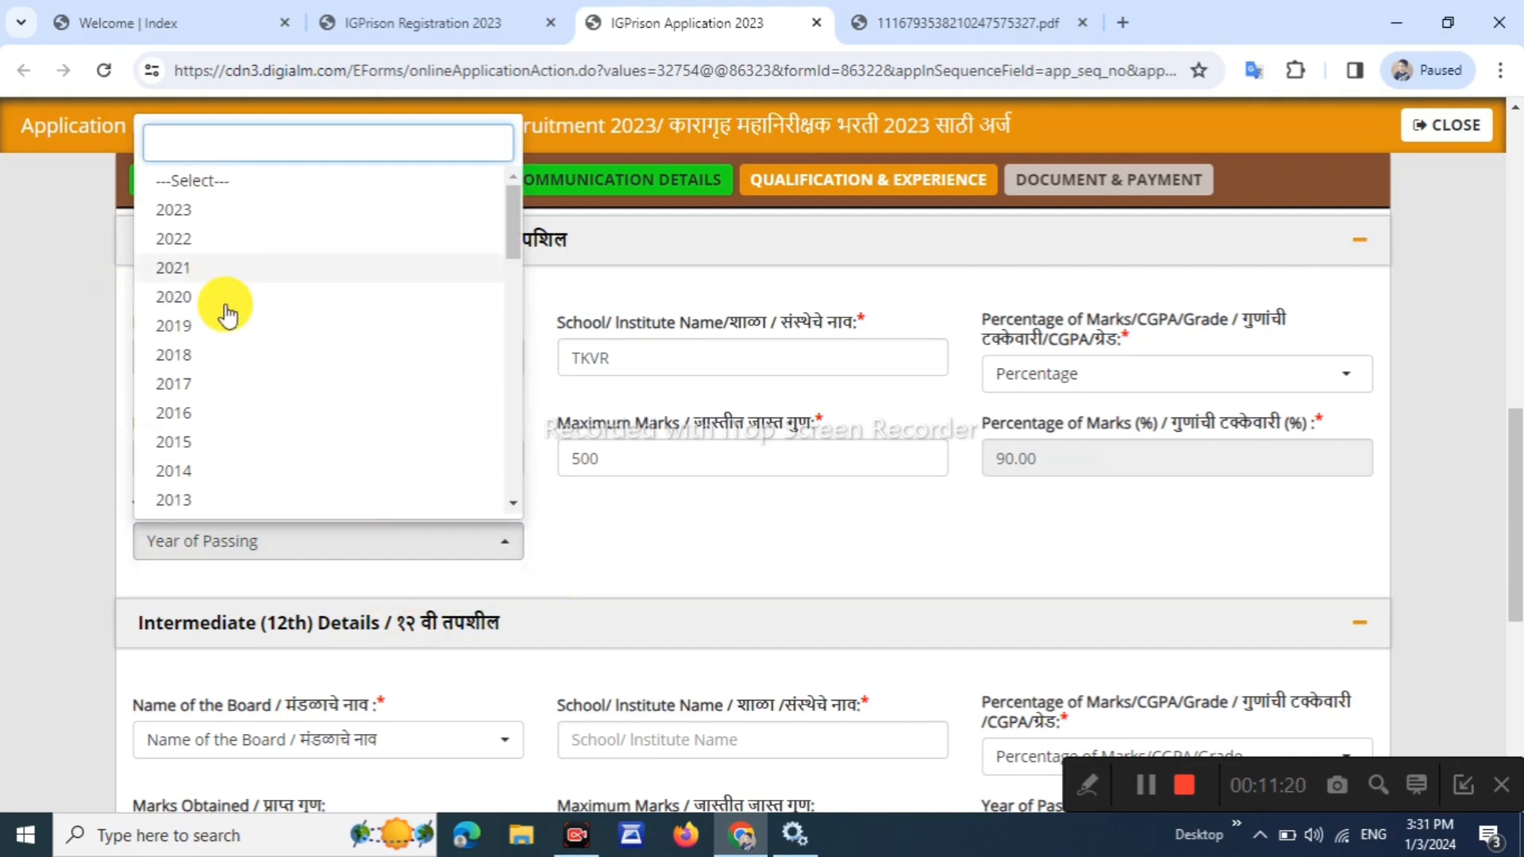
left_click(287, 482)
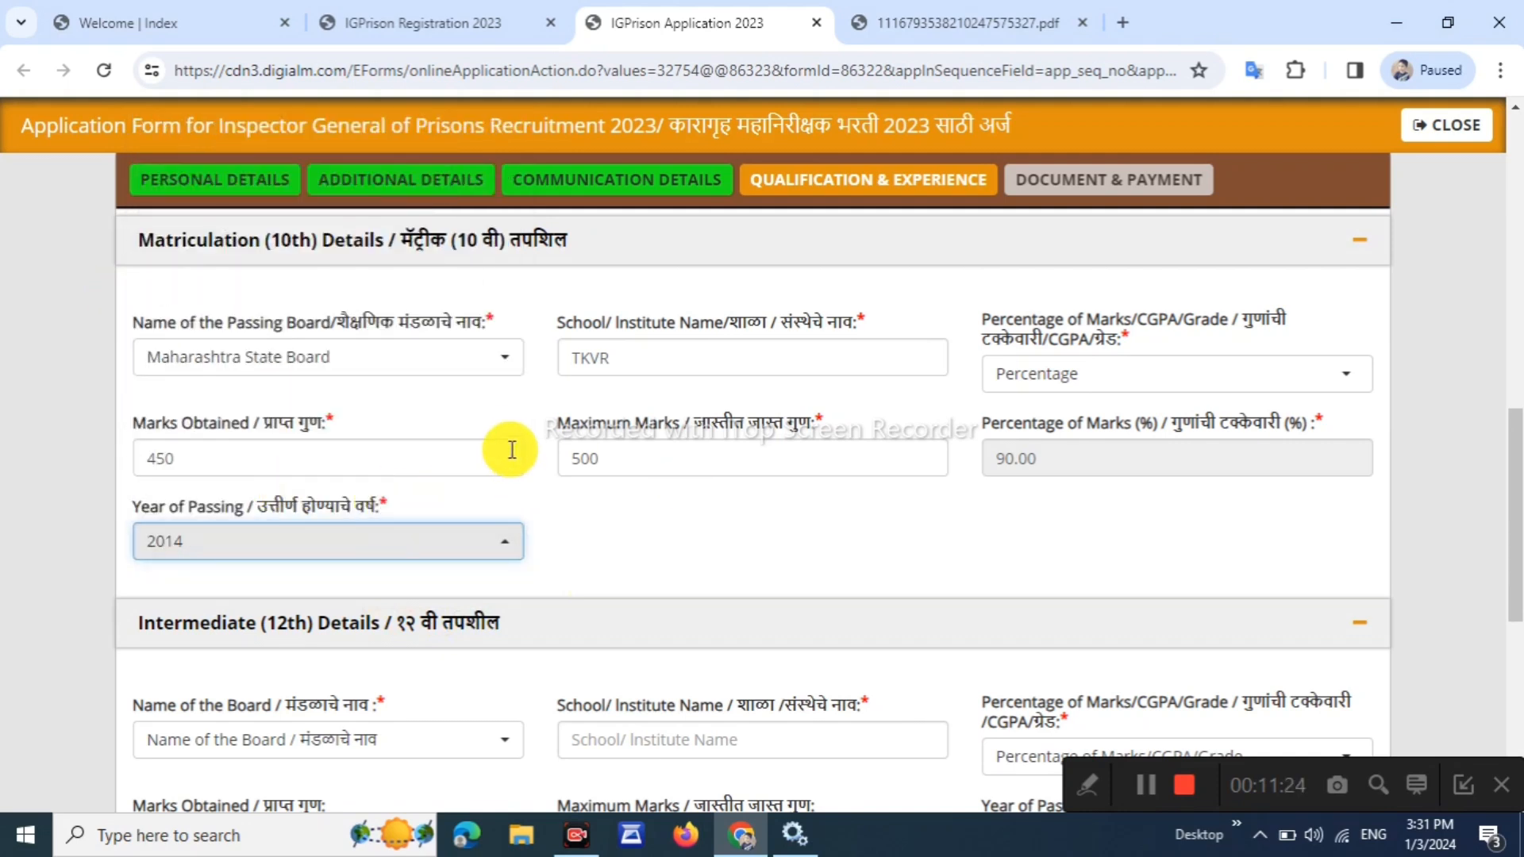
scroll(511, 452, "down", 4)
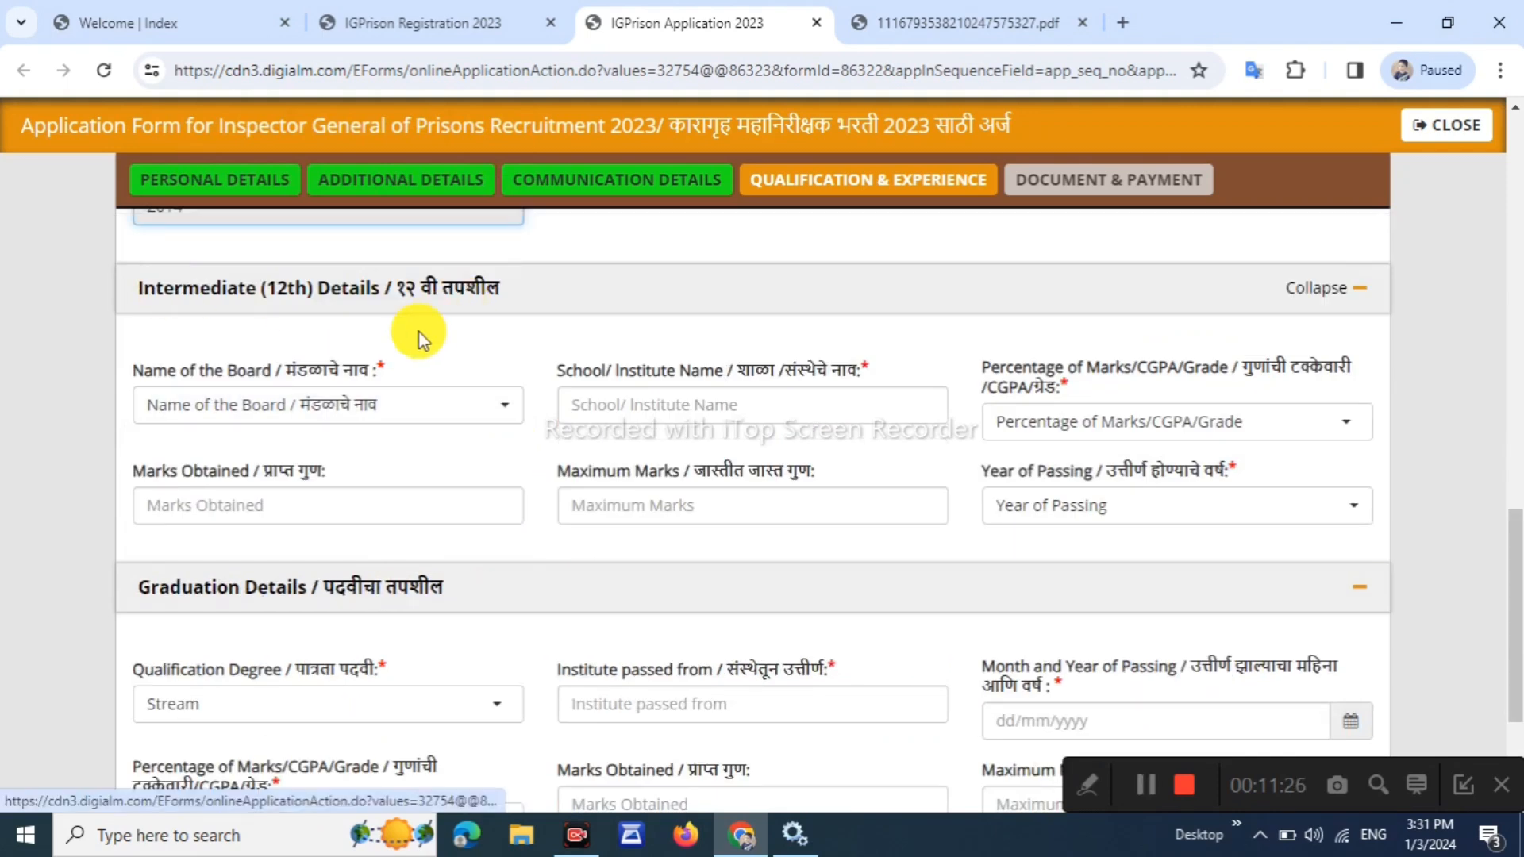
Choose Maharashtra State Board and school TKVR for the 12th
left_click(315, 409)
left_click(292, 523)
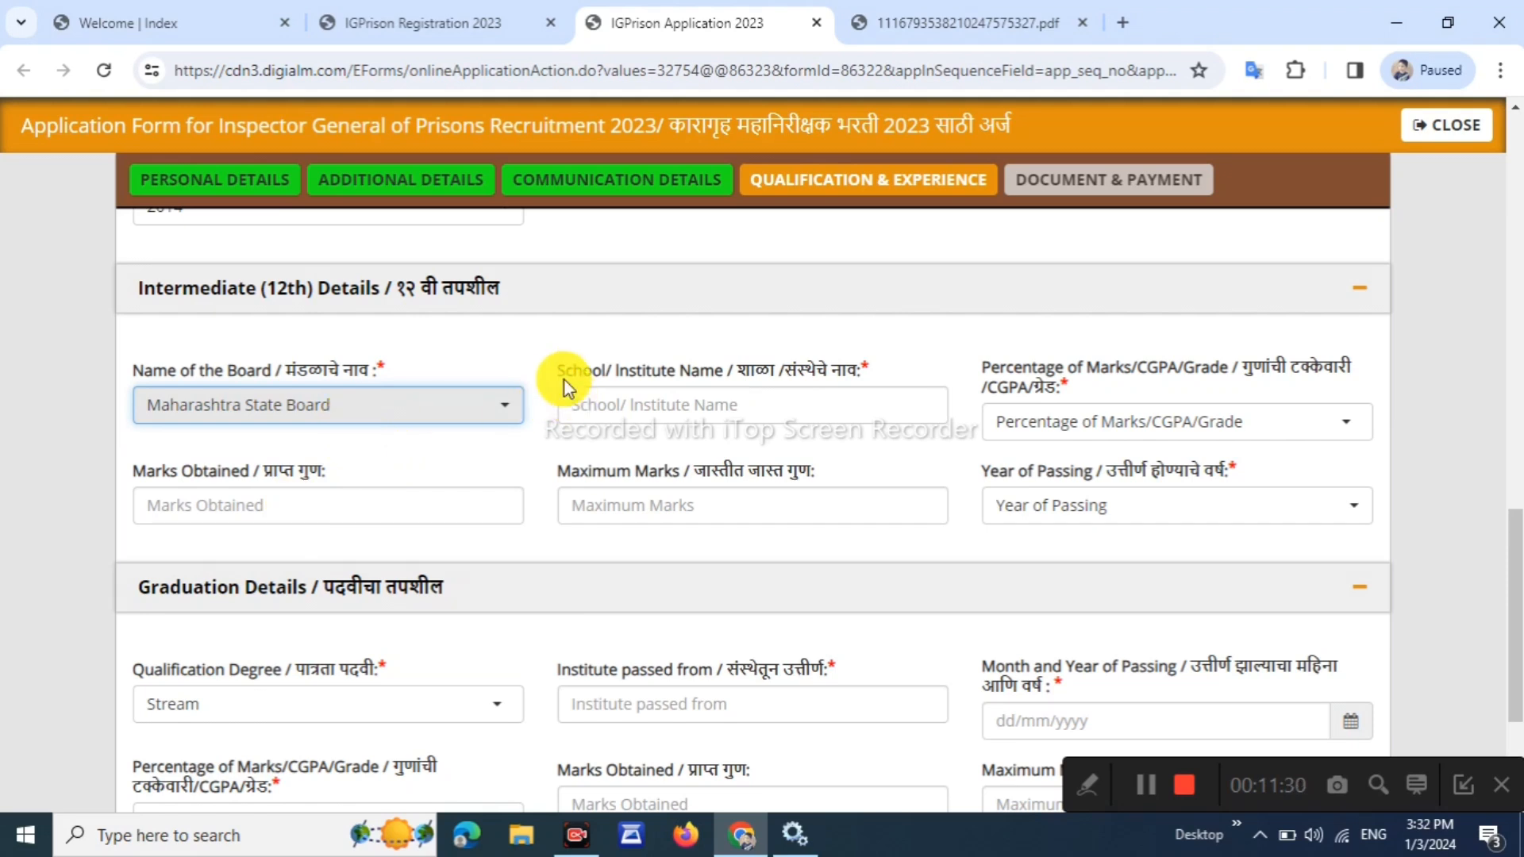
left_click_drag(559, 372, 597, 373)
left_click(638, 421)
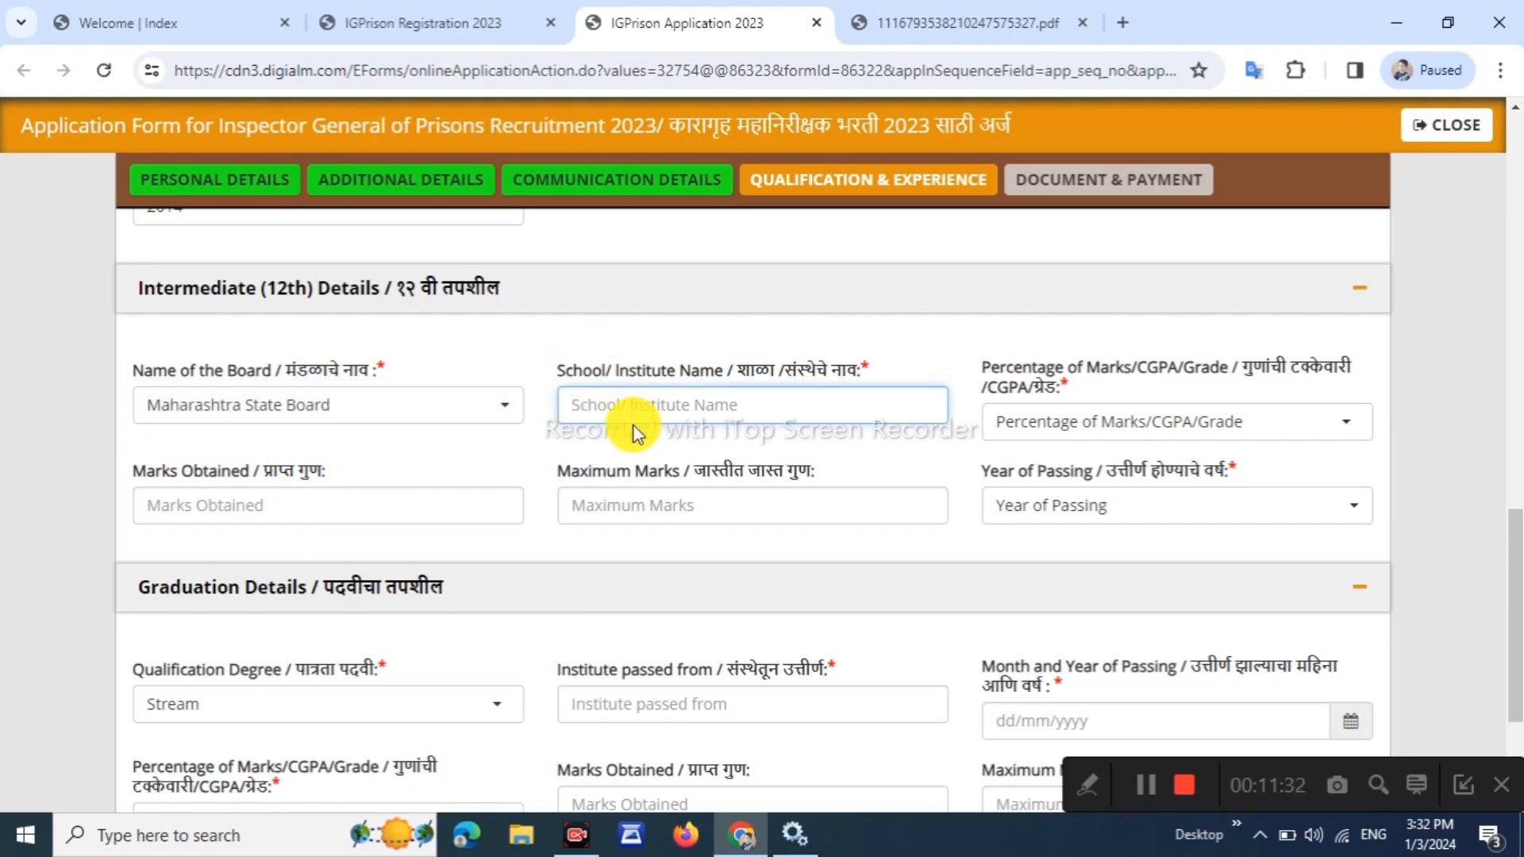
type("TKVR")
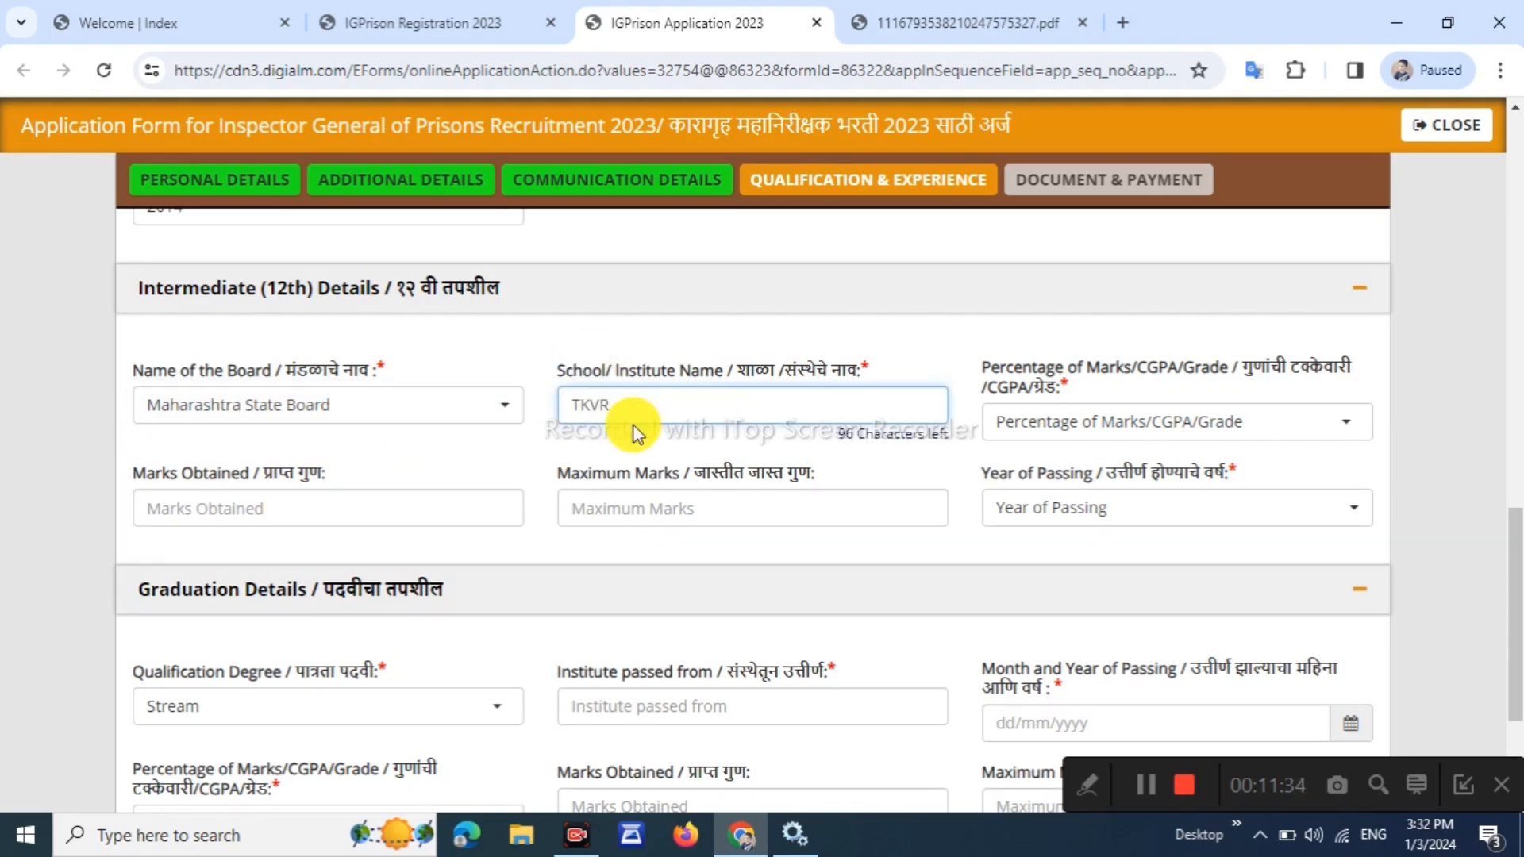
Record the 12th marks as Percentage: 550 of 650, giving 84.62%
left_click(1064, 429)
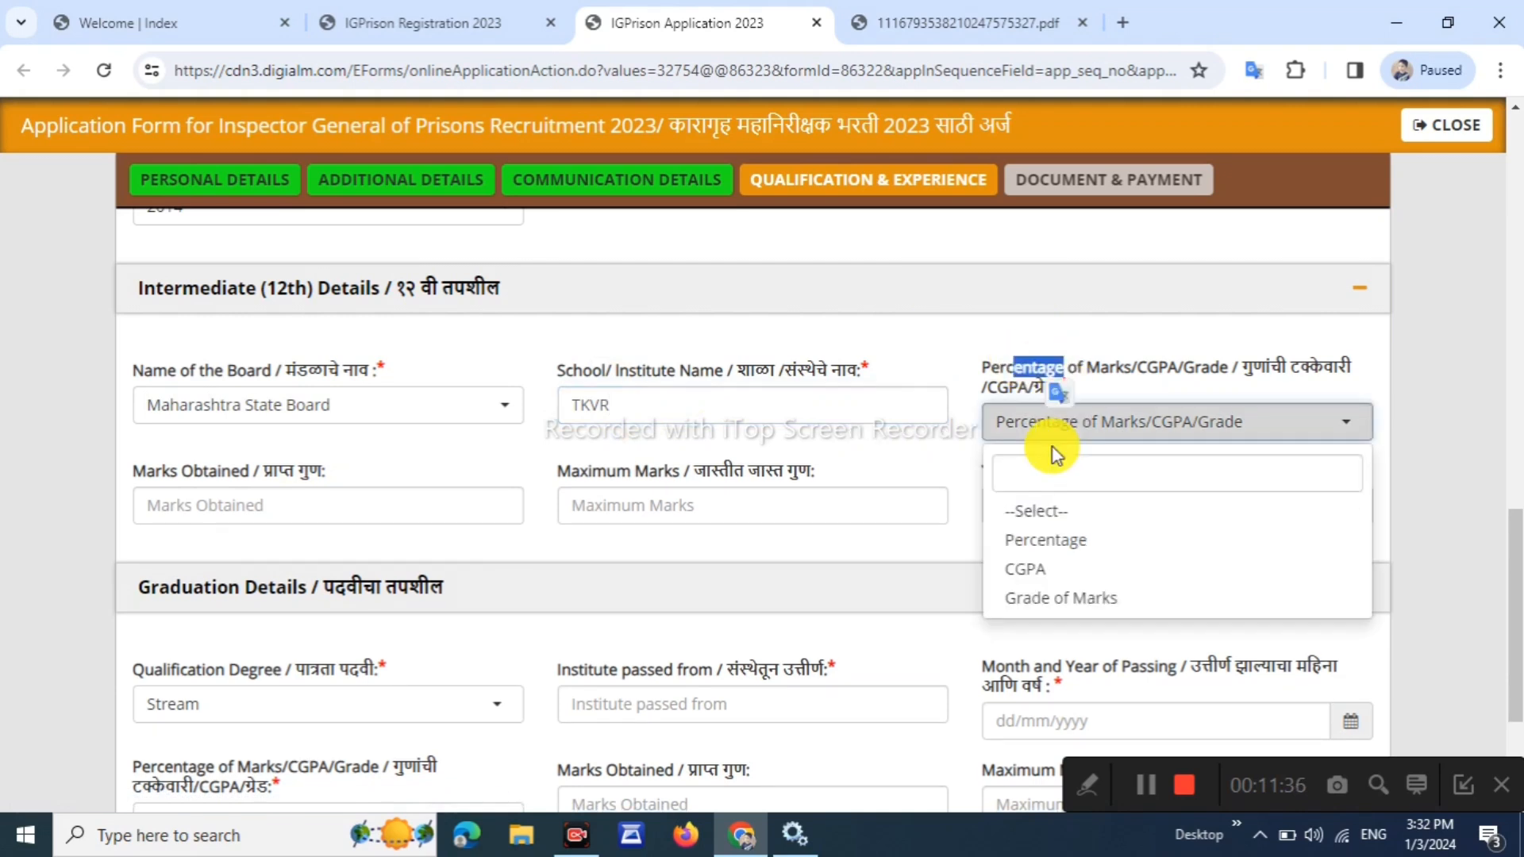
left_click(1054, 548)
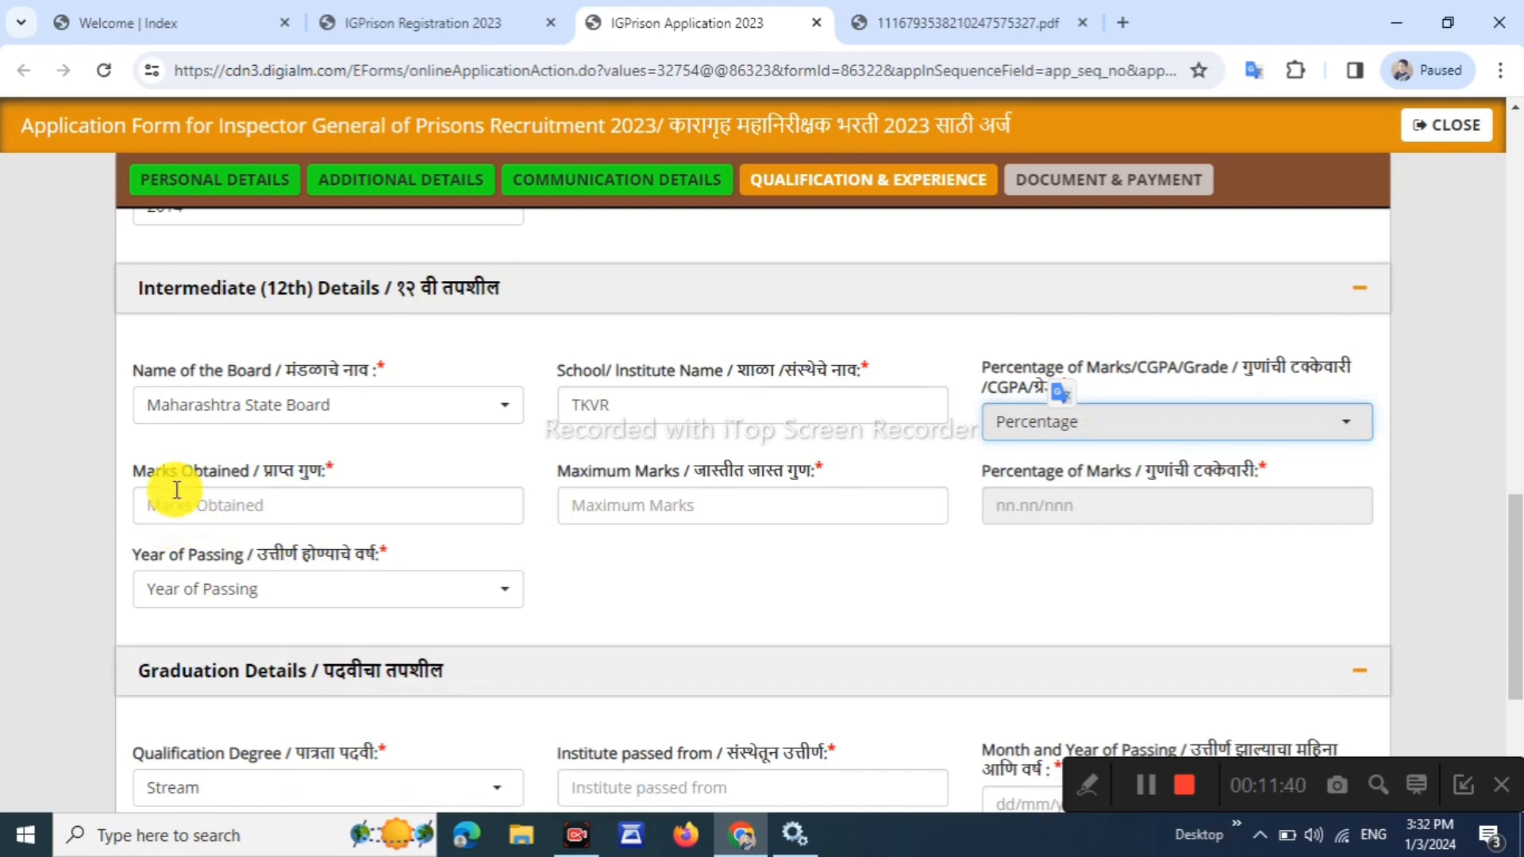
left_click_drag(219, 472, 235, 488)
left_click(244, 504)
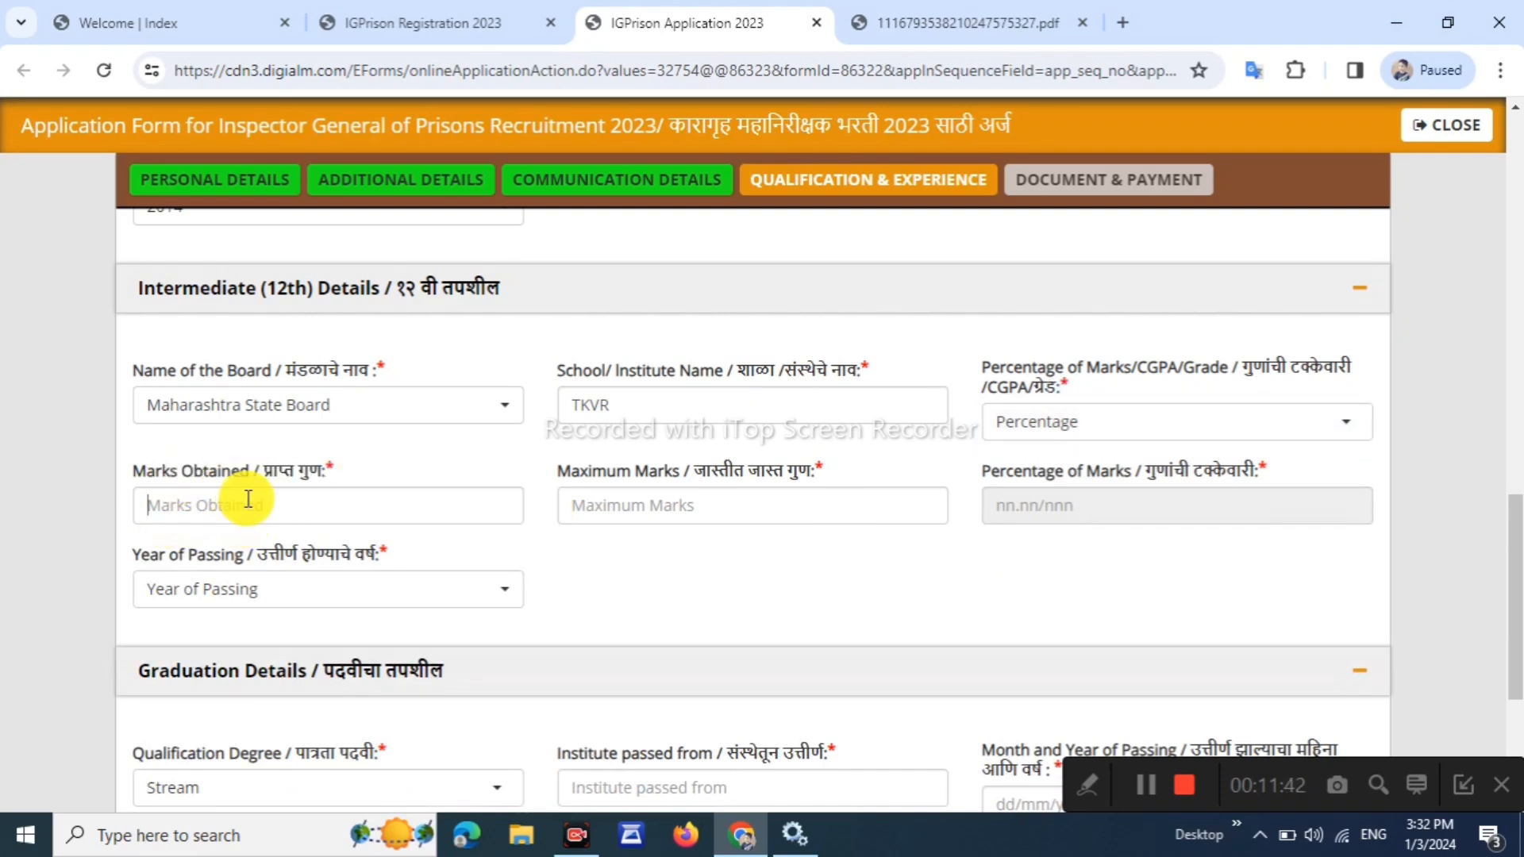
type("550")
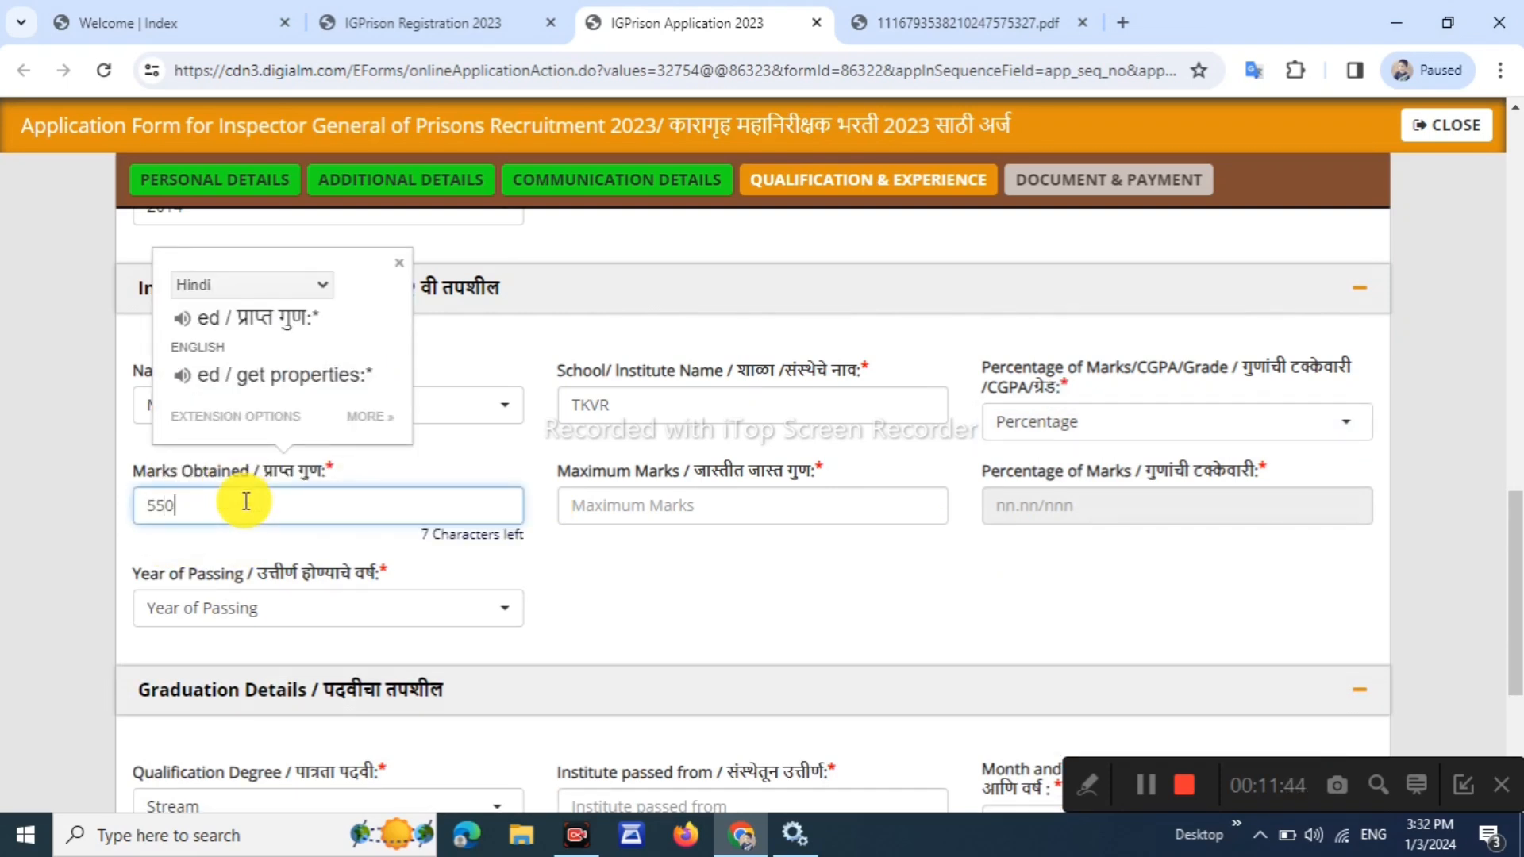
left_click(189, 528)
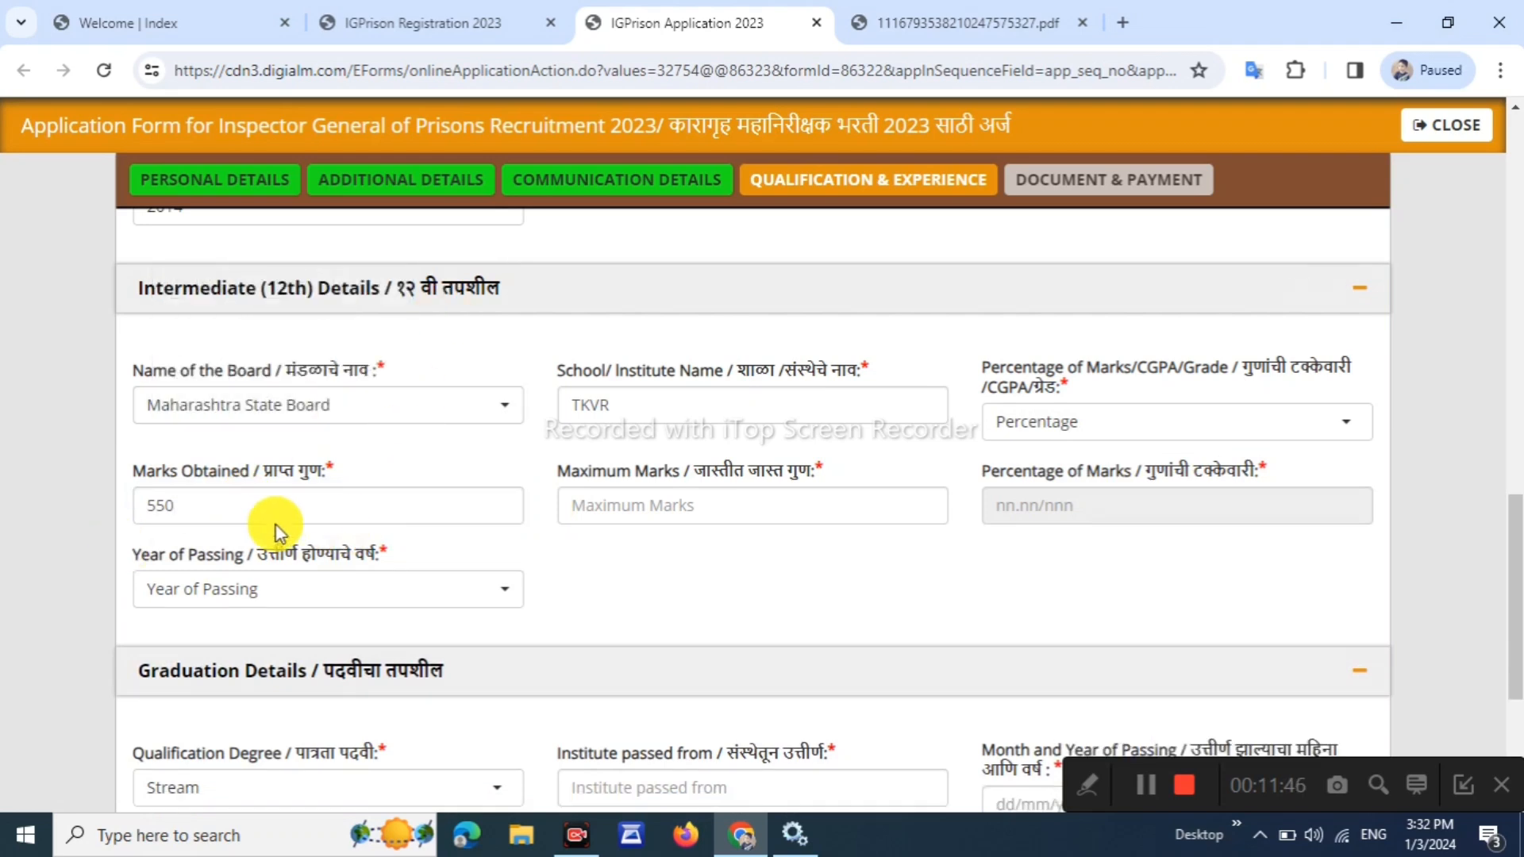
left_click_drag(545, 487, 629, 521)
left_click(614, 520)
type("650")
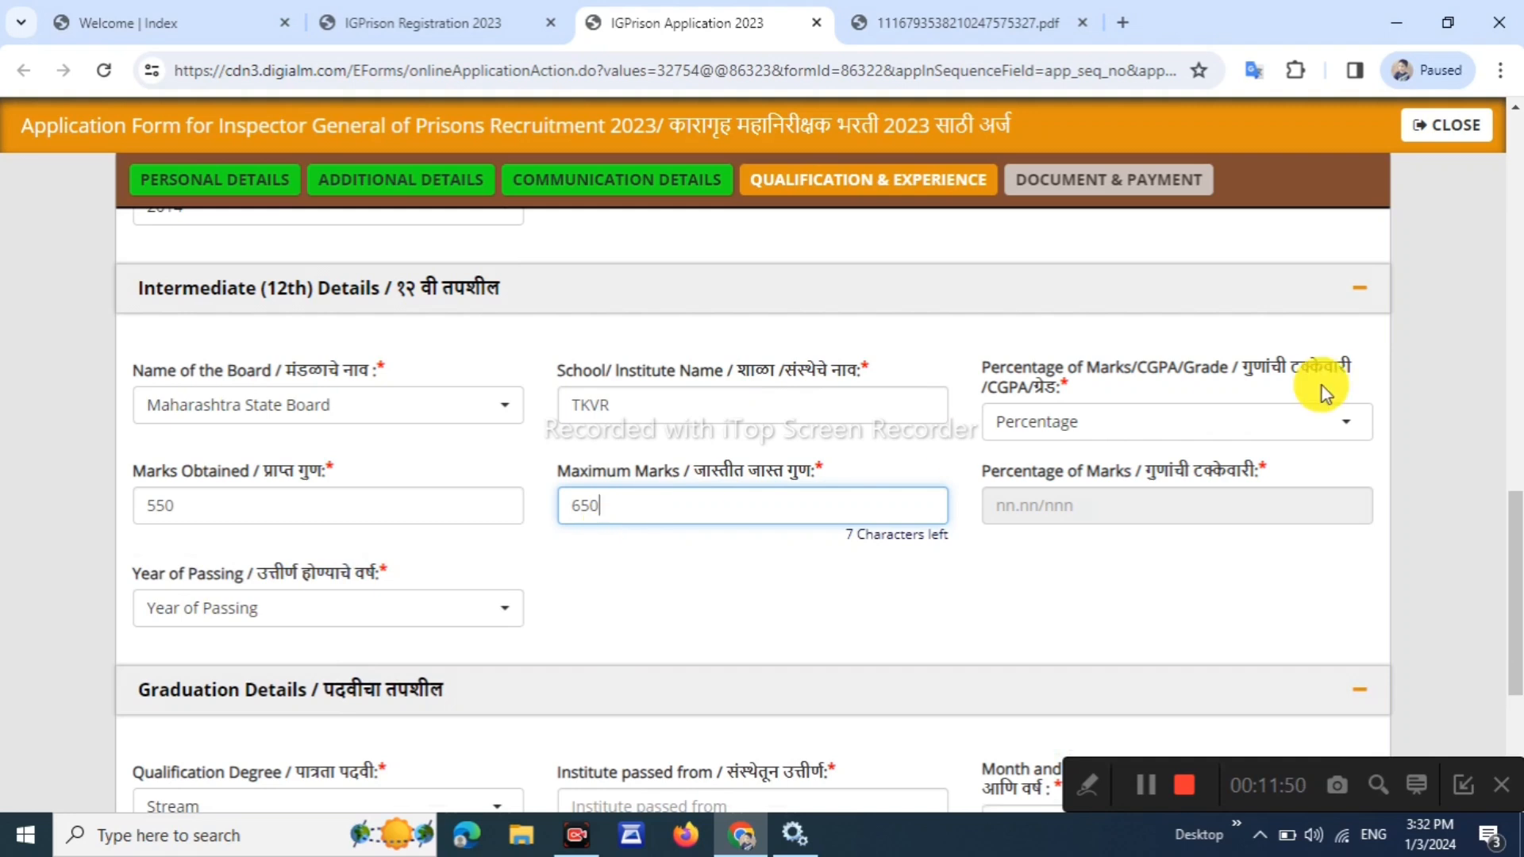
left_click(1052, 562)
Set the 12th year of passing to 2016
left_click_drag(993, 475, 1155, 458)
left_click(1013, 475)
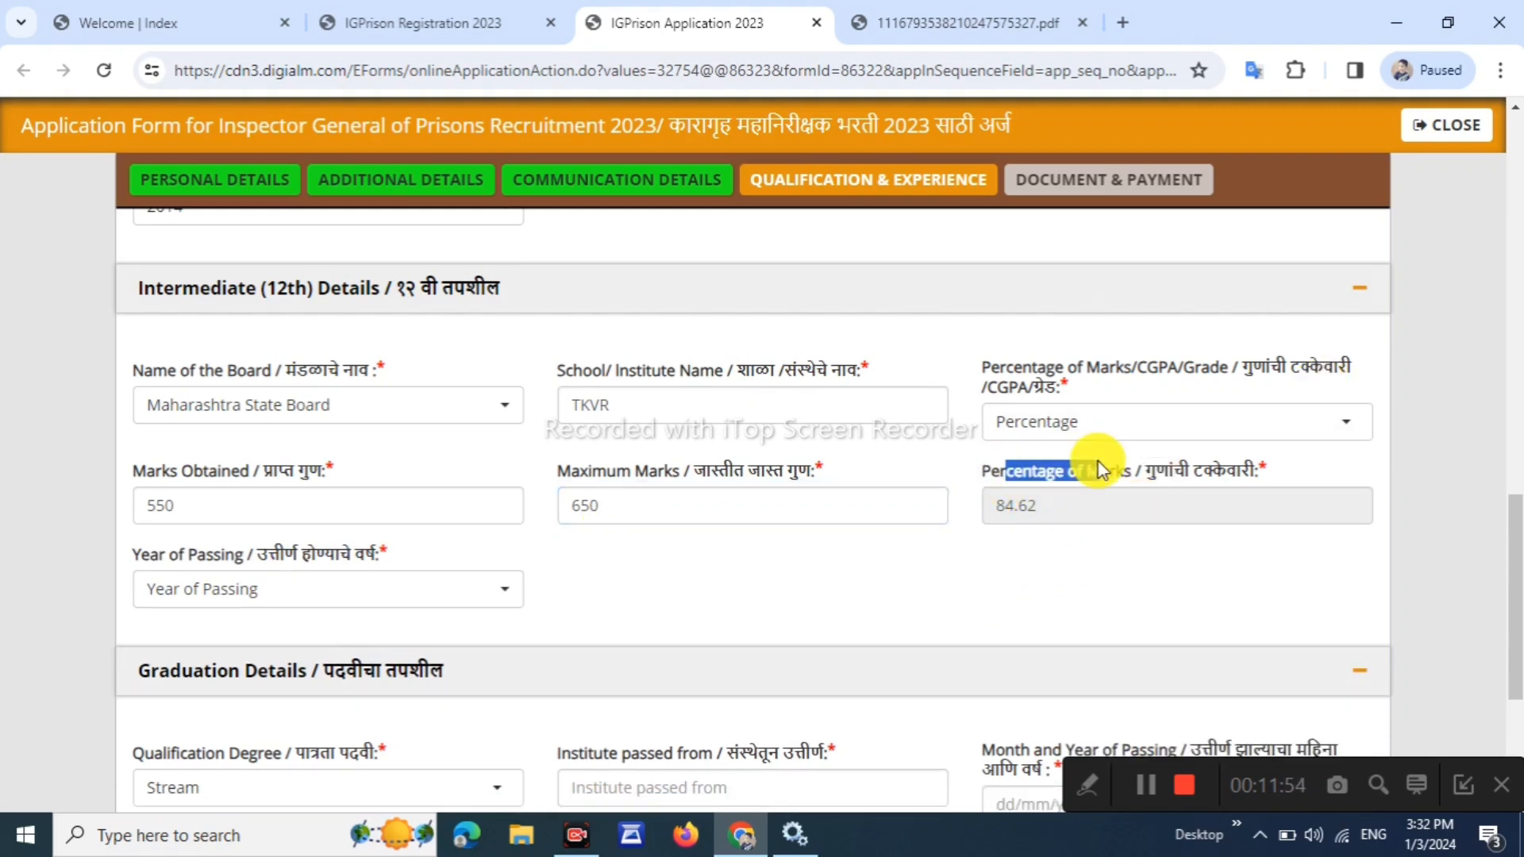
left_click(1125, 550)
left_click(505, 562)
left_click_drag(159, 567, 265, 585)
left_click(265, 589)
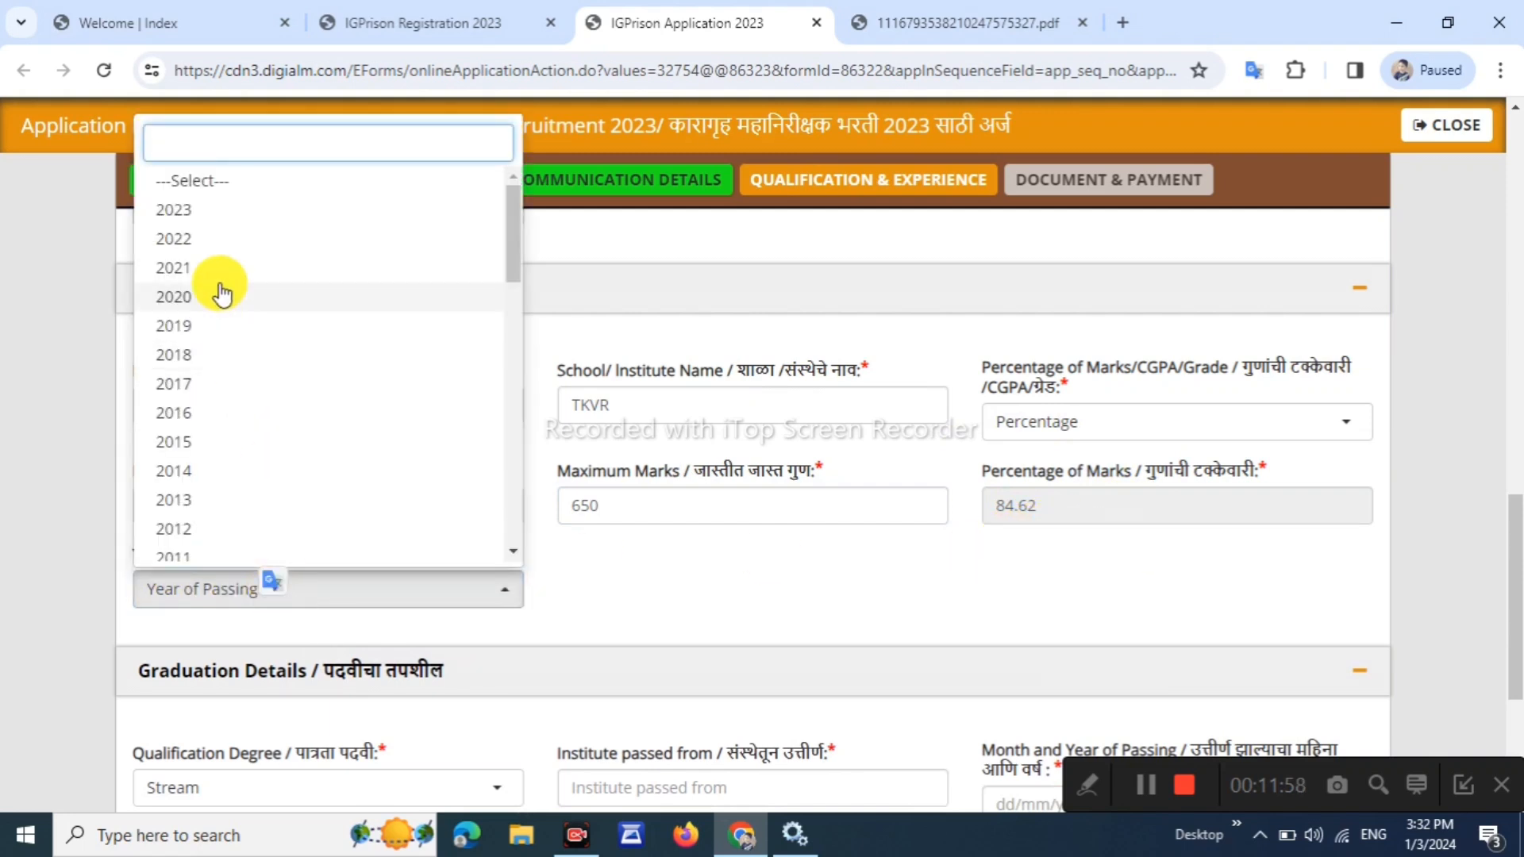
scroll(238, 302, "down", 3)
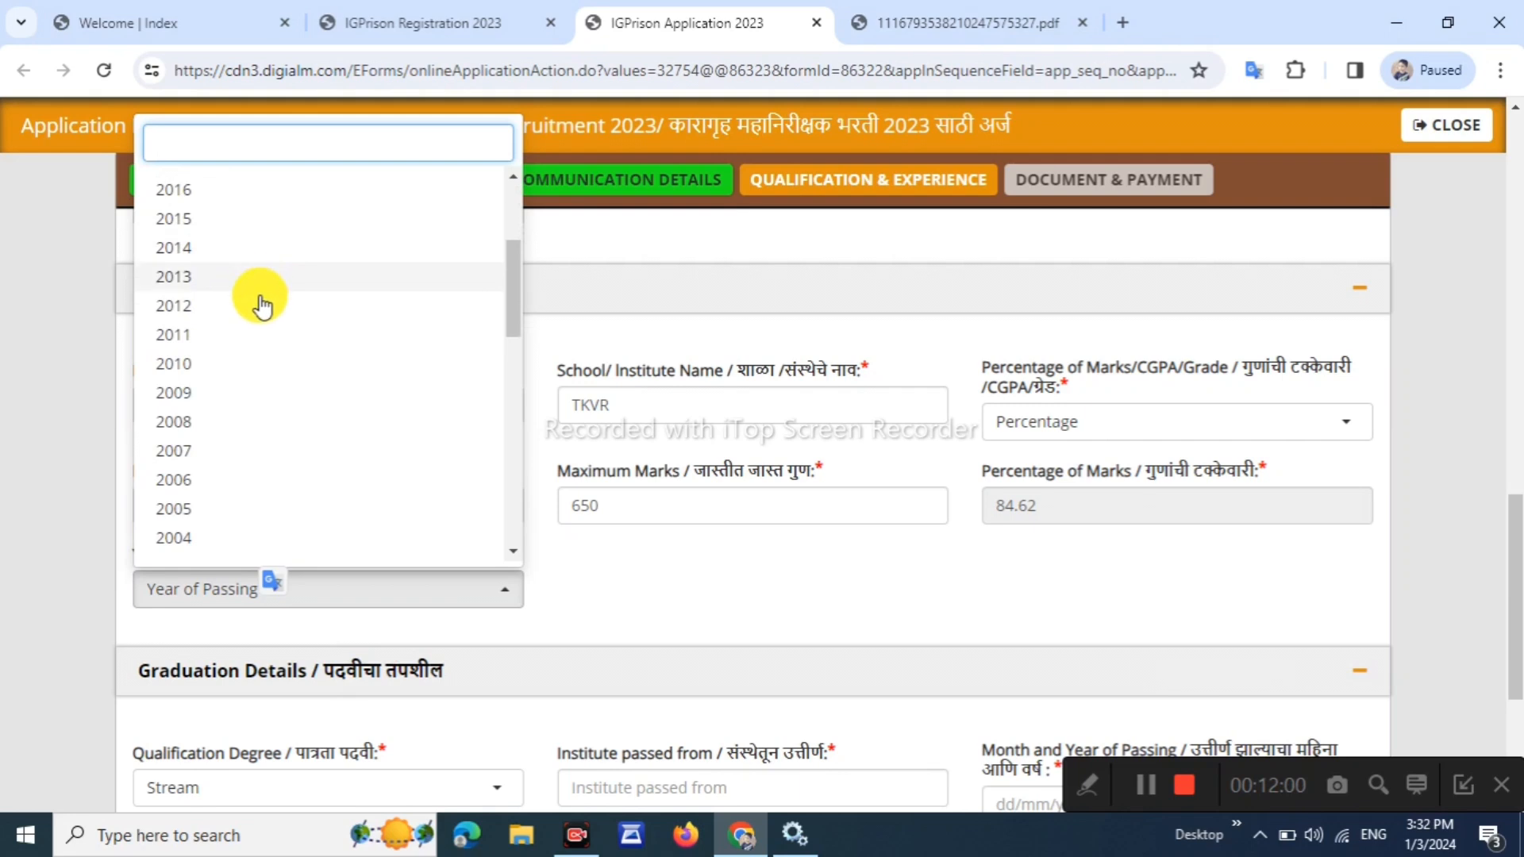
left_click(238, 190)
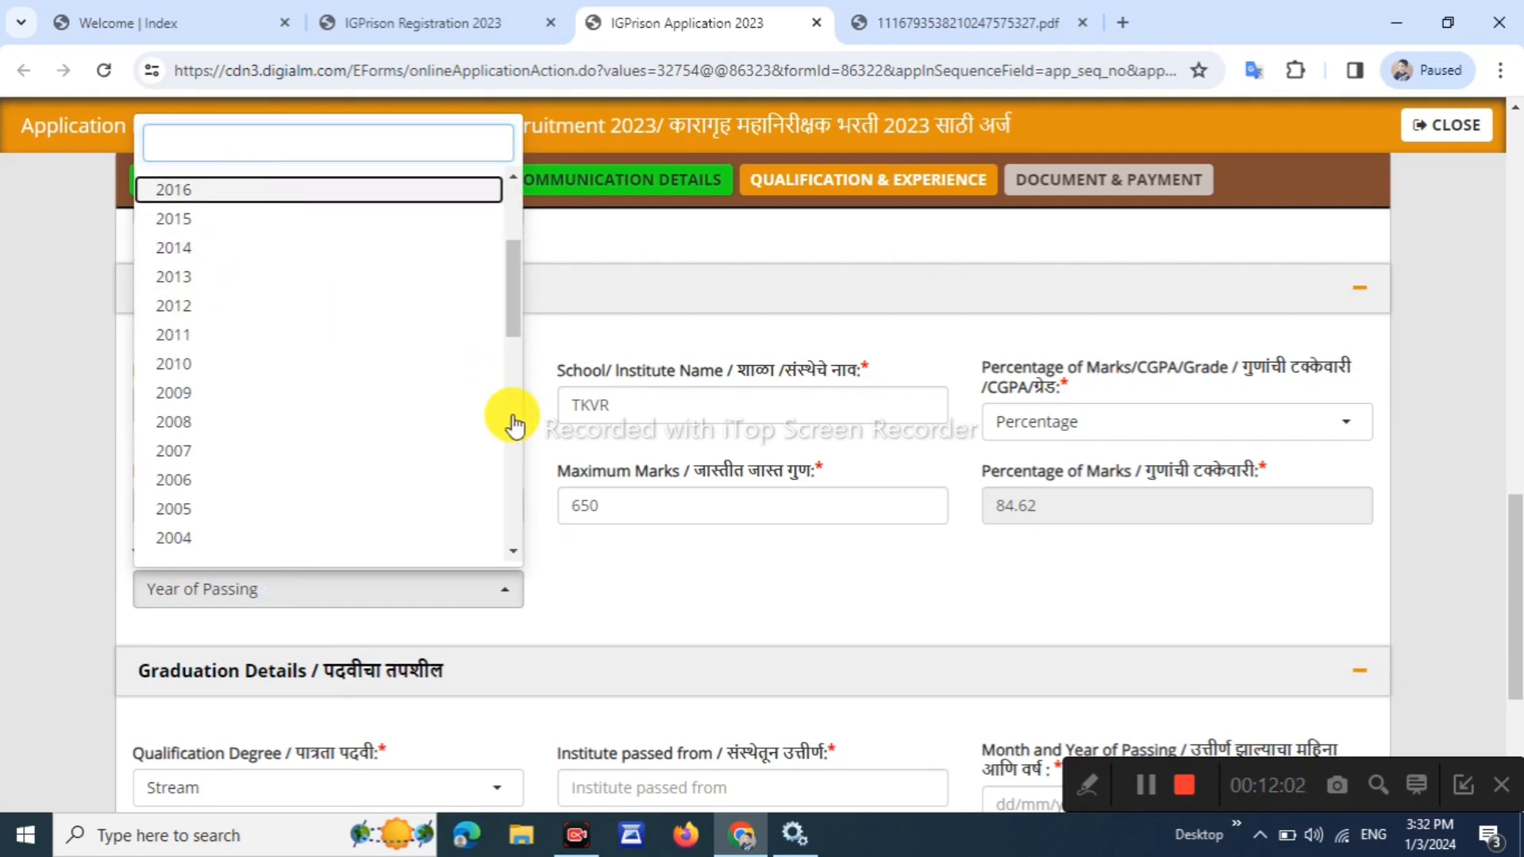
scroll(512, 555, "down", 3)
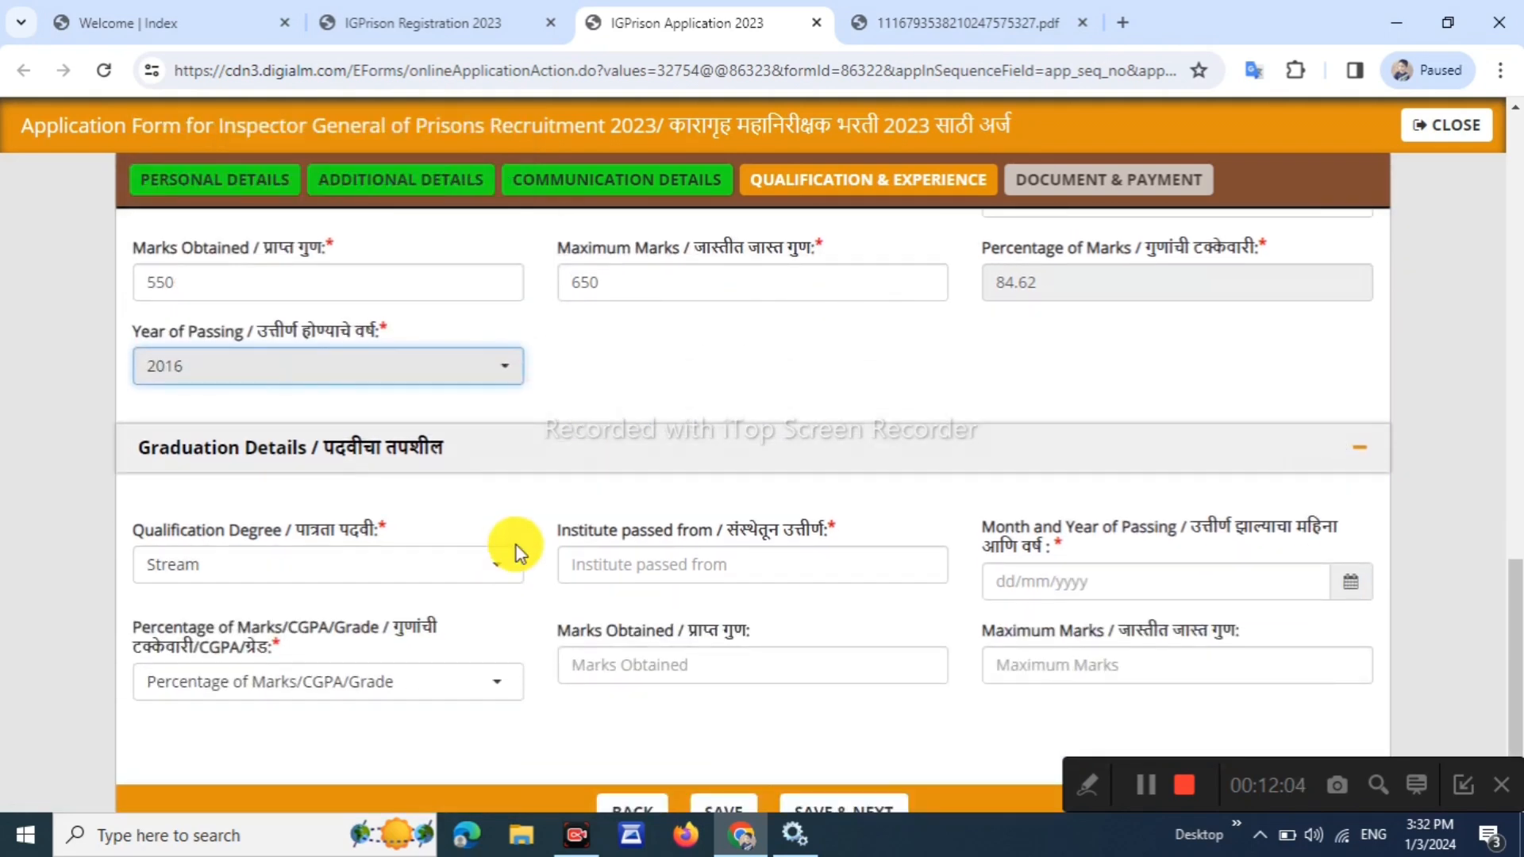
scroll(515, 548, "down", 2)
left_click_drag(167, 432, 215, 432)
Select Any Degree of statutory University and enter institute YCMOU NASHIK
left_click(348, 480)
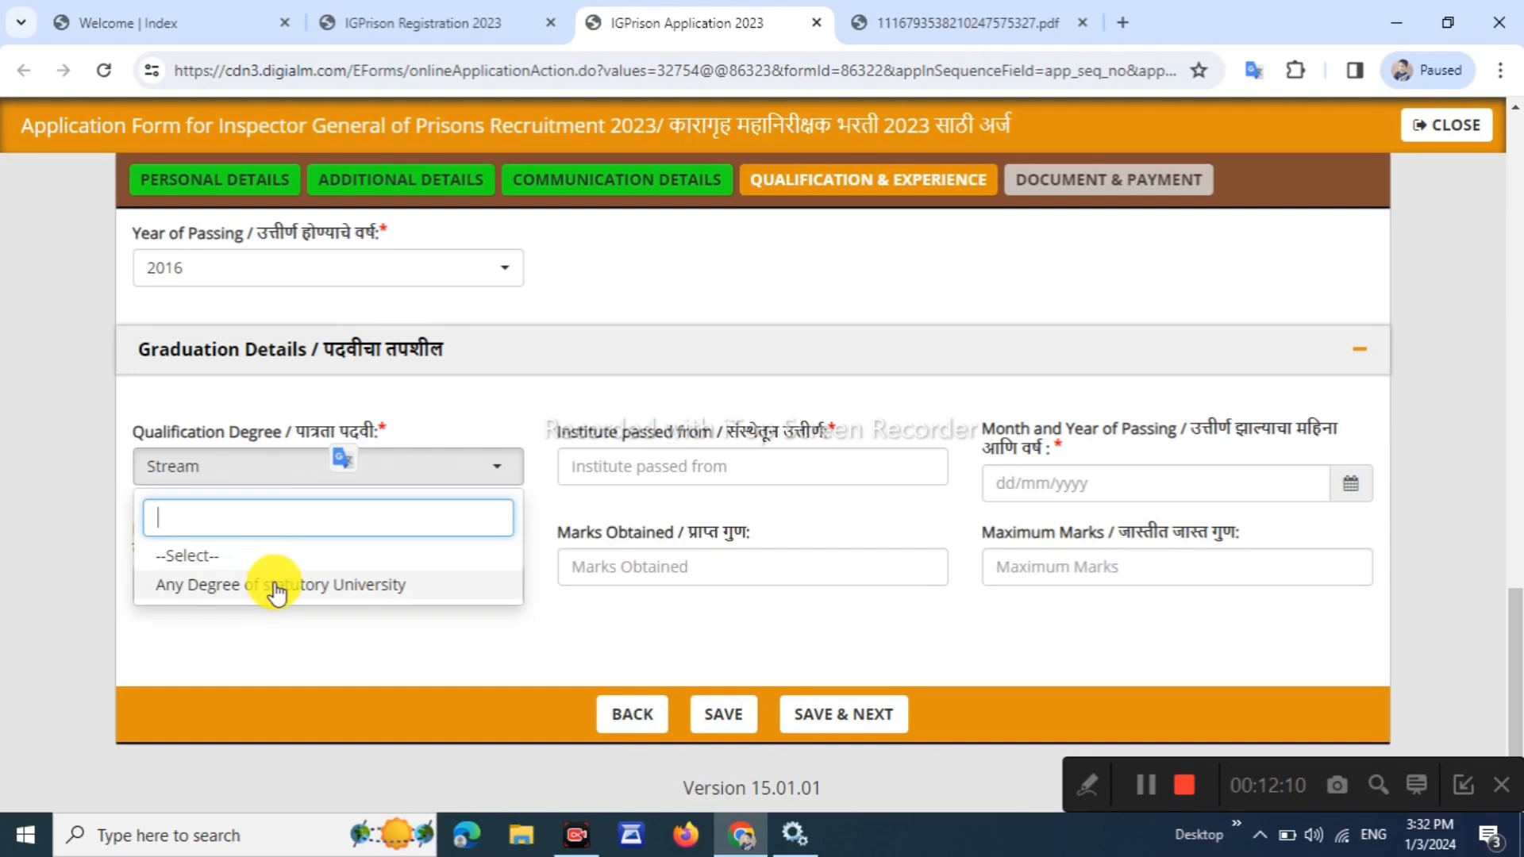
left_click(246, 585)
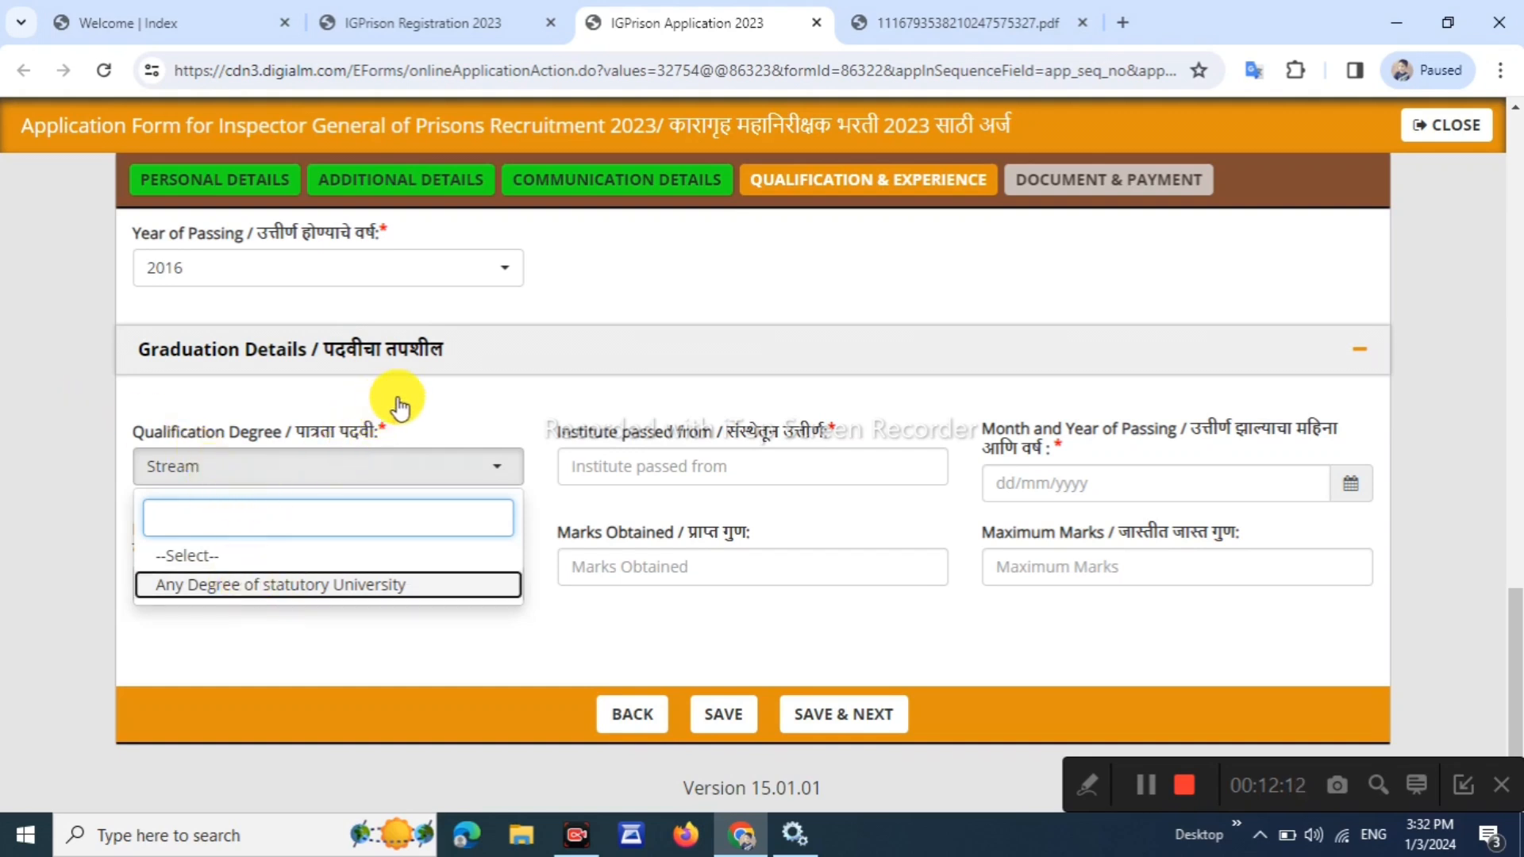
left_click(334, 585)
left_click(266, 470)
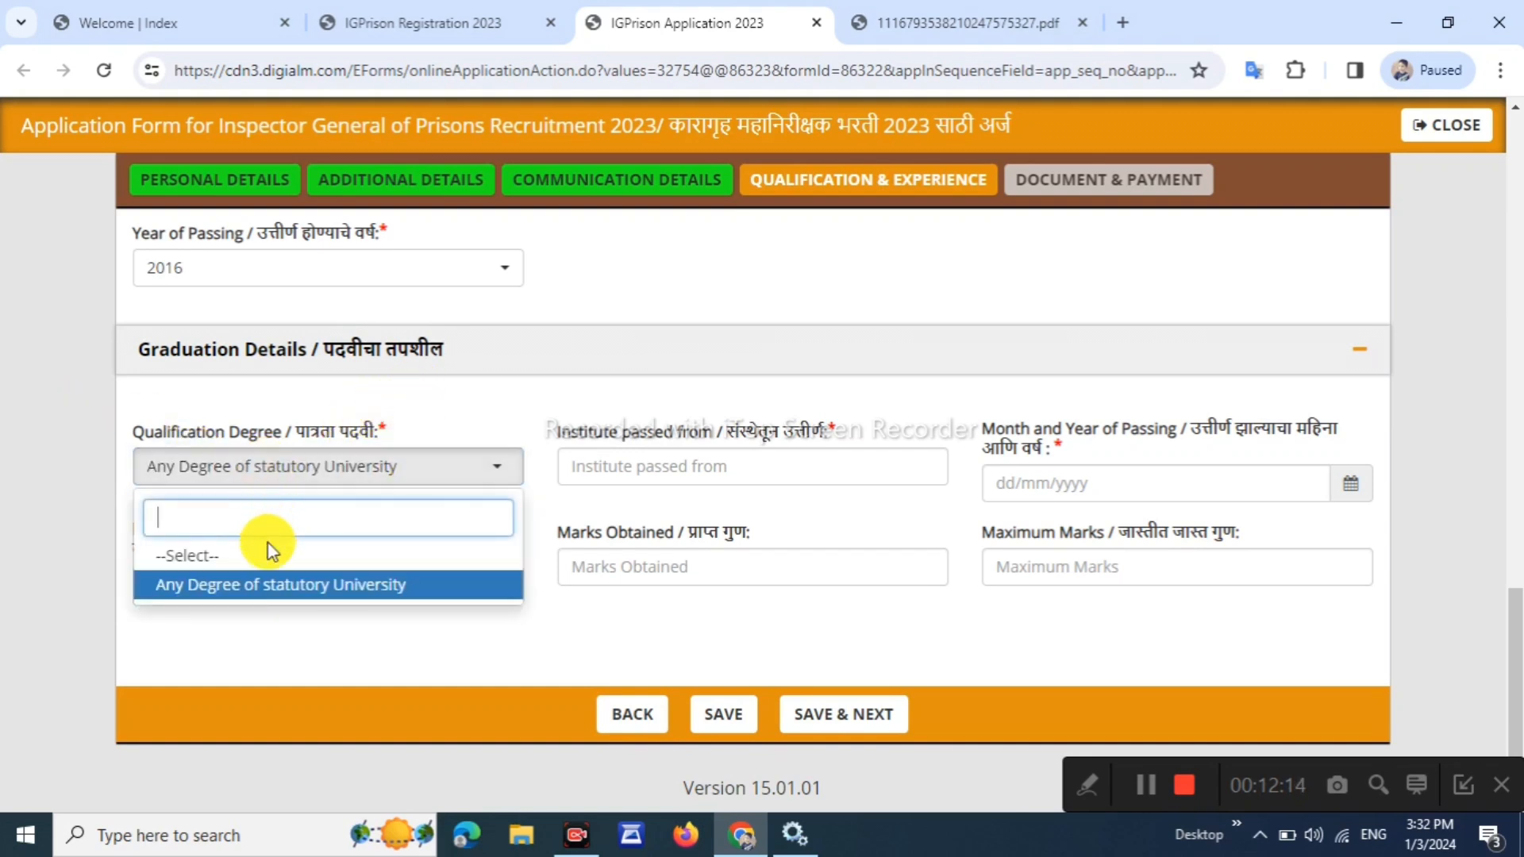
left_click(249, 584)
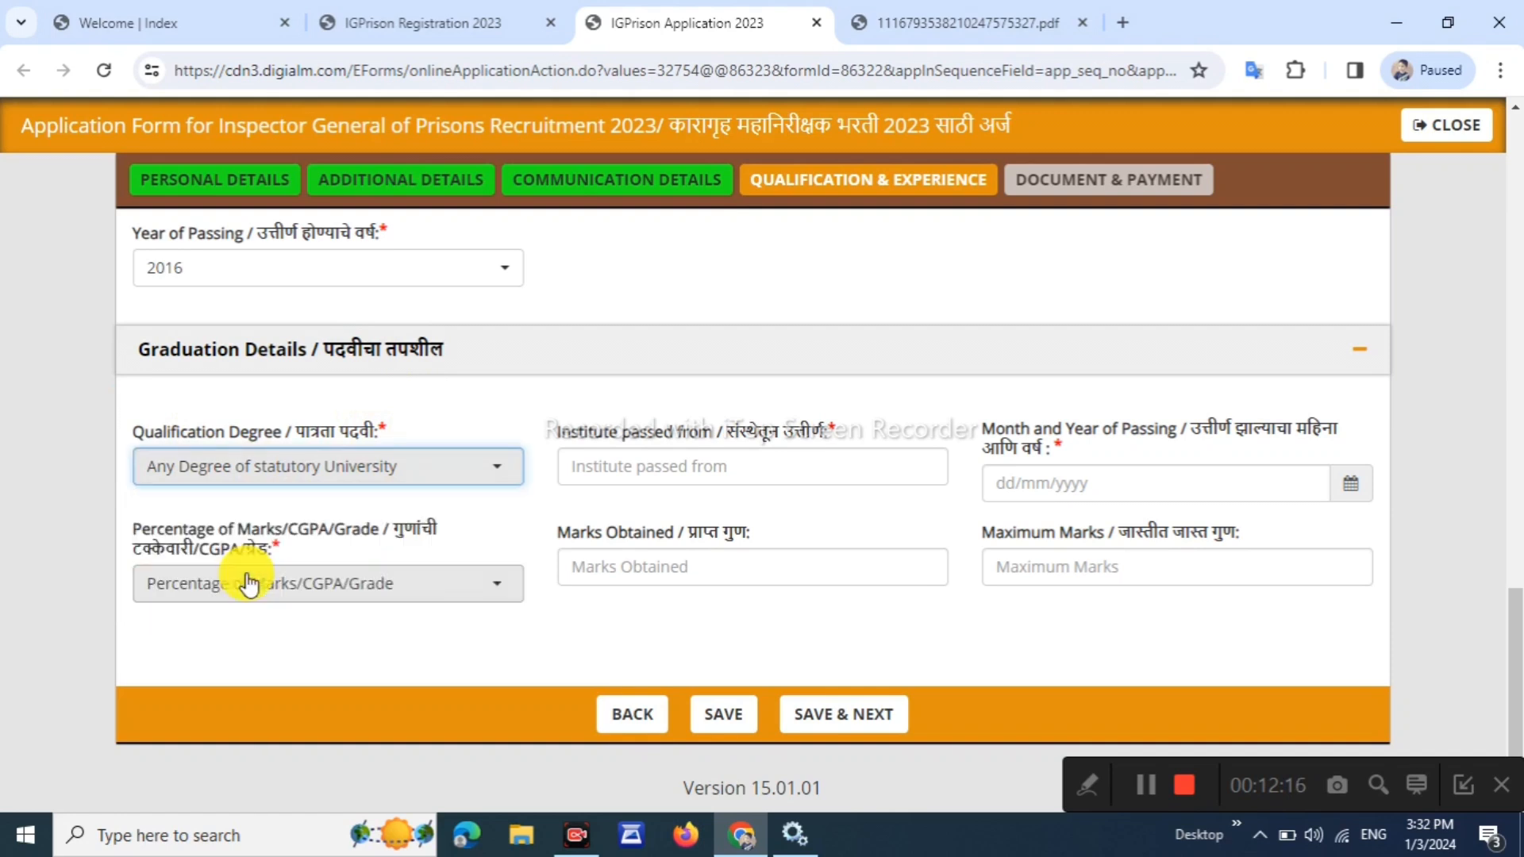
left_click_drag(578, 427, 623, 431)
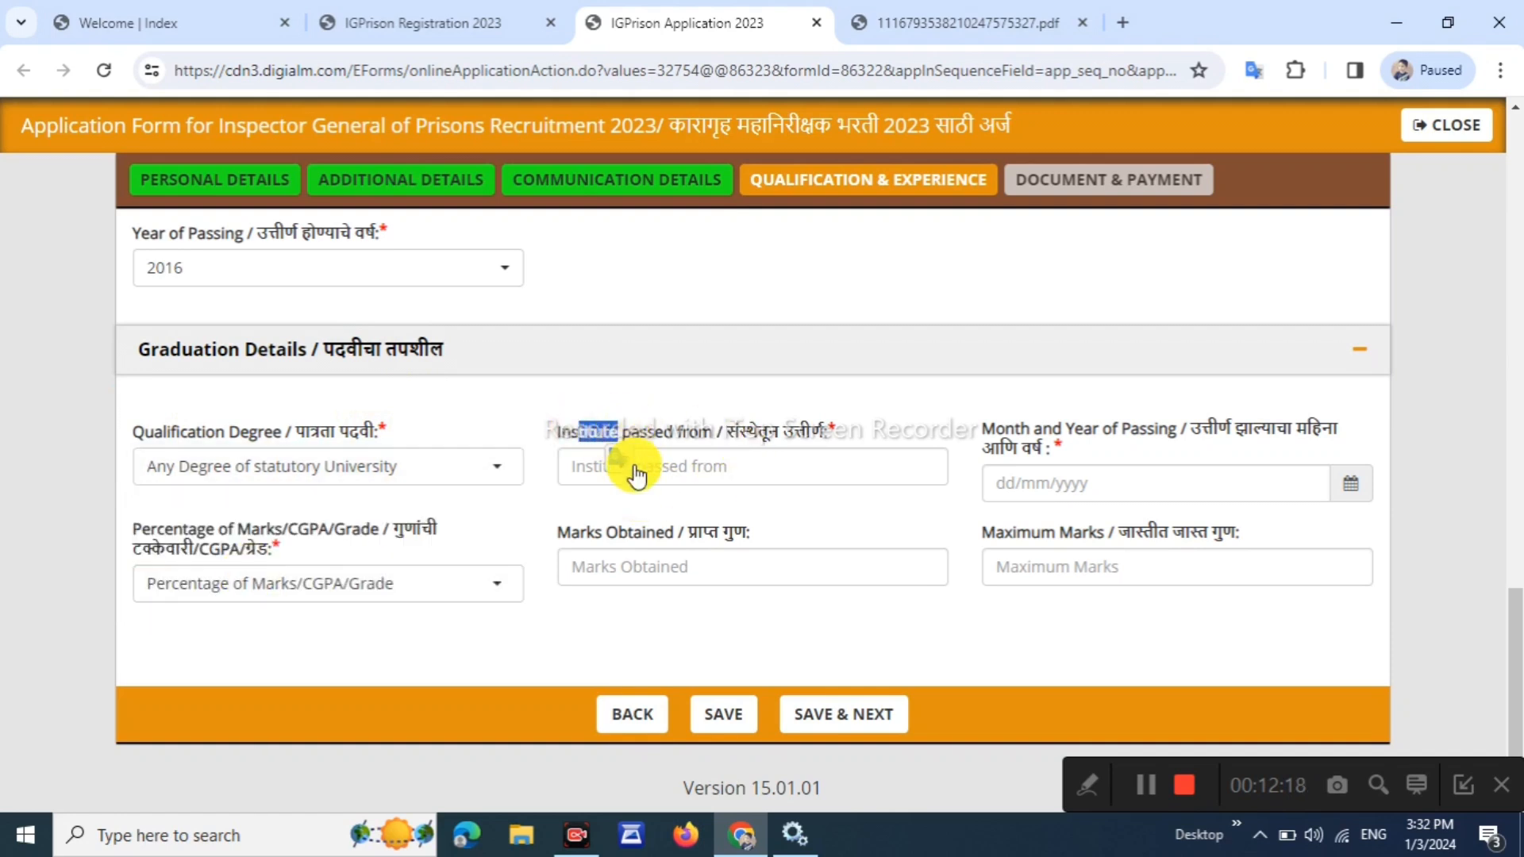
left_click(694, 461)
type("YCMOU NASHIK")
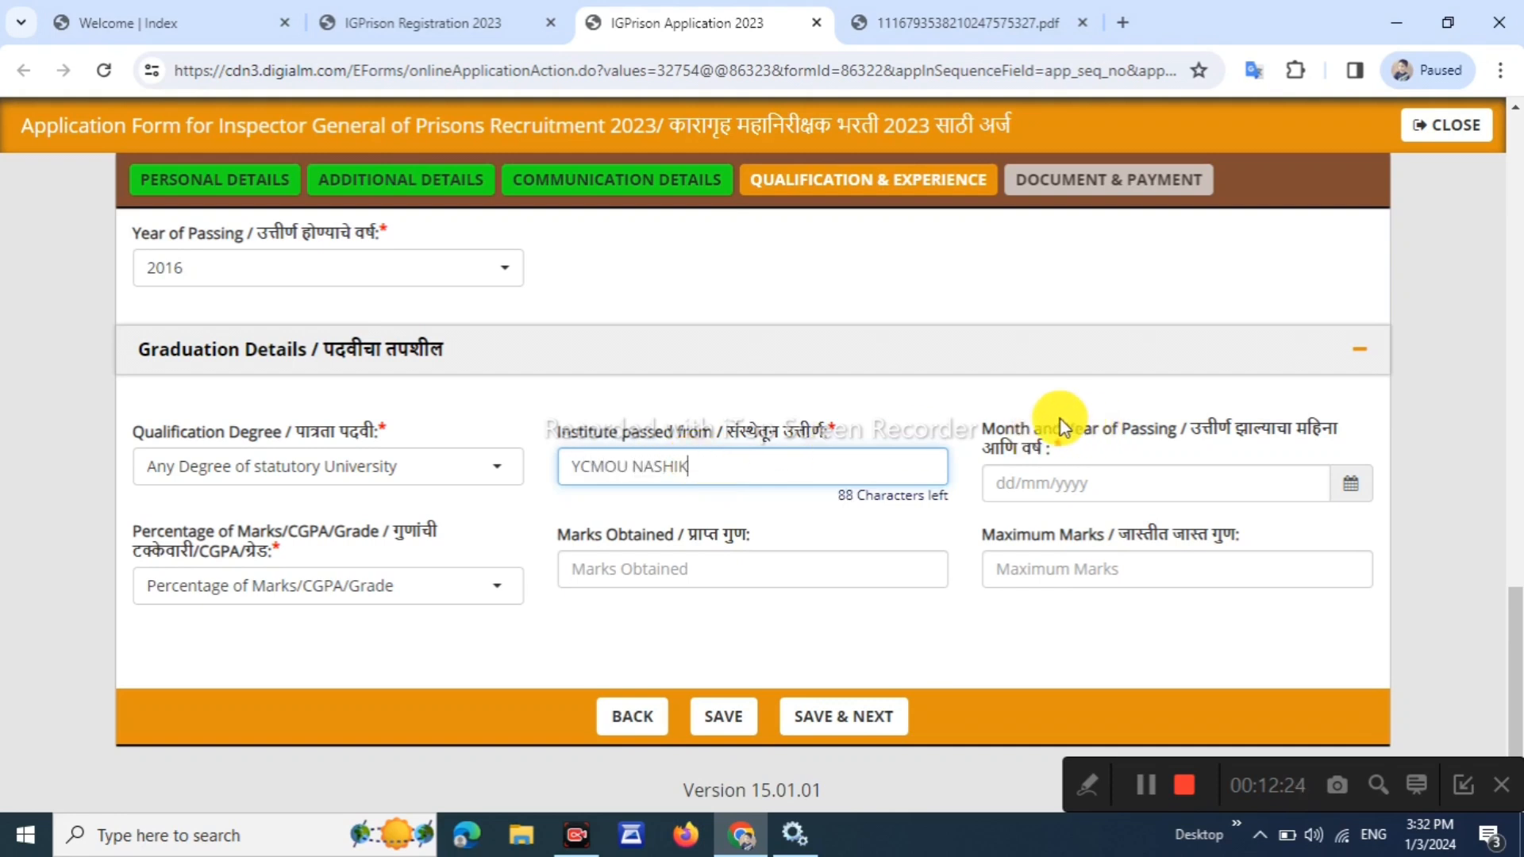
Set the graduation passing date to 25/06/2019
left_click_drag(1031, 432, 1157, 432)
left_click_drag(1322, 432, 1296, 432)
left_click(1349, 485)
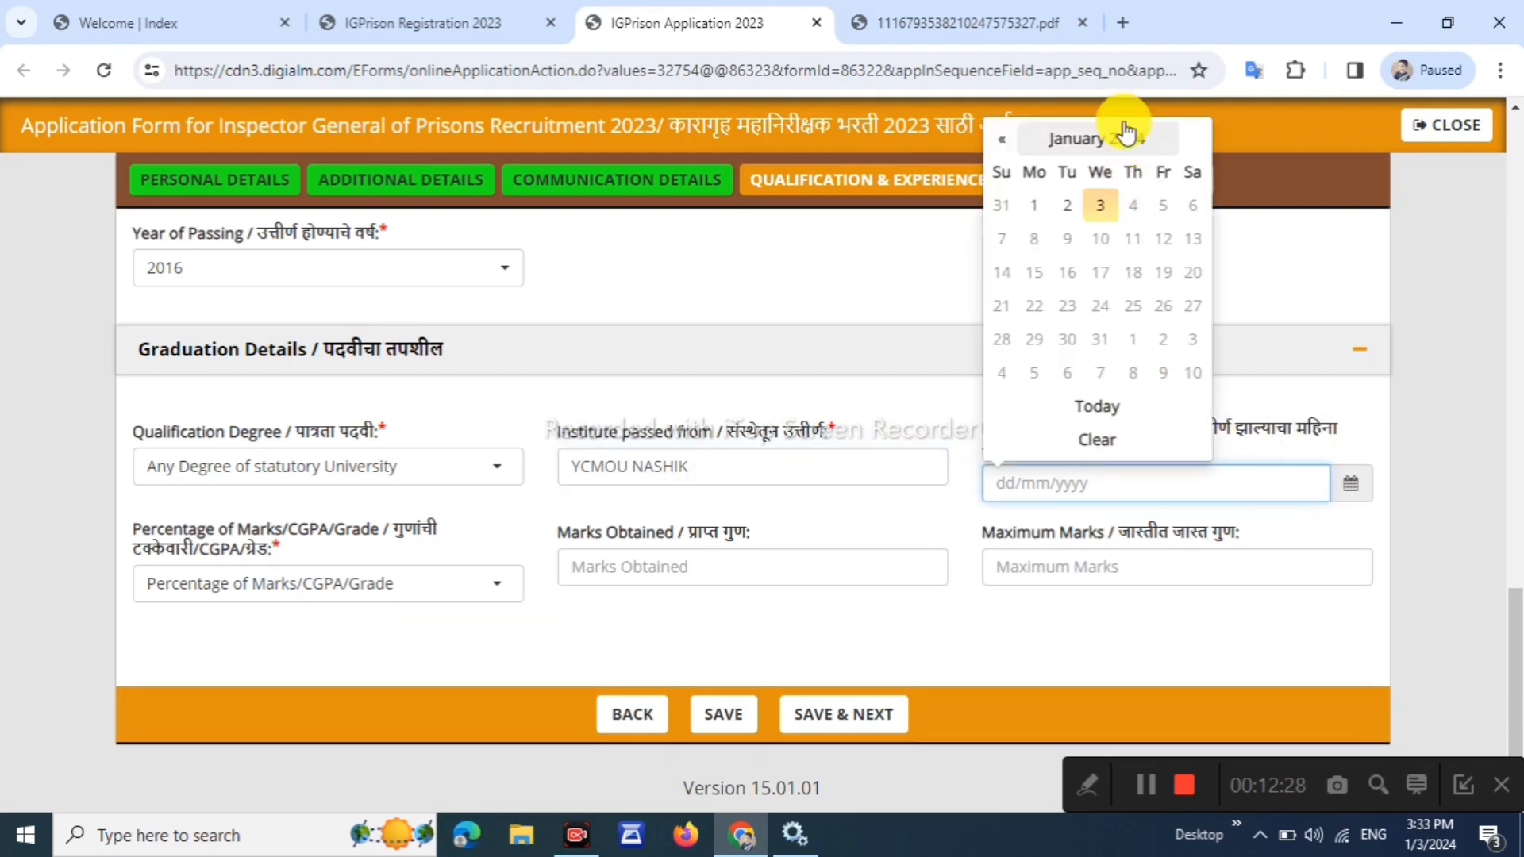
left_click(1123, 143)
left_click(1001, 170)
left_click(1001, 171)
left_click(1000, 170)
left_click(1000, 170)
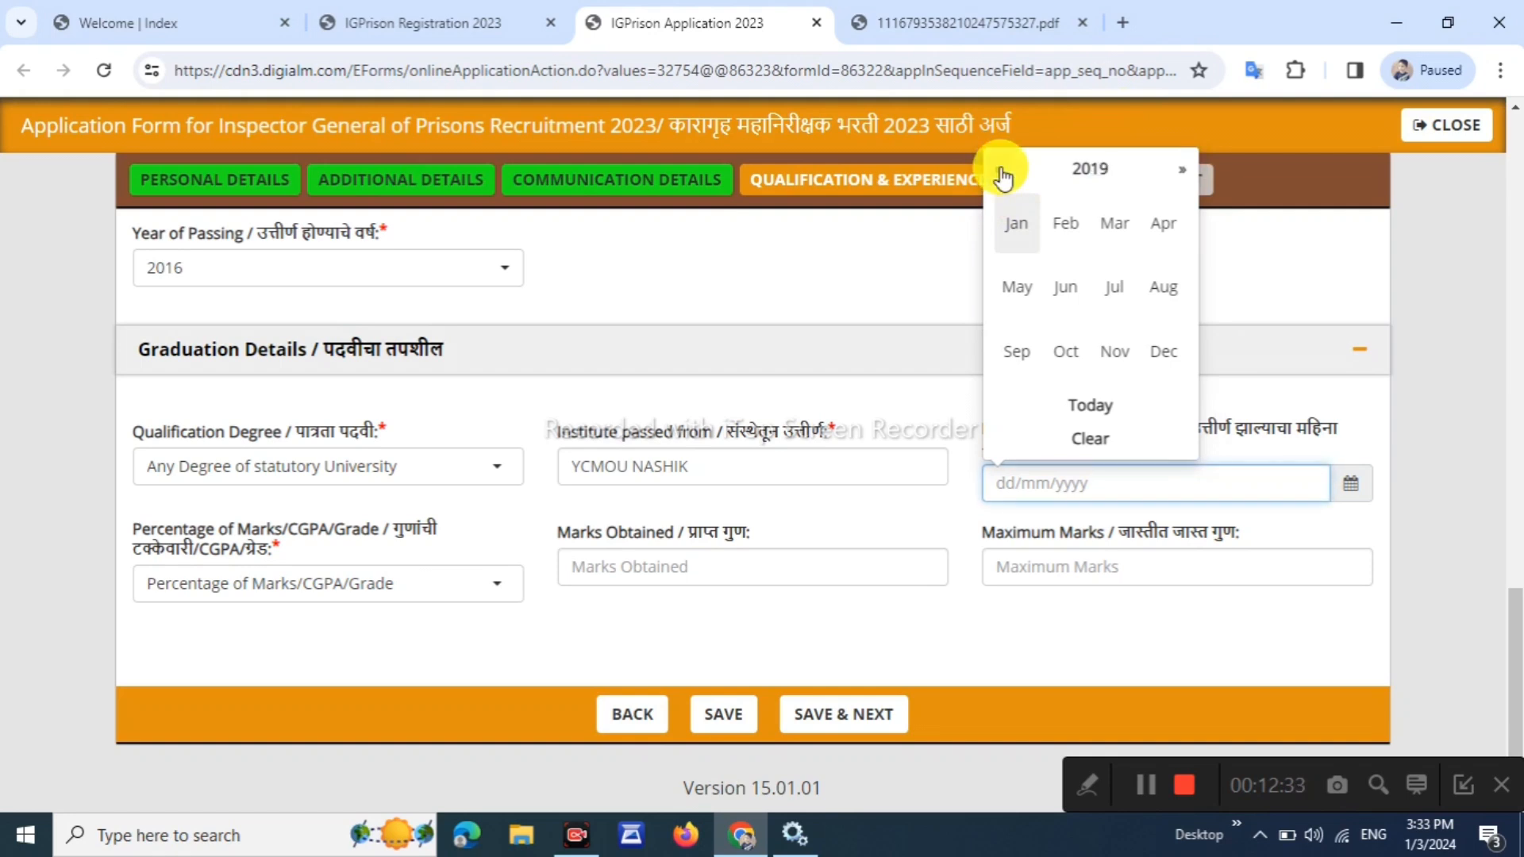
left_click(1067, 306)
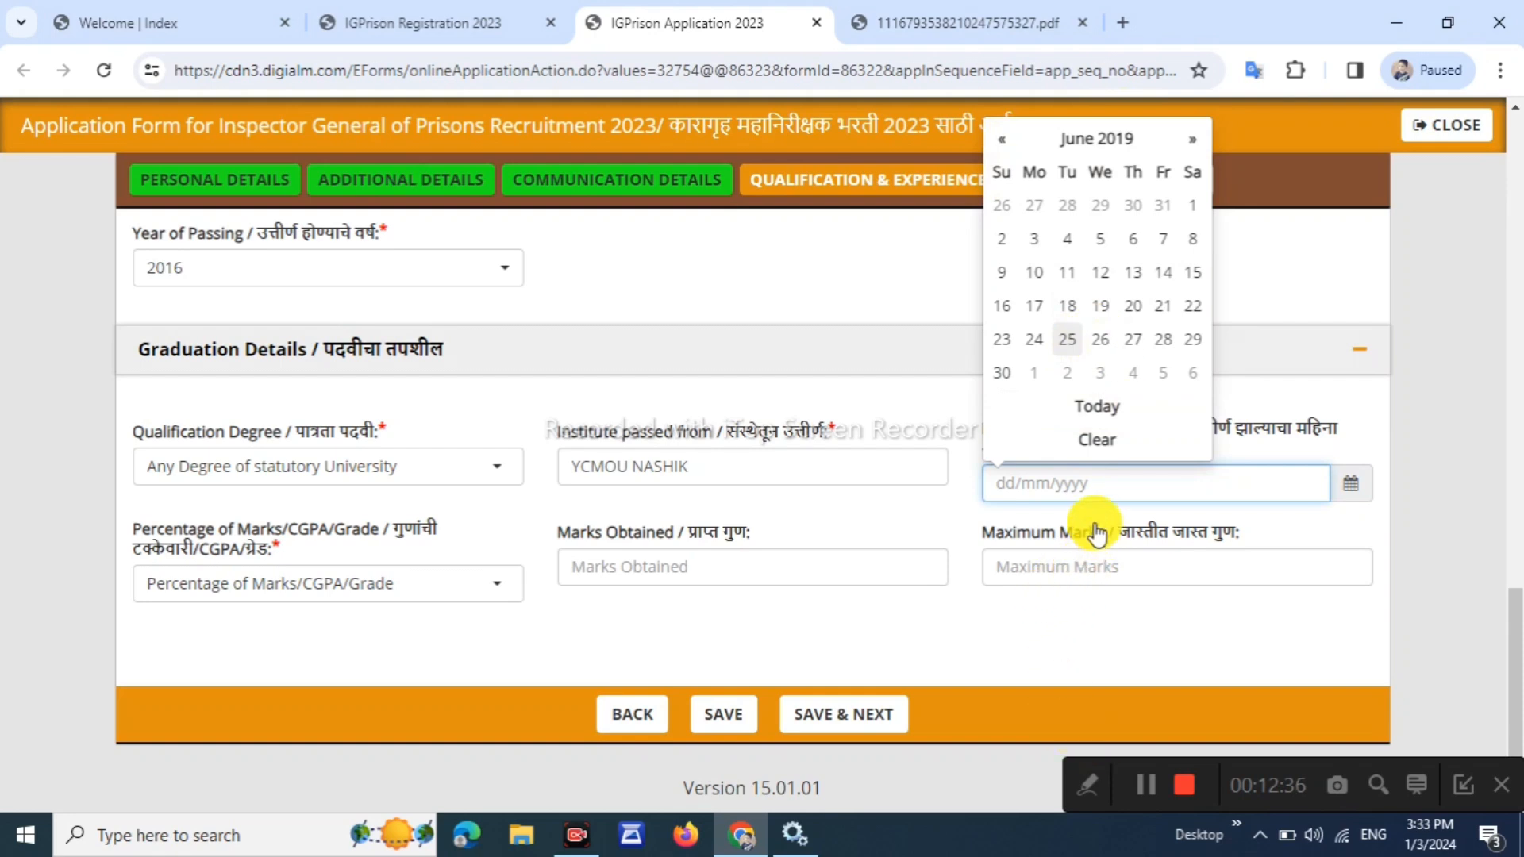
left_click(1067, 340)
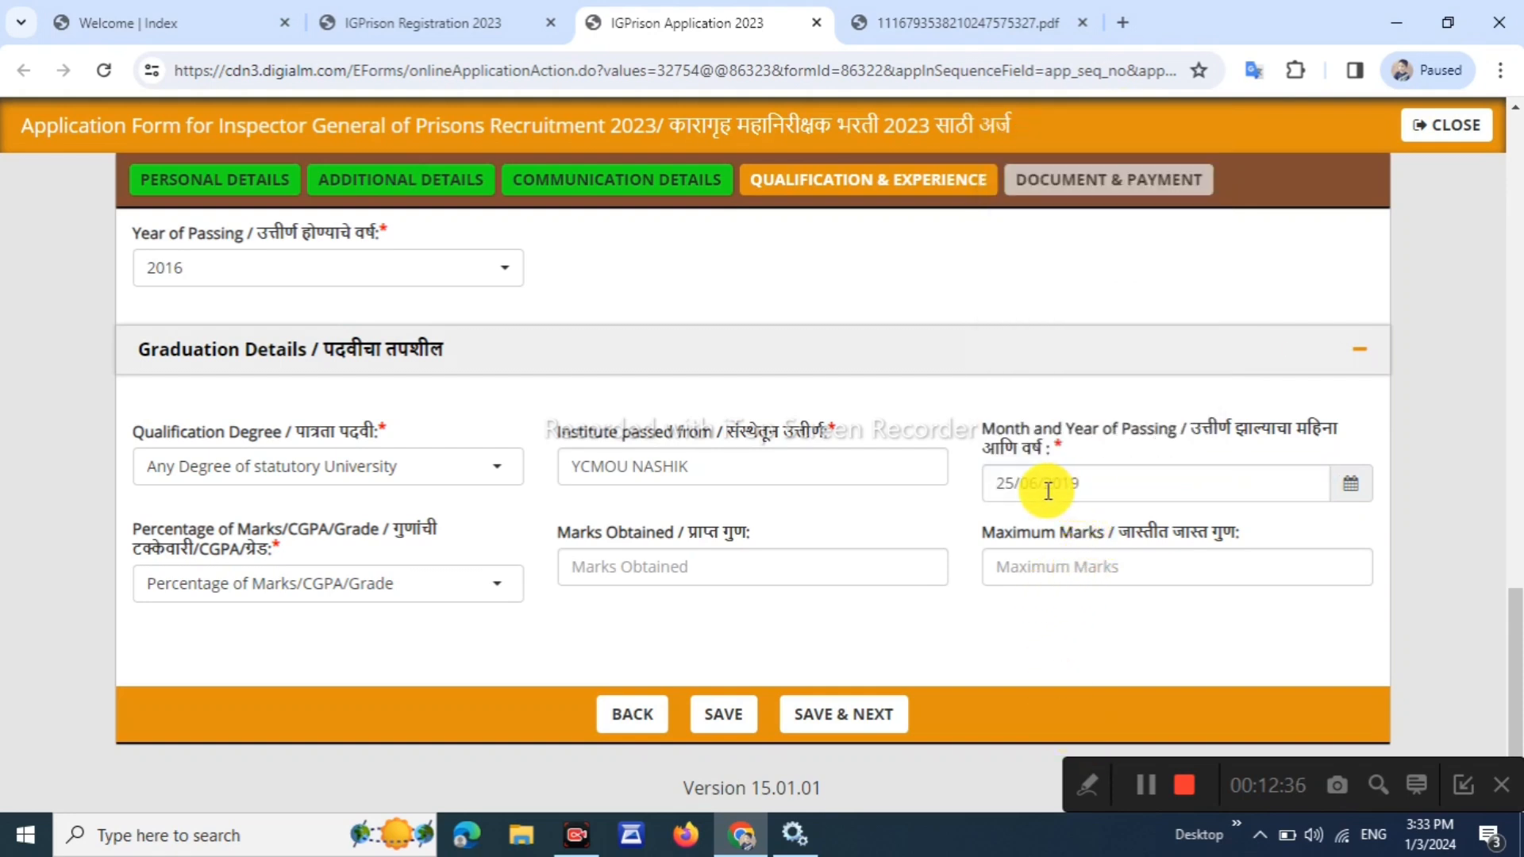
Record graduation marks as Percentage: 909 of 1200, giving 75.75%
left_click(272, 586)
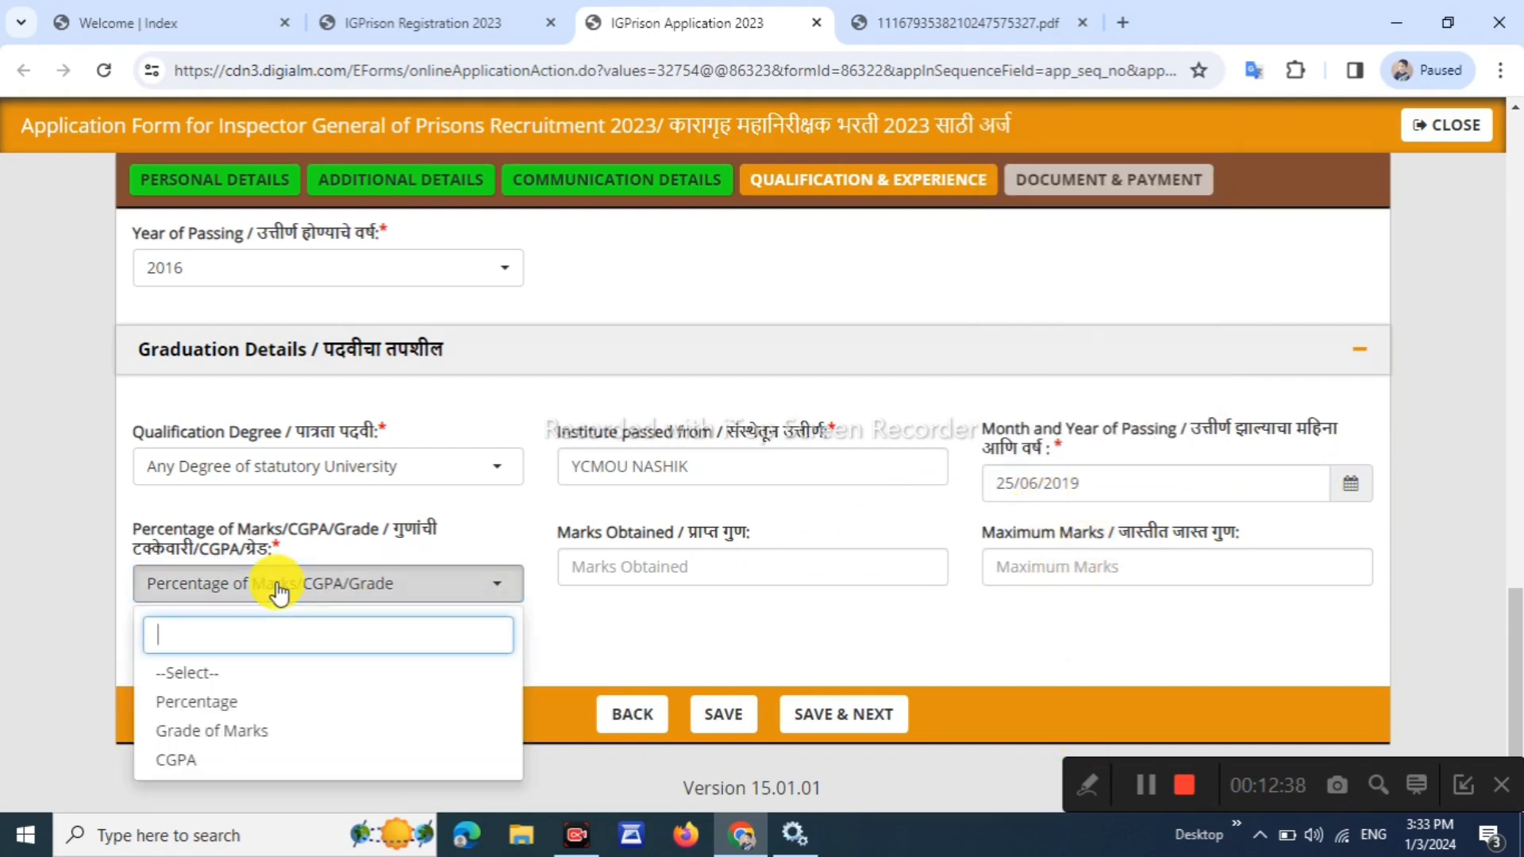
left_click(226, 703)
left_click_drag(587, 534, 692, 524)
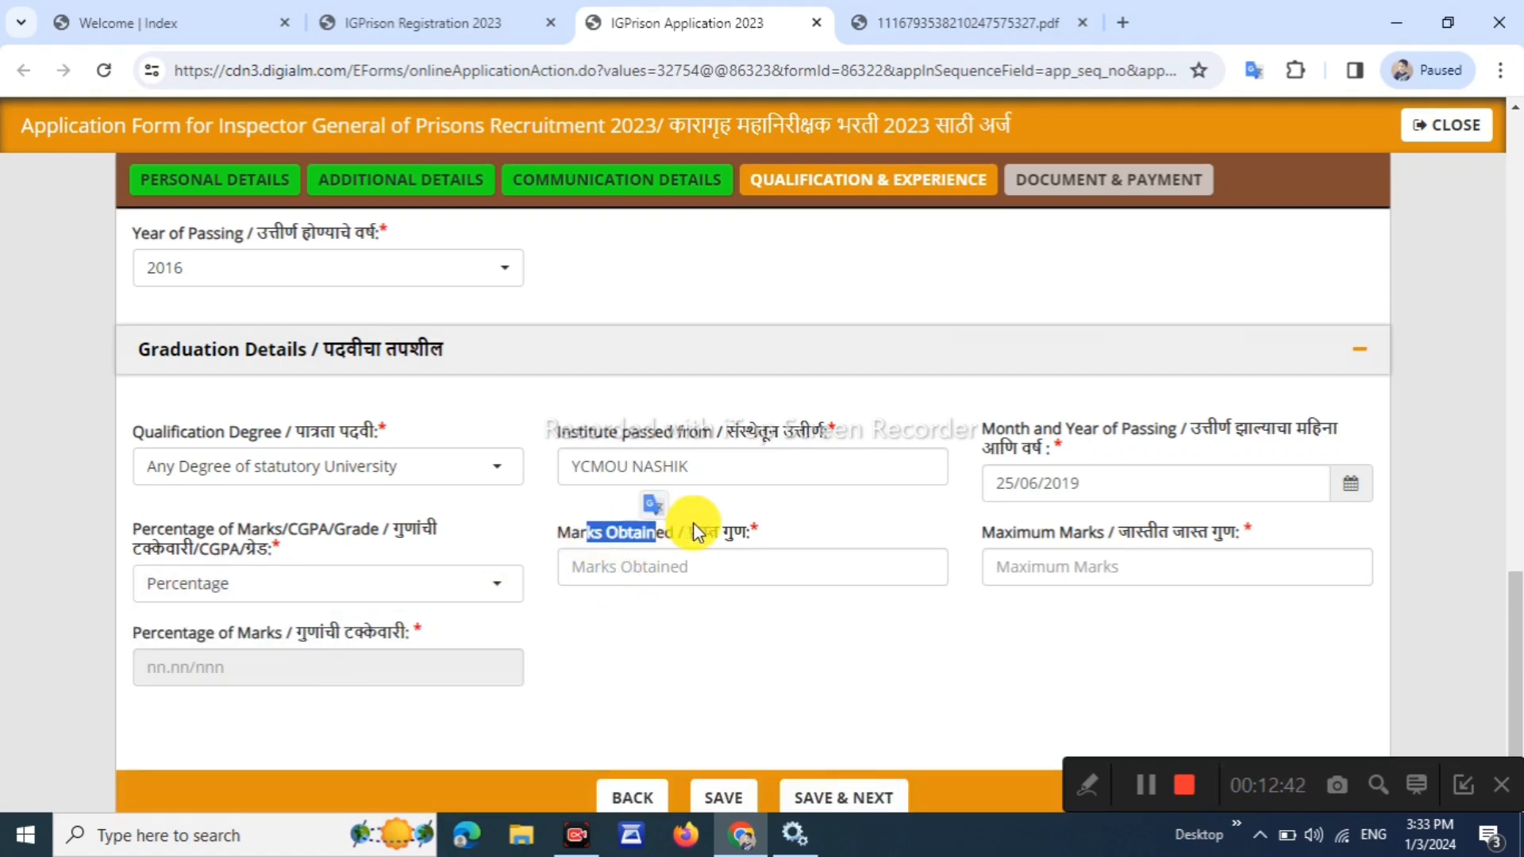
left_click(702, 562)
type("9")
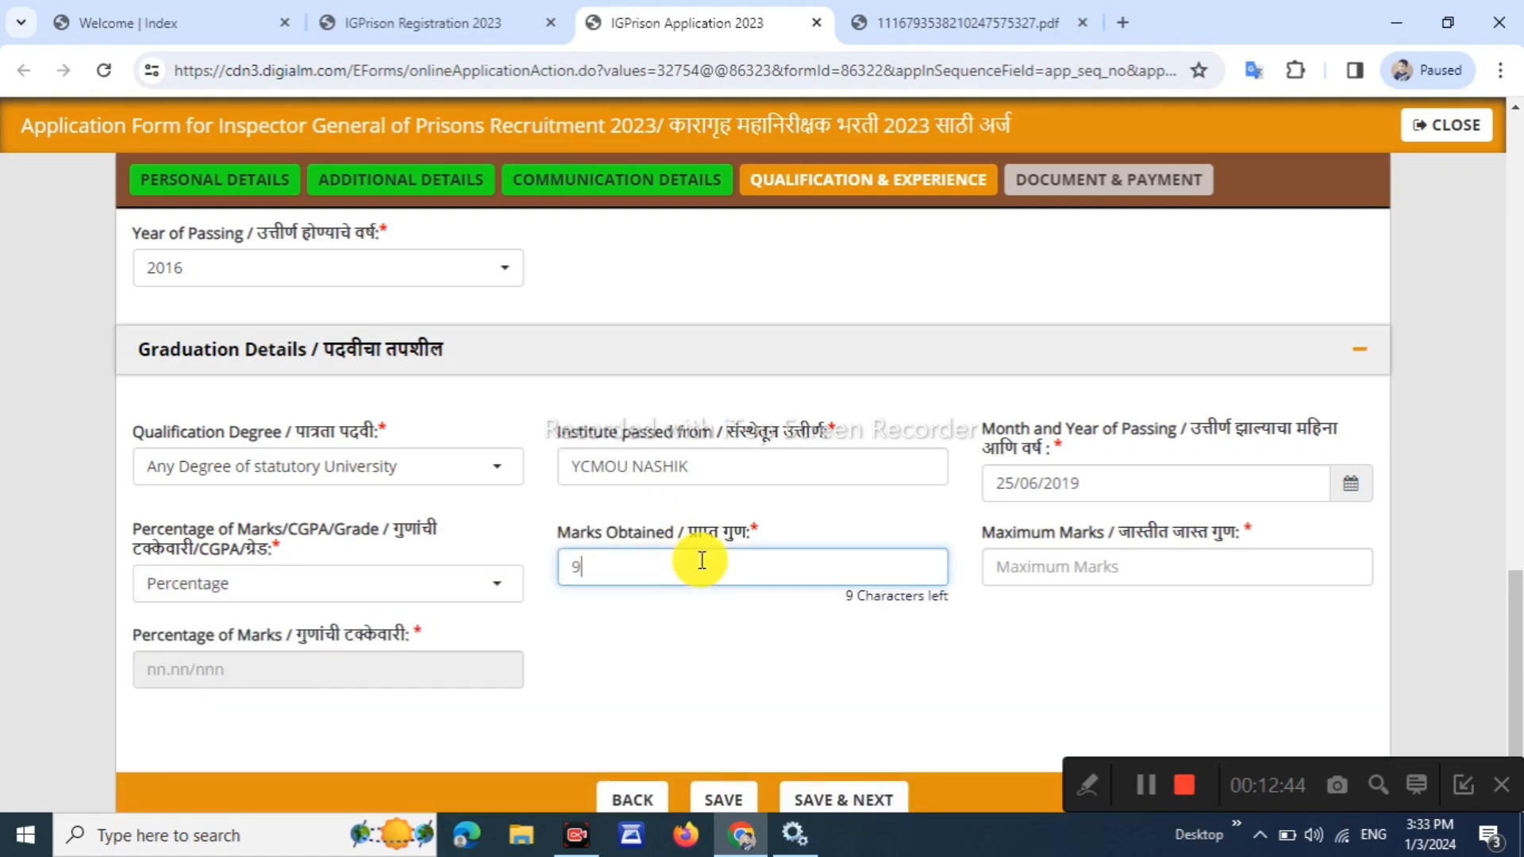
type("09")
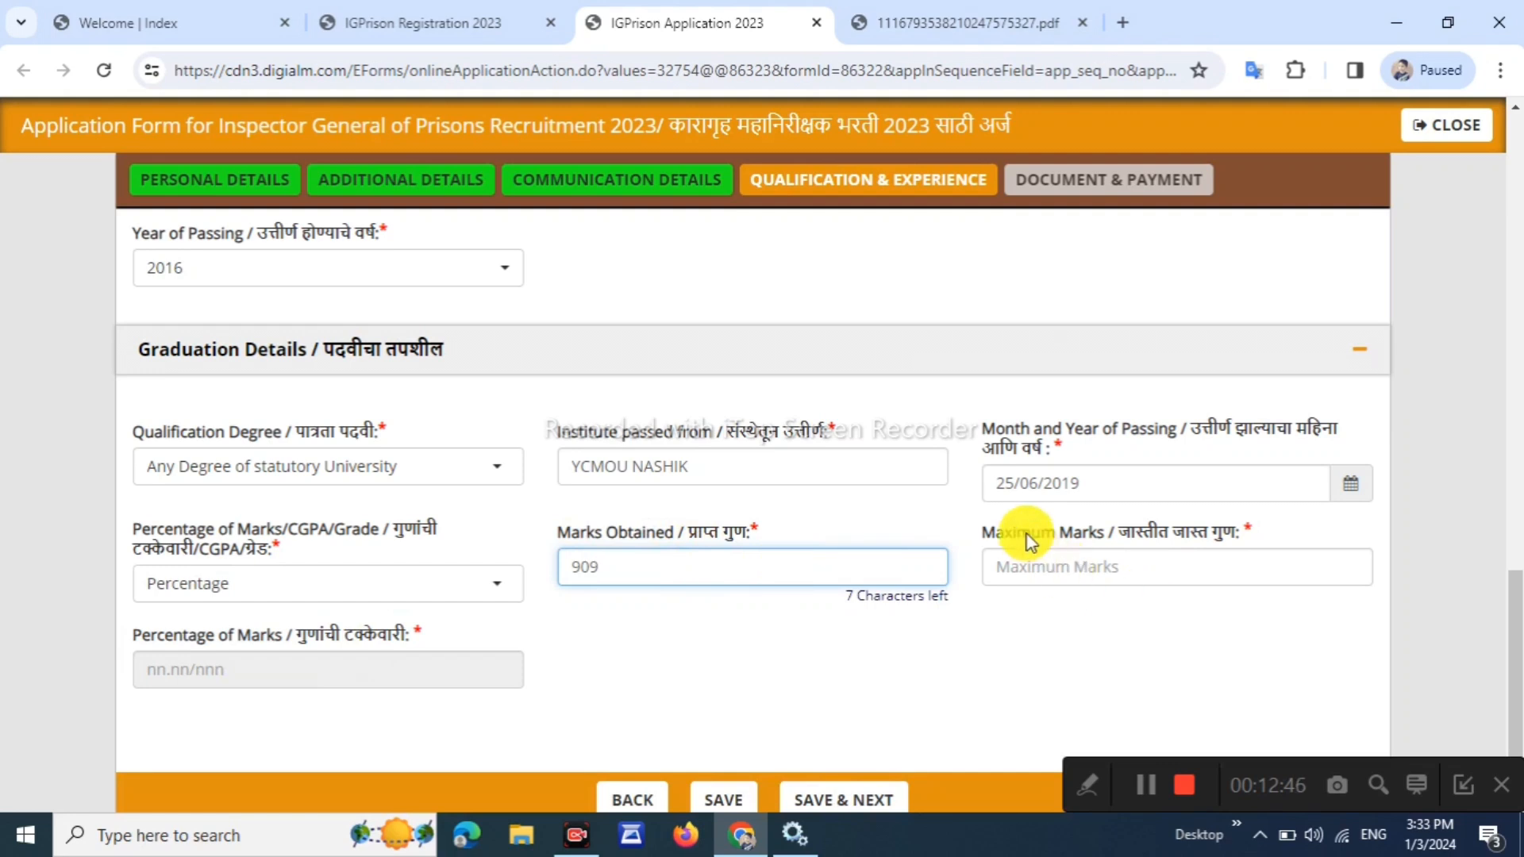
left_click_drag(995, 532, 1081, 532)
left_click(1075, 571)
type("1")
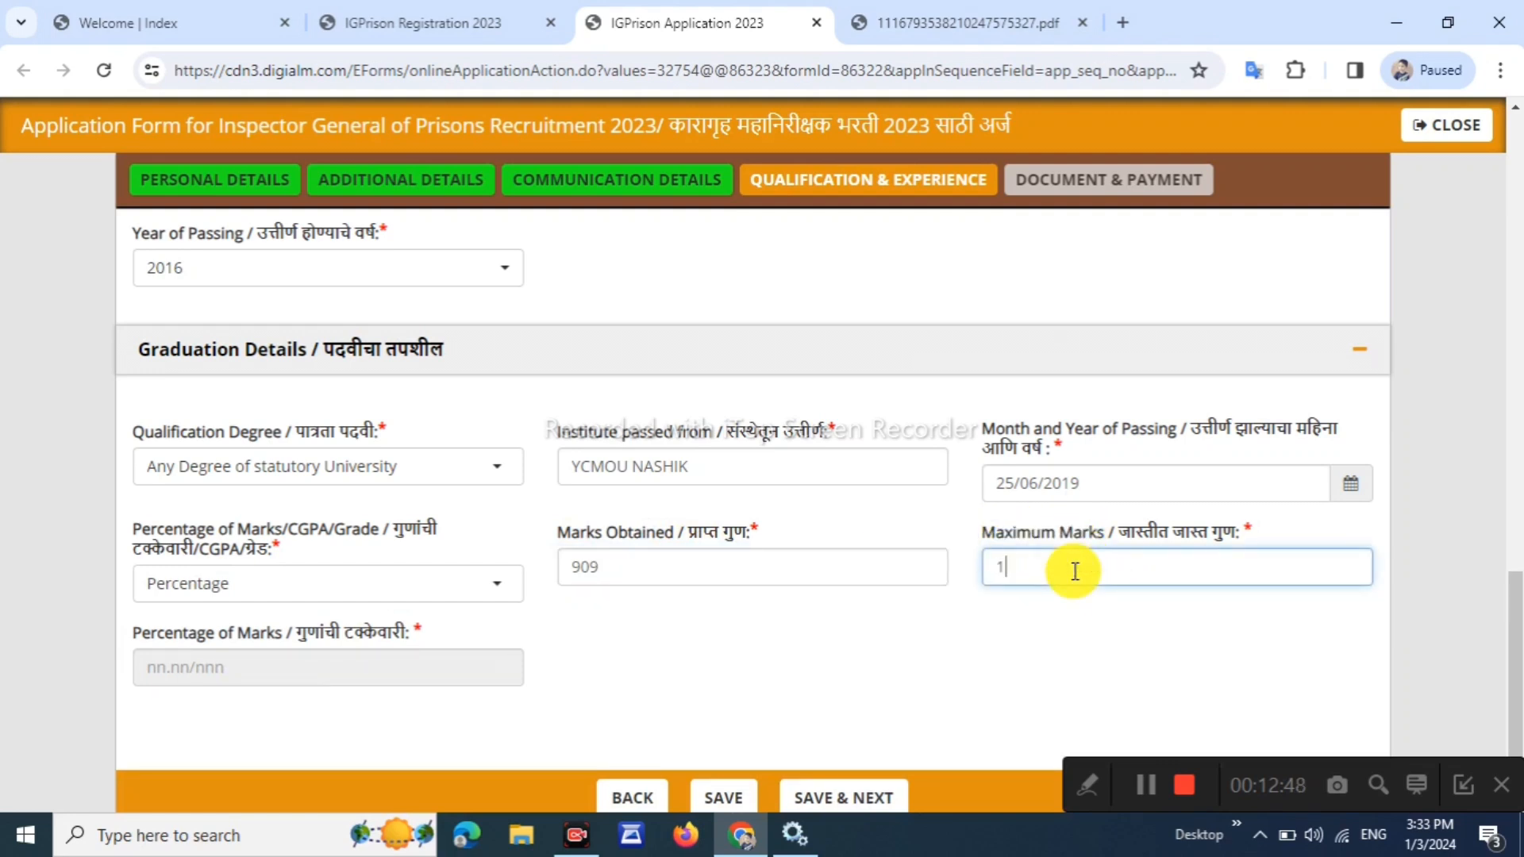
type("200")
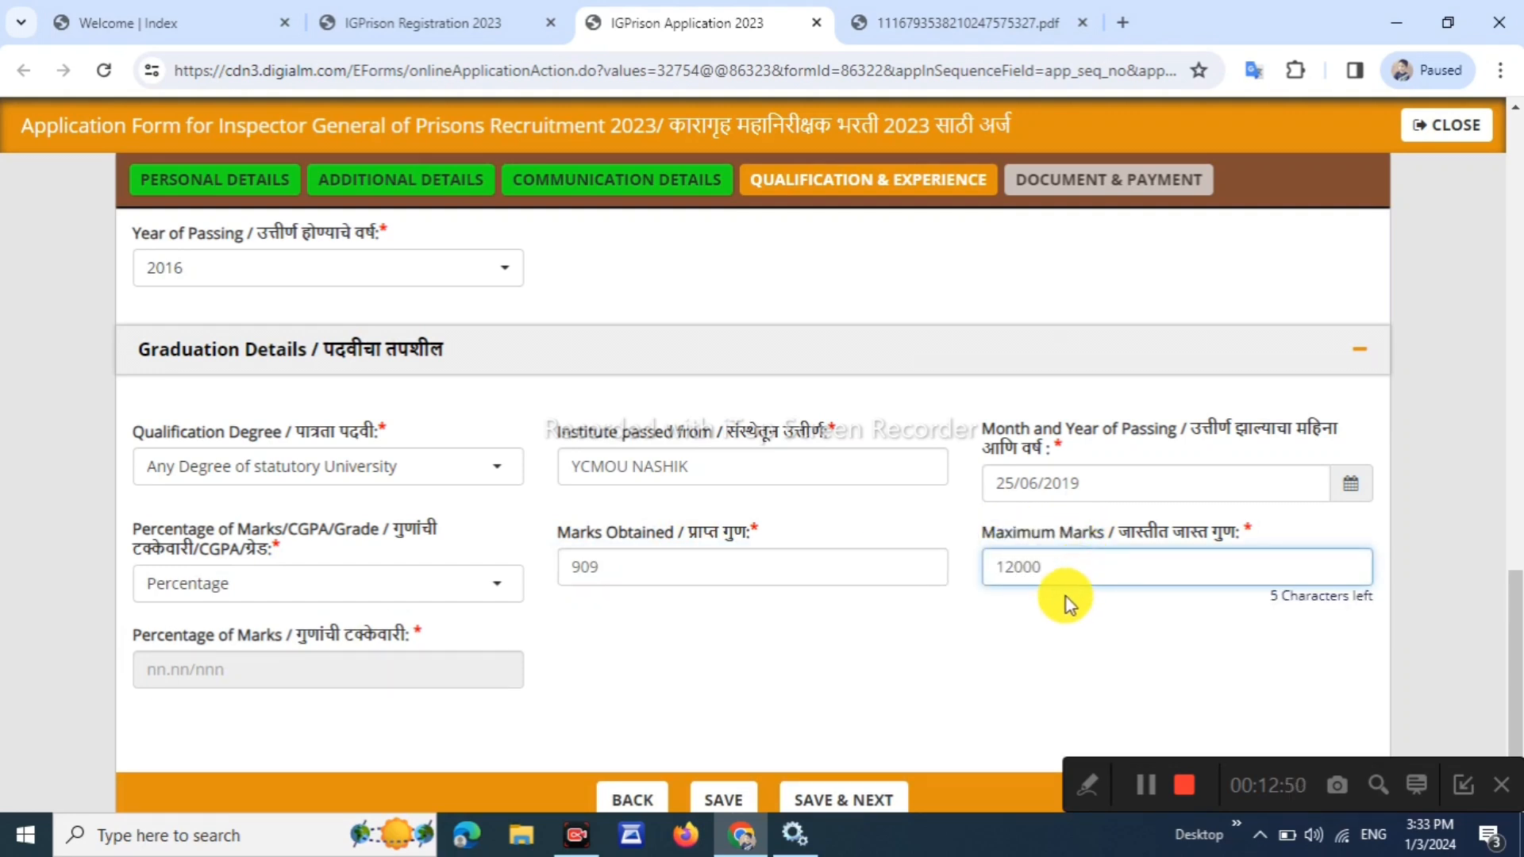
left_click(1049, 636)
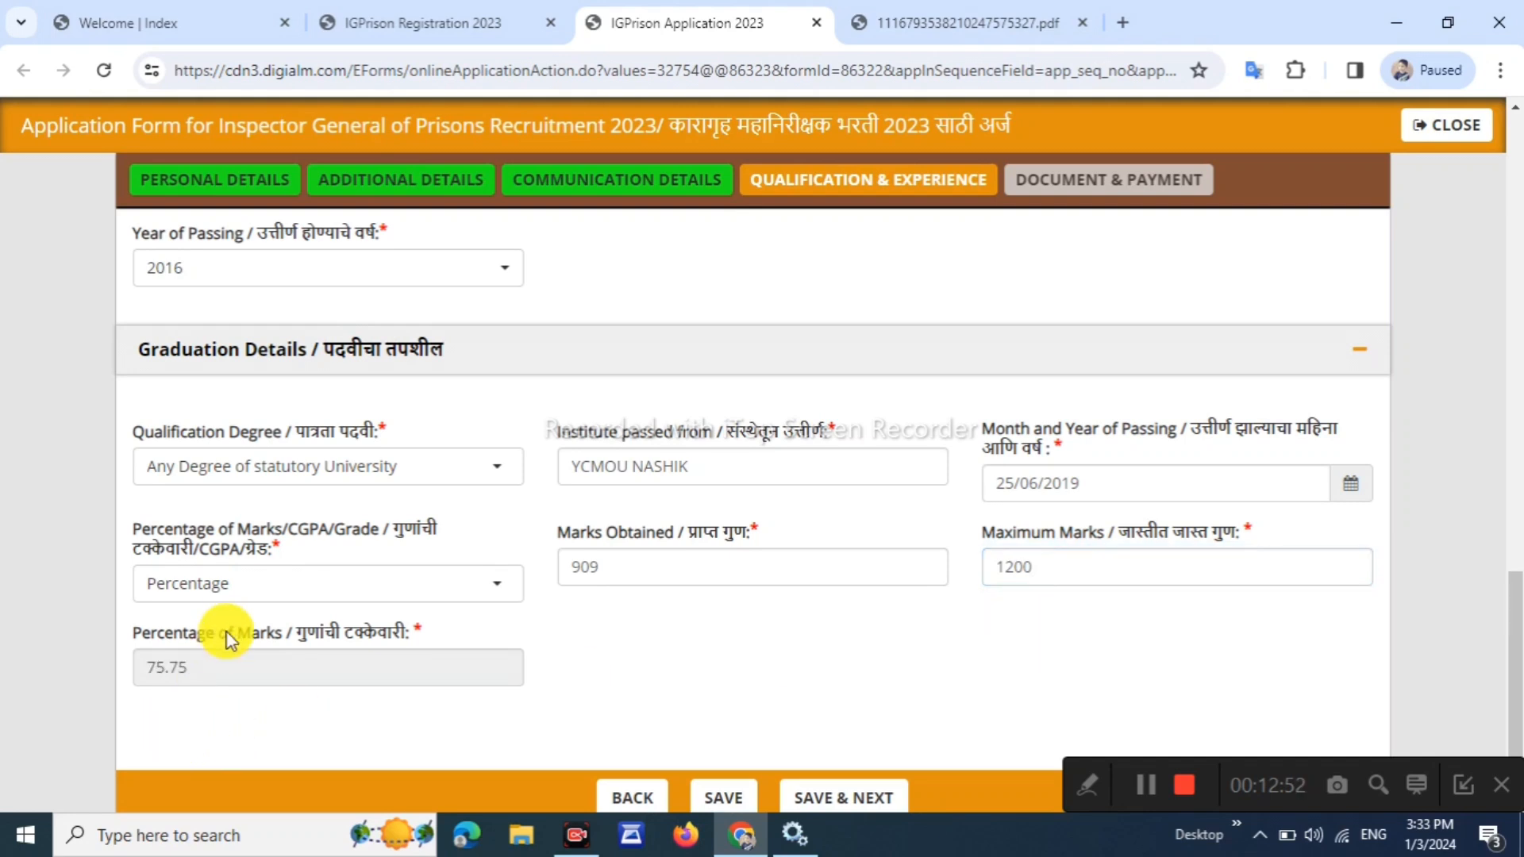
left_click_drag(150, 633, 219, 632)
scroll(667, 640, "down", 1)
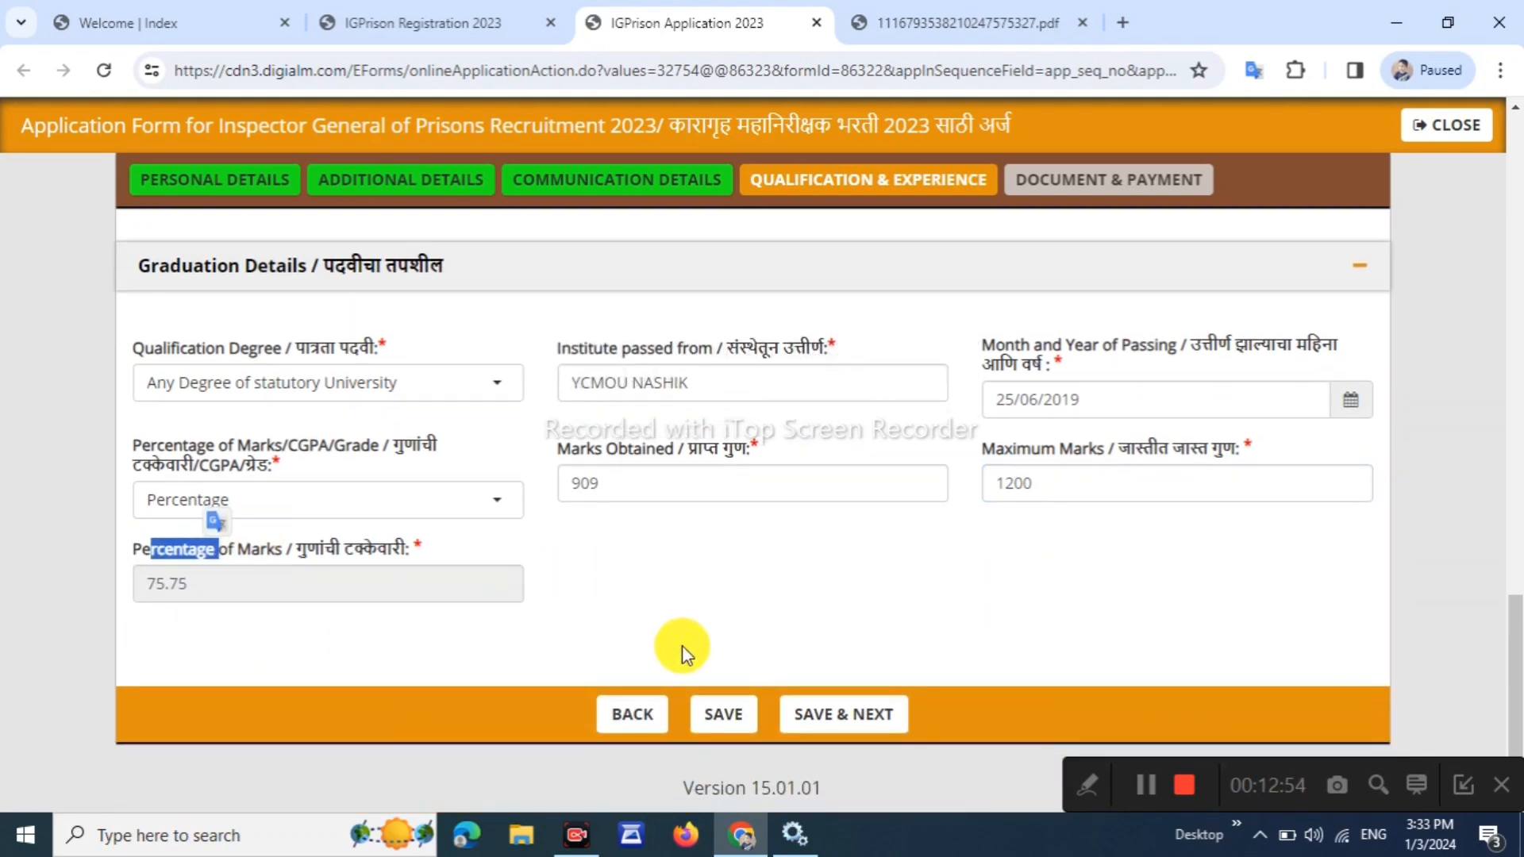
left_click(800, 711)
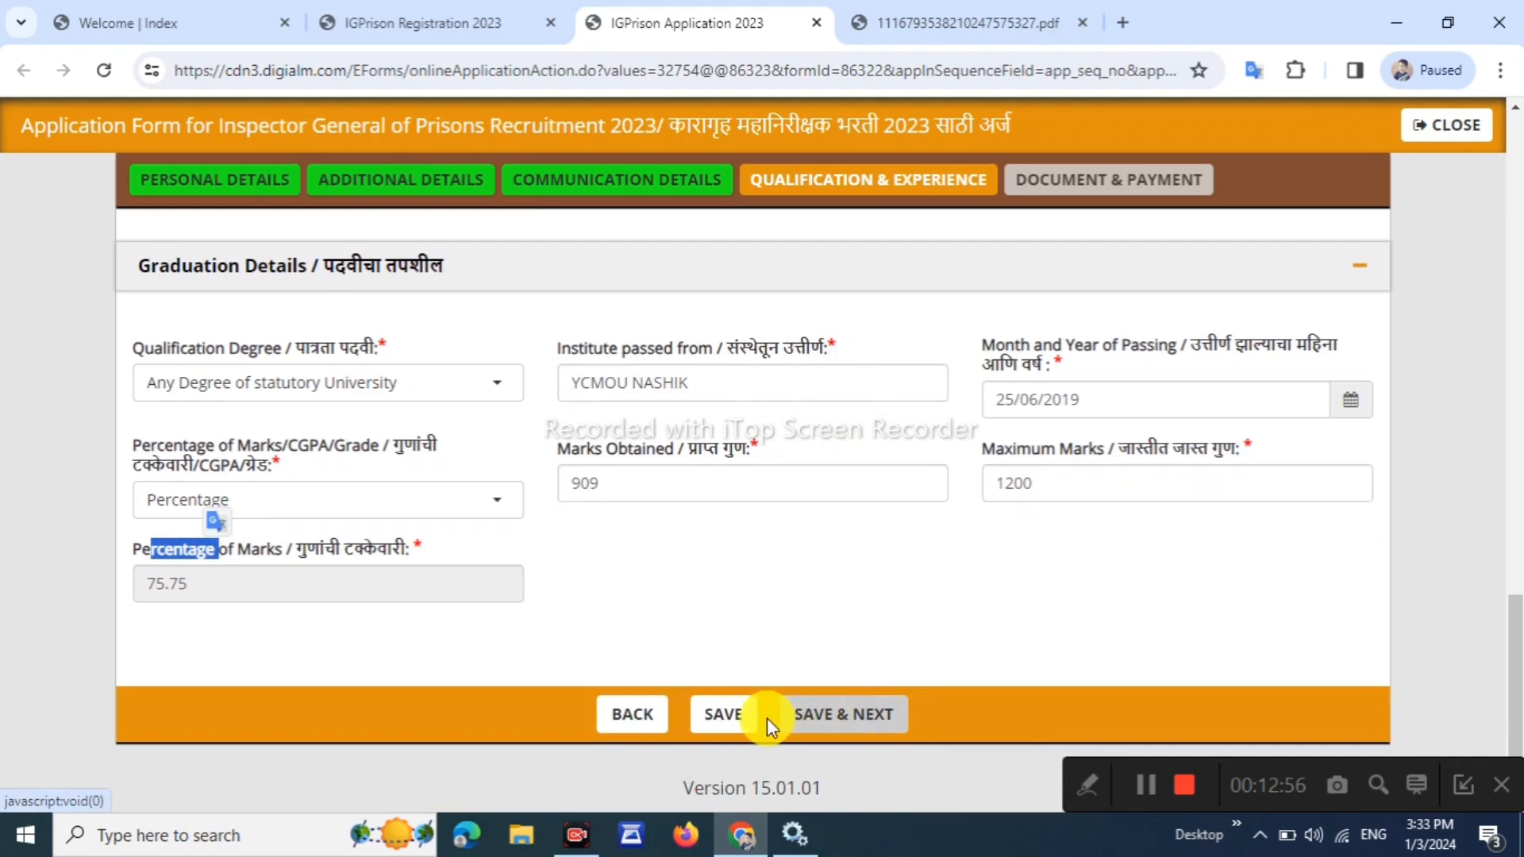
left_click(723, 717)
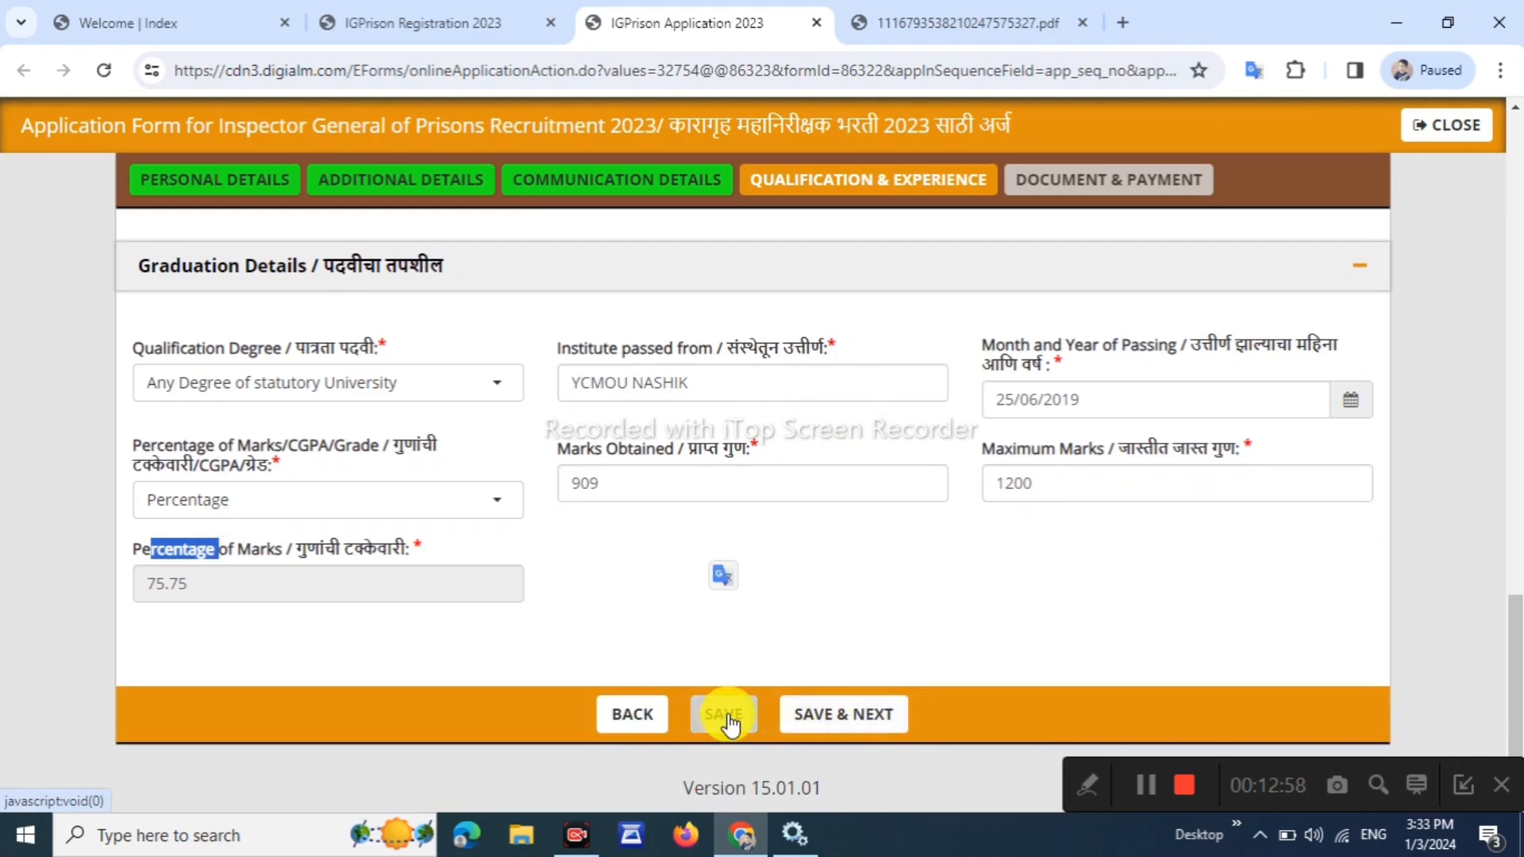
Save Qualification & Experience, acknowledge both Data Saved alerts, and continue to Document & Payment
left_click(834, 620)
left_click(738, 716)
left_click(738, 719)
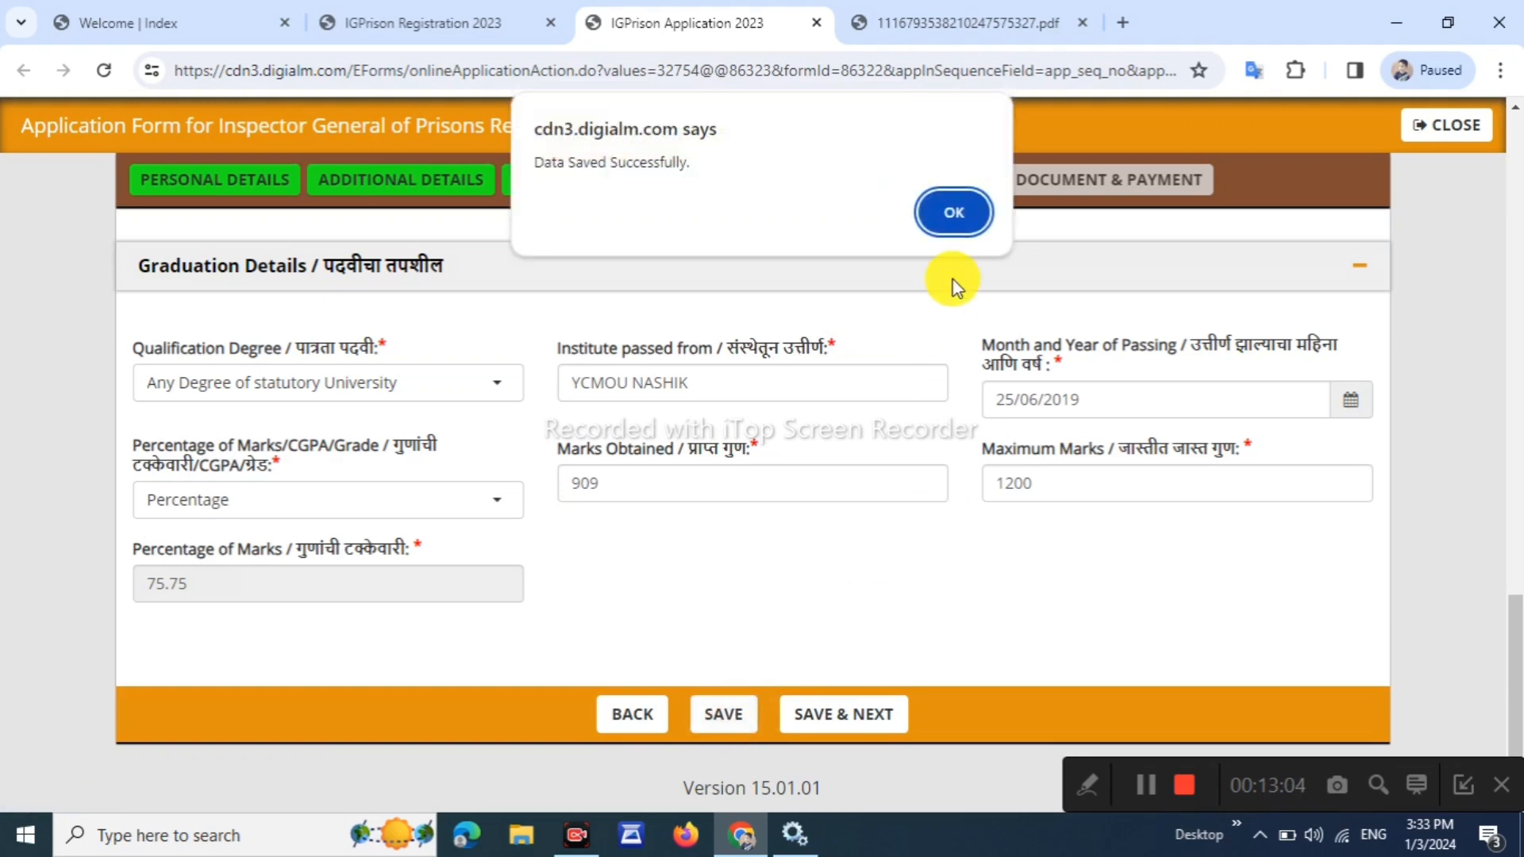
left_click_drag(590, 163, 661, 163)
left_click(961, 223)
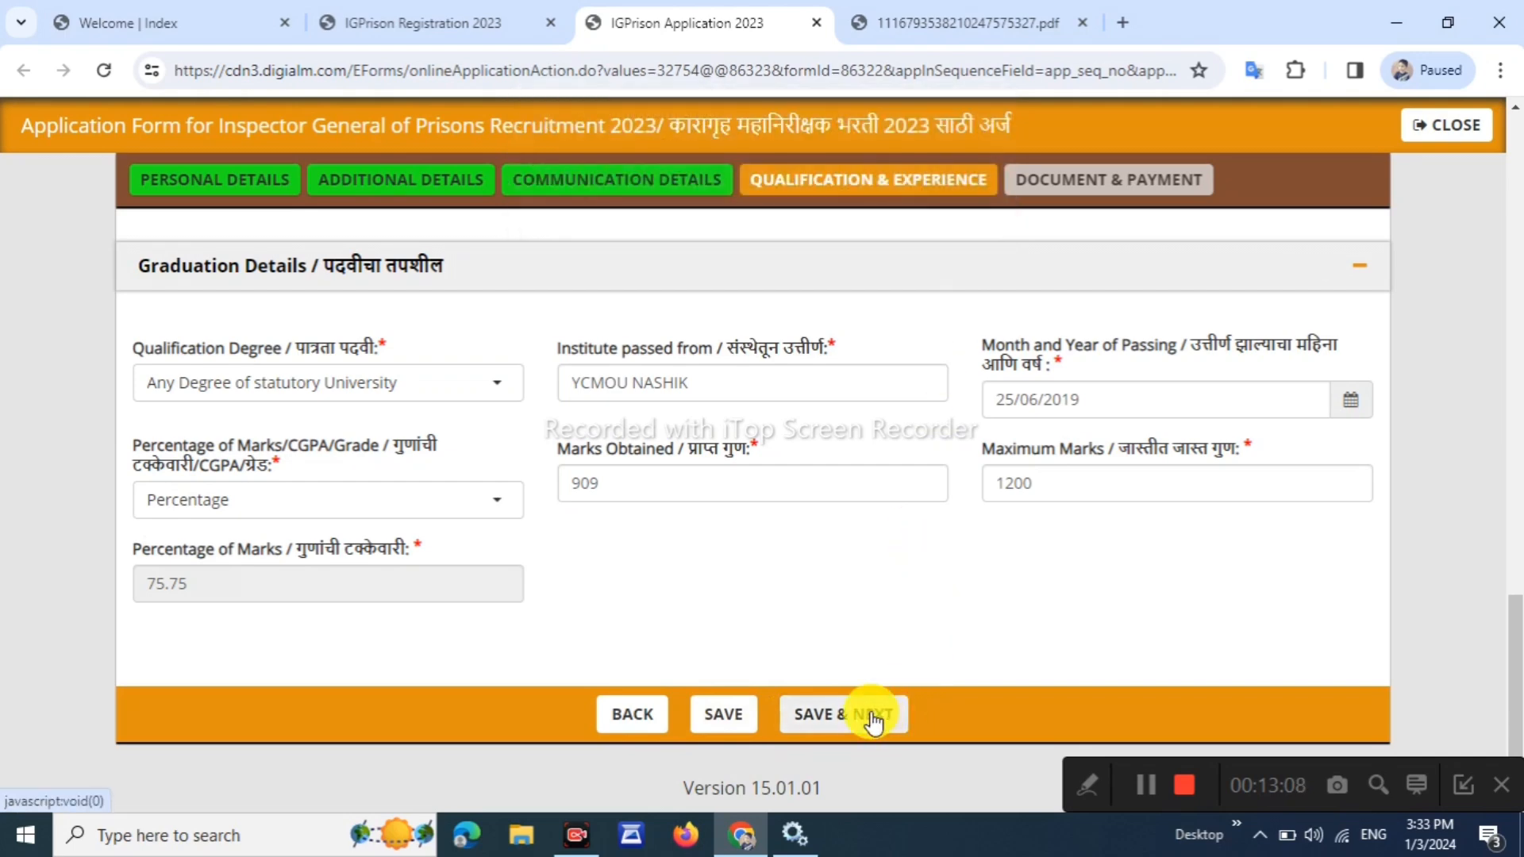
left_click(874, 716)
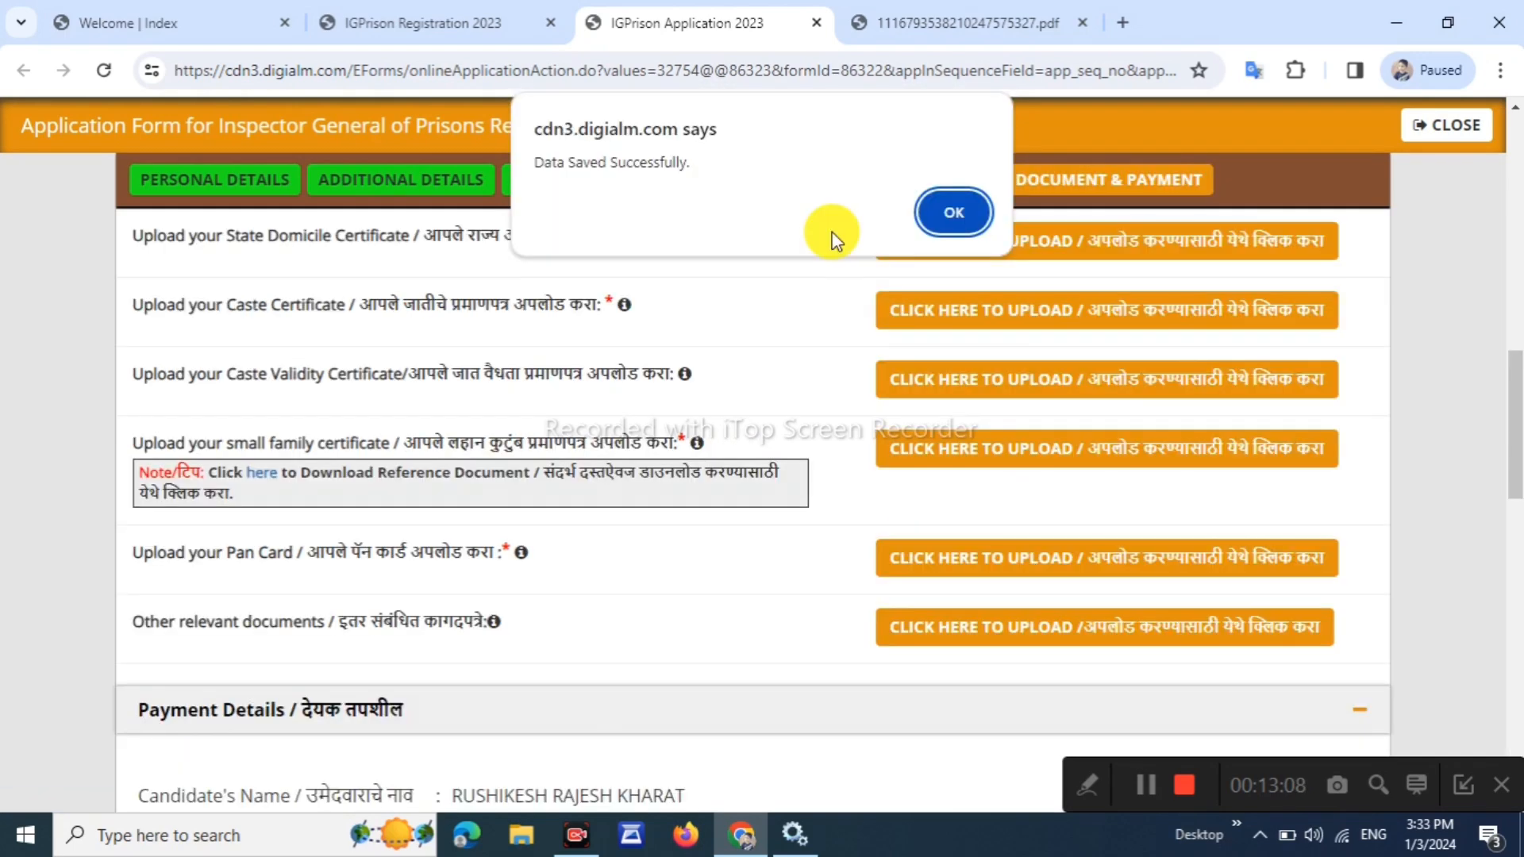
left_click(956, 210)
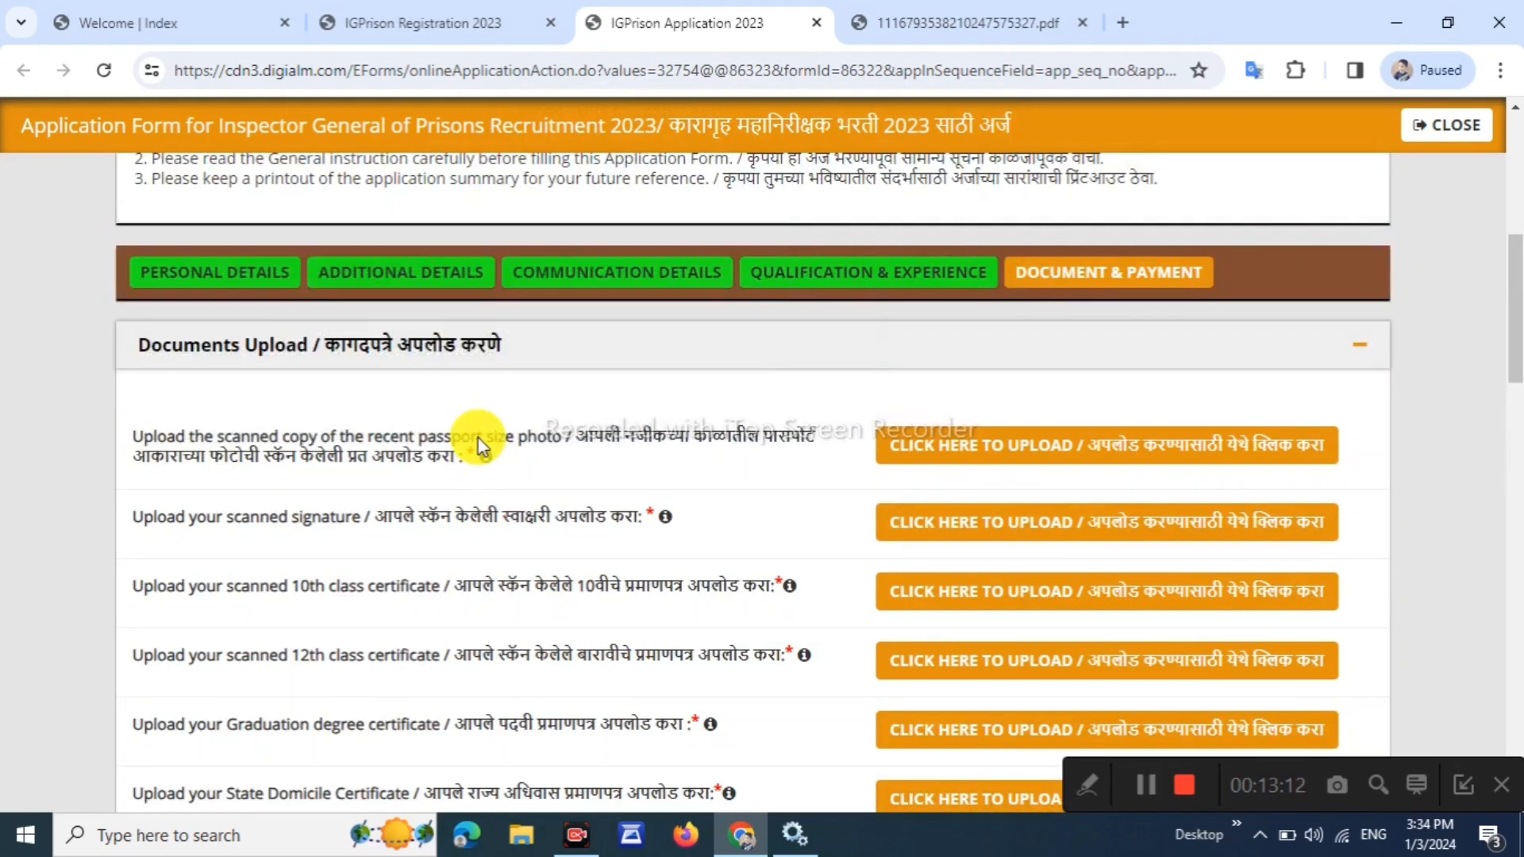
Capture a live webcam photo, Pic.jpg, as the passport-size photograph
mouse_move(488, 461)
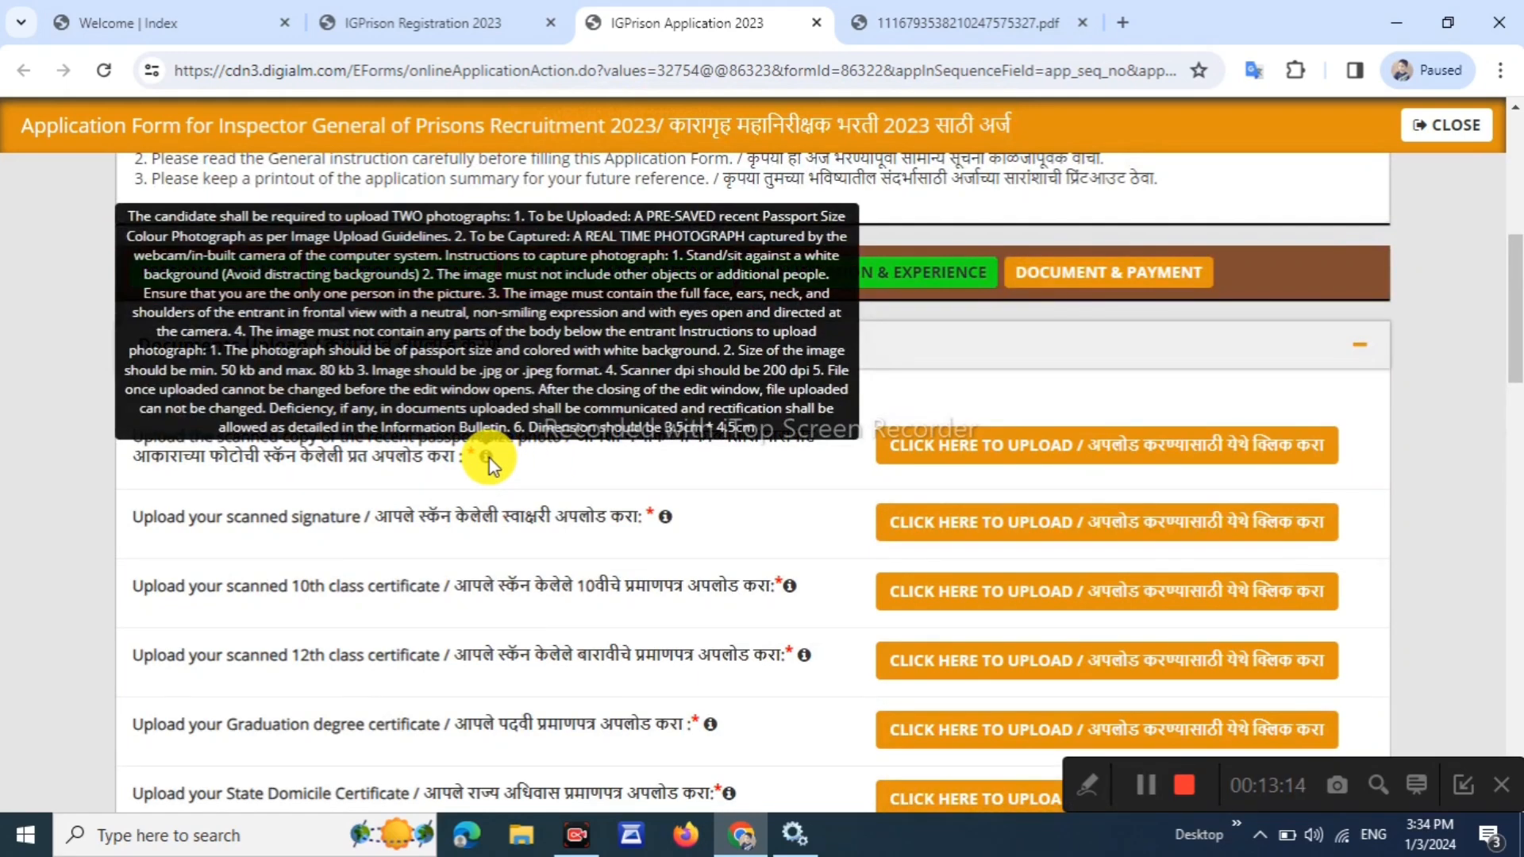
left_click(973, 437)
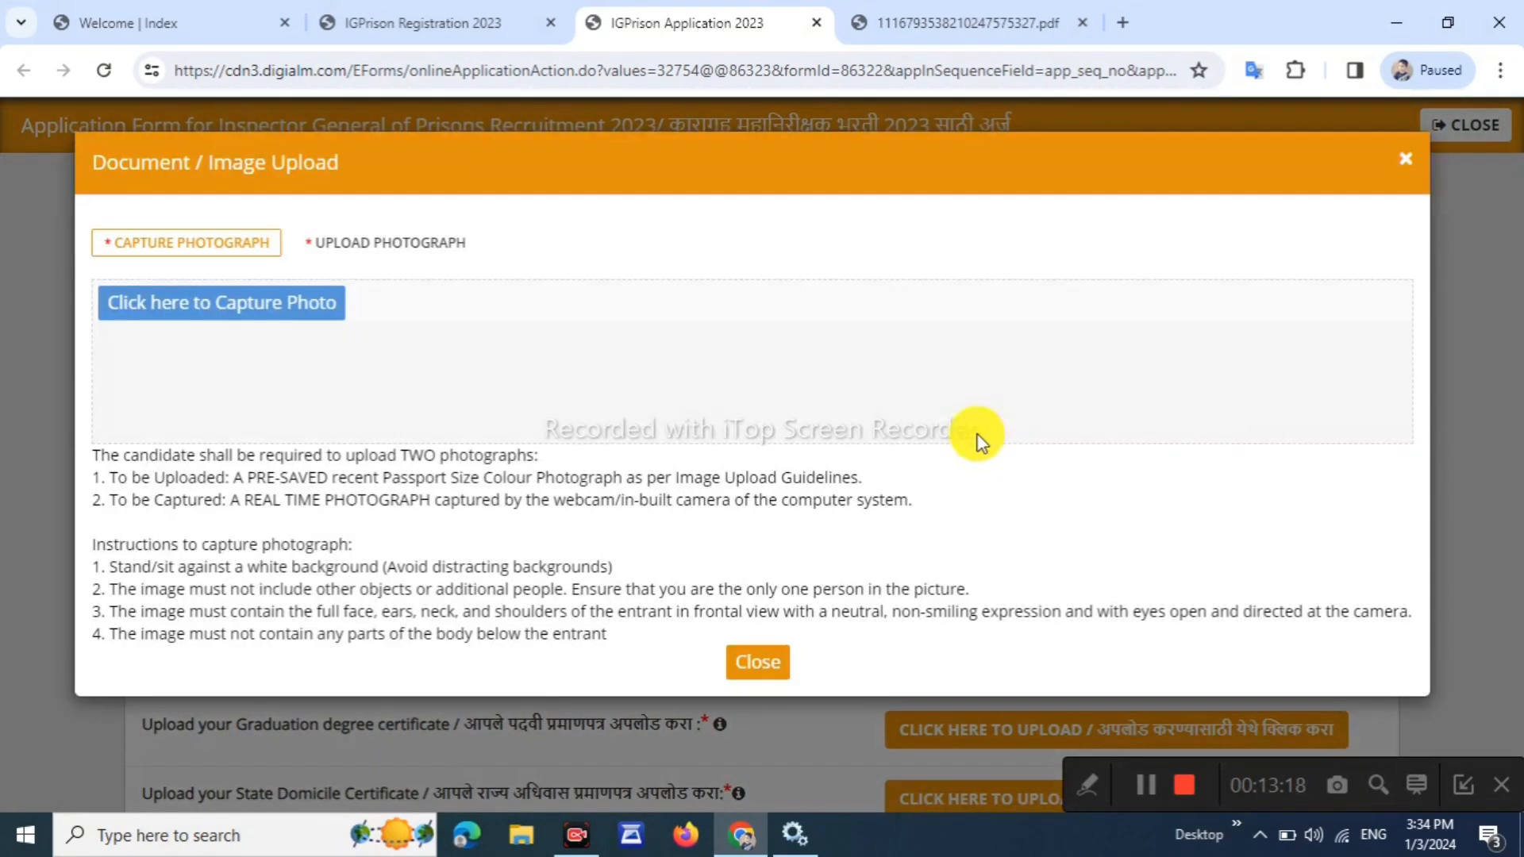
left_click(215, 310)
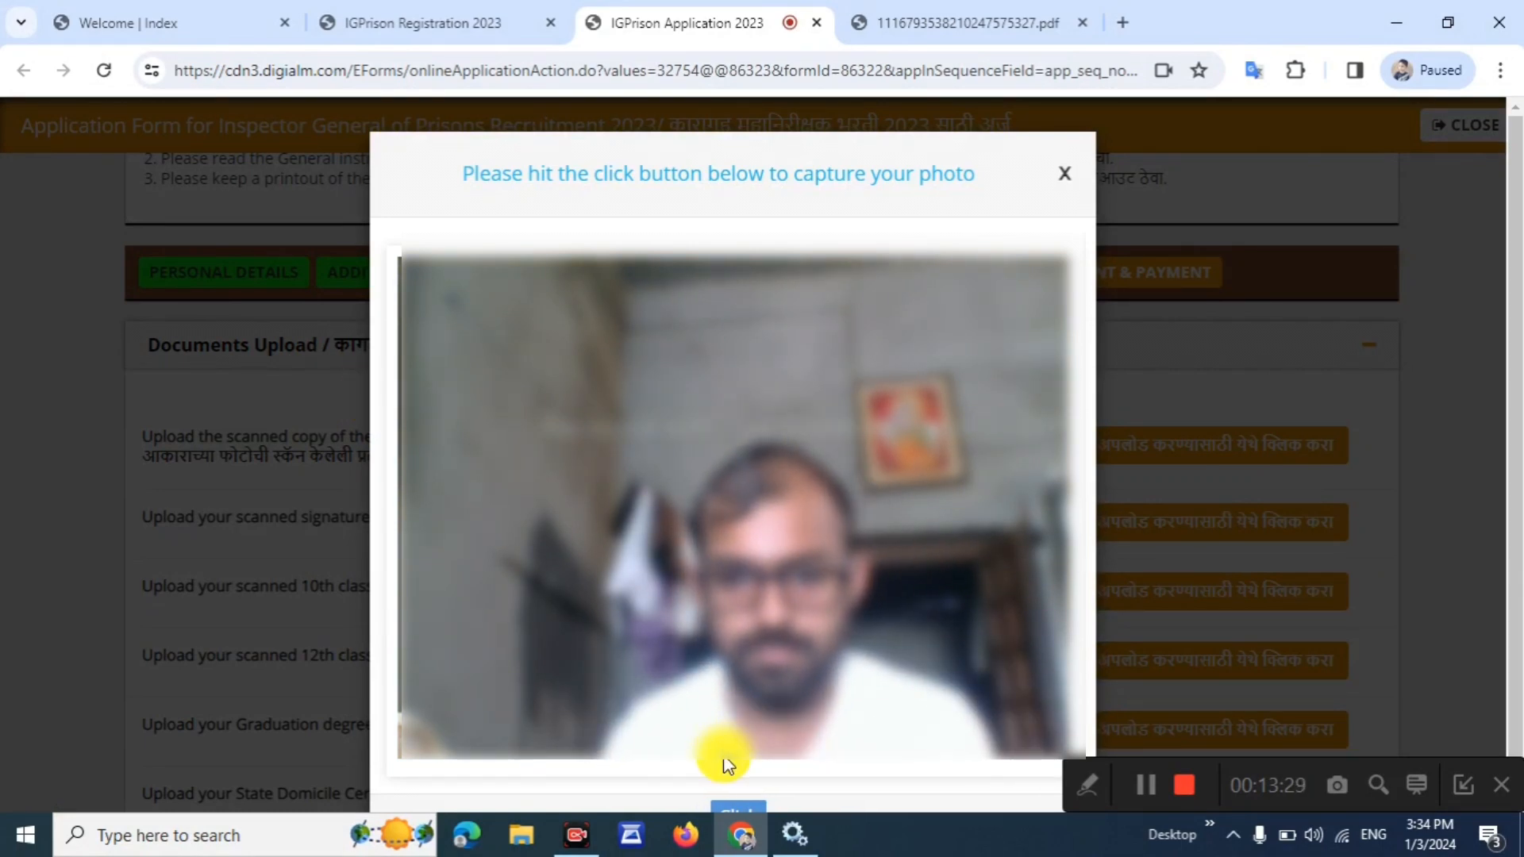
scroll(725, 739, "down", 1)
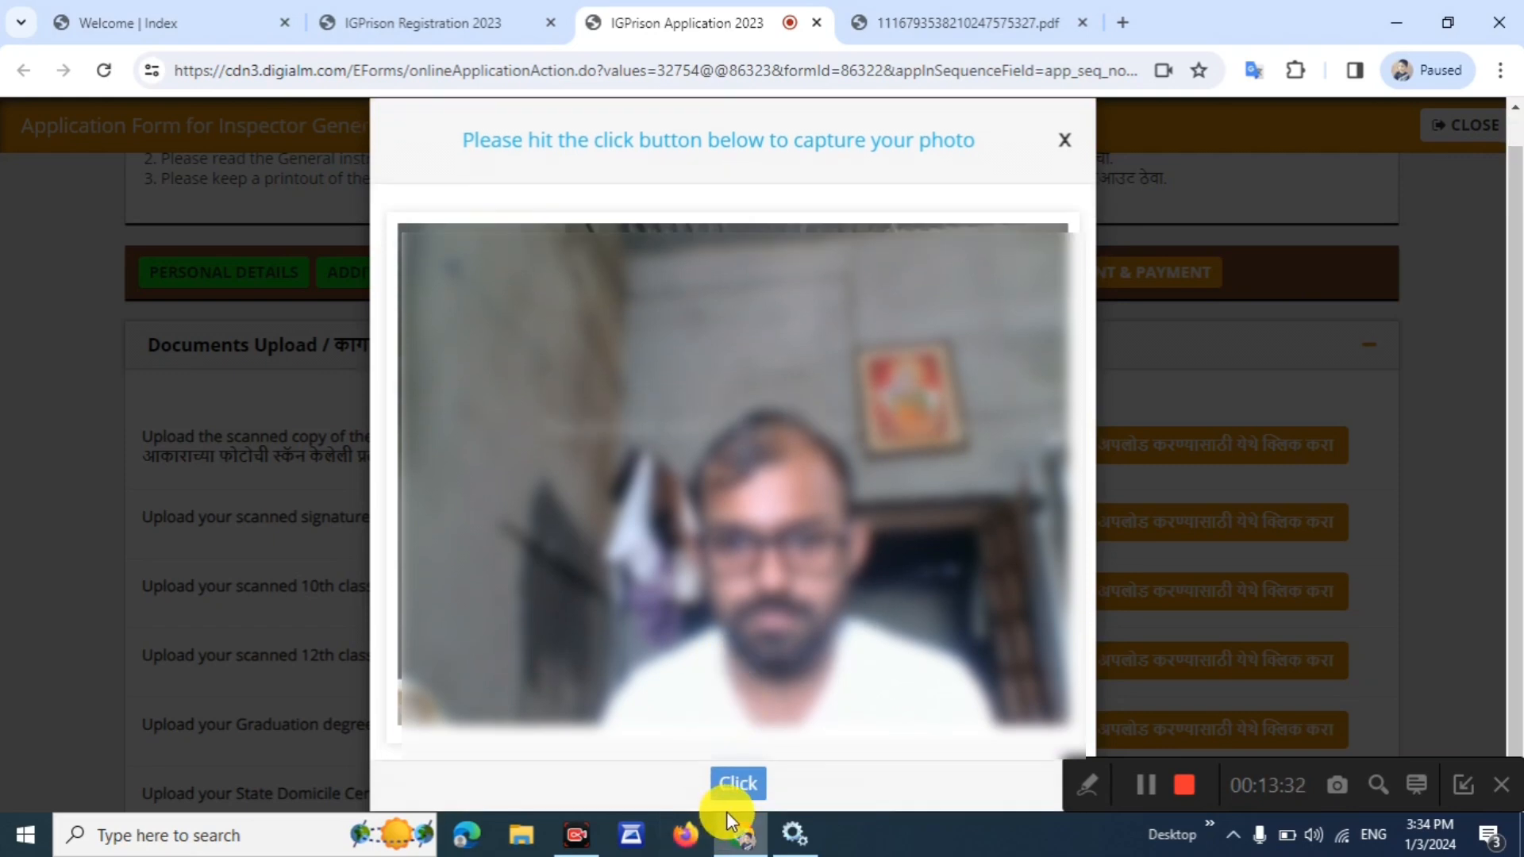
left_click(737, 786)
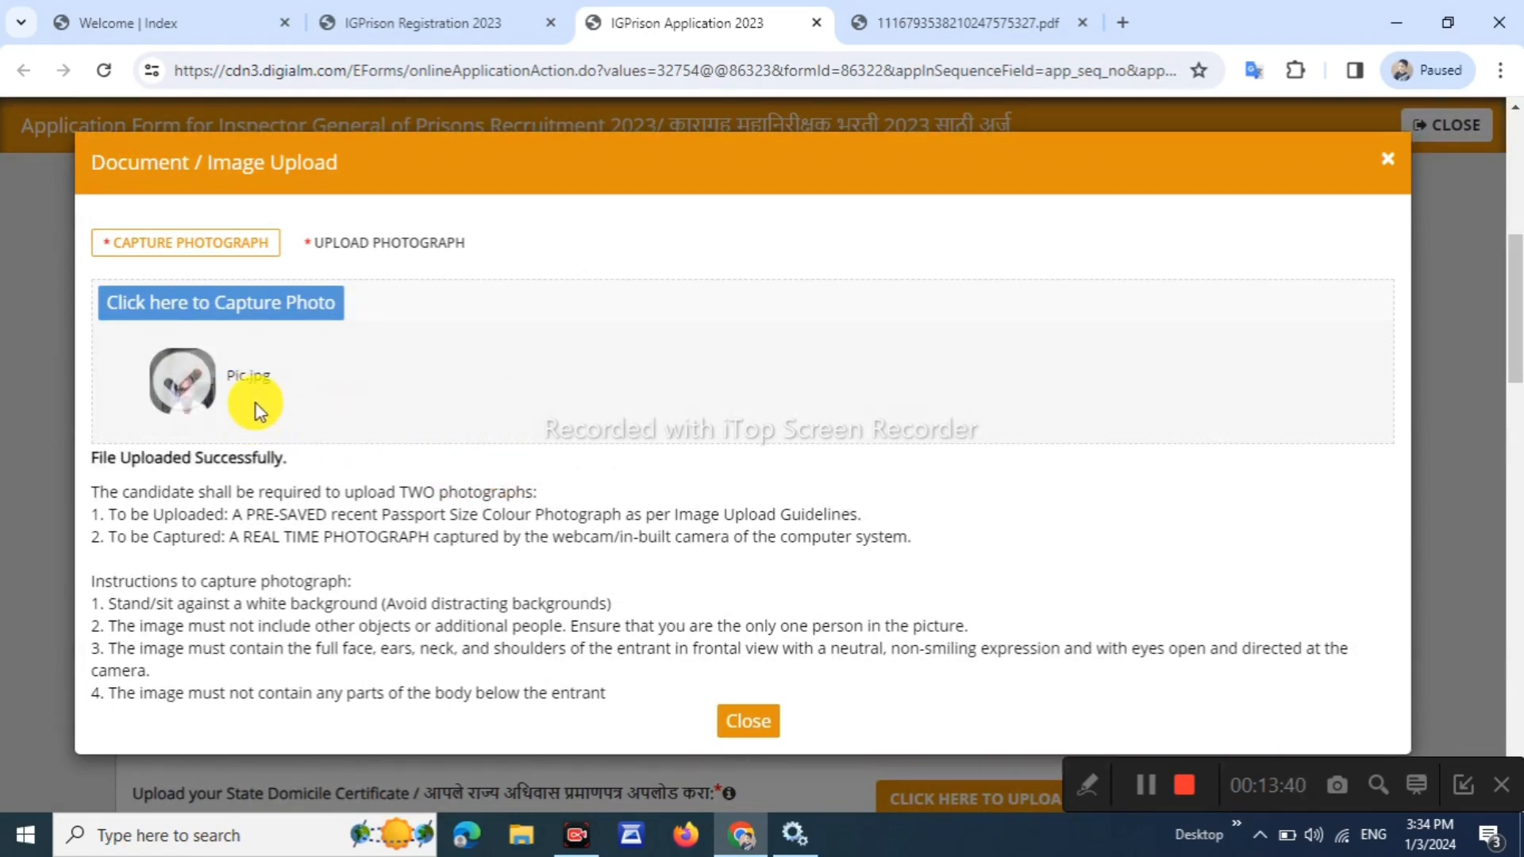
Upload pre-saved photo PSSPK.jpg, then open the signature upload dialog (80–200 KB, JPEG/JPG)
left_click(375, 253)
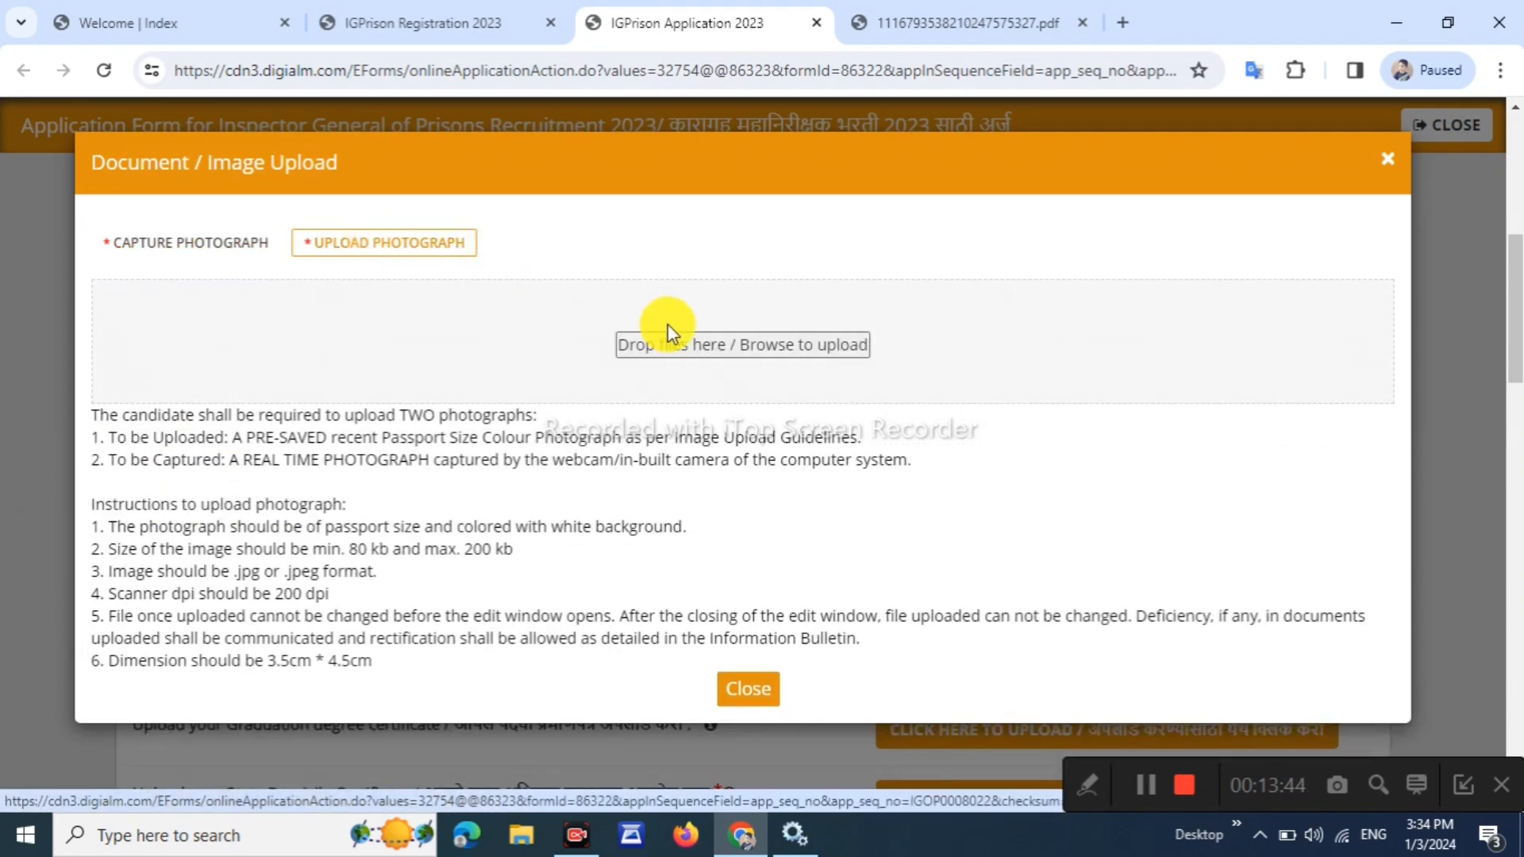
left_click_drag(343, 549, 471, 550)
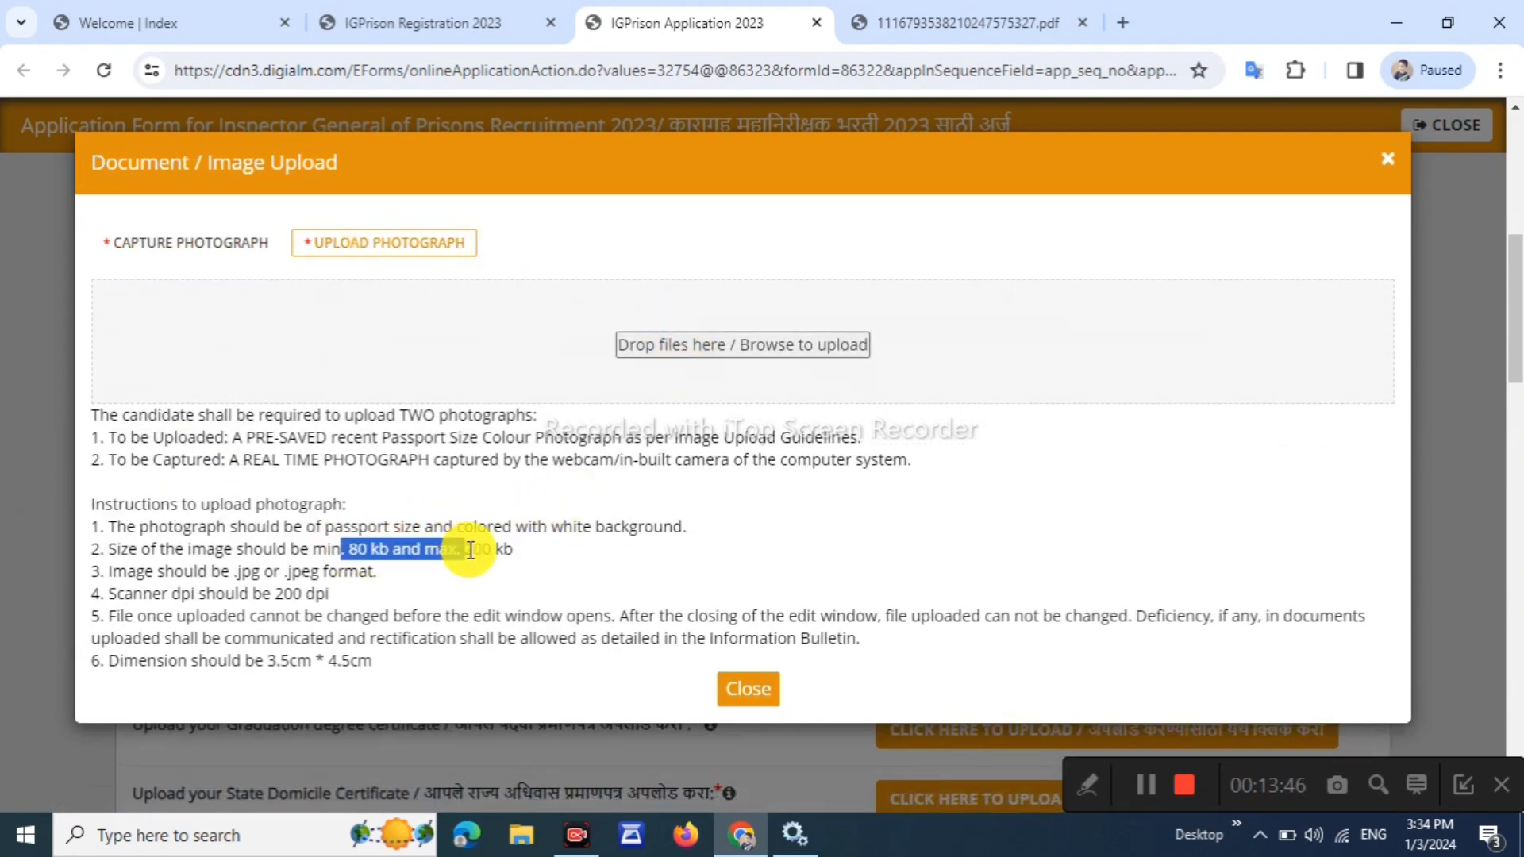
left_click(355, 646)
left_click_drag(283, 594, 358, 599)
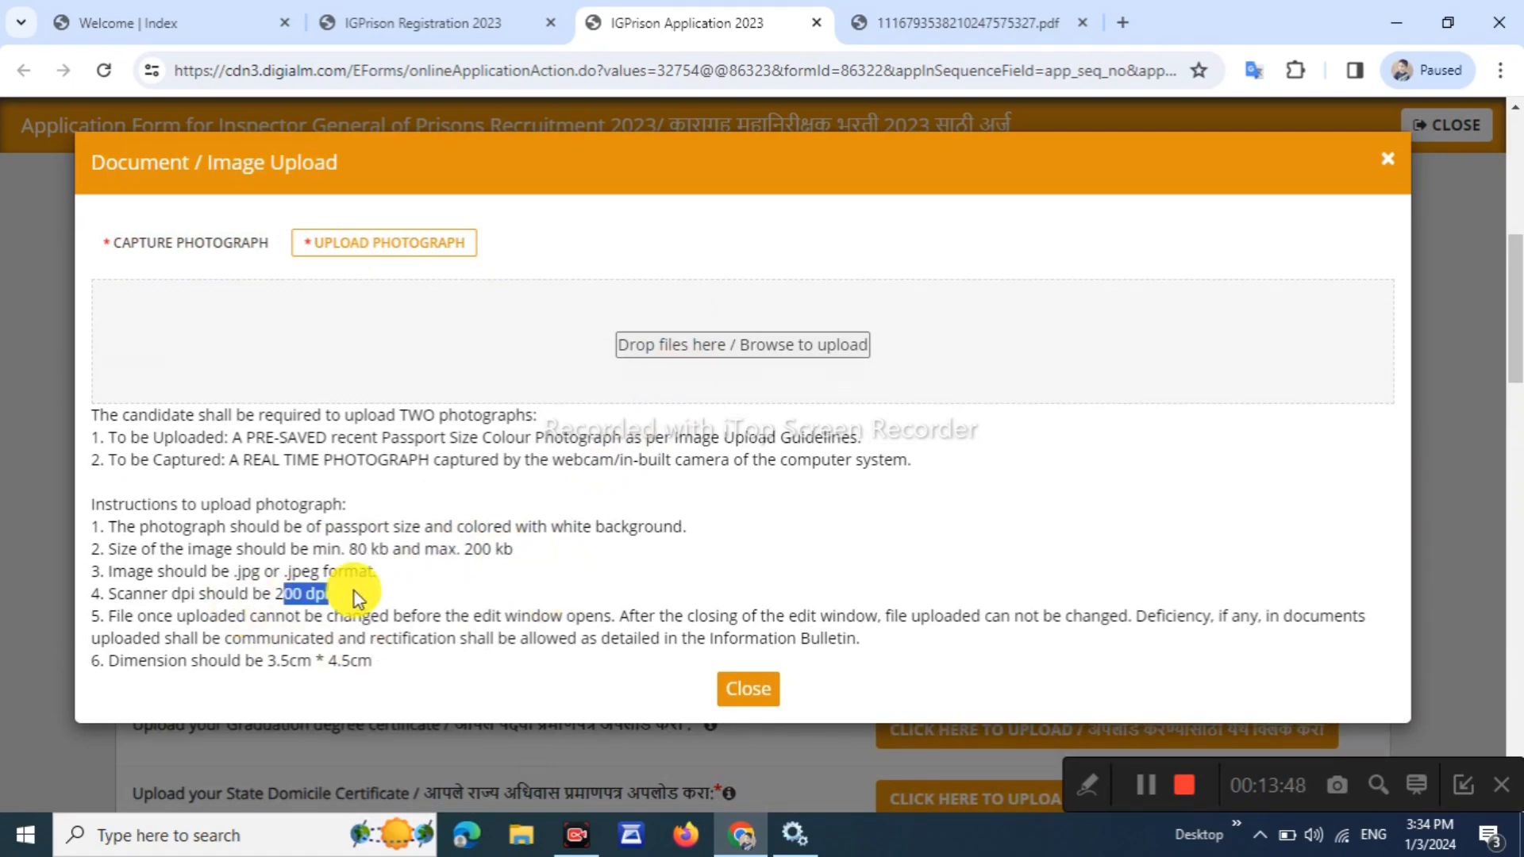
left_click_drag(563, 527, 689, 540)
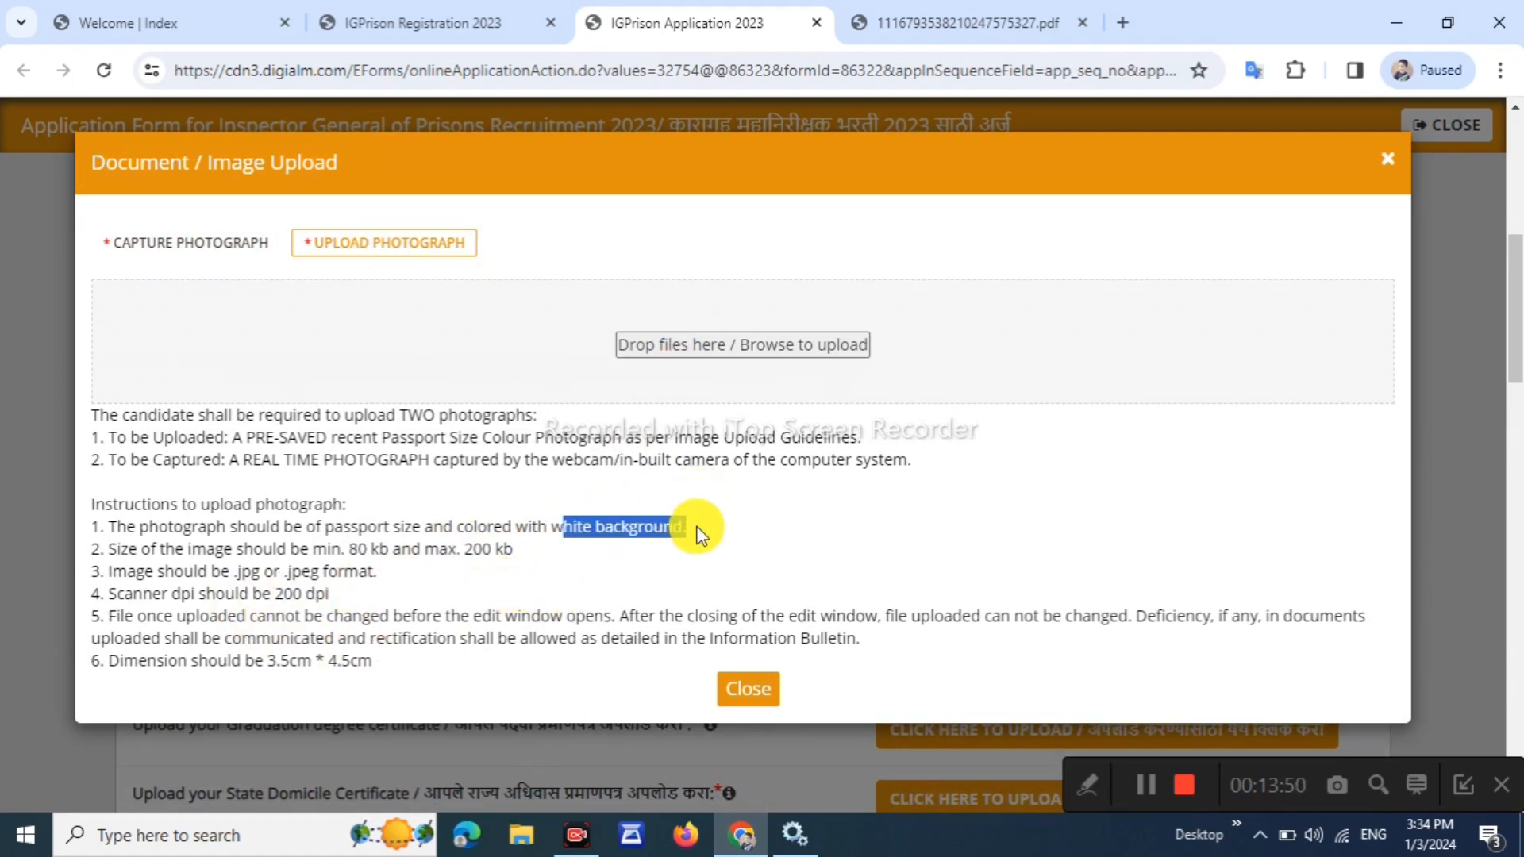
left_click(778, 355)
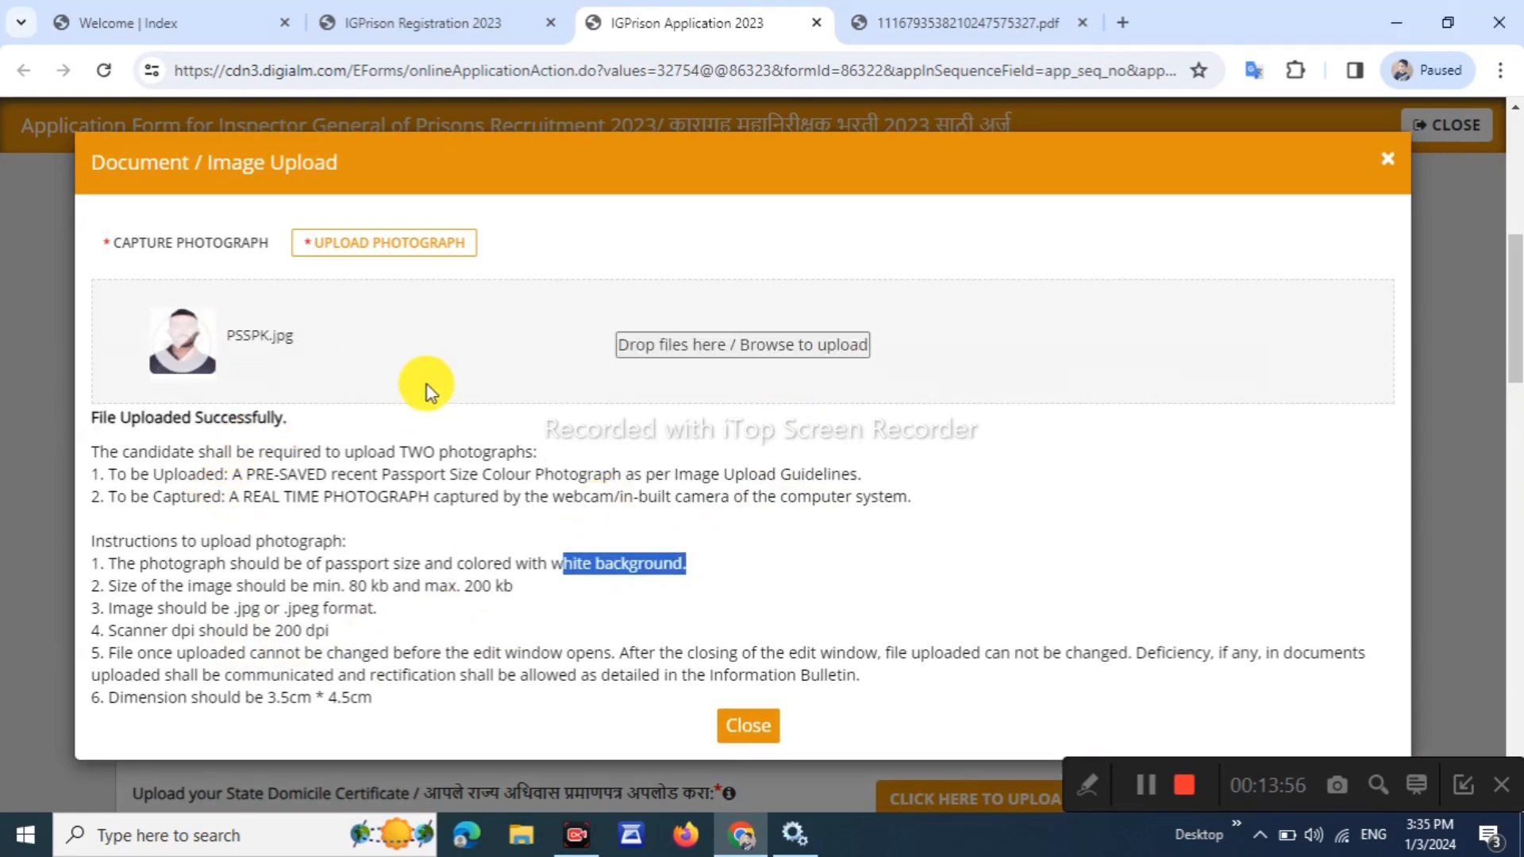
left_click(748, 743)
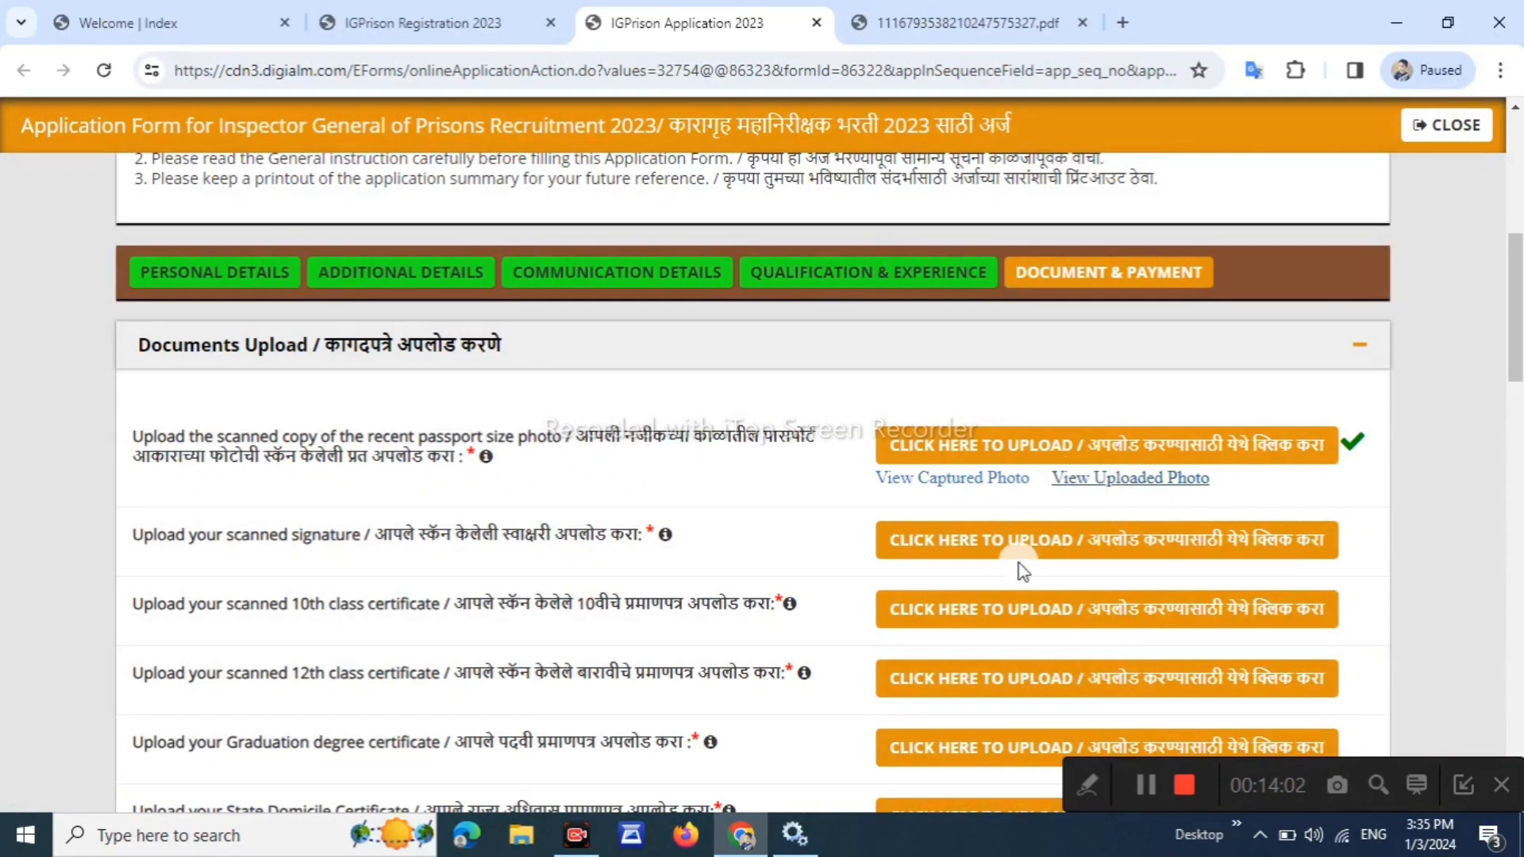
left_click(1120, 540)
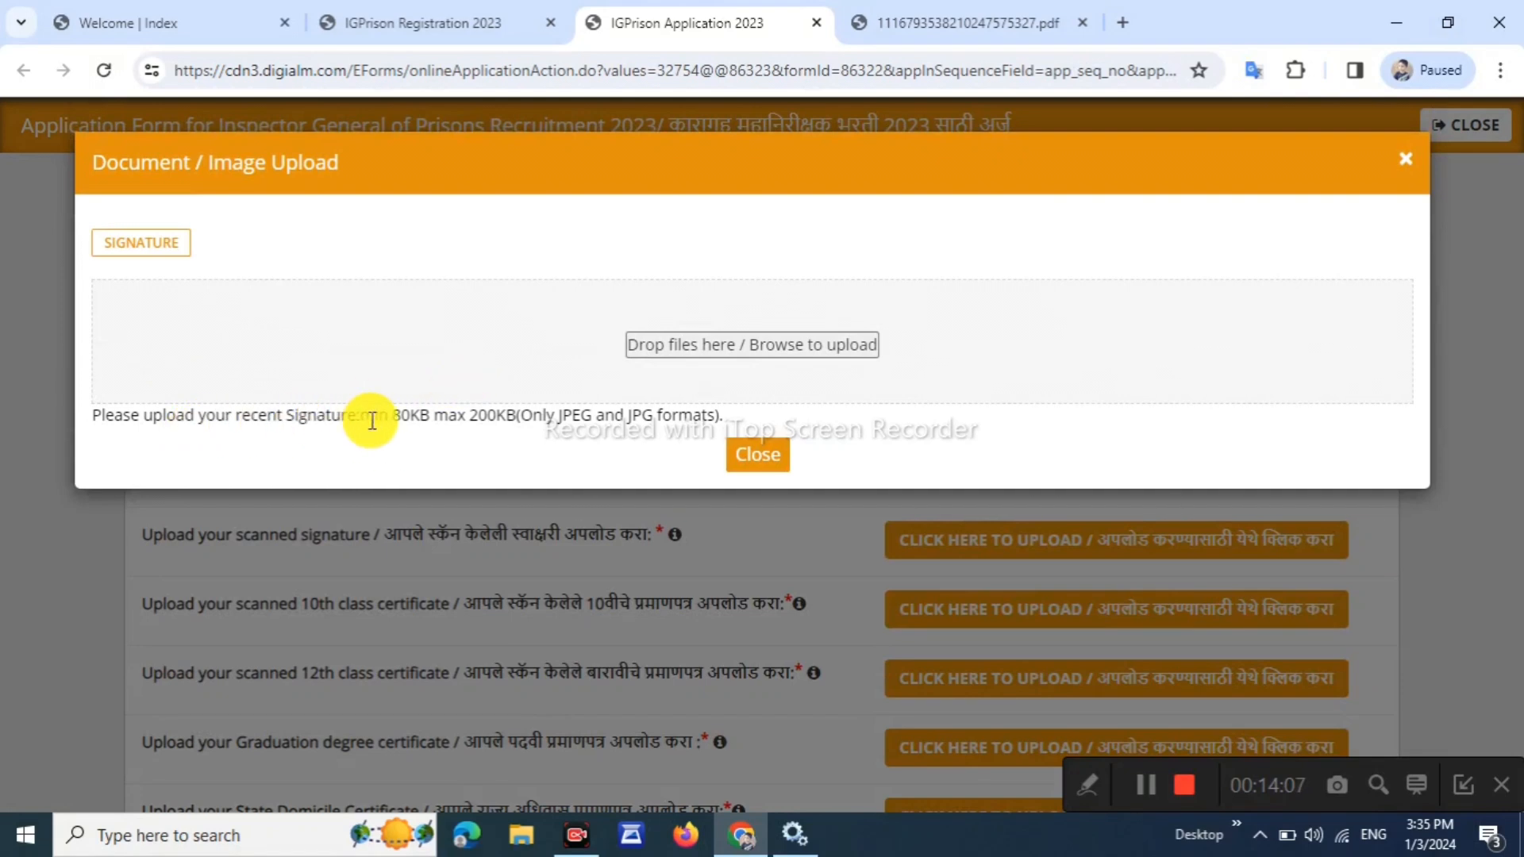
mouse_move(401, 416)
left_mouse_down()
mouse_move(596, 424)
mouse_move(533, 470)
left_mouse_up()
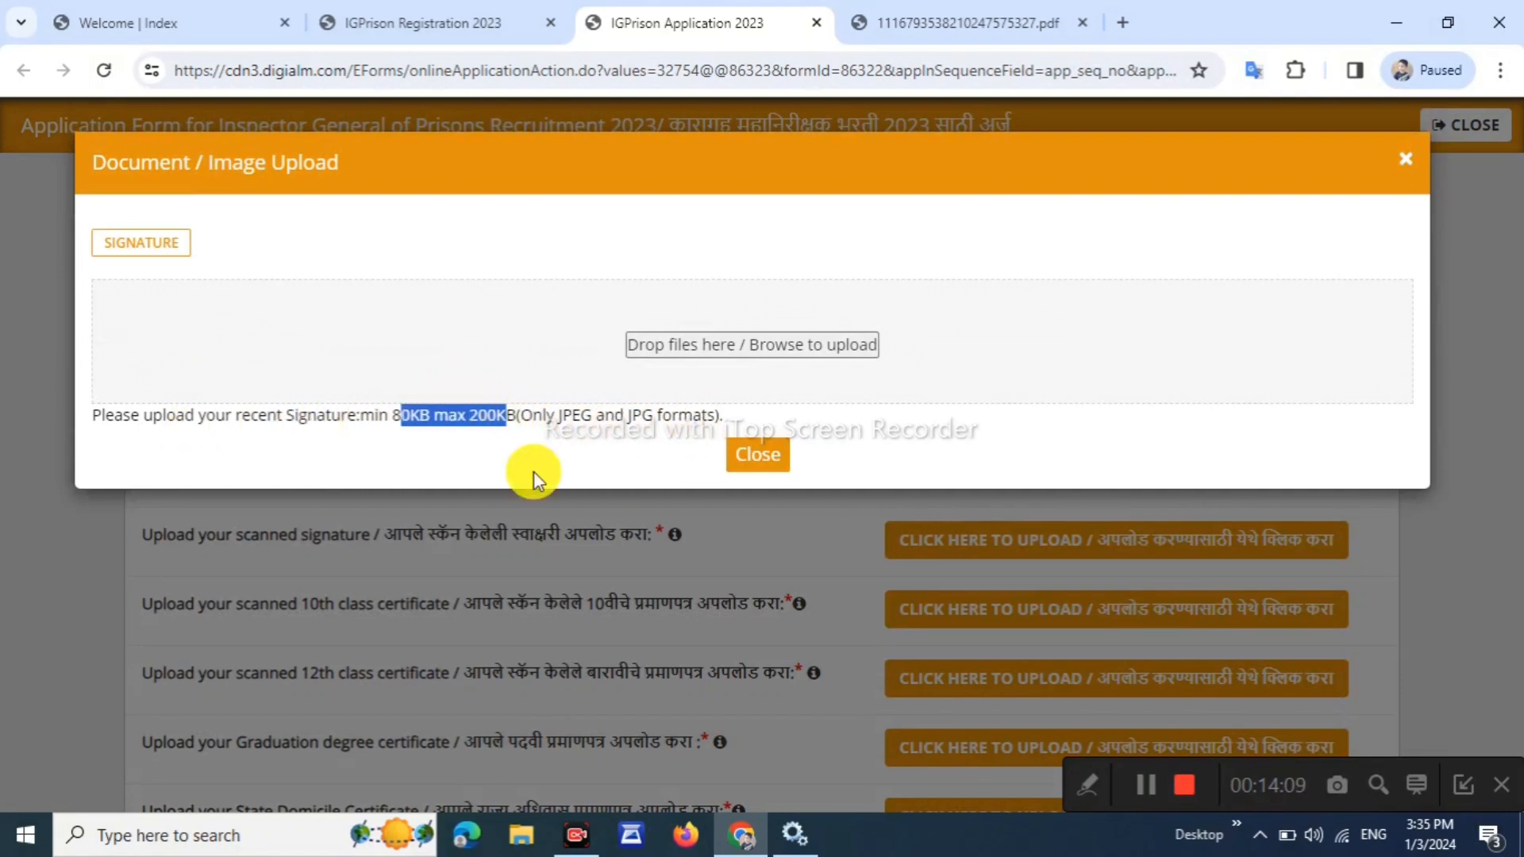
Upload TFGRTG.jpg as the scanned signature and close the upload dialog
left_click(712, 353)
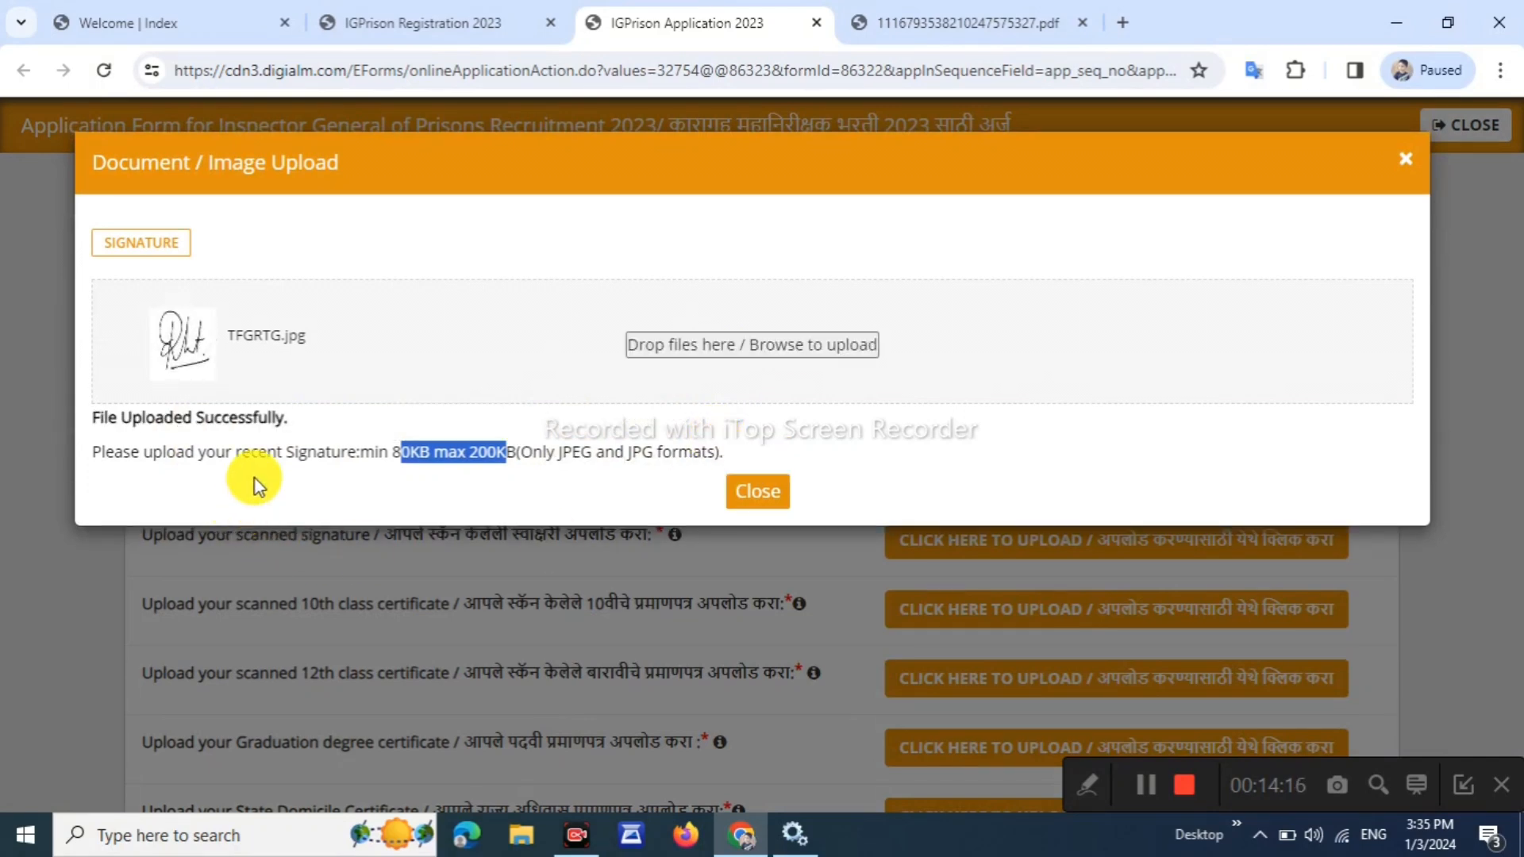
left_click_drag(131, 446, 266, 451)
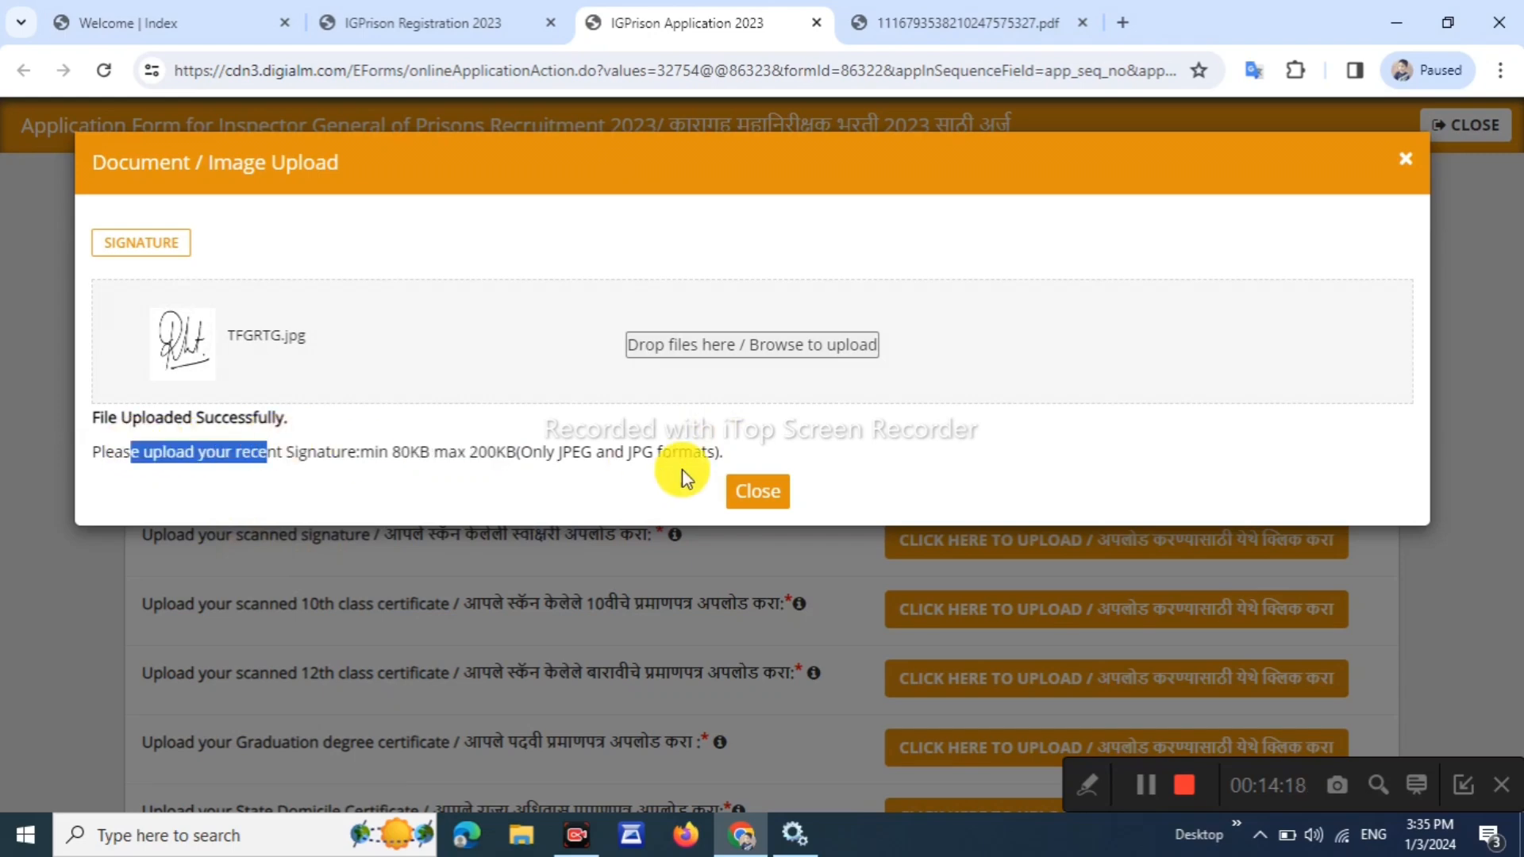
left_click(786, 491)
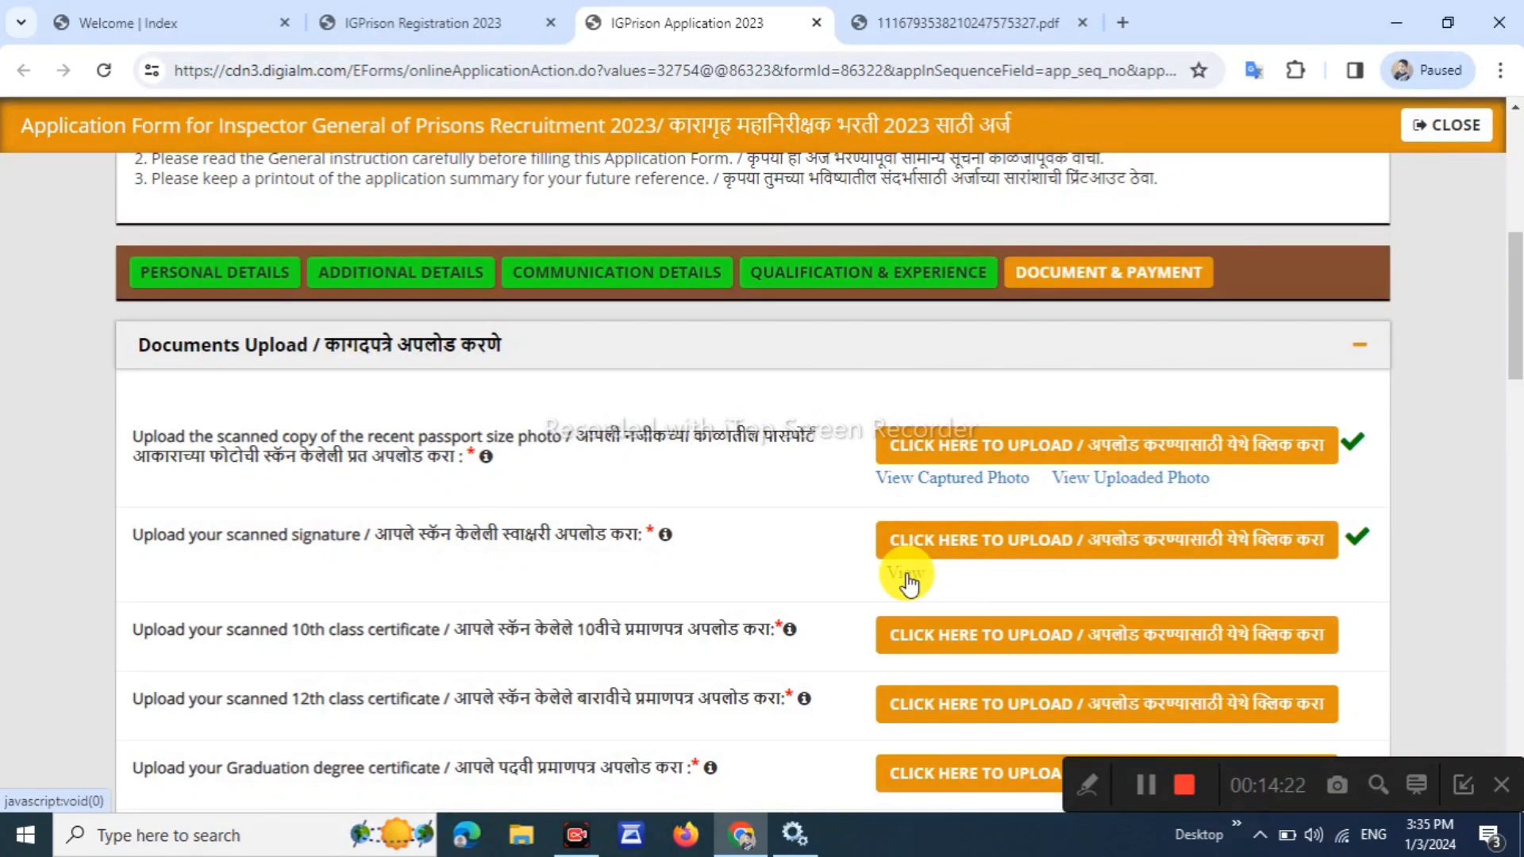
left_click_drag(618, 628, 529, 629)
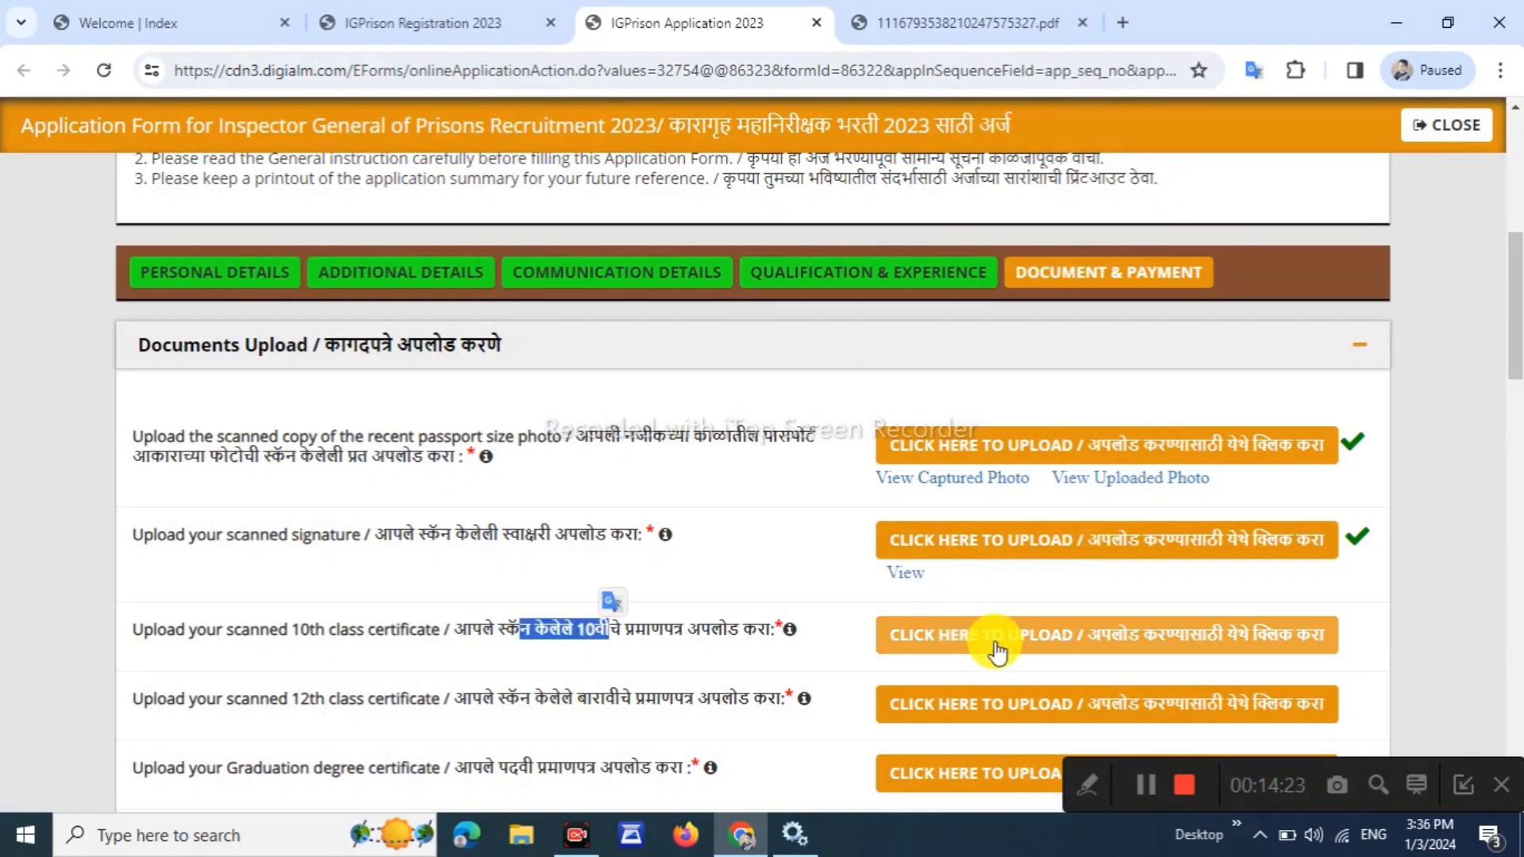
left_click(993, 635)
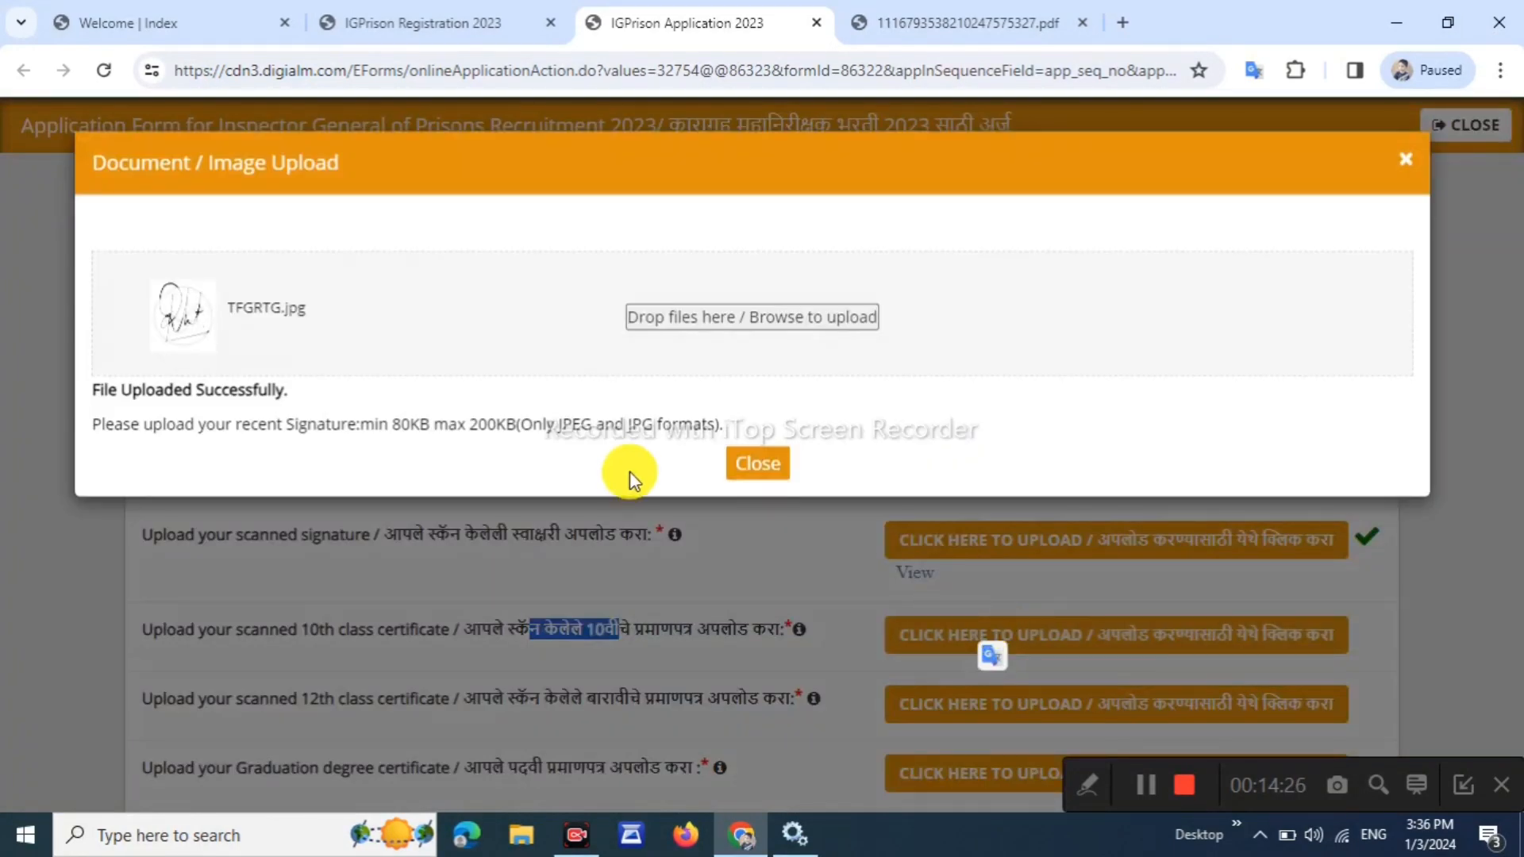
left_click(750, 349)
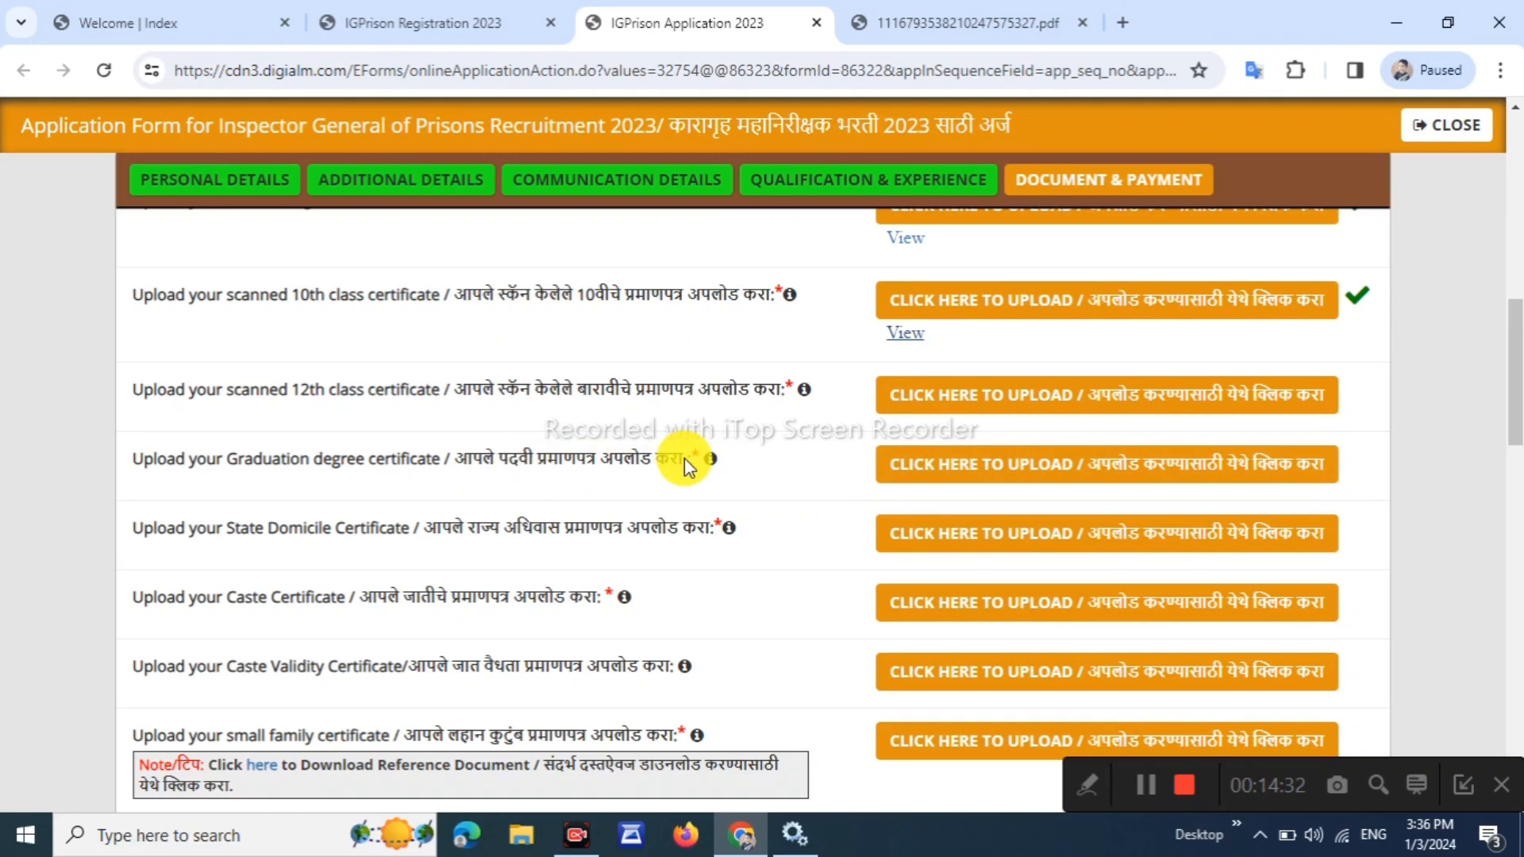
left_click_drag(481, 389, 711, 389)
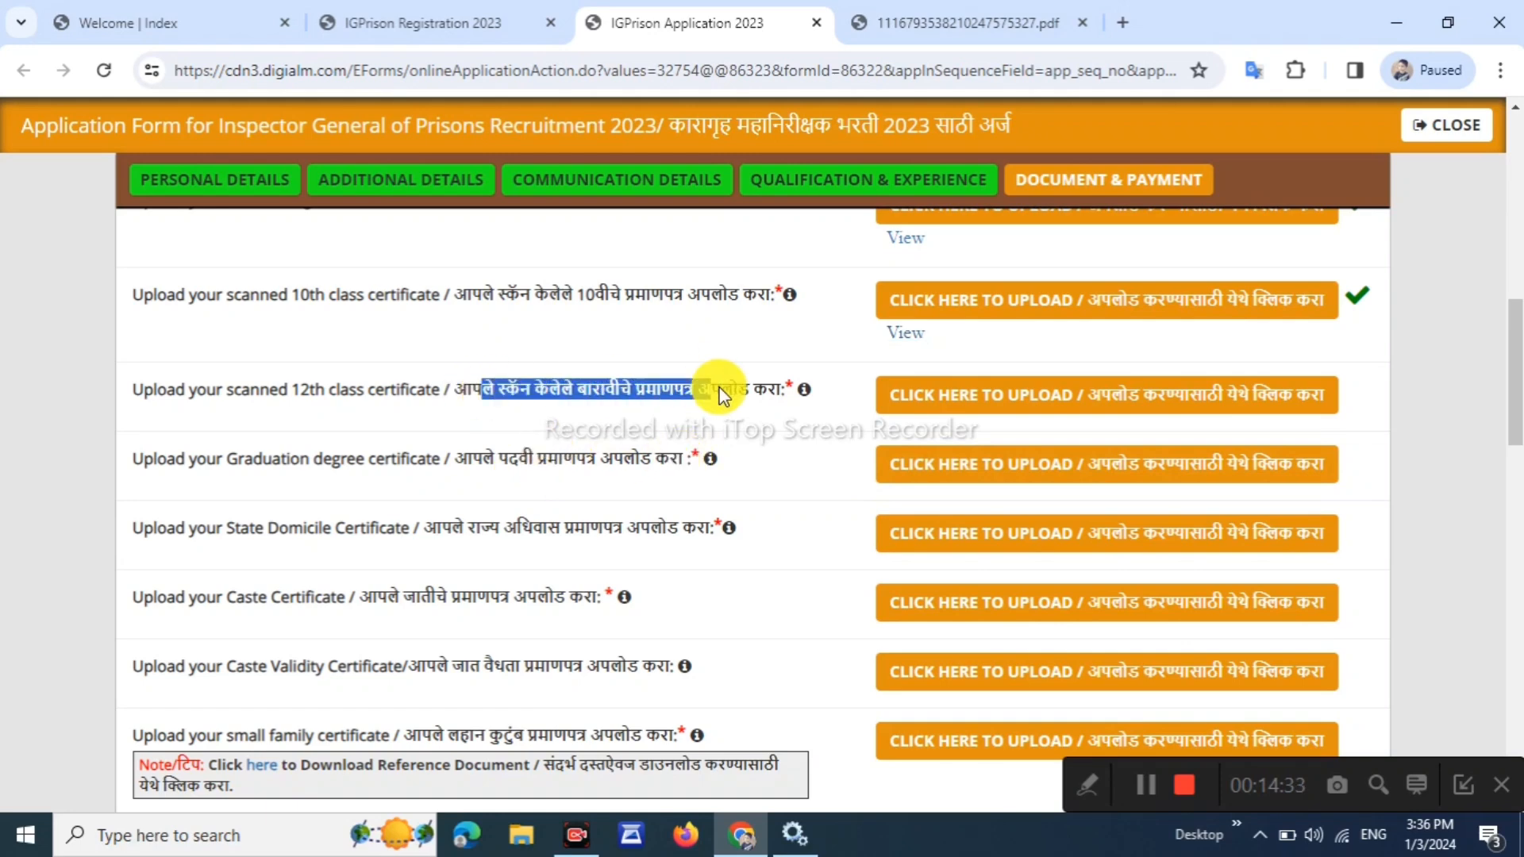
left_click(996, 403)
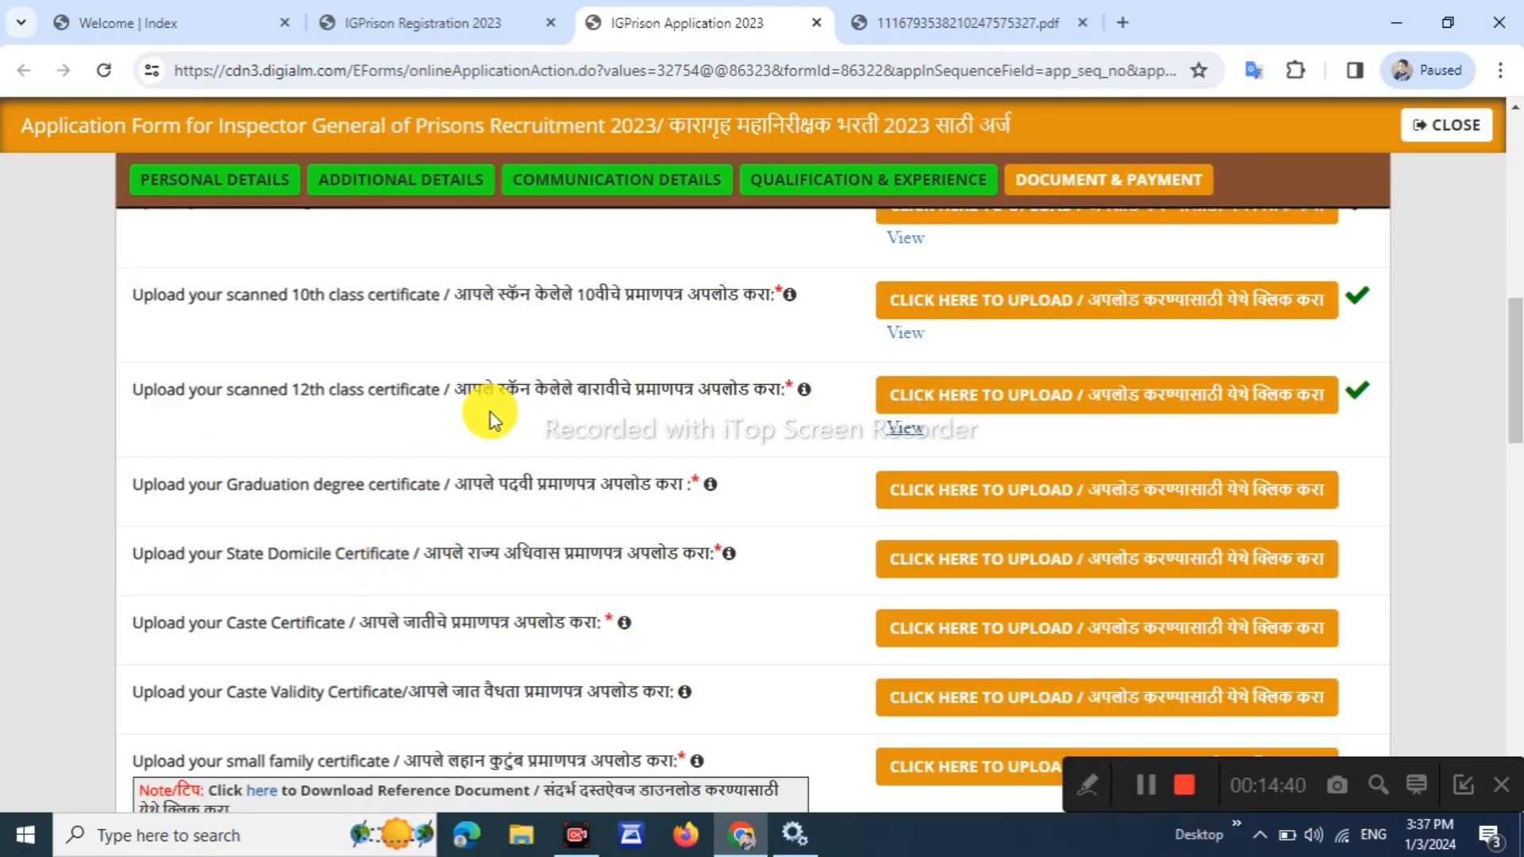
left_click_drag(480, 464, 753, 472)
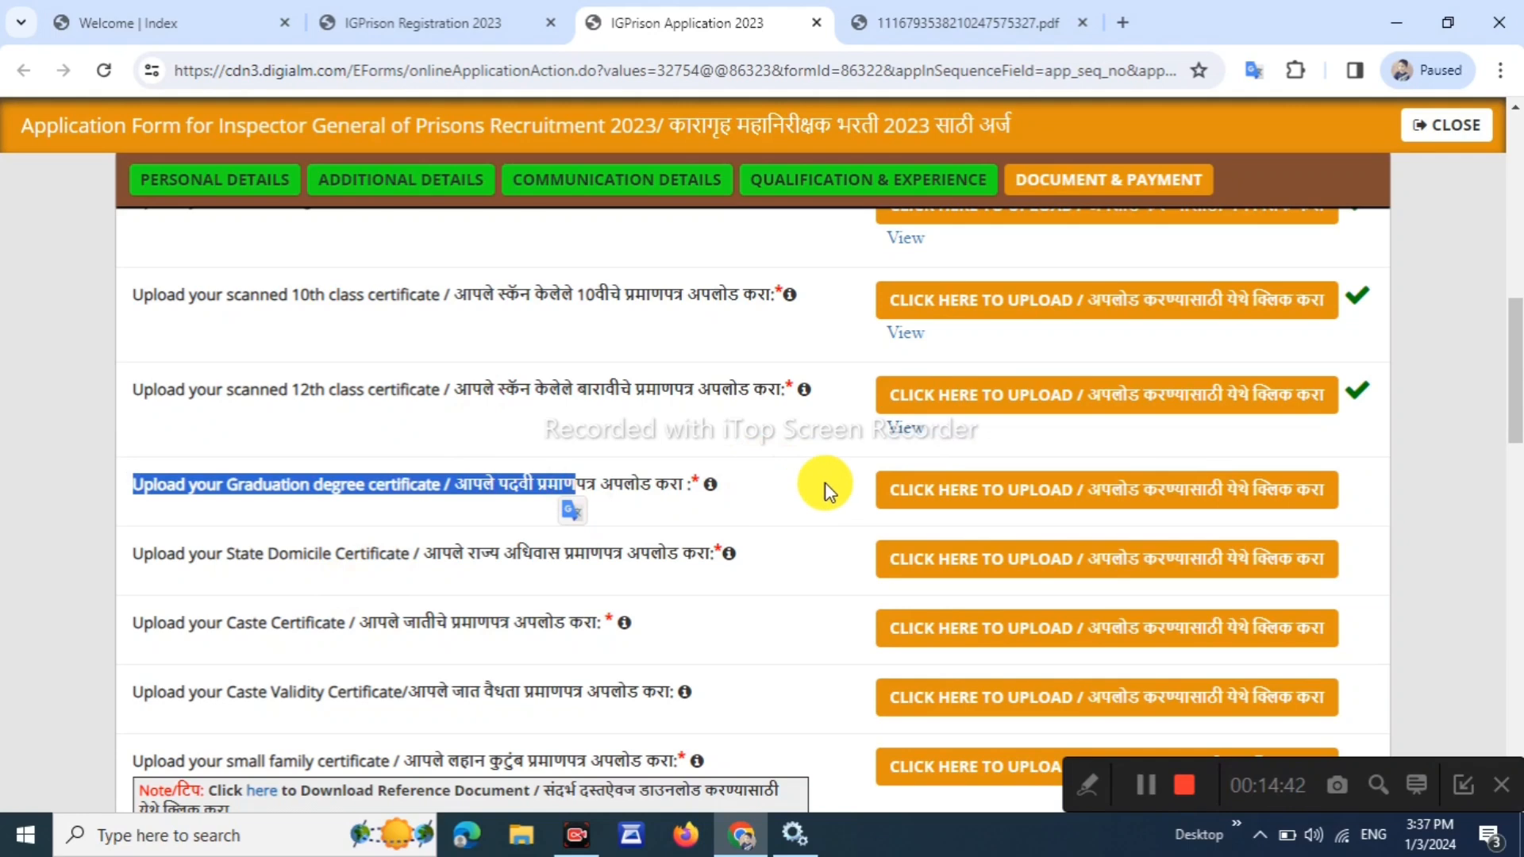
left_click(979, 490)
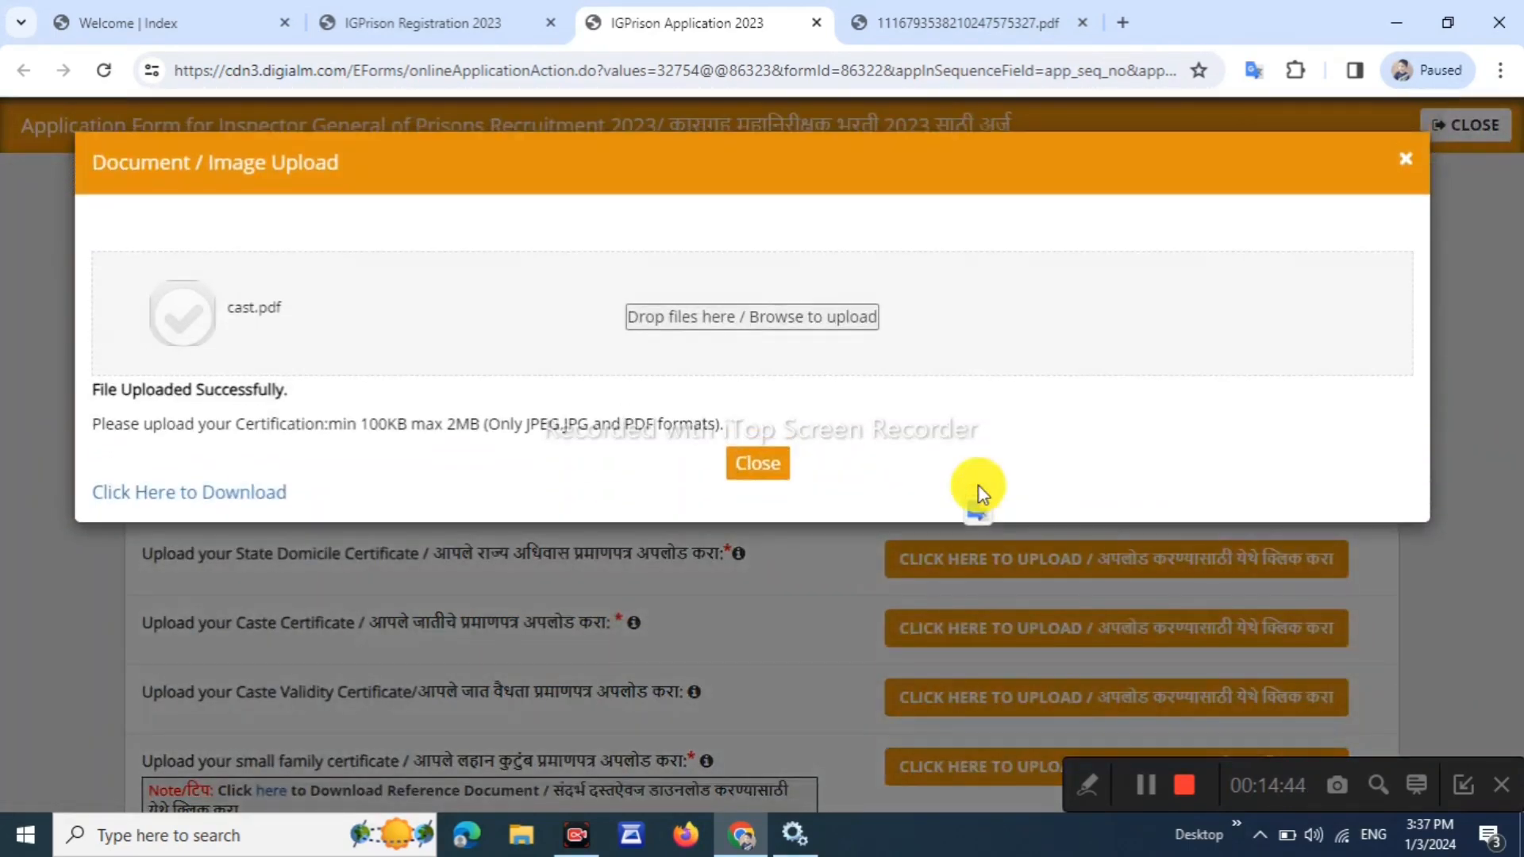
left_click(758, 462)
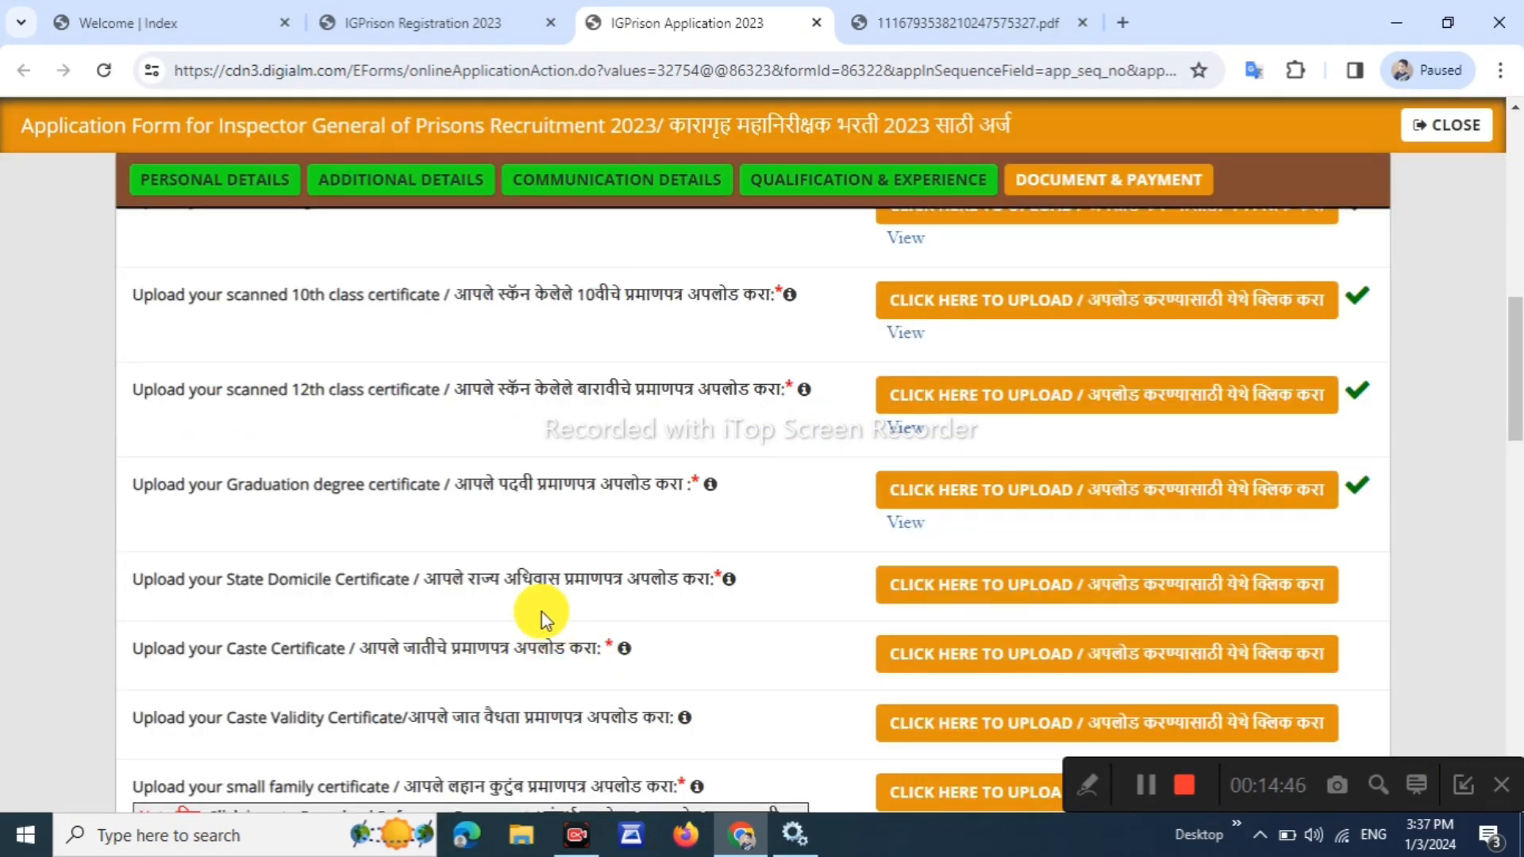
left_click_drag(472, 591, 775, 578)
left_click(475, 608)
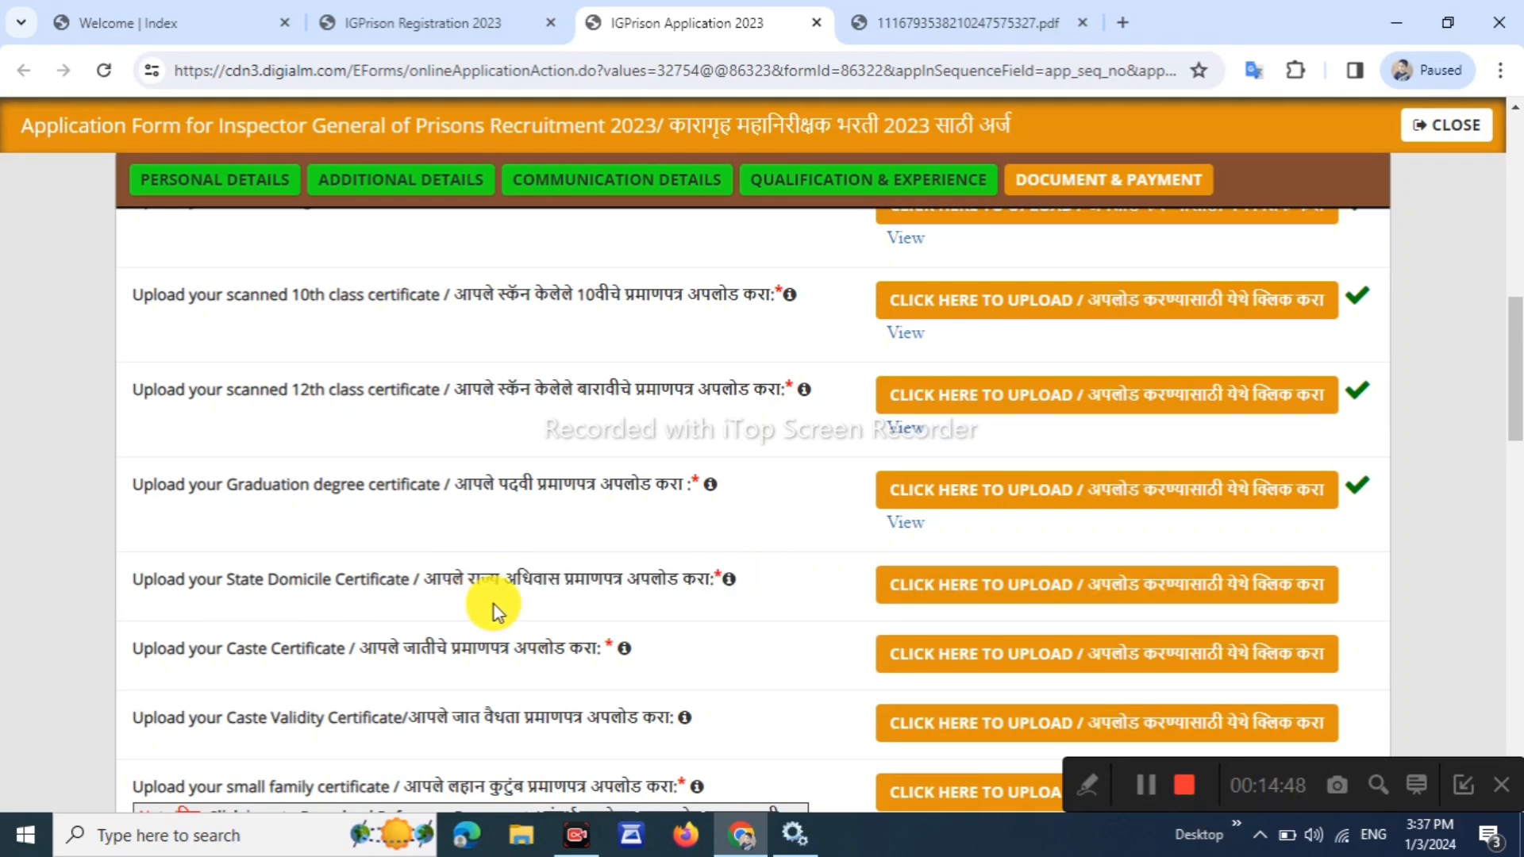
left_click(1016, 591)
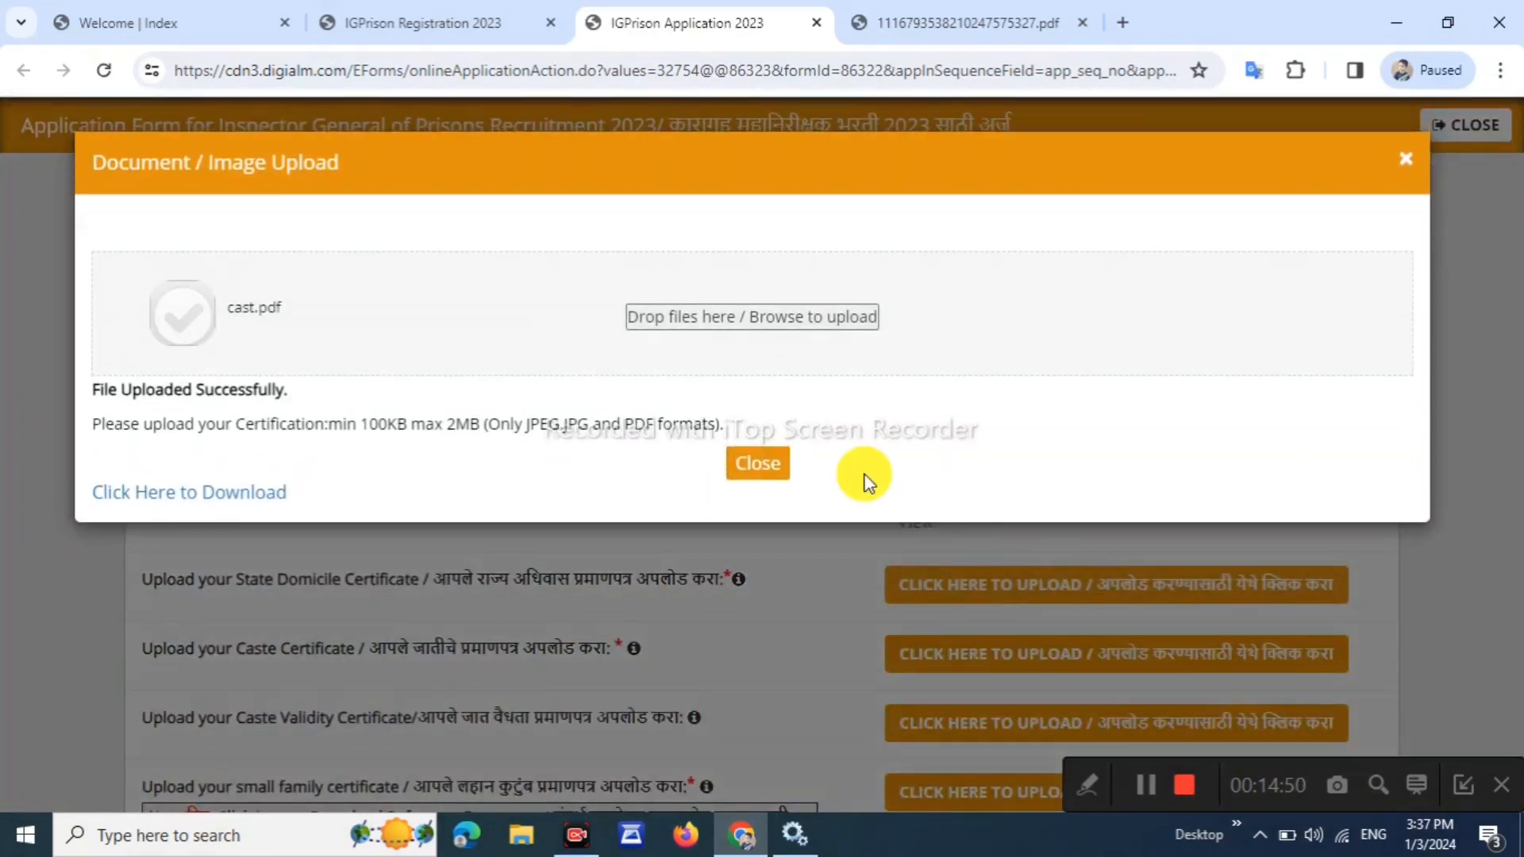
left_click(807, 350)
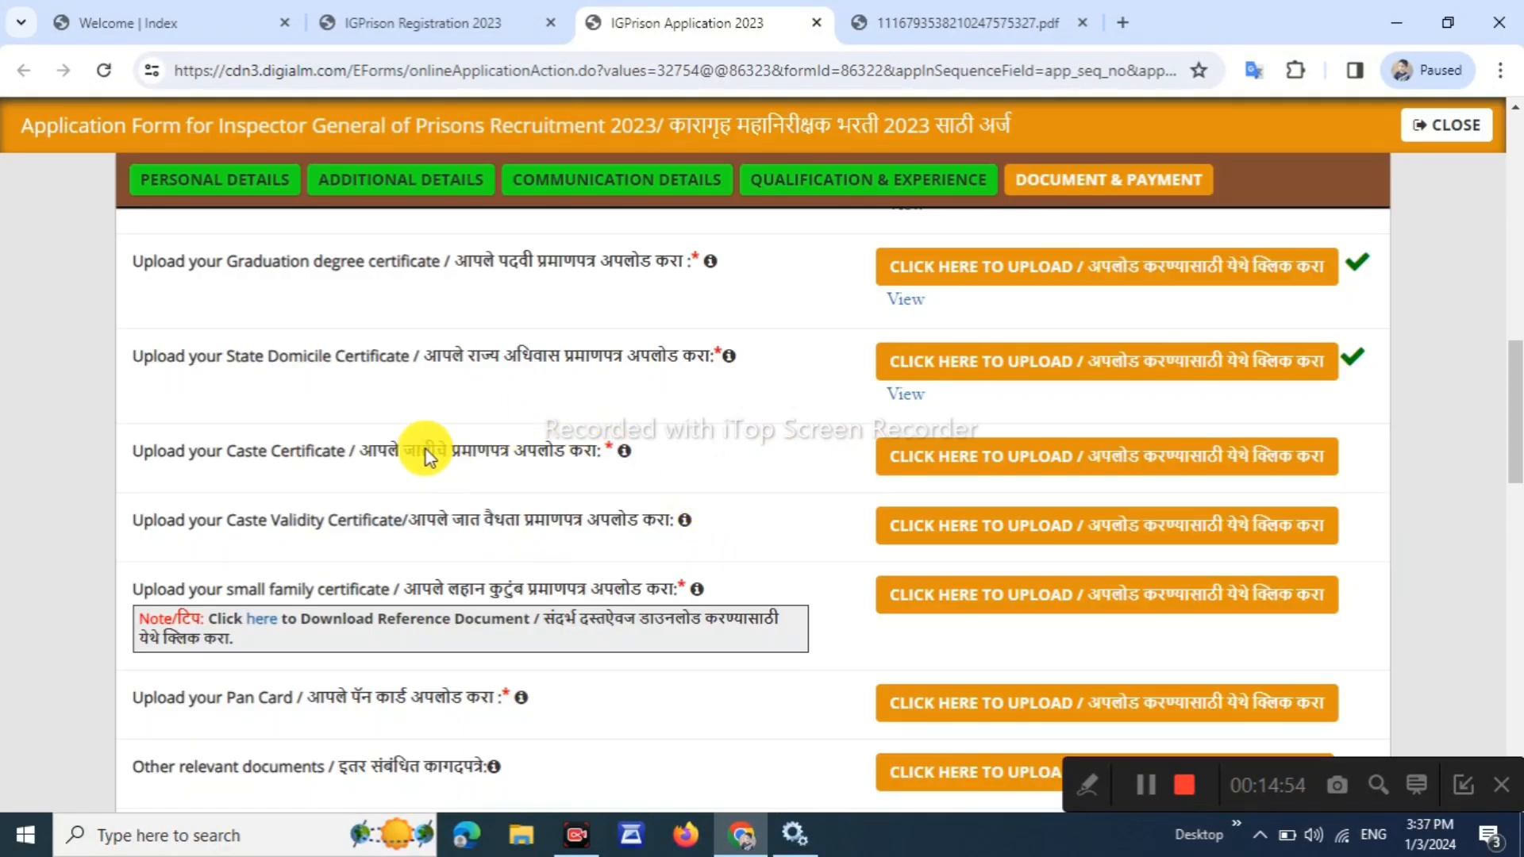
left_click_drag(419, 450, 598, 459)
left_click(1023, 453)
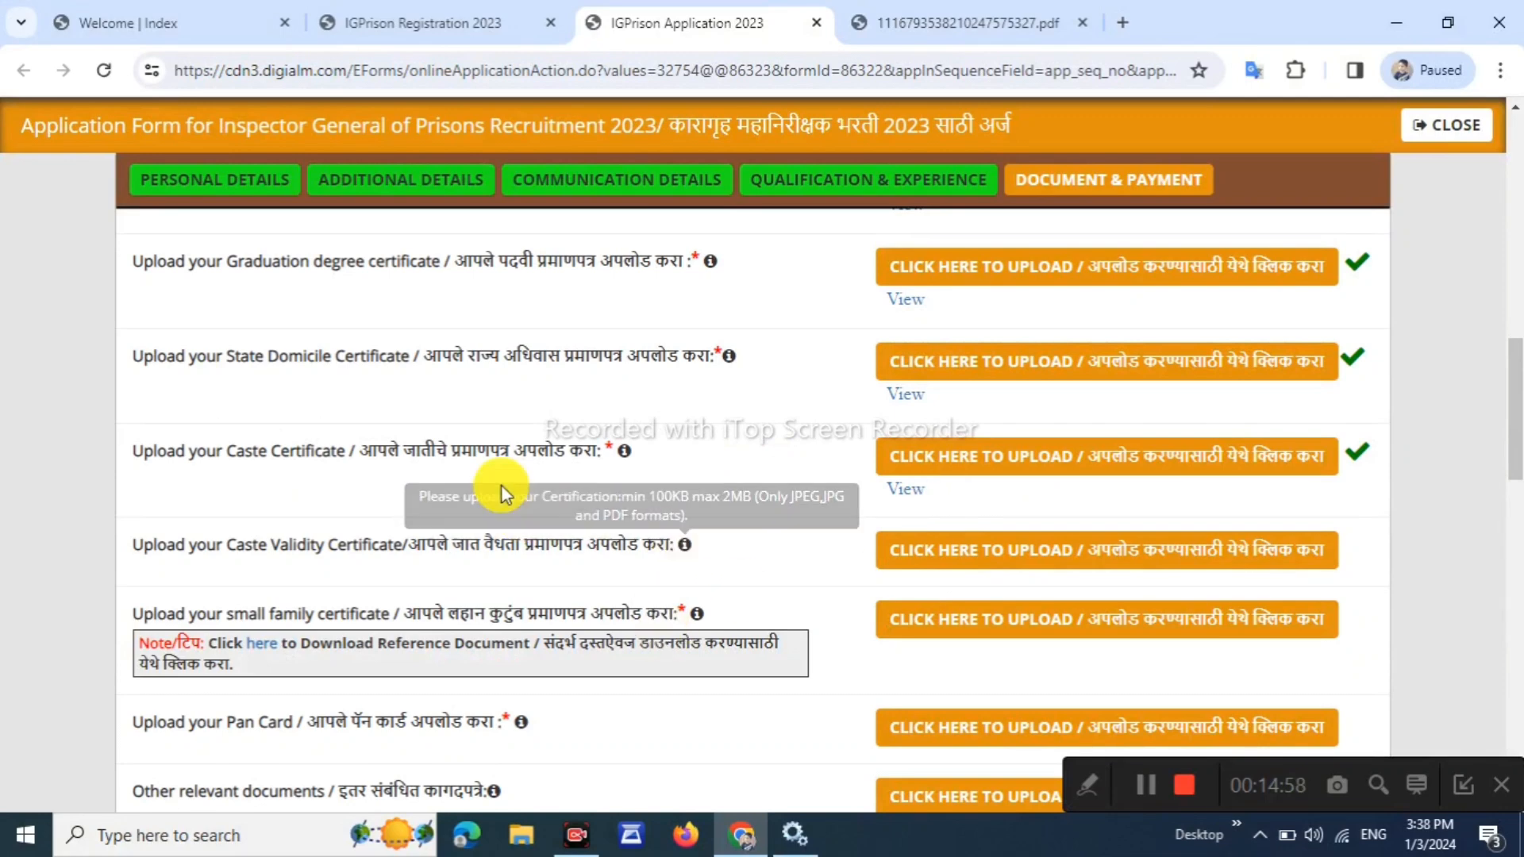
scroll(398, 537, "down", 1)
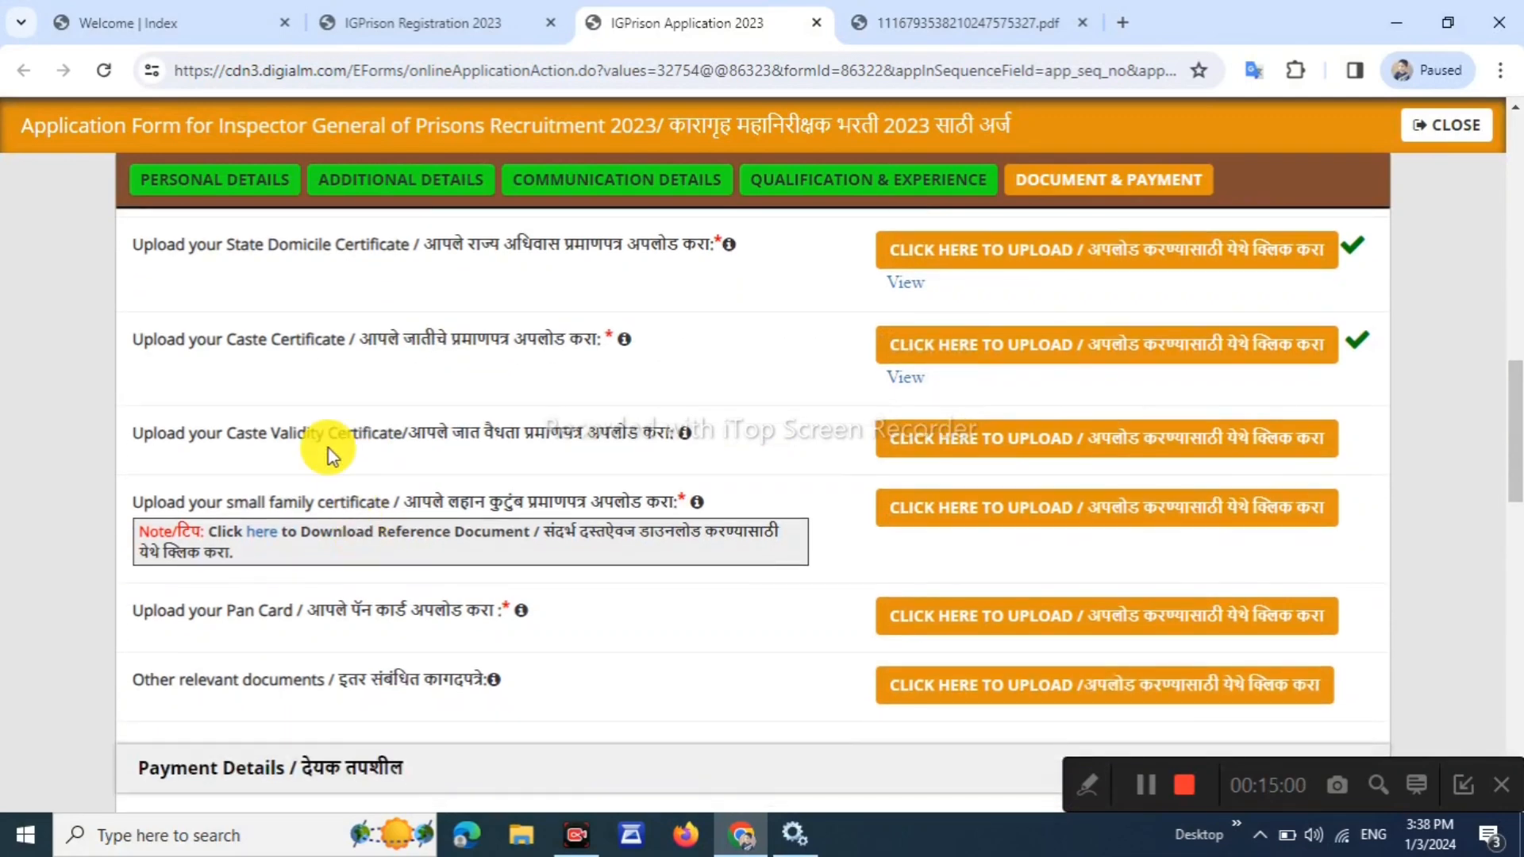
left_click_drag(362, 433, 735, 440)
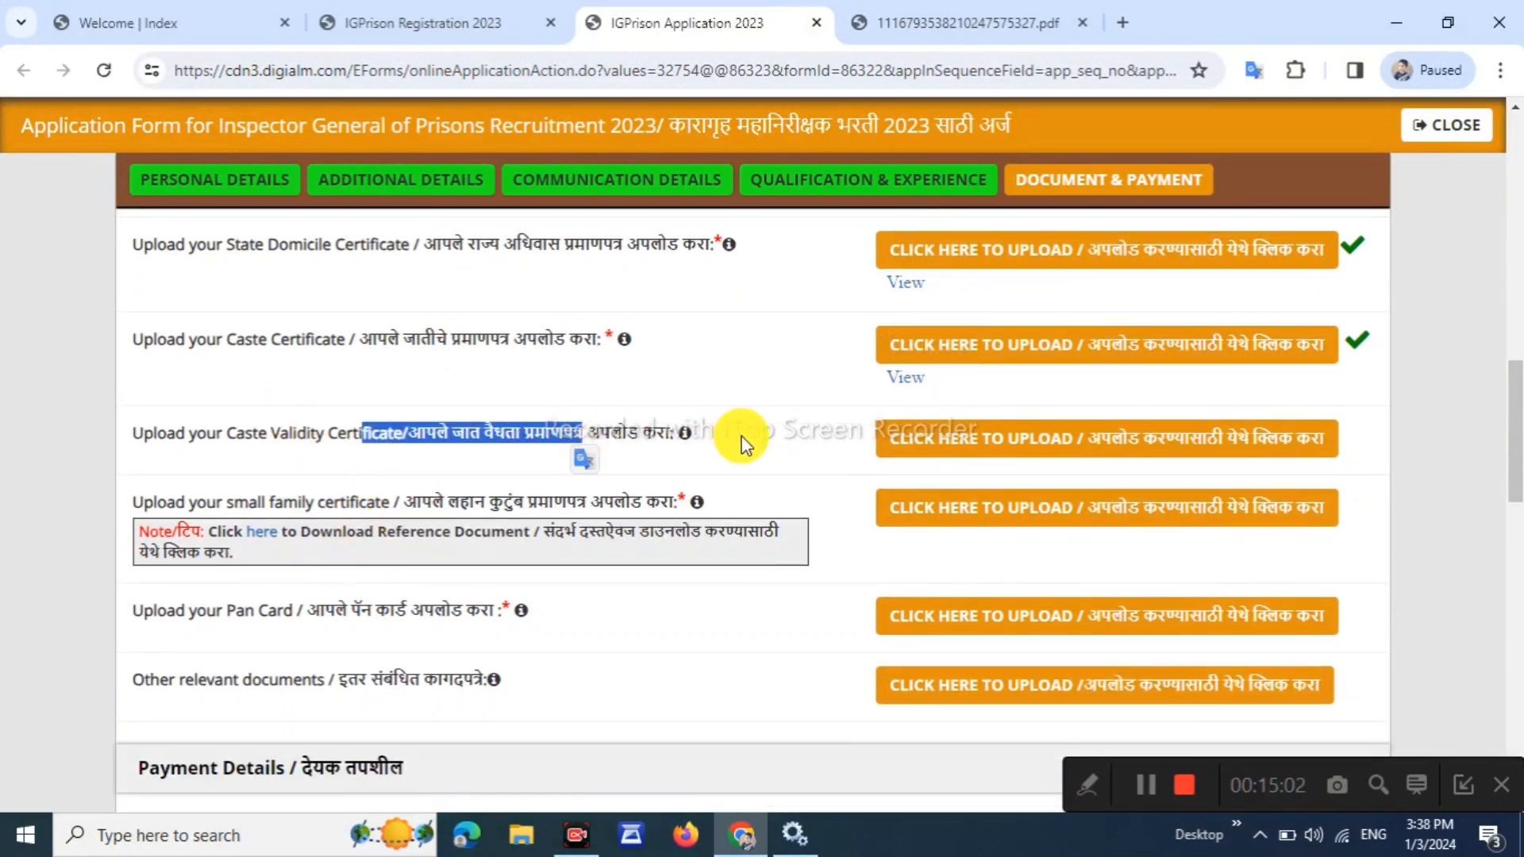
scroll(714, 460, "down", 1)
left_click(504, 453)
left_click_drag(432, 391, 613, 396)
left_click(659, 477)
Read through the small family certificate affidavit PDF, then return to the IGPrison Application 2023 tab
left_click(264, 425)
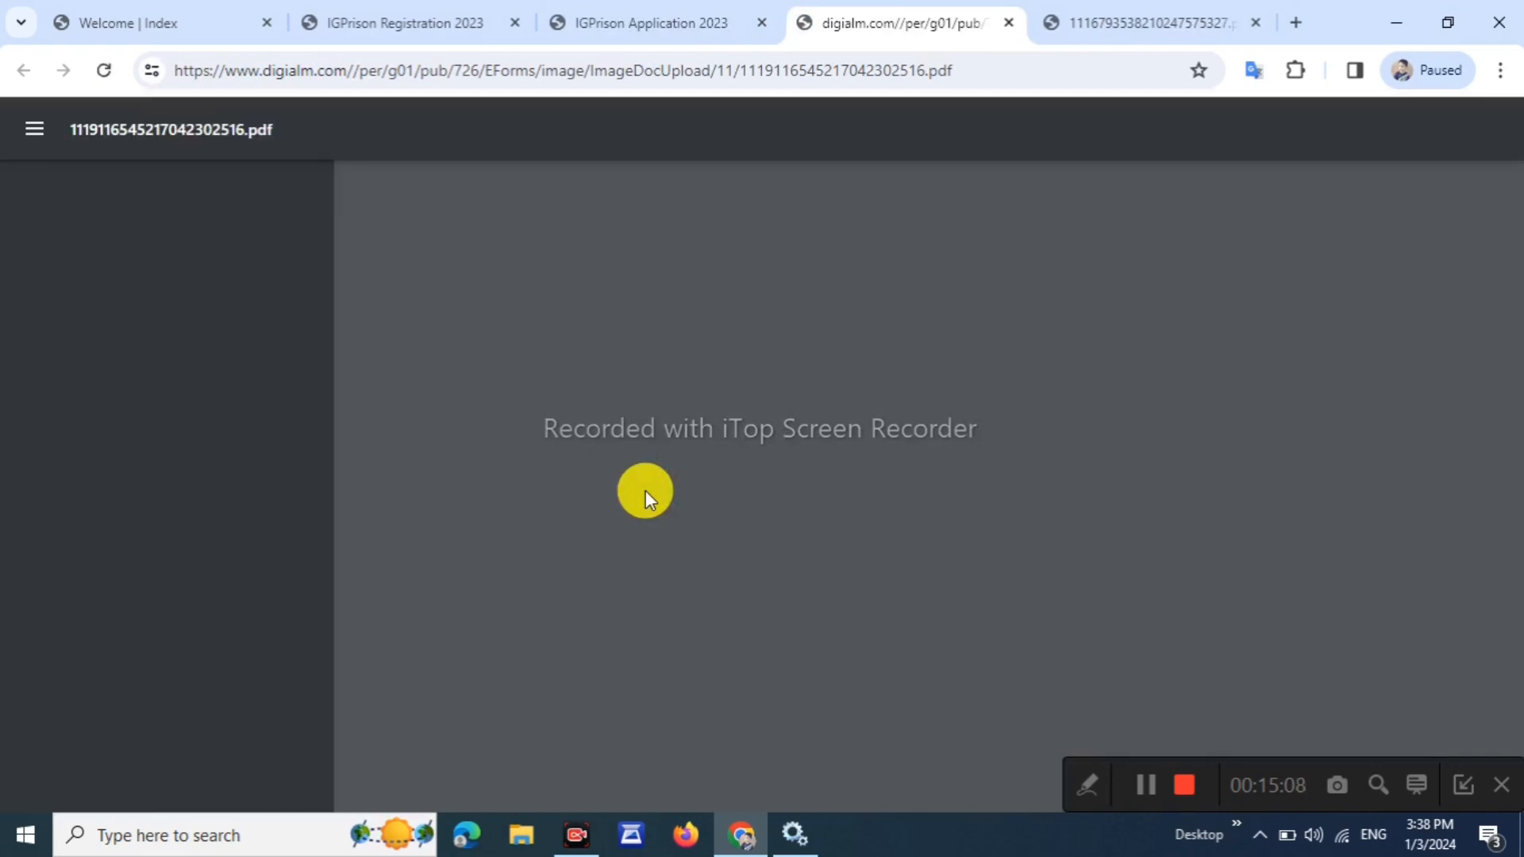
scroll(770, 469, "down", 1)
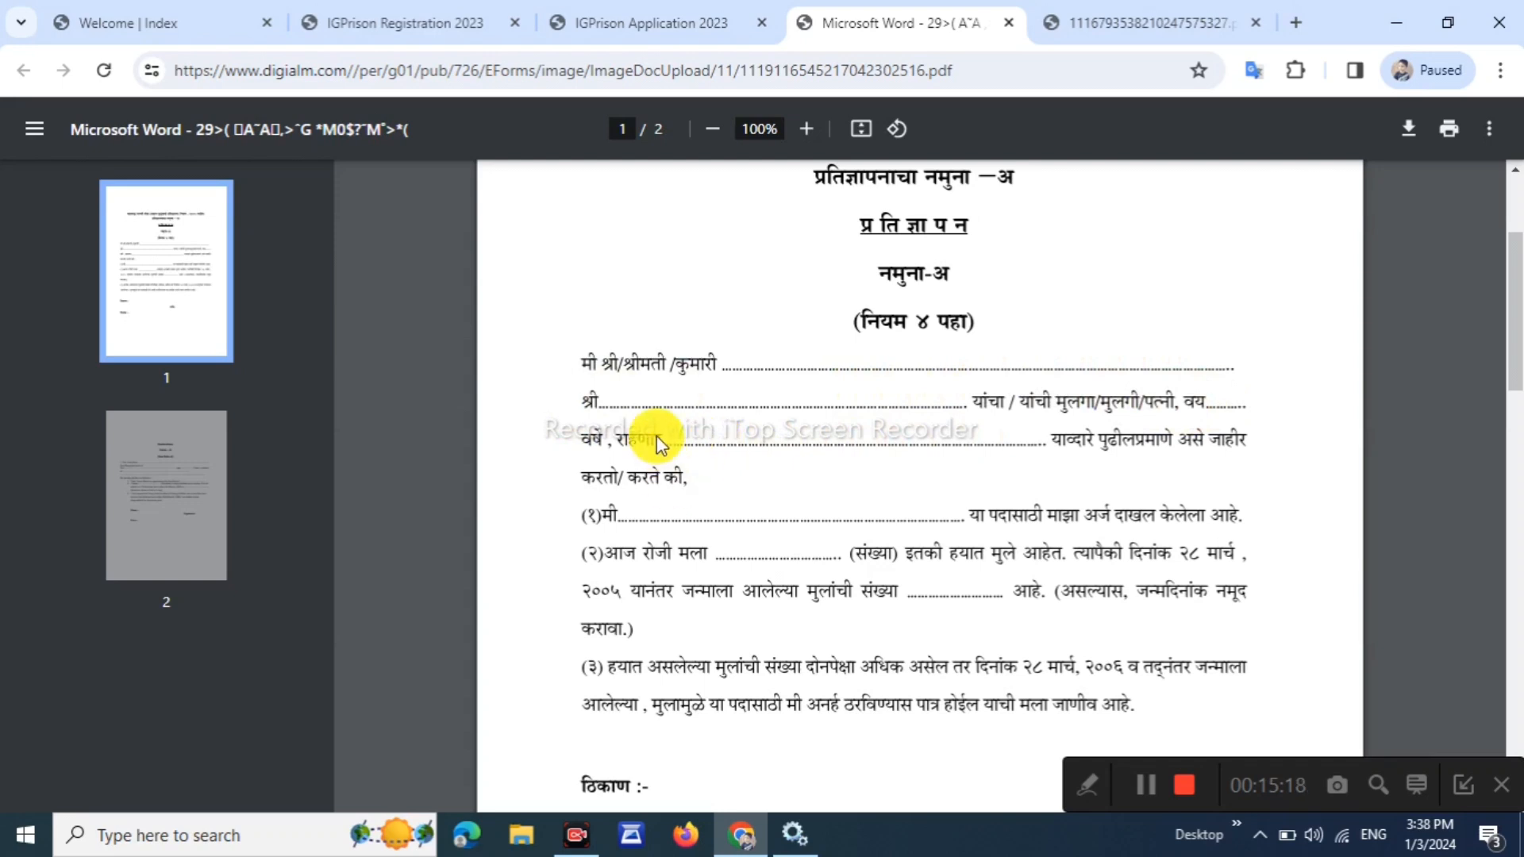
scroll(695, 414, "down", 2)
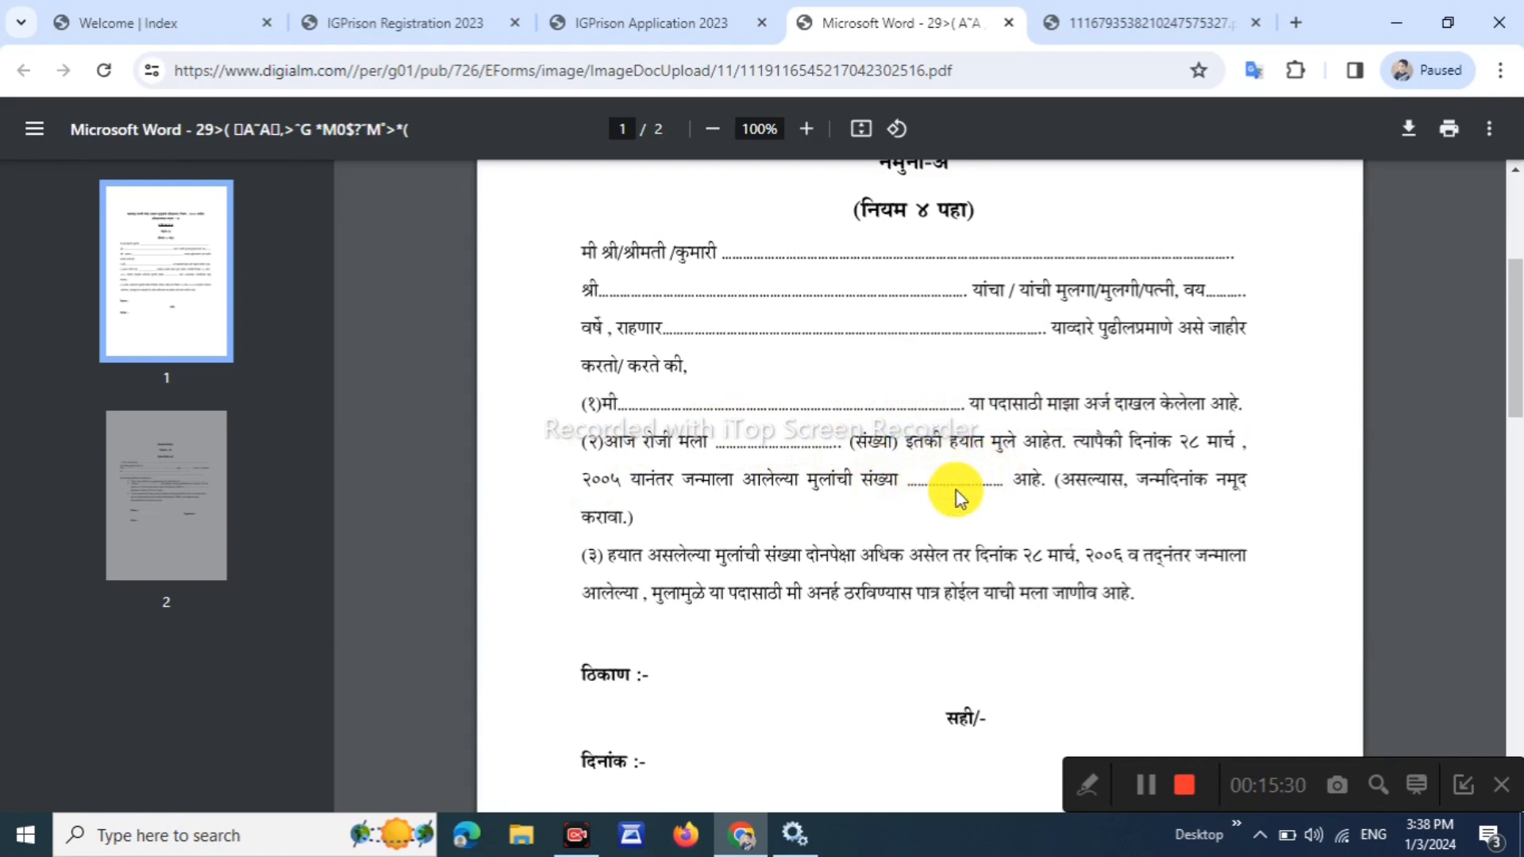
scroll(959, 484, "down", 1)
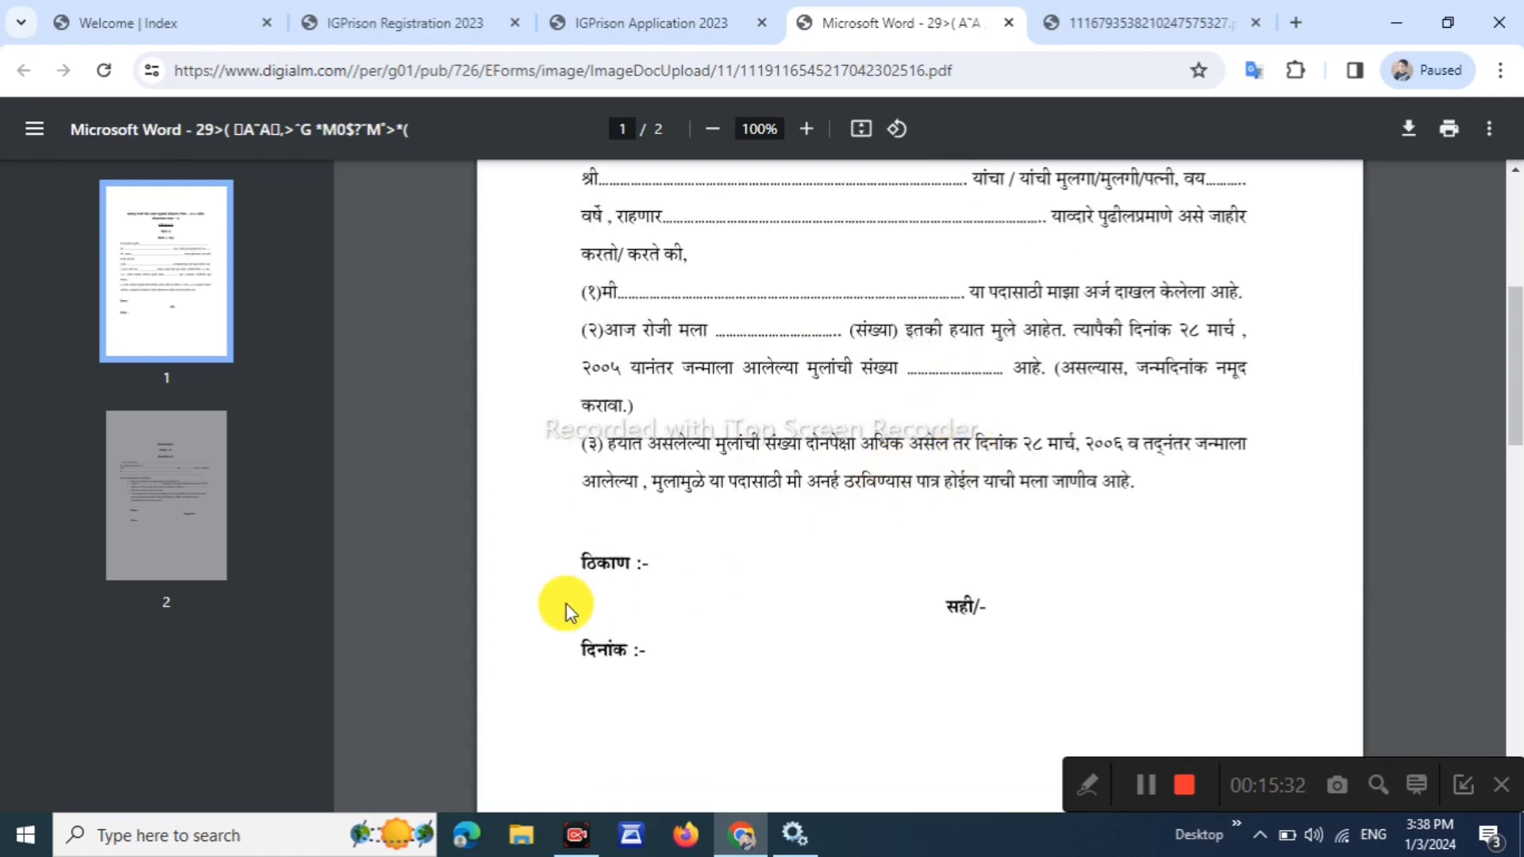
scroll(565, 603, "down", 1)
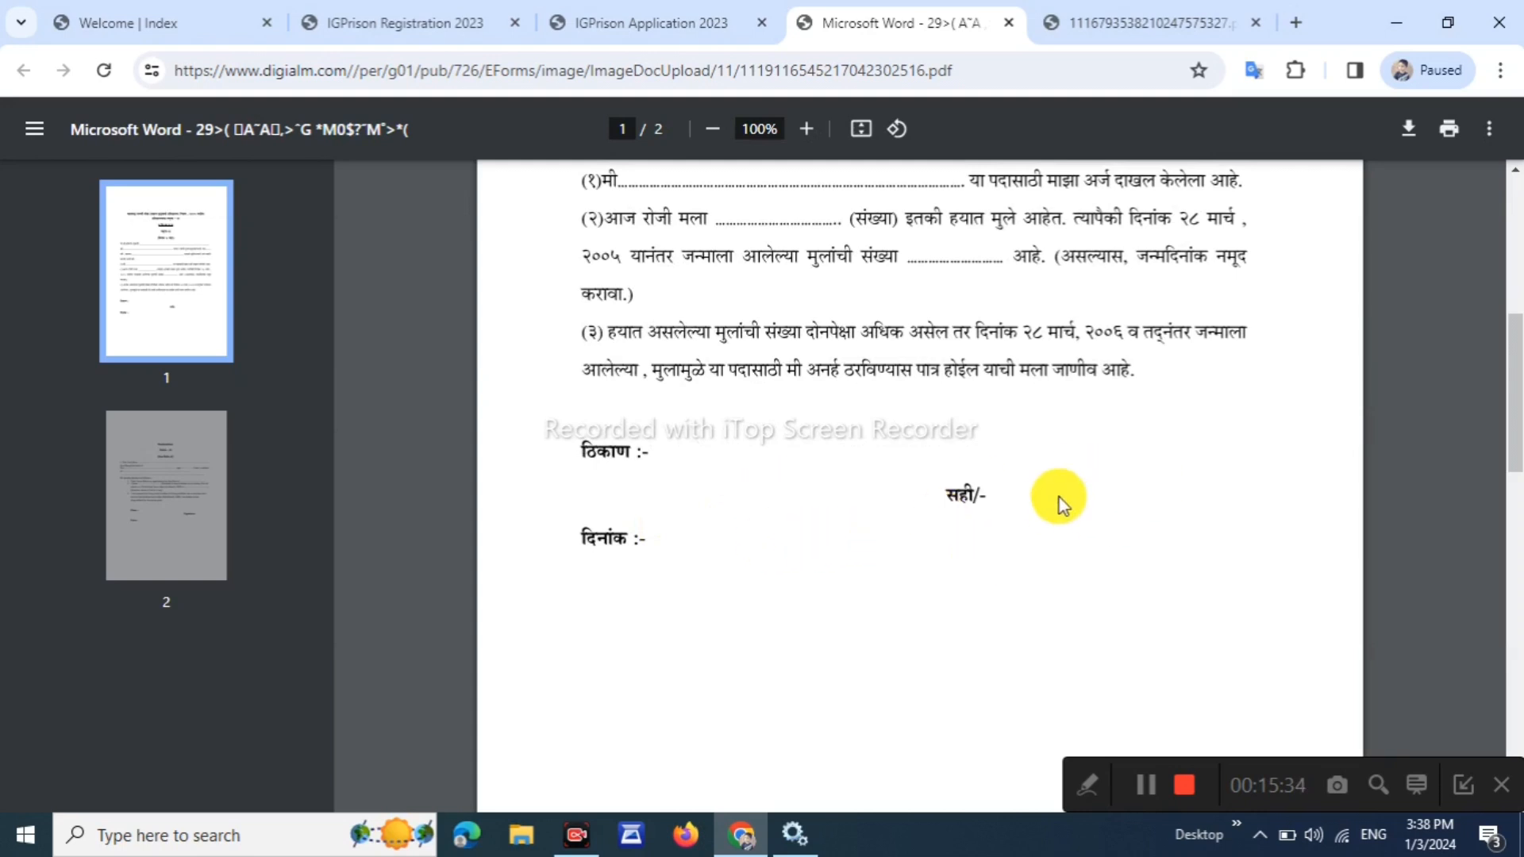
left_click(586, 20)
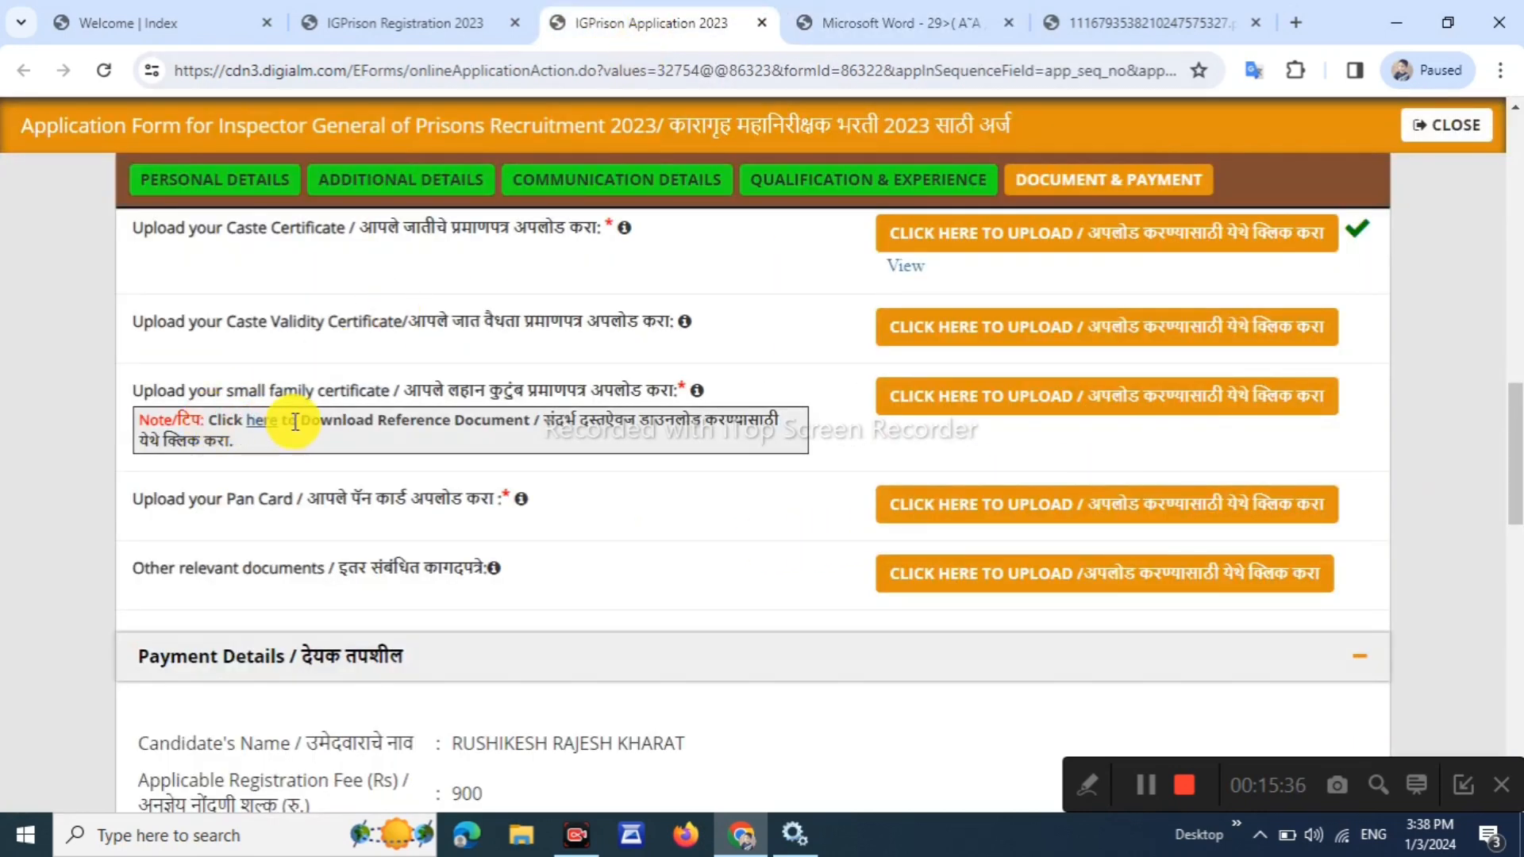
Upload the small family certificate file and the Pan Card file
left_click(1022, 396)
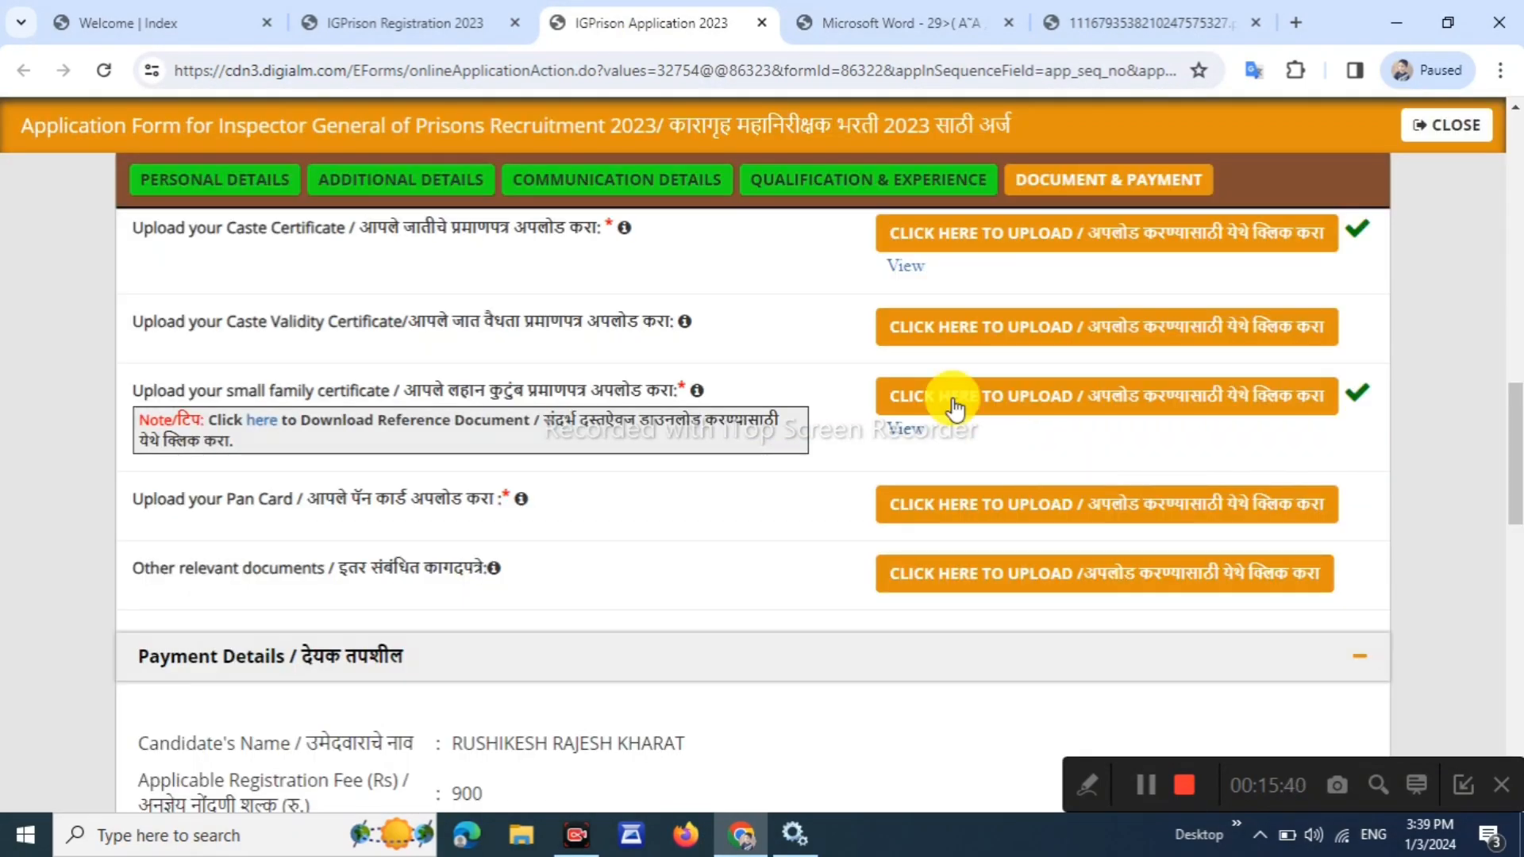
left_click_drag(316, 502, 487, 493)
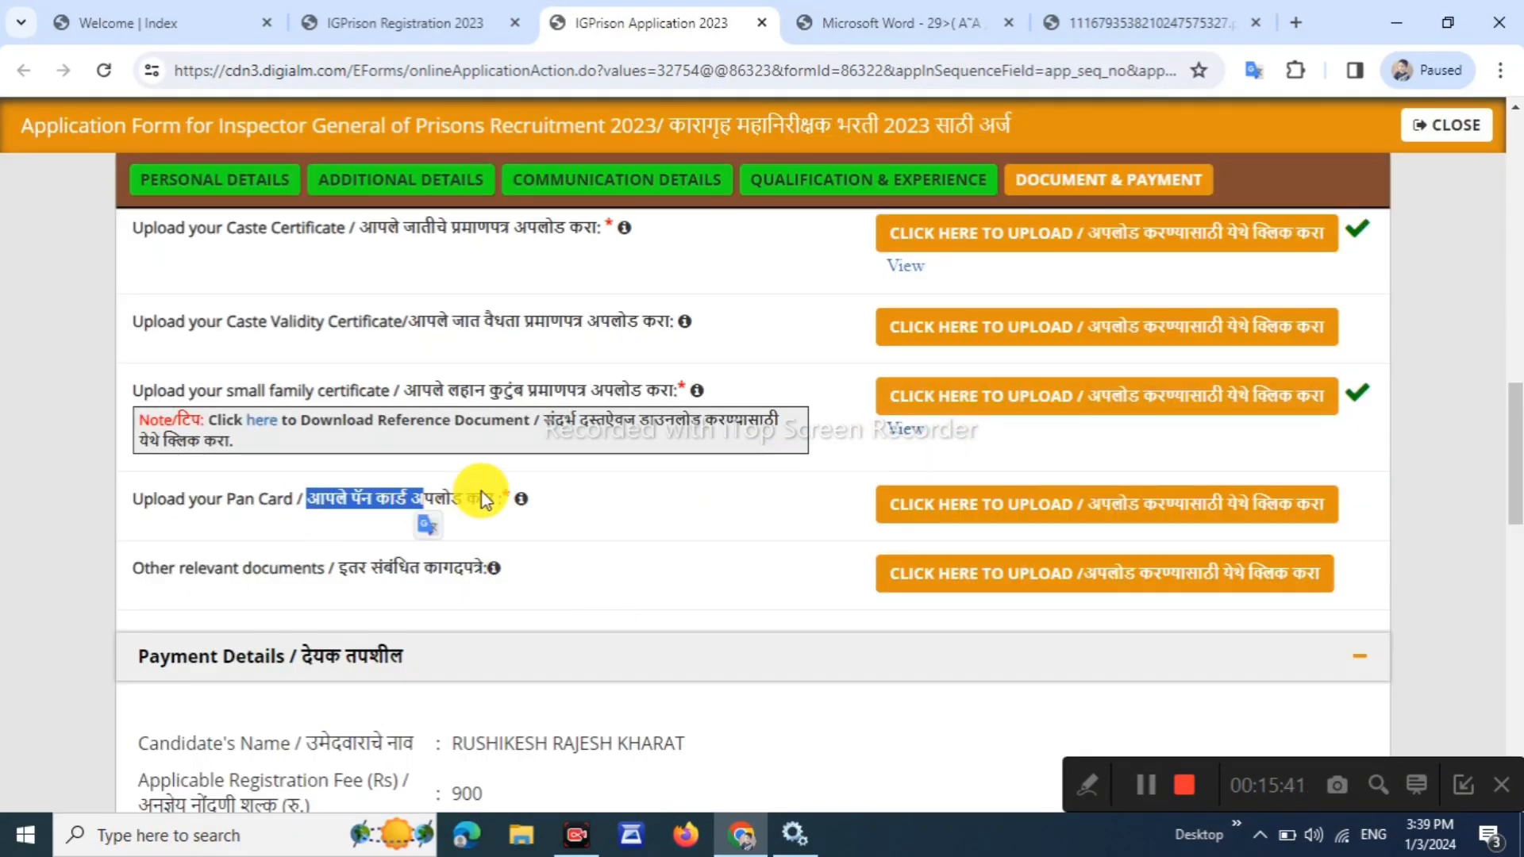
left_click(1027, 507)
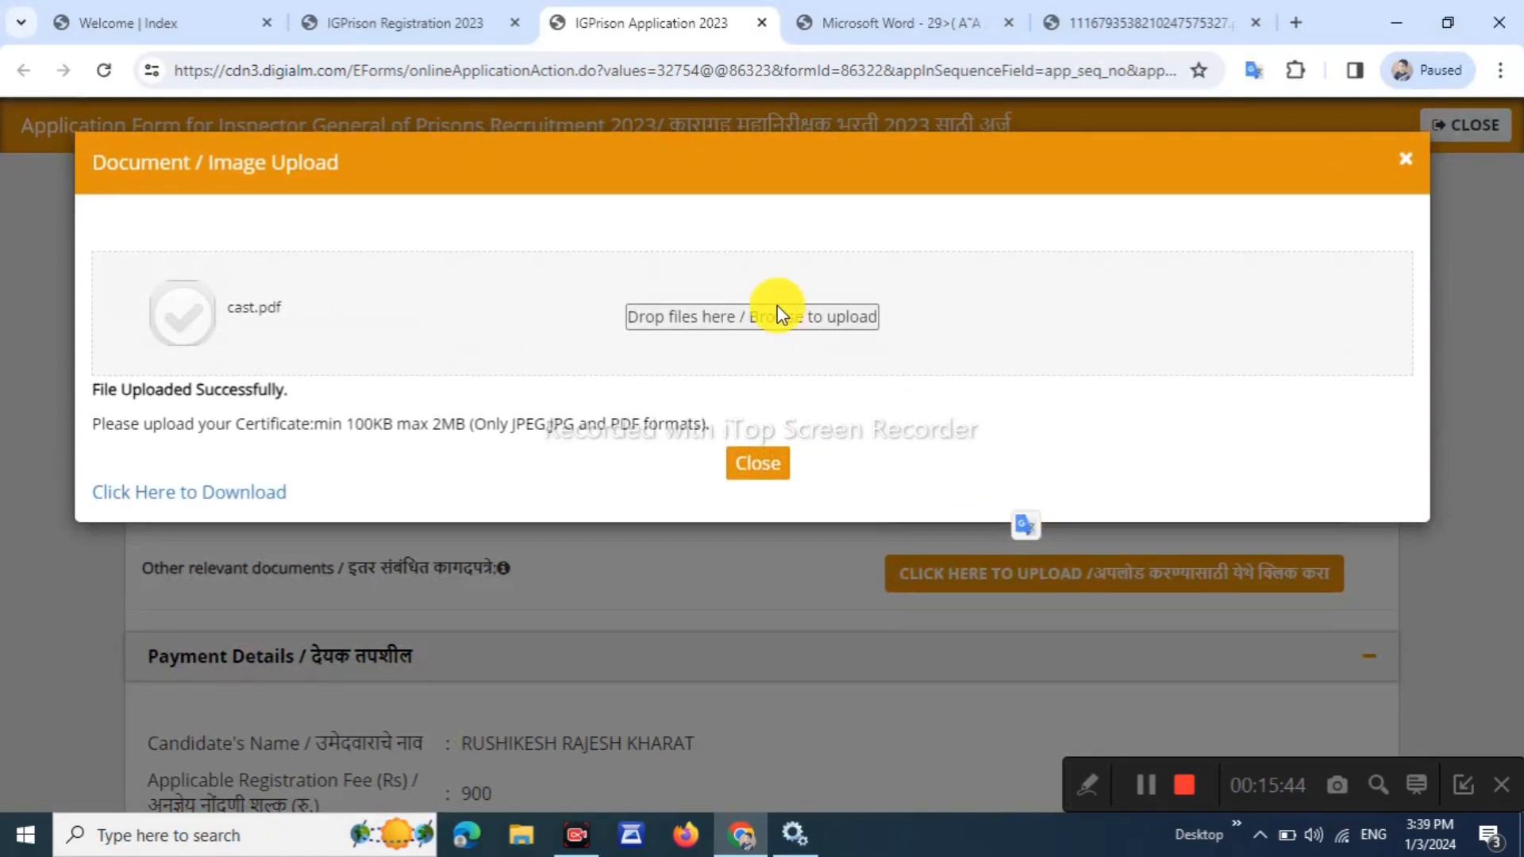
left_click(774, 343)
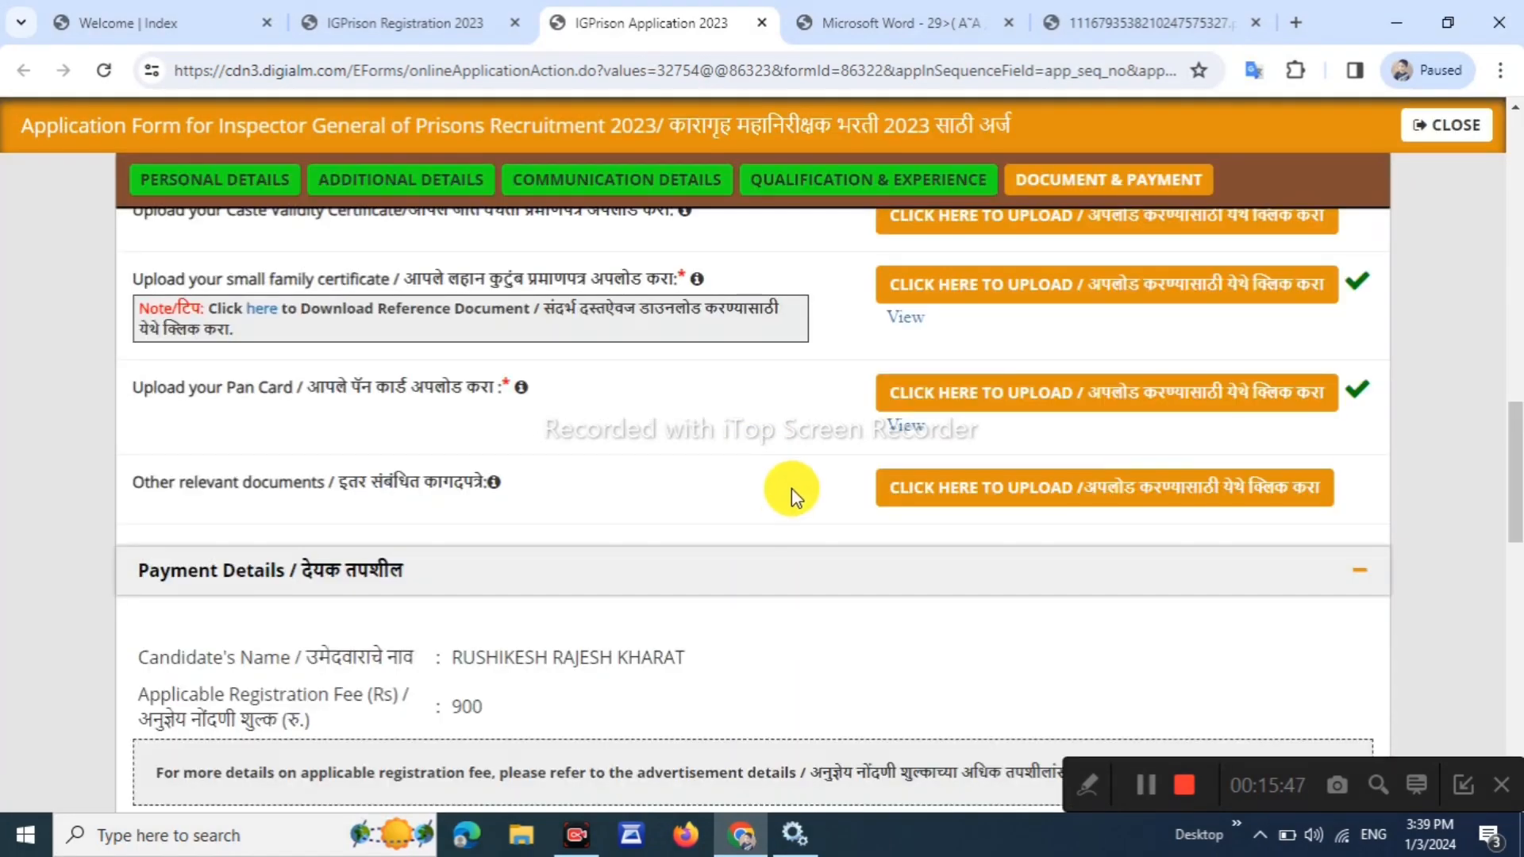
scroll(794, 486, "up", 6)
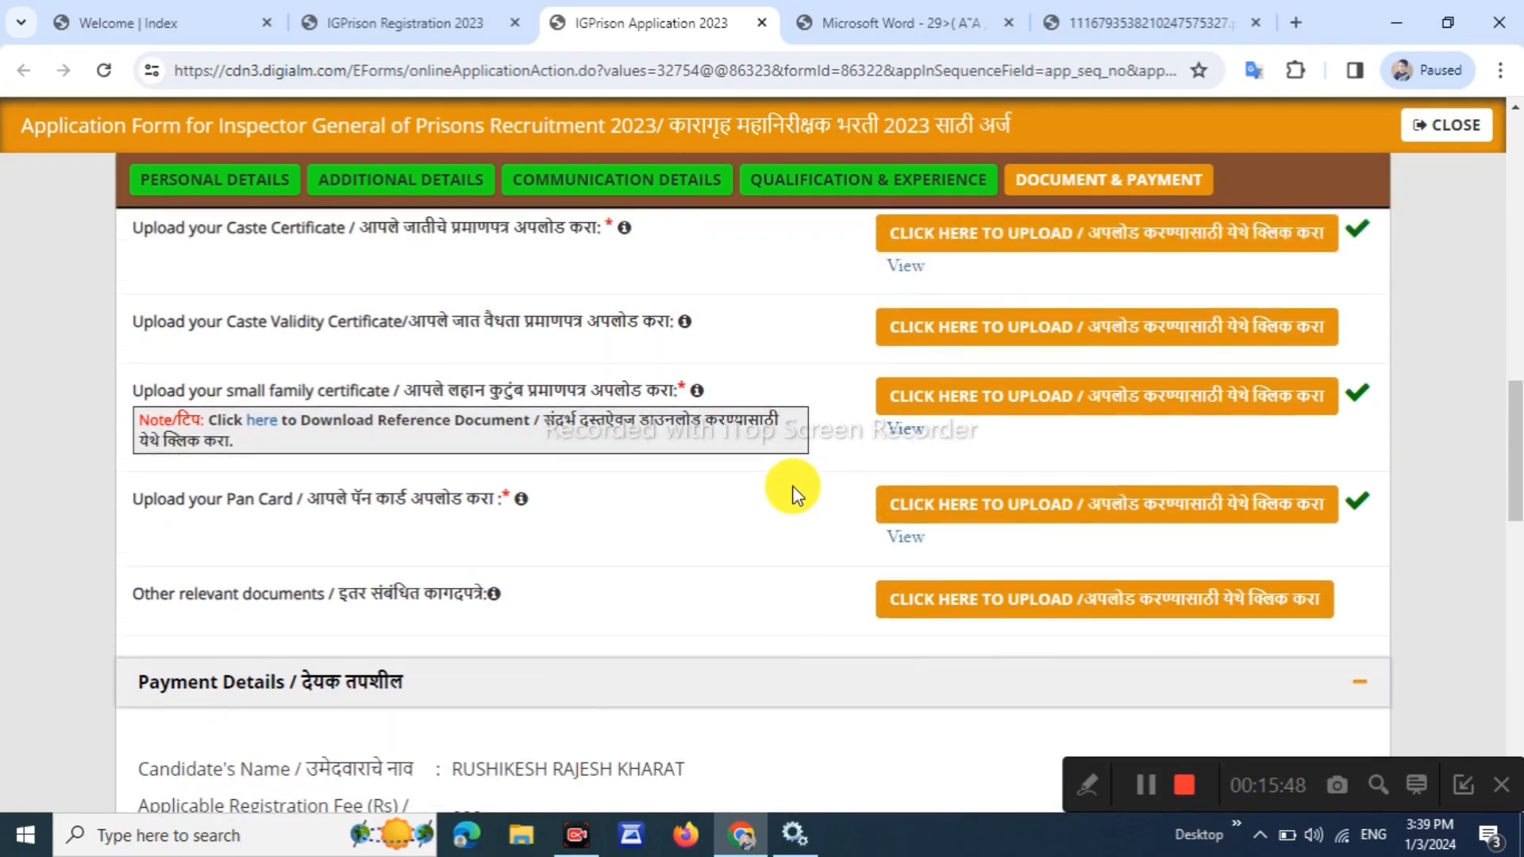
Tick the certificates, examination information and other declarations plus I Agree, then preview the application
scroll(794, 486, "up", 5)
scroll(794, 484, "down", 8)
scroll(794, 484, "down", 14)
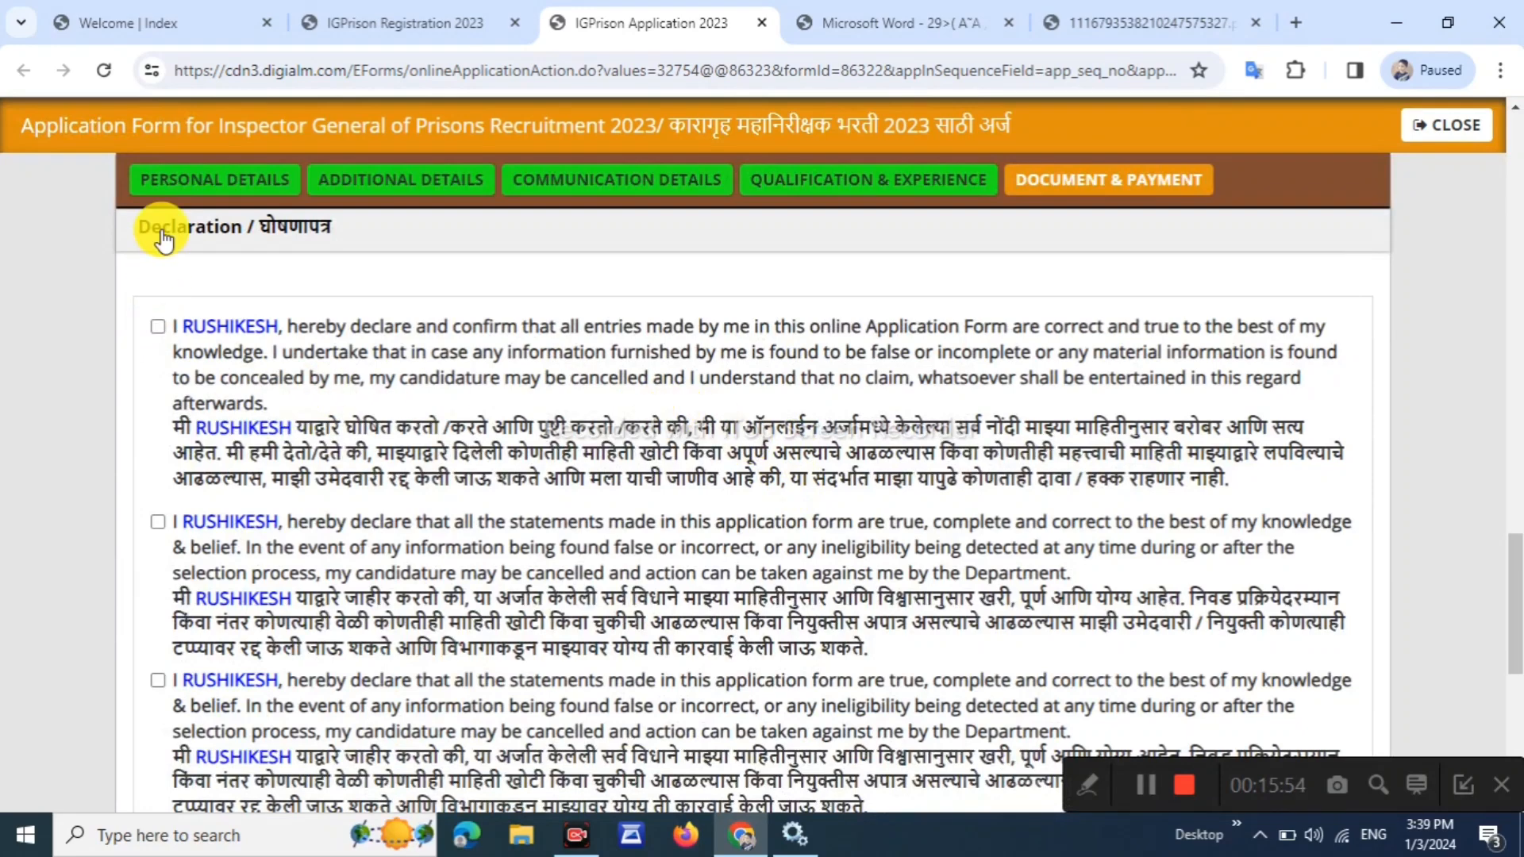
scroll(155, 331, "down", 3)
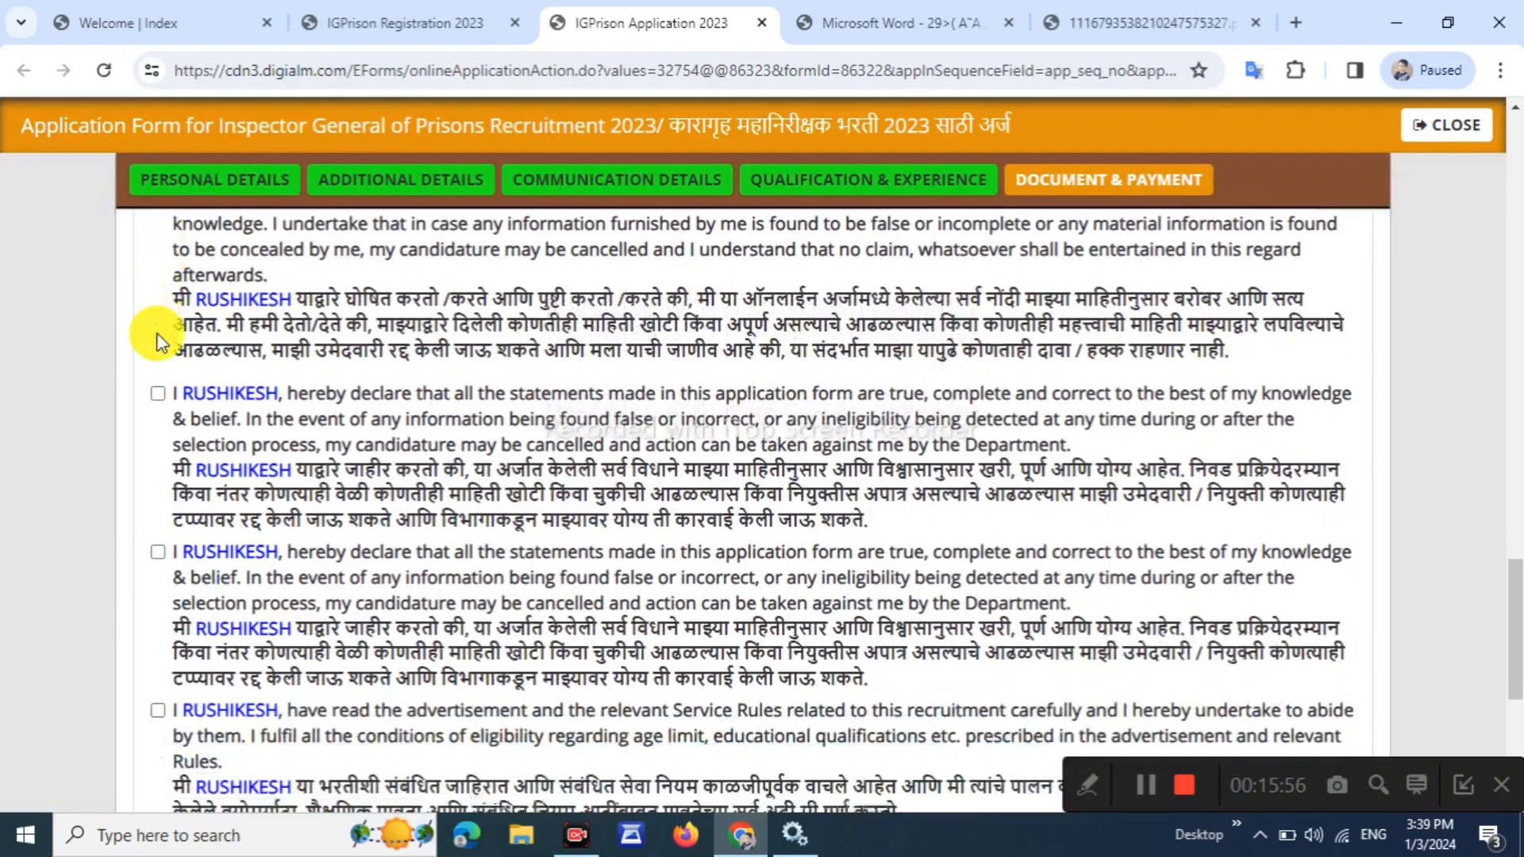
left_click(159, 458)
scroll(158, 625, "down", 3)
left_click(157, 527)
left_click(158, 583)
left_click(162, 713)
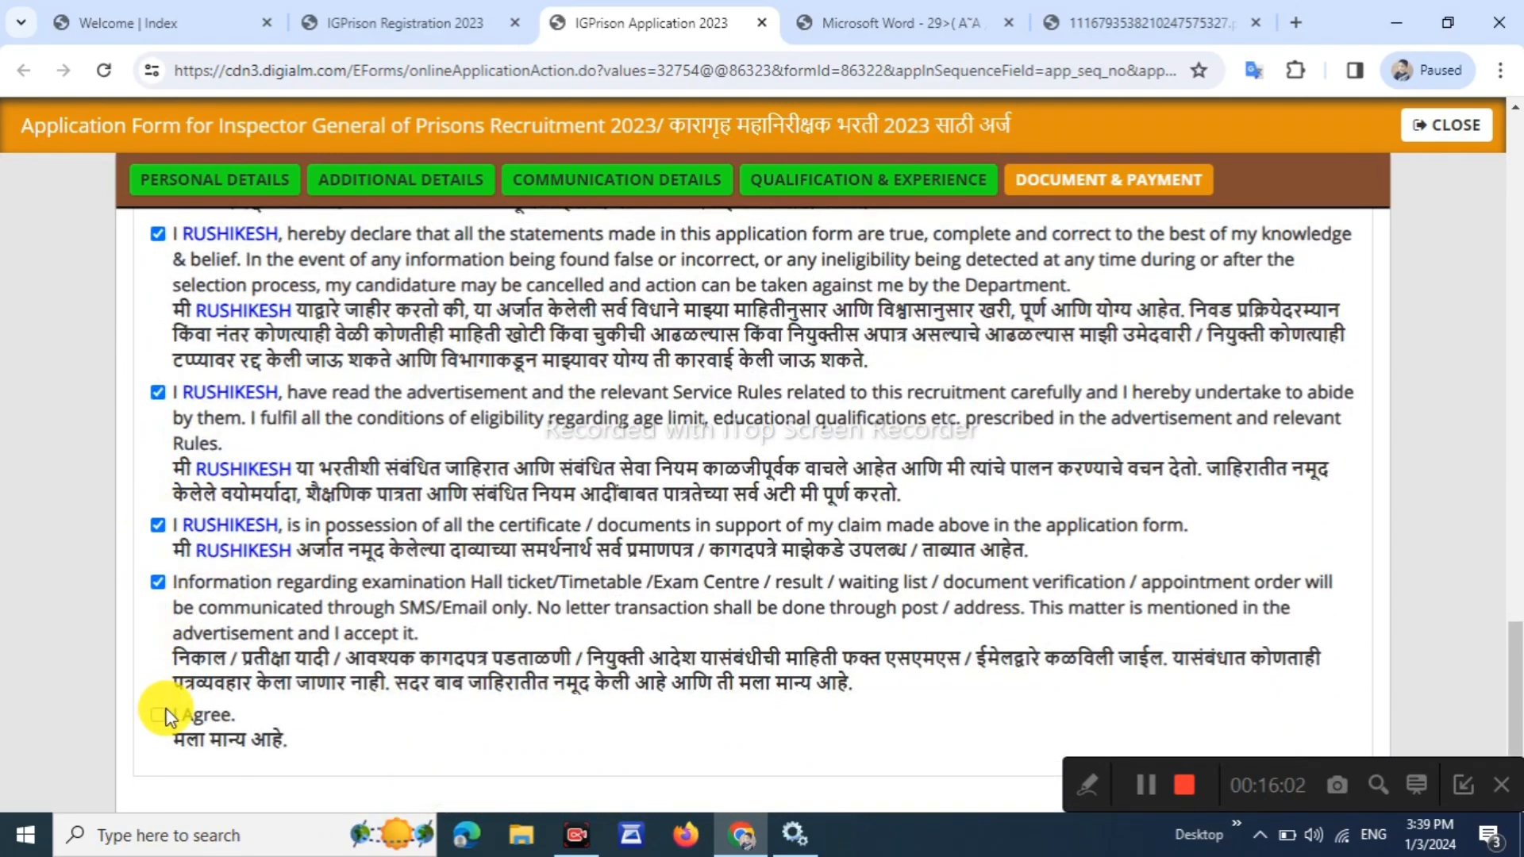
scroll(165, 711, "down", 2)
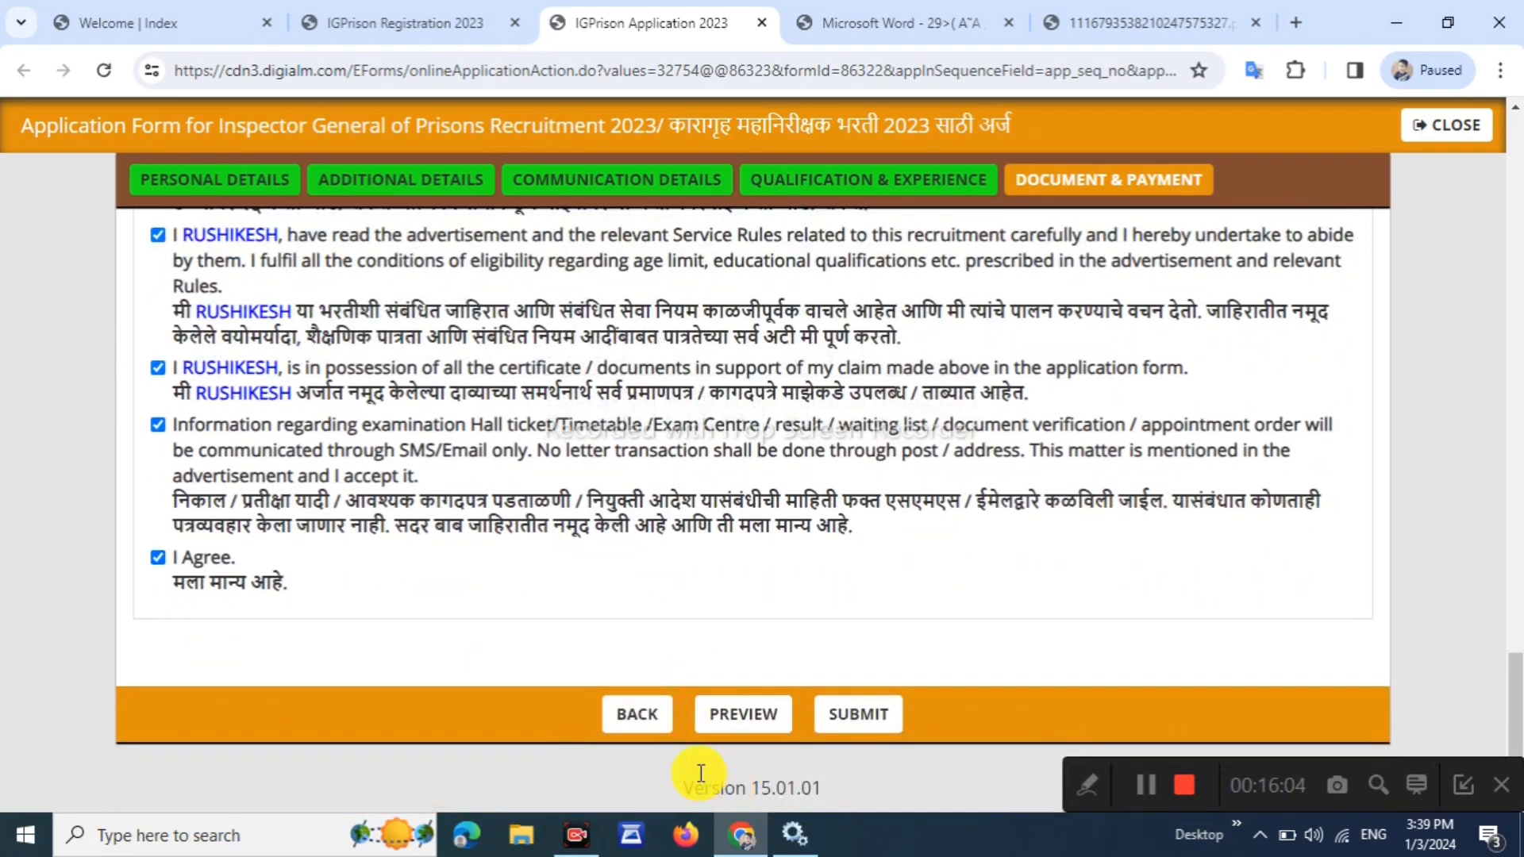
left_click(742, 718)
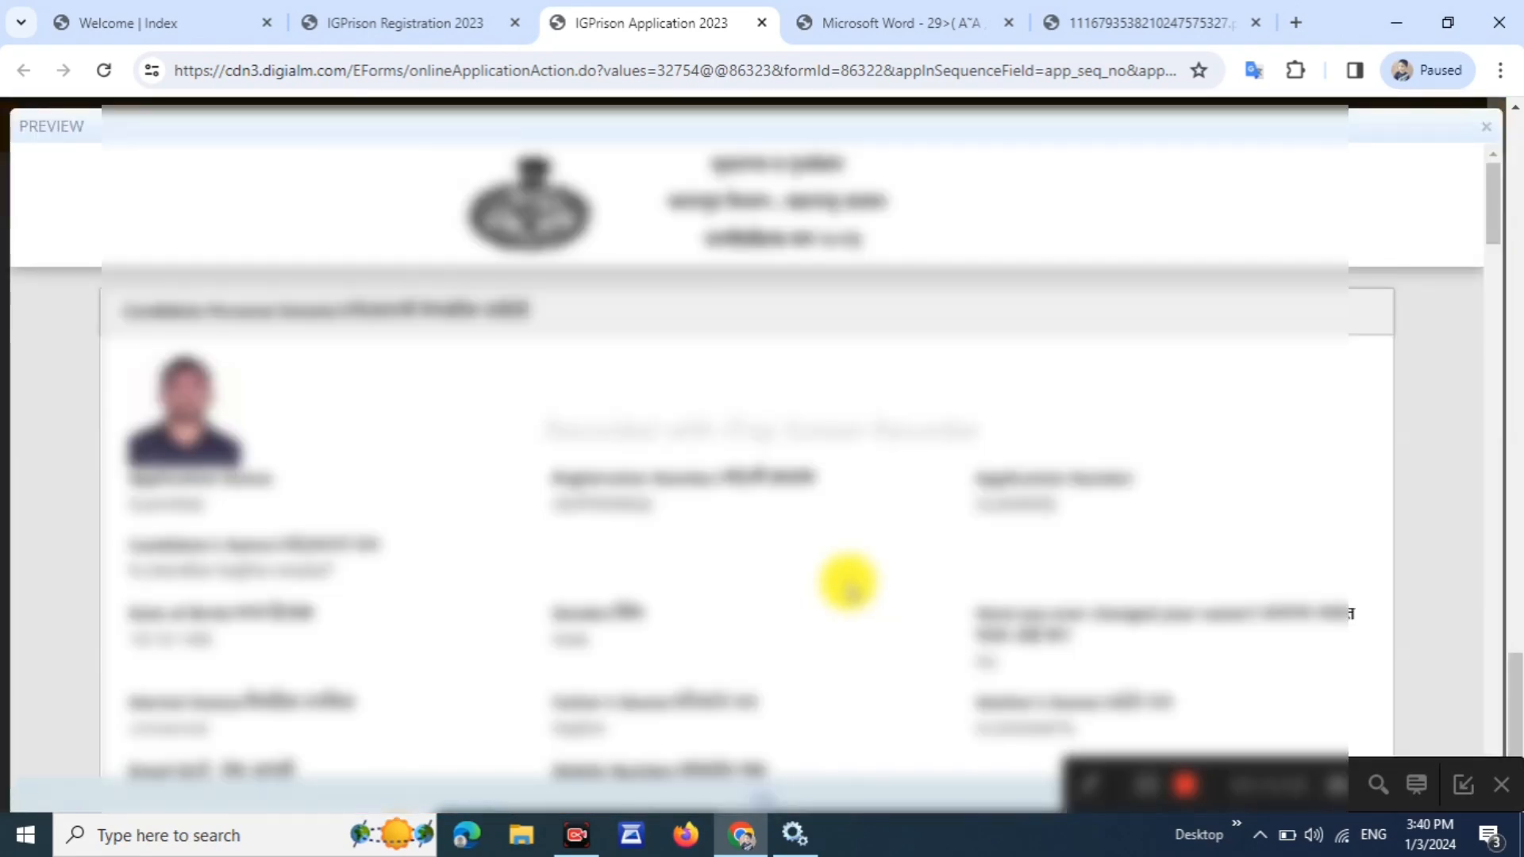
scroll(848, 583, "down", 10)
scroll(848, 584, "down", 10)
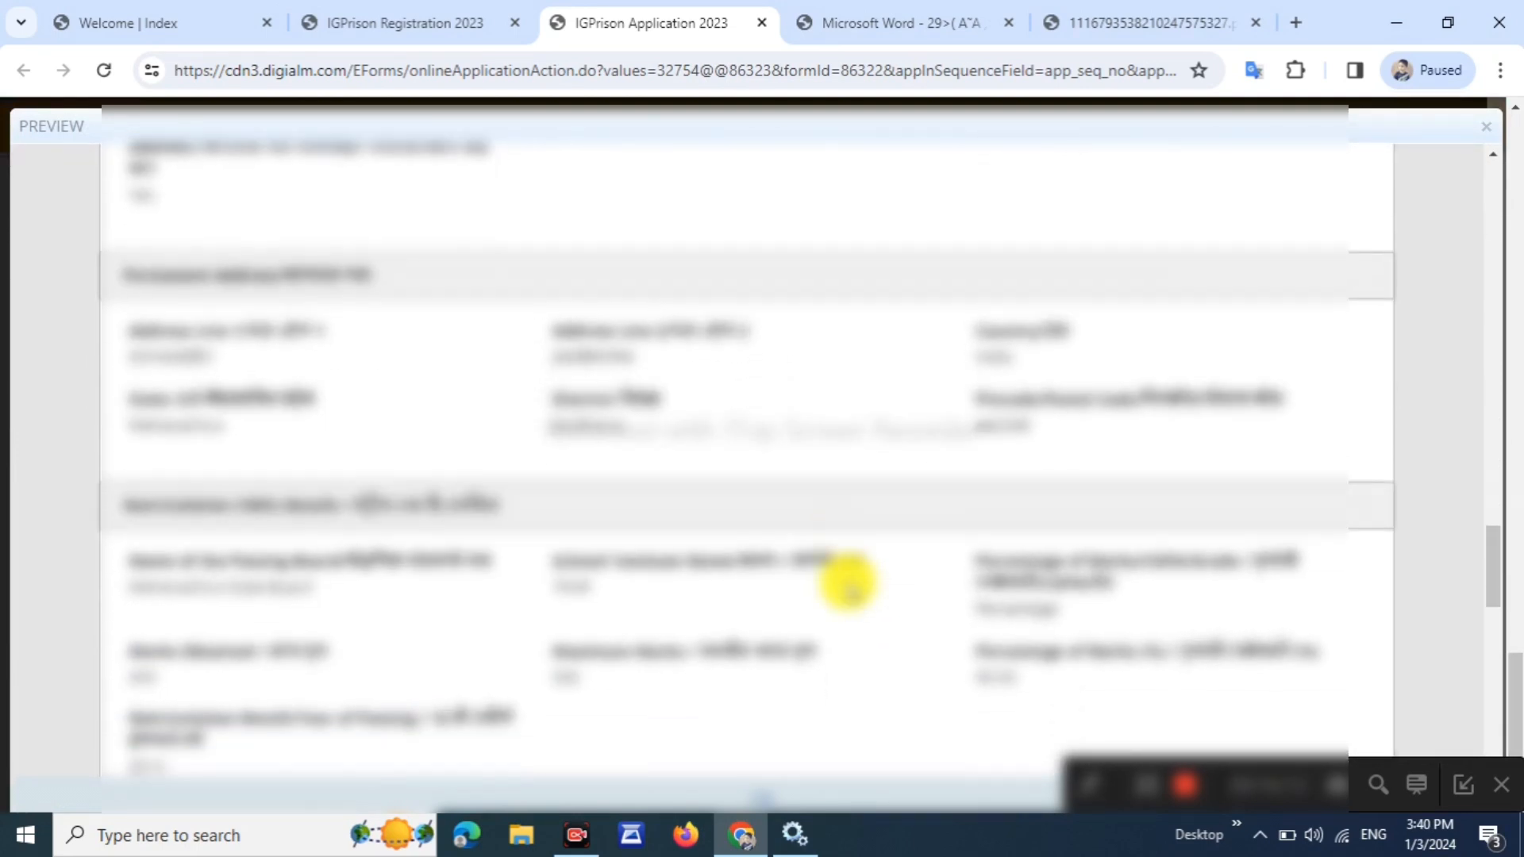
scroll(848, 583, "down", 12)
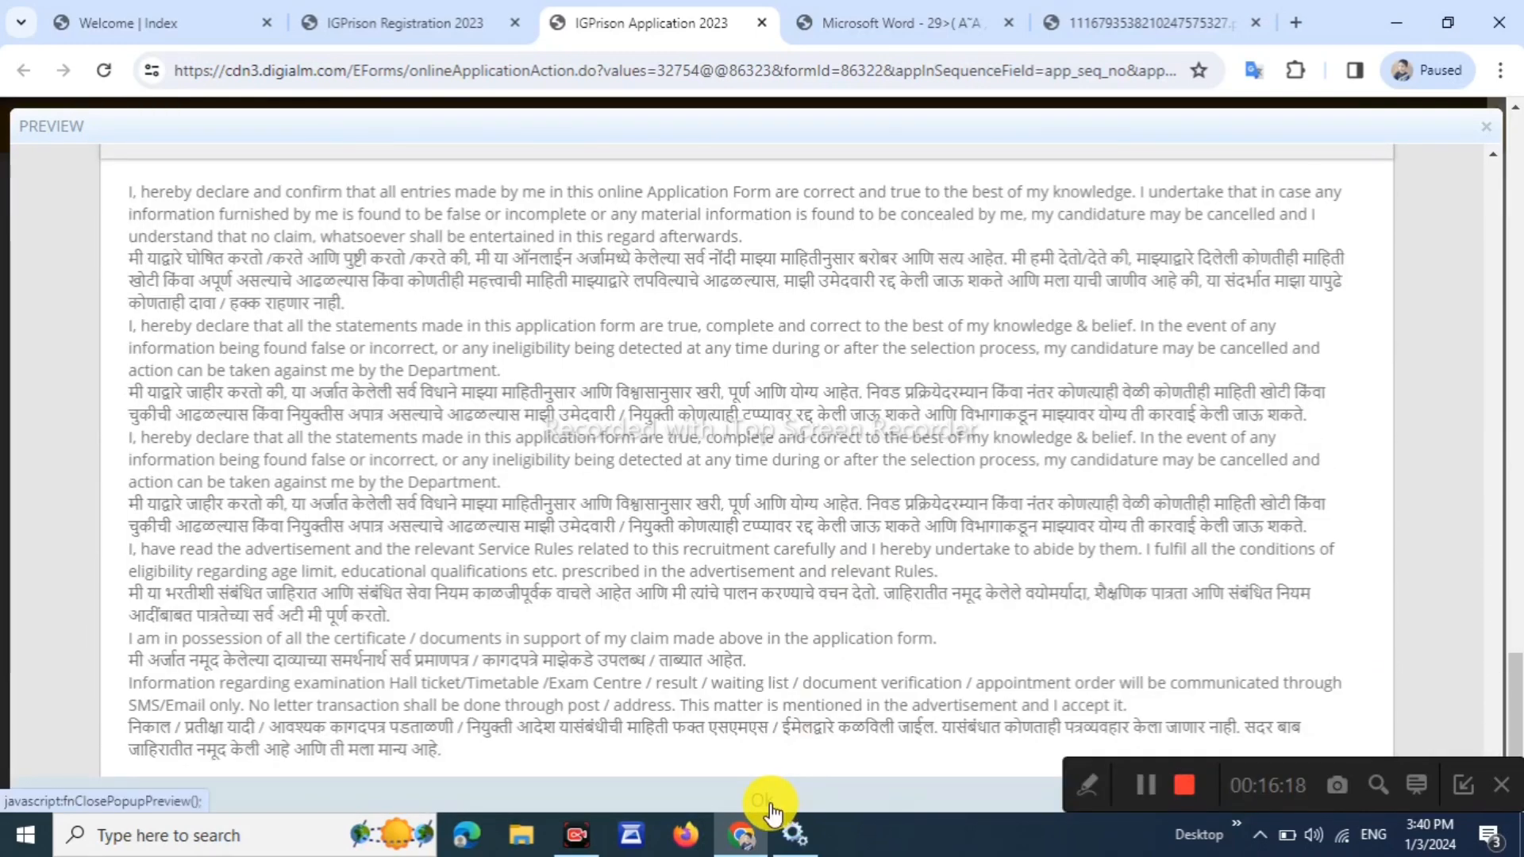
left_click(768, 804)
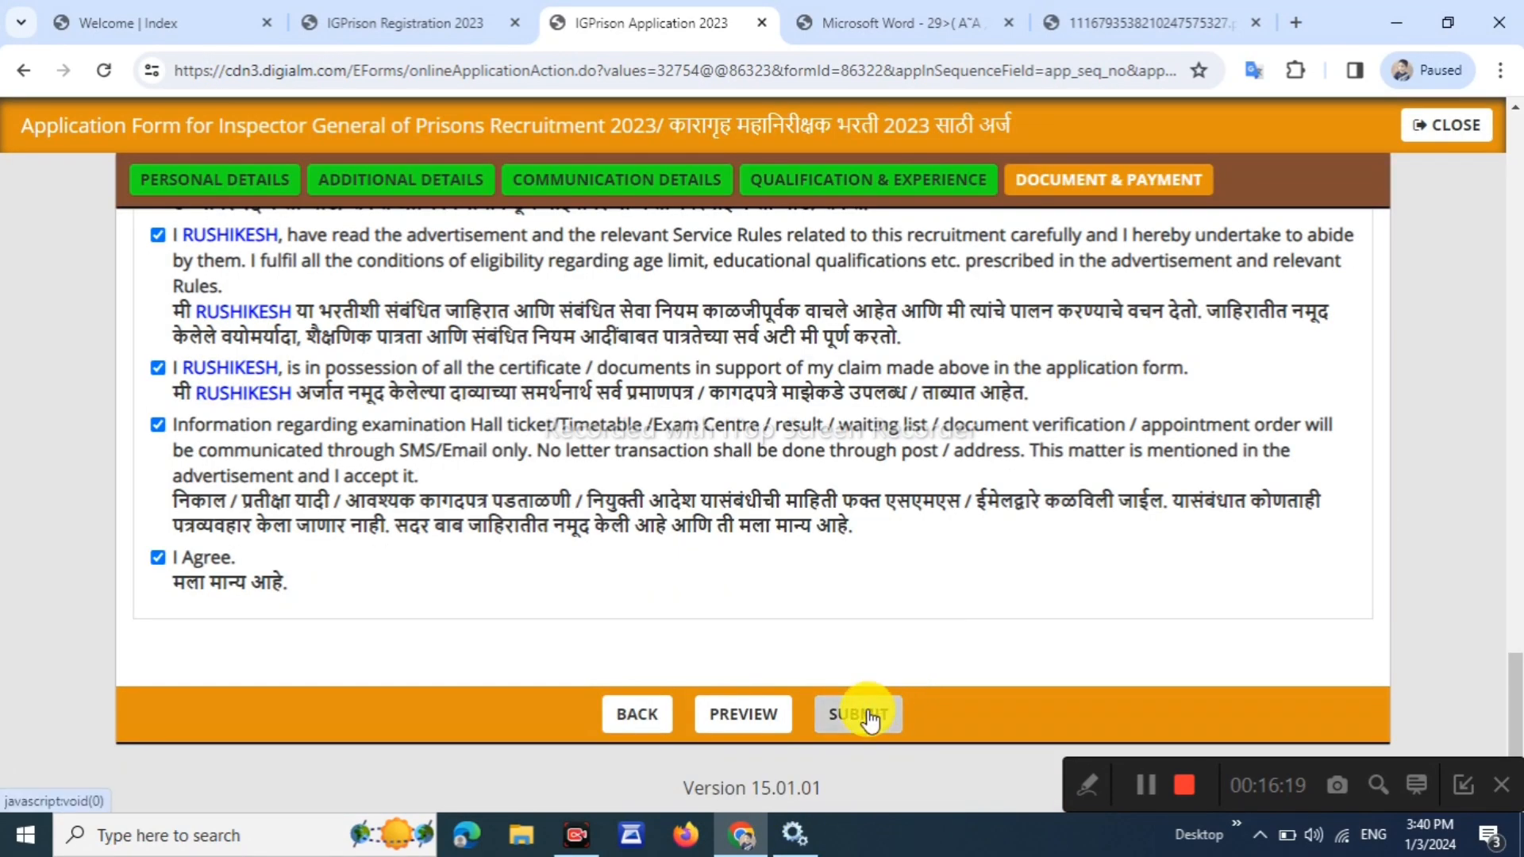
Submit the application and review SBIePay's Internet Banking, UPI, Wallets, NEFT and SBI Branch payment options
left_click(870, 716)
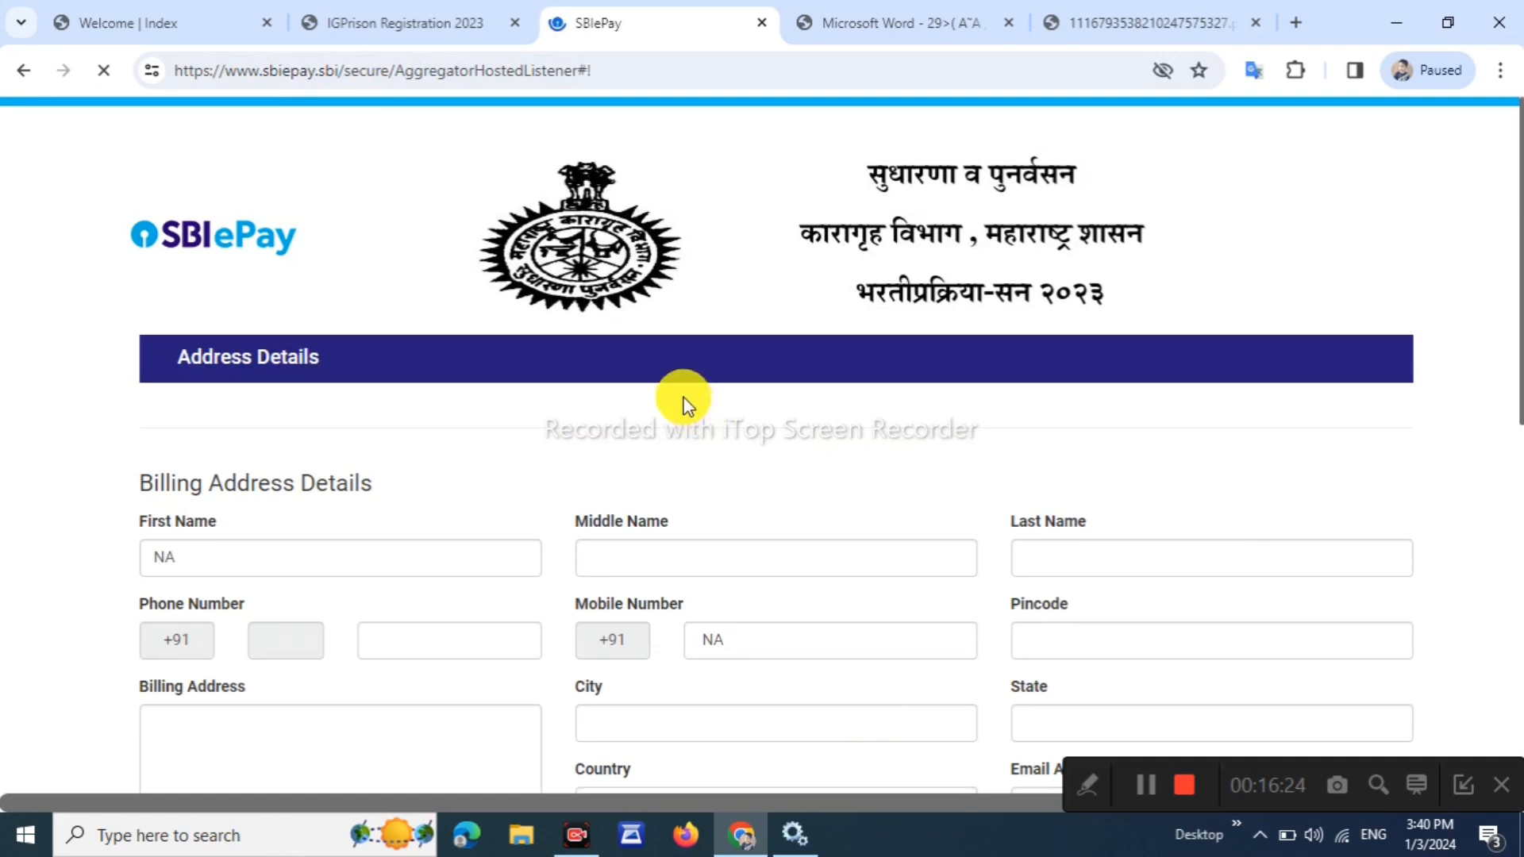
scroll(531, 381, "down", 3)
left_click(187, 318)
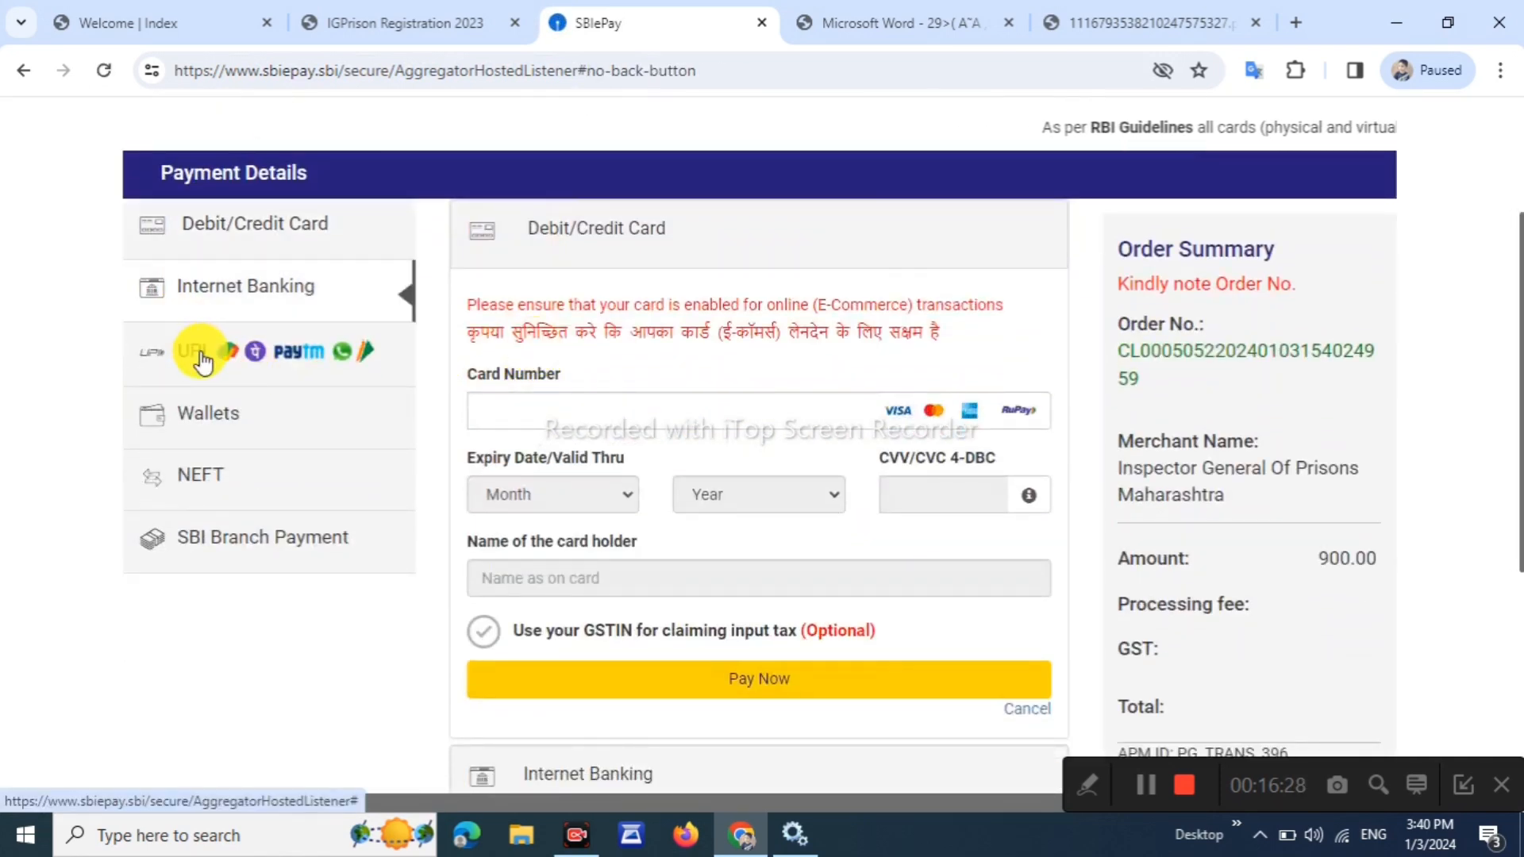
left_click(205, 348)
left_click(175, 401)
left_click(290, 468)
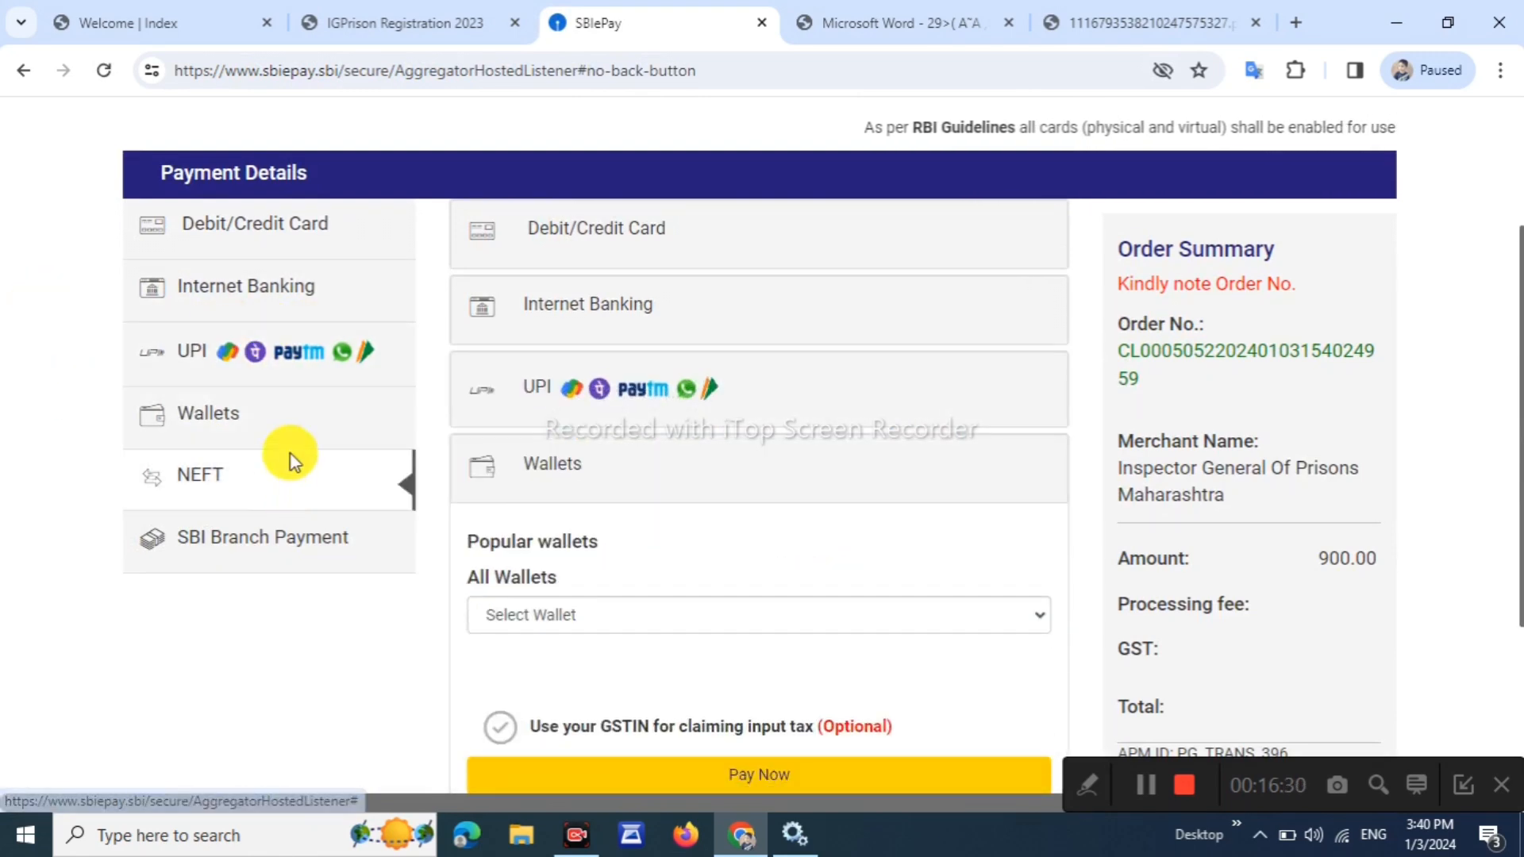
left_click(289, 562)
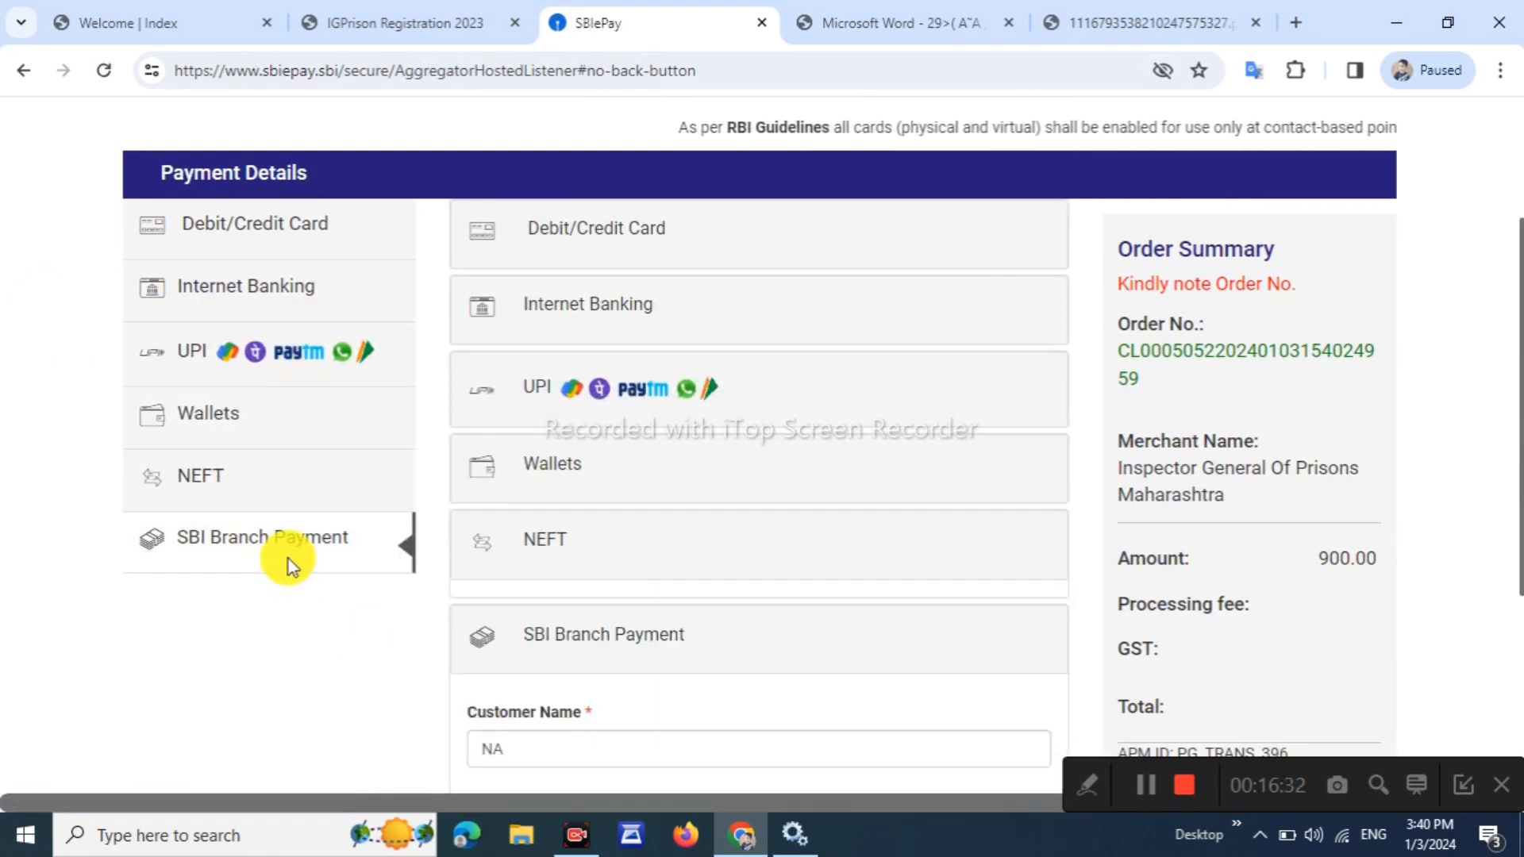
scroll(393, 408, "down", 3)
scroll(392, 408, "up", 2)
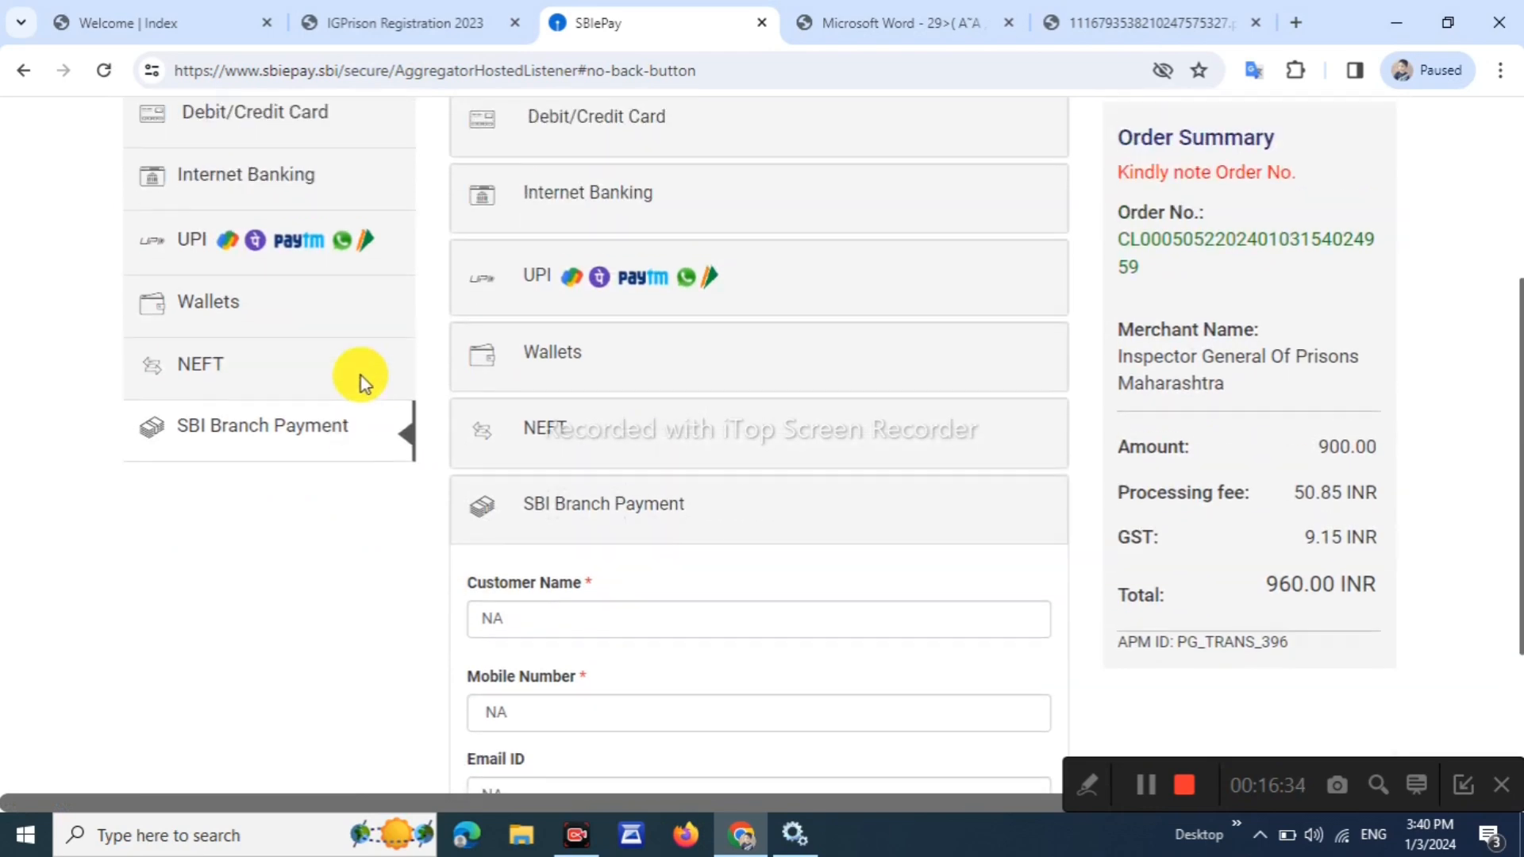
Choose UPI with the UPI QR option and proceed to pay the 900.00 INR fee
left_click(255, 238)
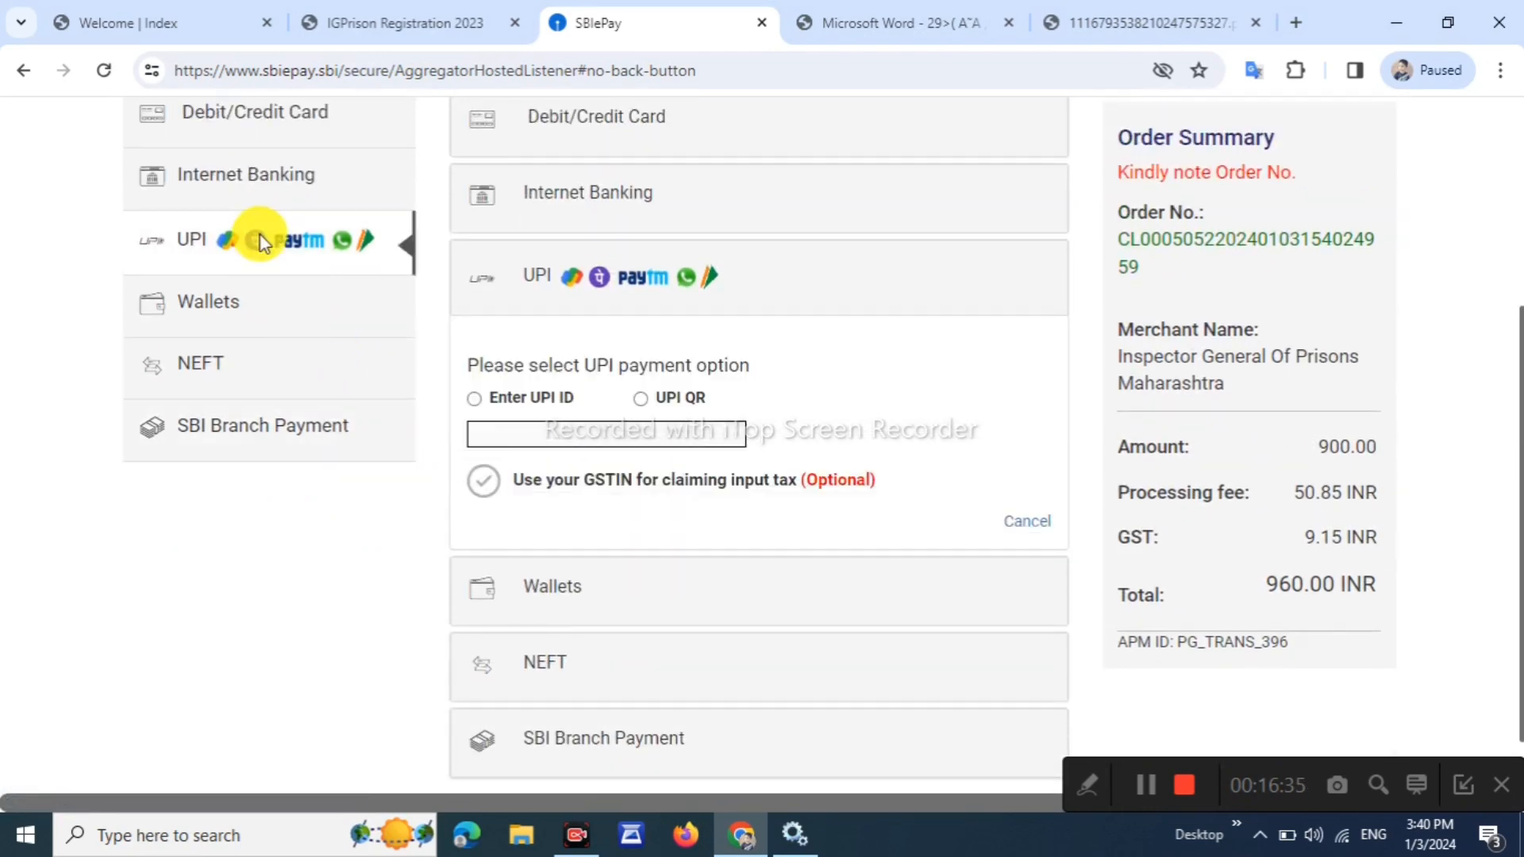
left_click(643, 400)
left_click(659, 546)
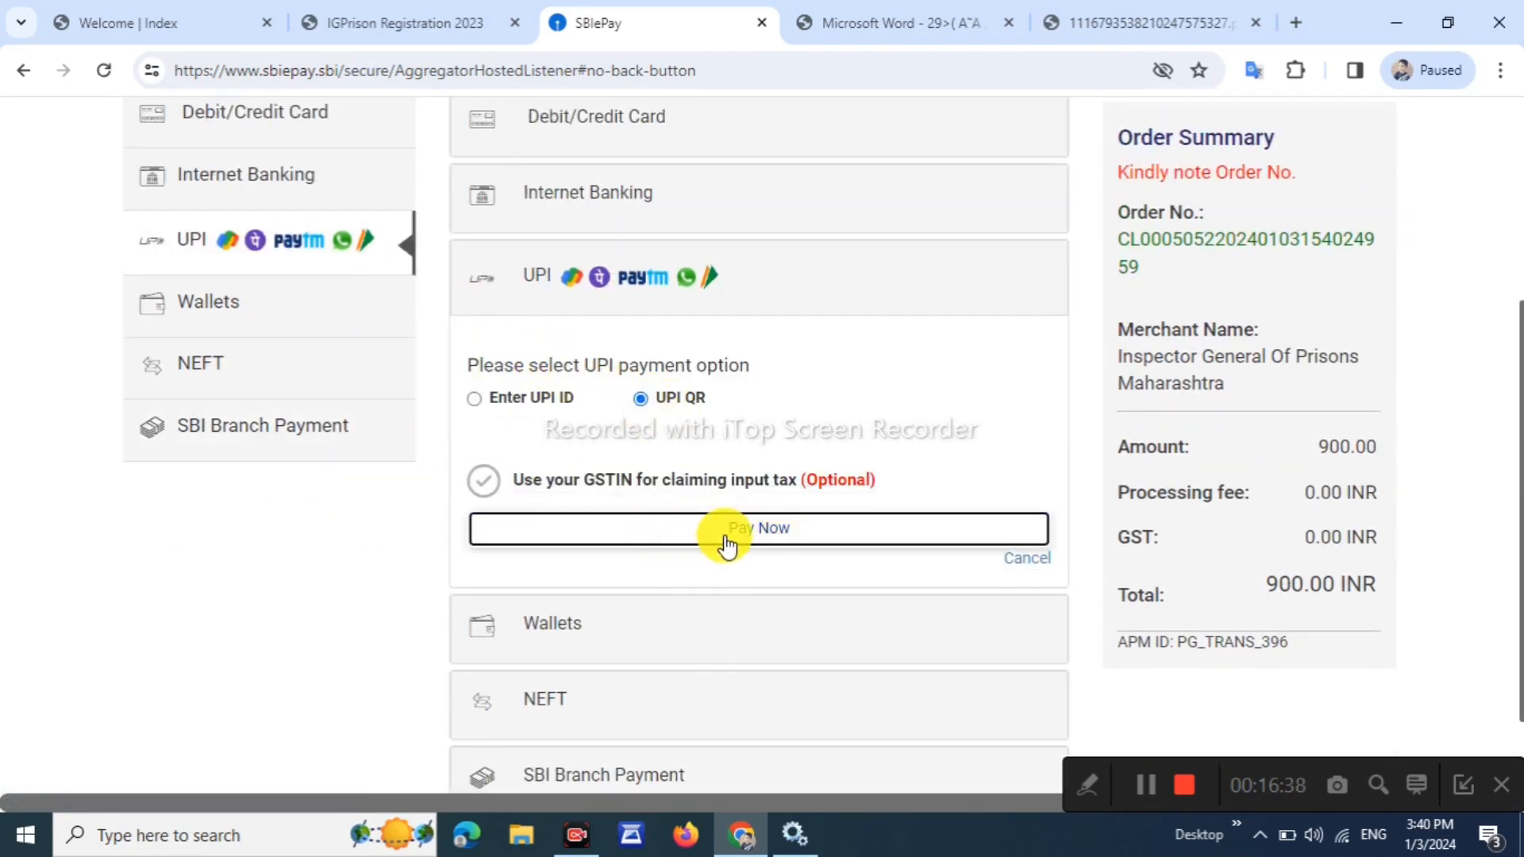